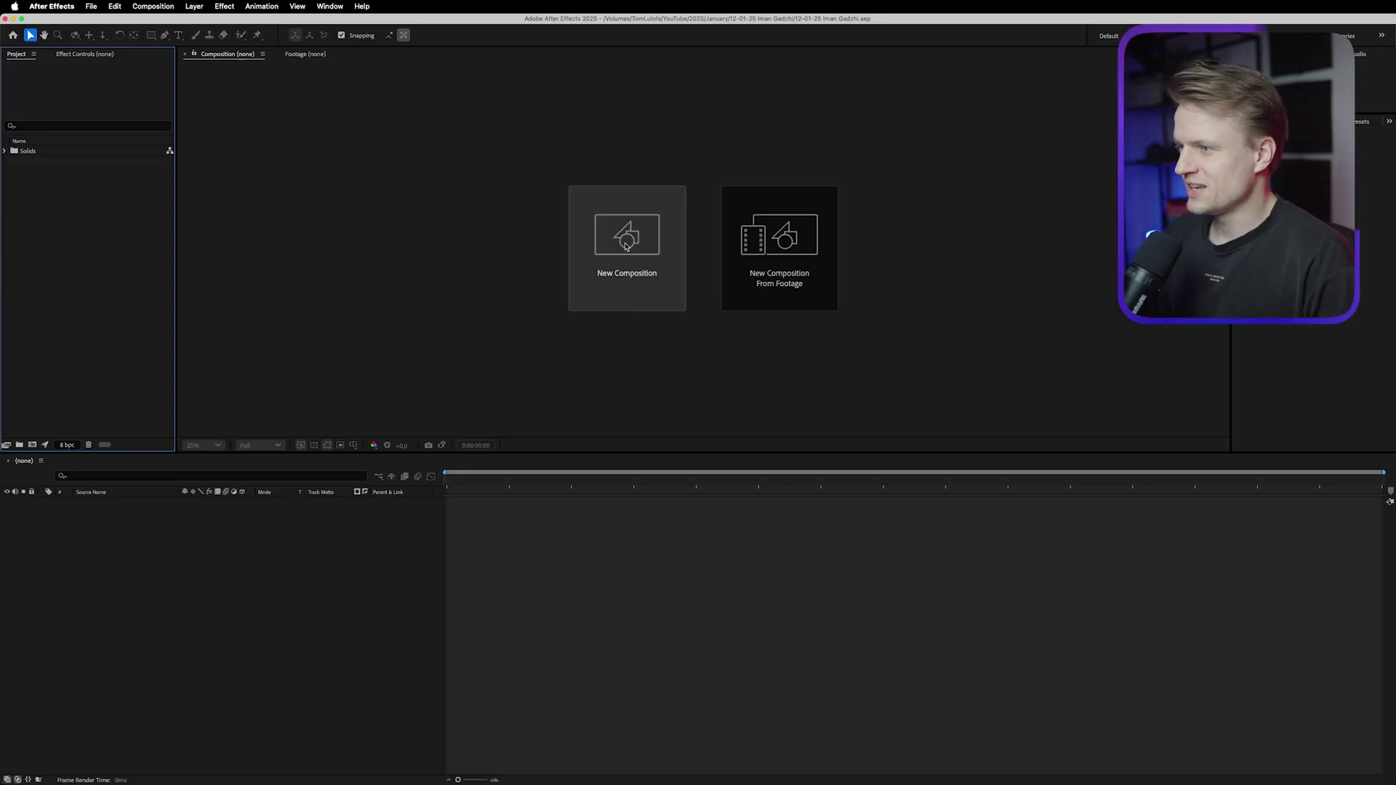
Create a new UHD 3840x2160, 25 fps composition with a duration of 10 seconds.
{"action": "left_click", "coordinate": [636, 295]}
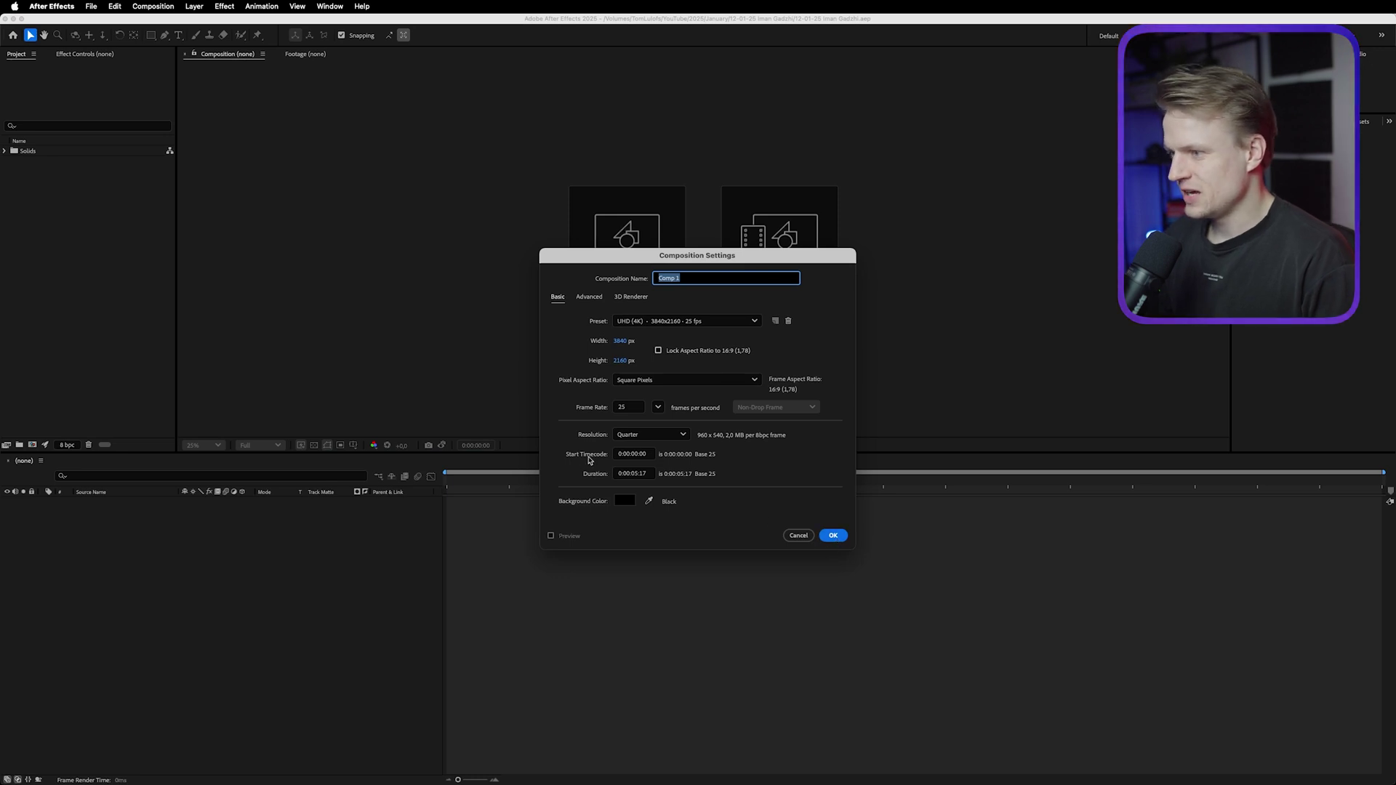
{"action": "left_click", "coordinate": [639, 474]}
{"action": "type", "text": "1000"}
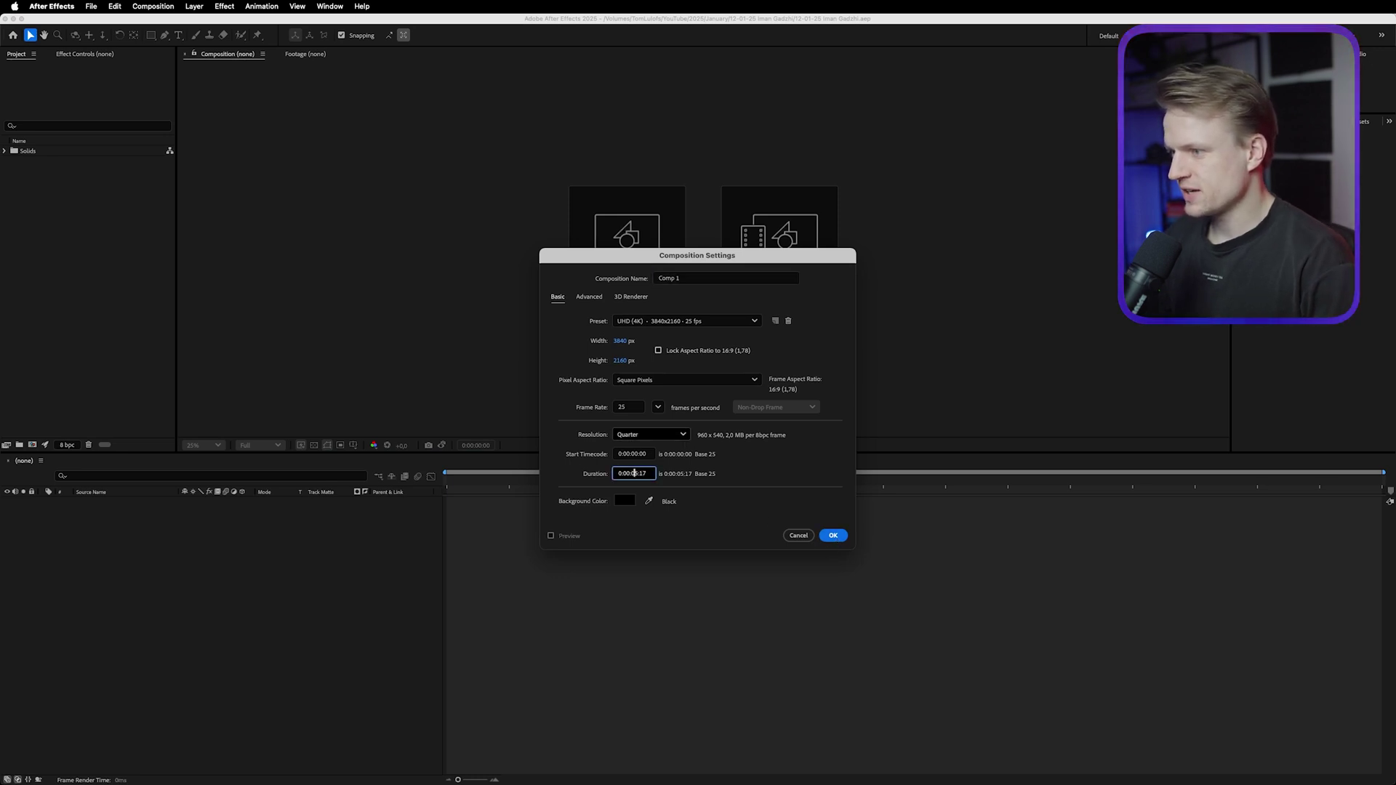
{"action": "left_click", "coordinate": [833, 535]}
Set up the Pen tool with a light grey EFEFEF stroke colour and no fill.
{"action": "left_click", "coordinate": [165, 35]}
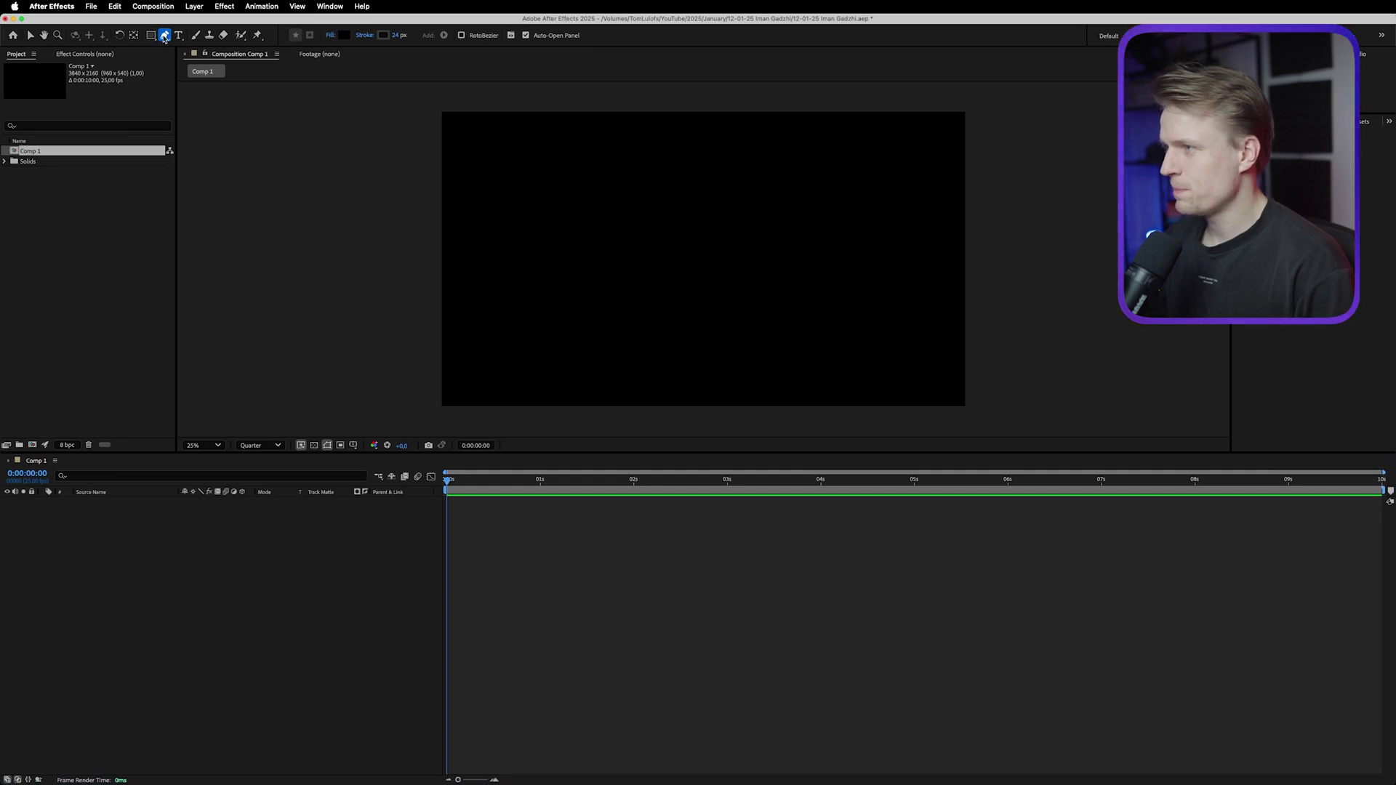
{"action": "left_click", "coordinate": [383, 35]}
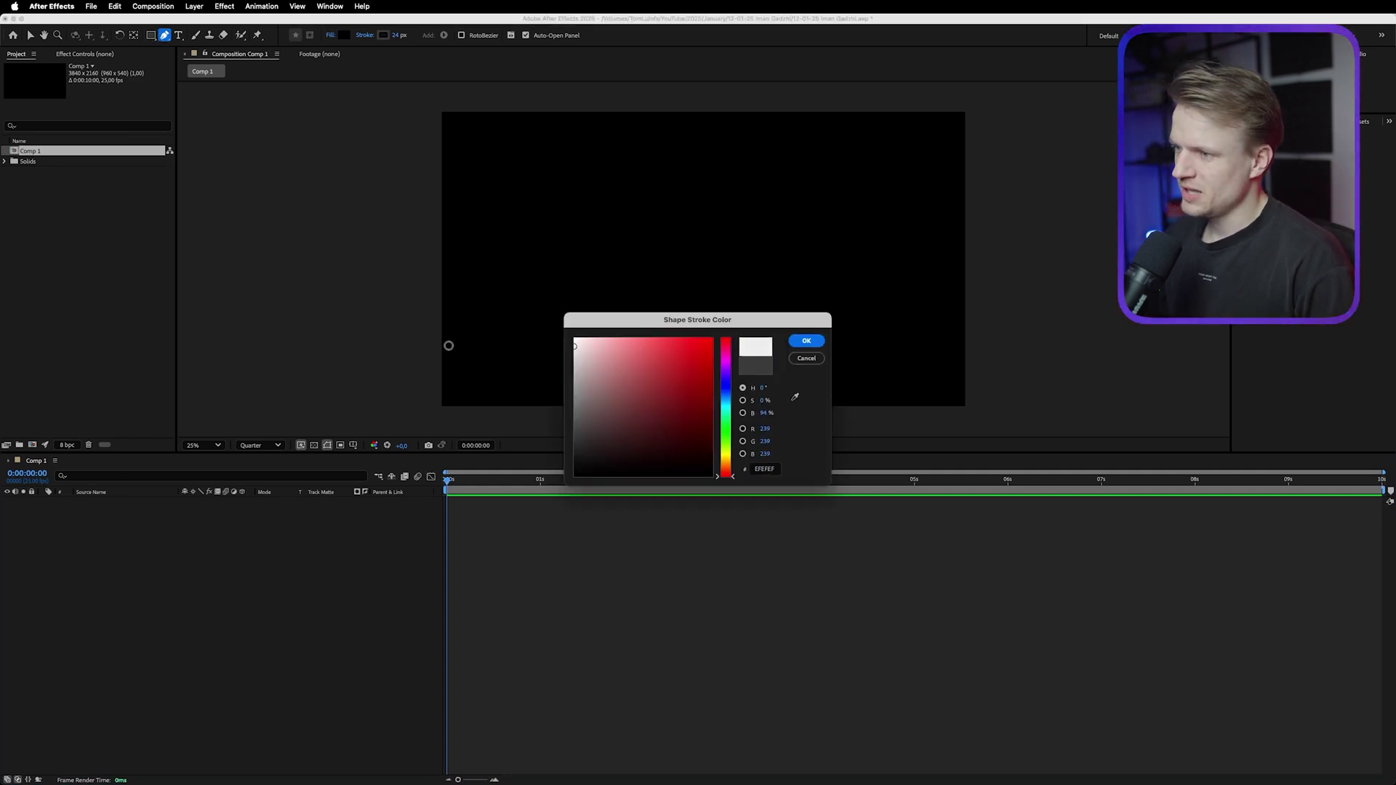
{"action": "left_click", "coordinate": [806, 340]}
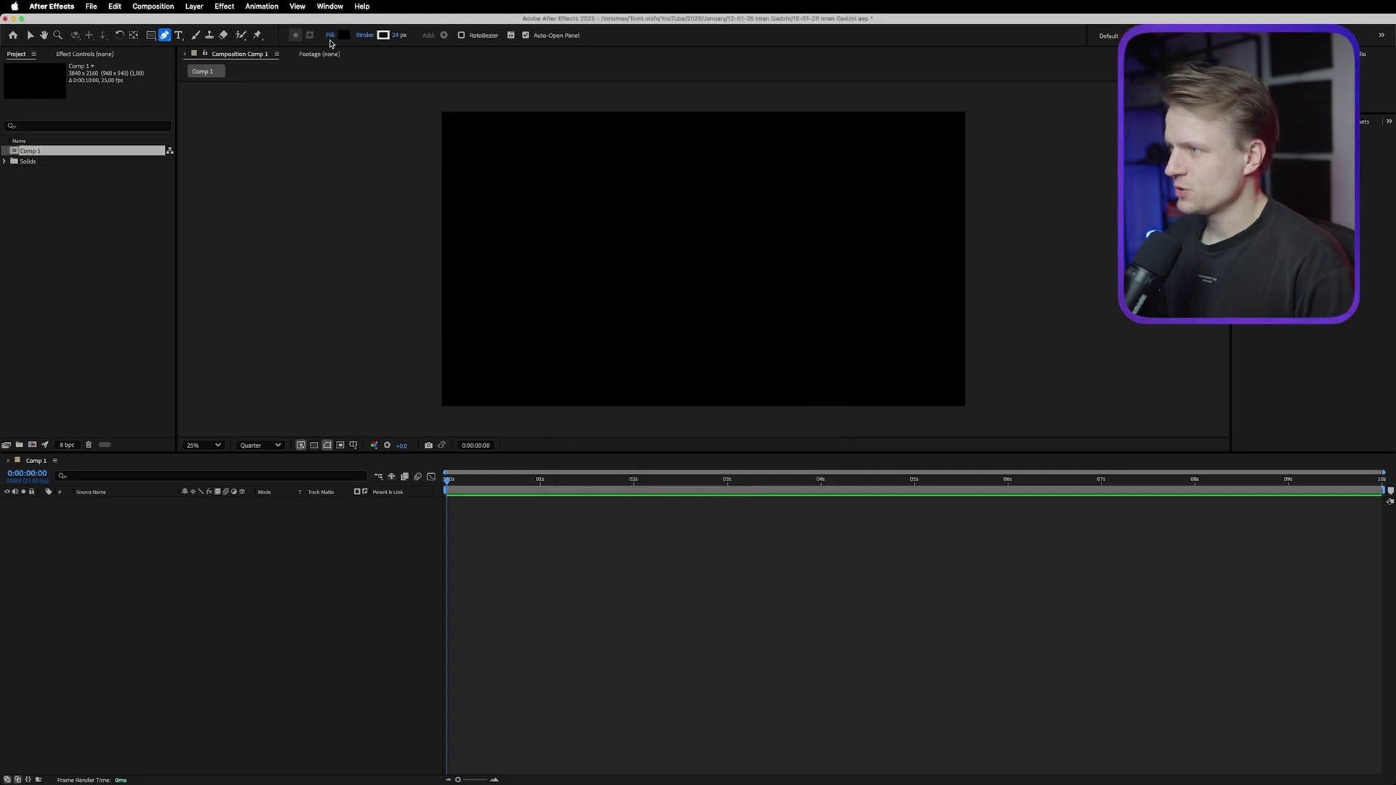
{"action": "left_click", "coordinate": [330, 36]}
{"action": "left_click", "coordinate": [639, 377]}
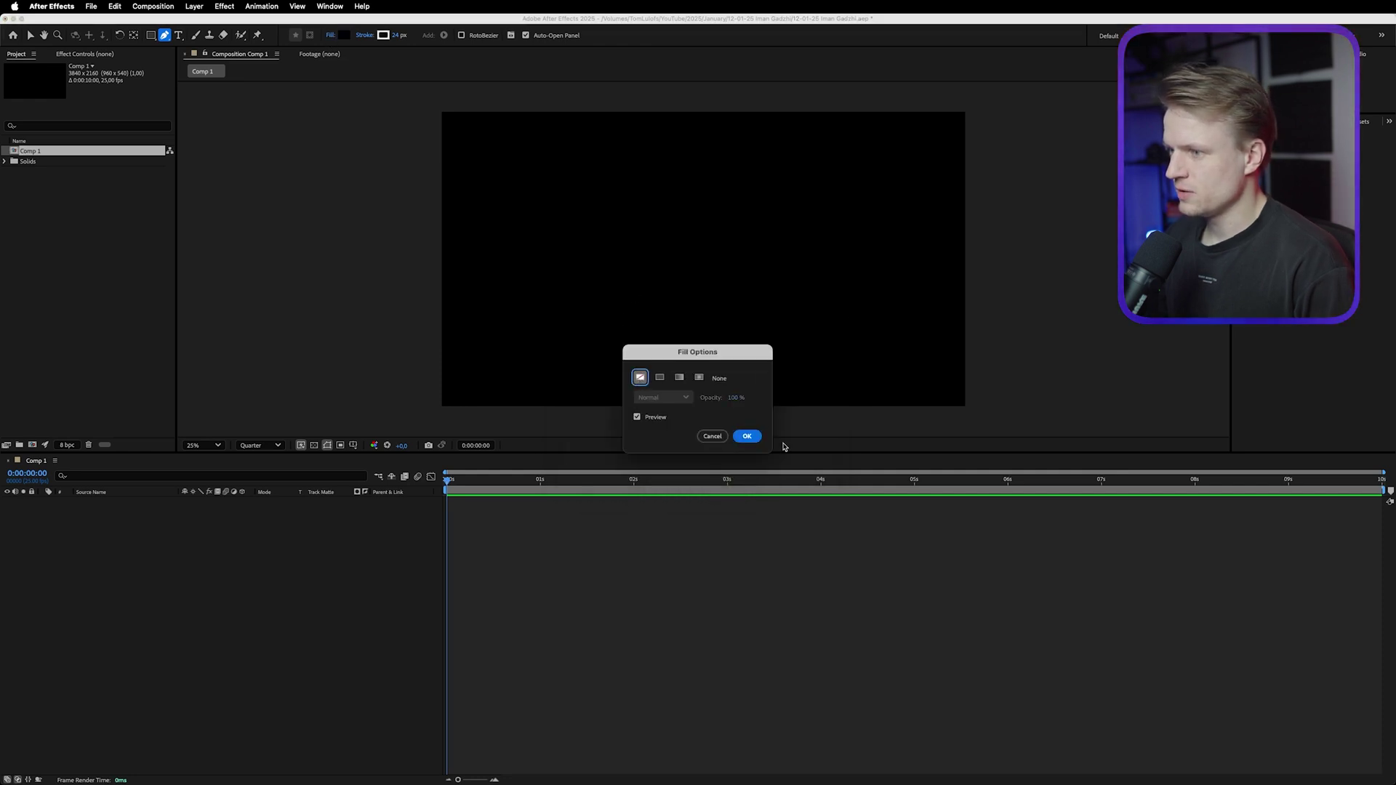
{"action": "left_click", "coordinate": [747, 436]}
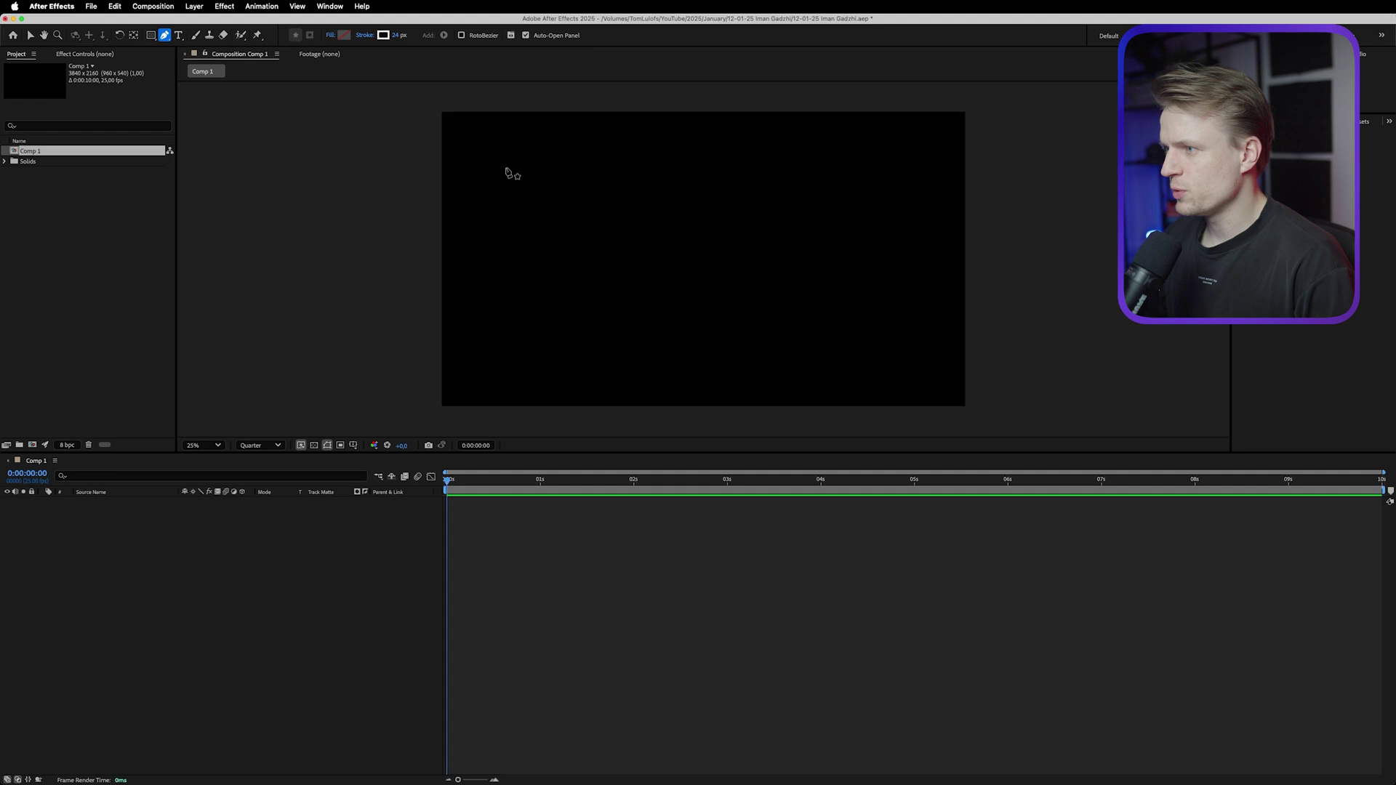
Draw a straight vertical line near the left edge of the composition and add dashes to its stroke.
{"action": "left_click", "coordinate": [504, 165]}
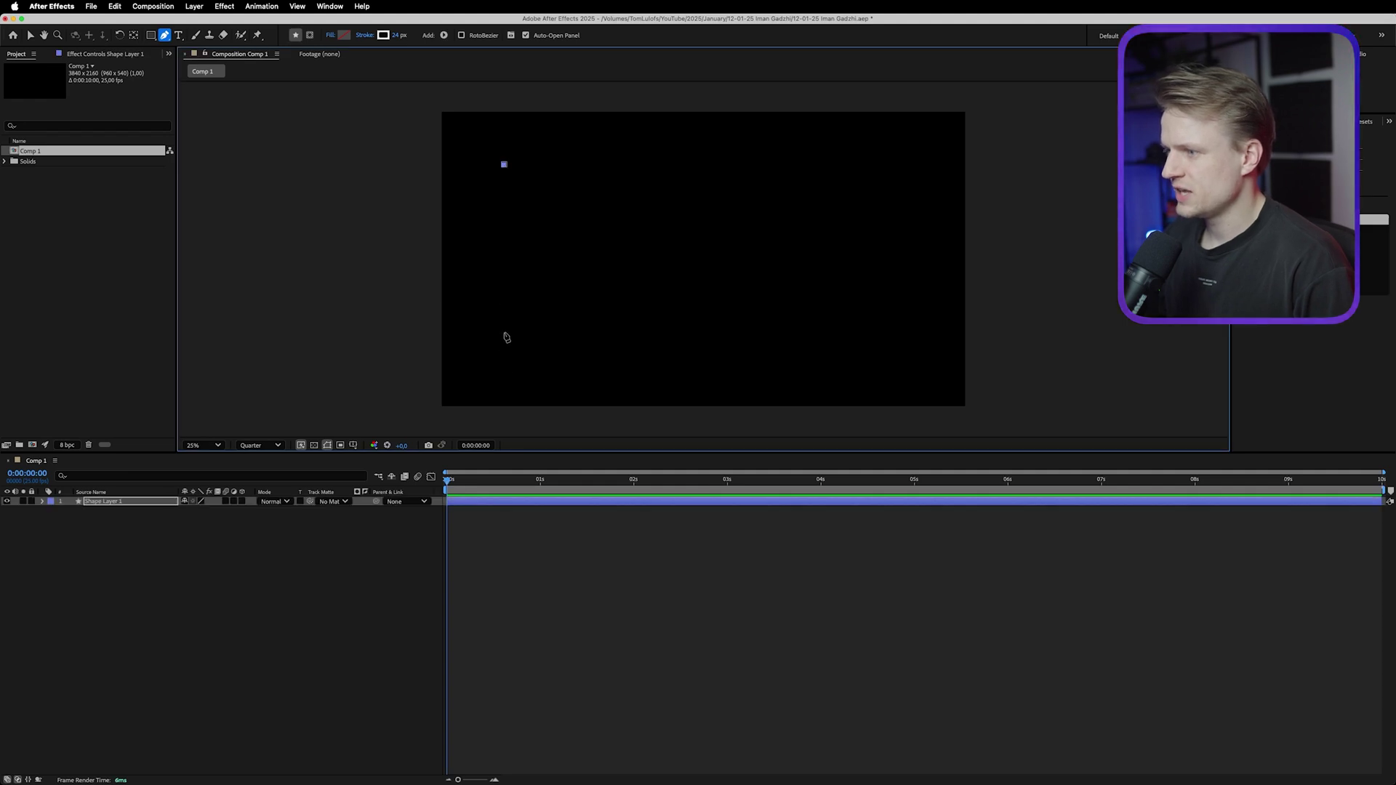
{"action": "left_click", "coordinate": [504, 334]}
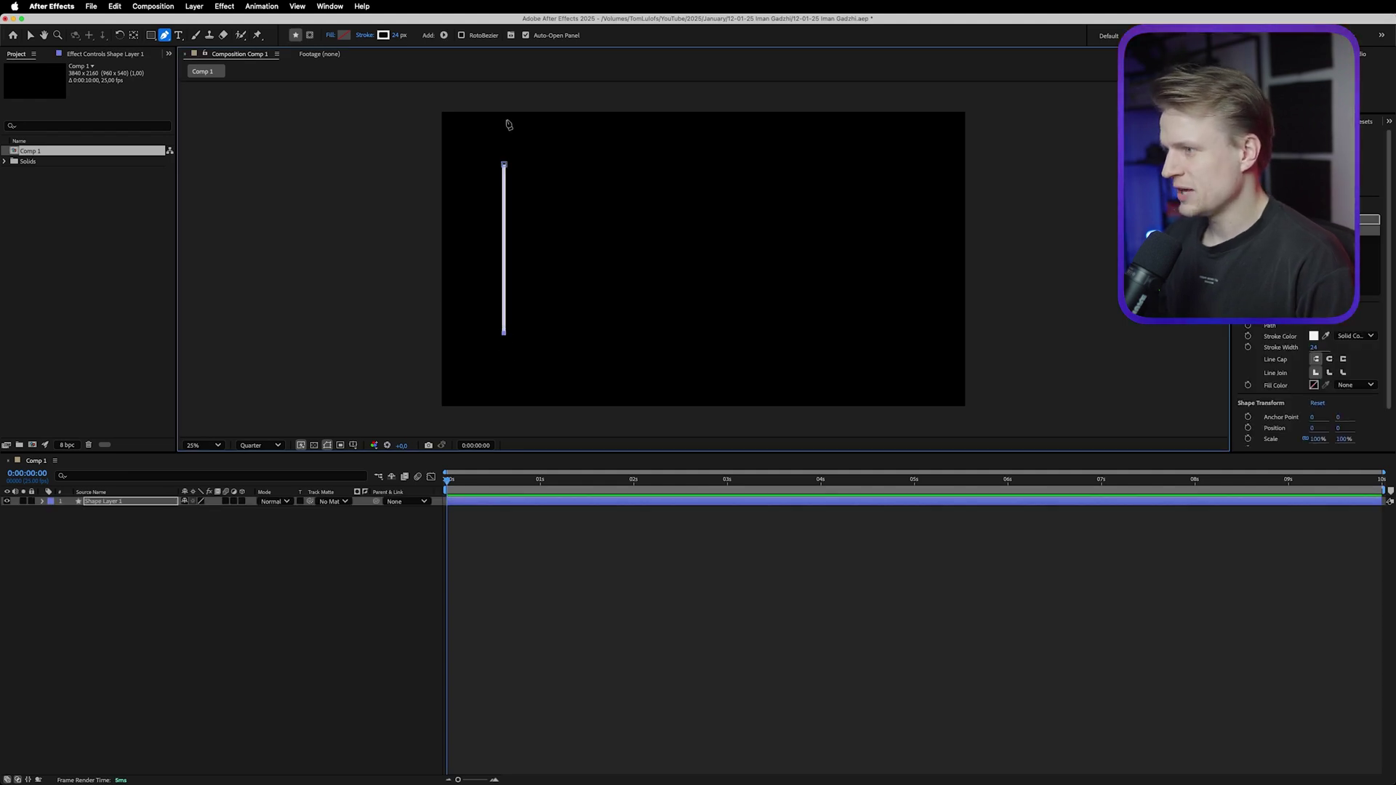
{"action": "left_click", "coordinate": [42, 501]}
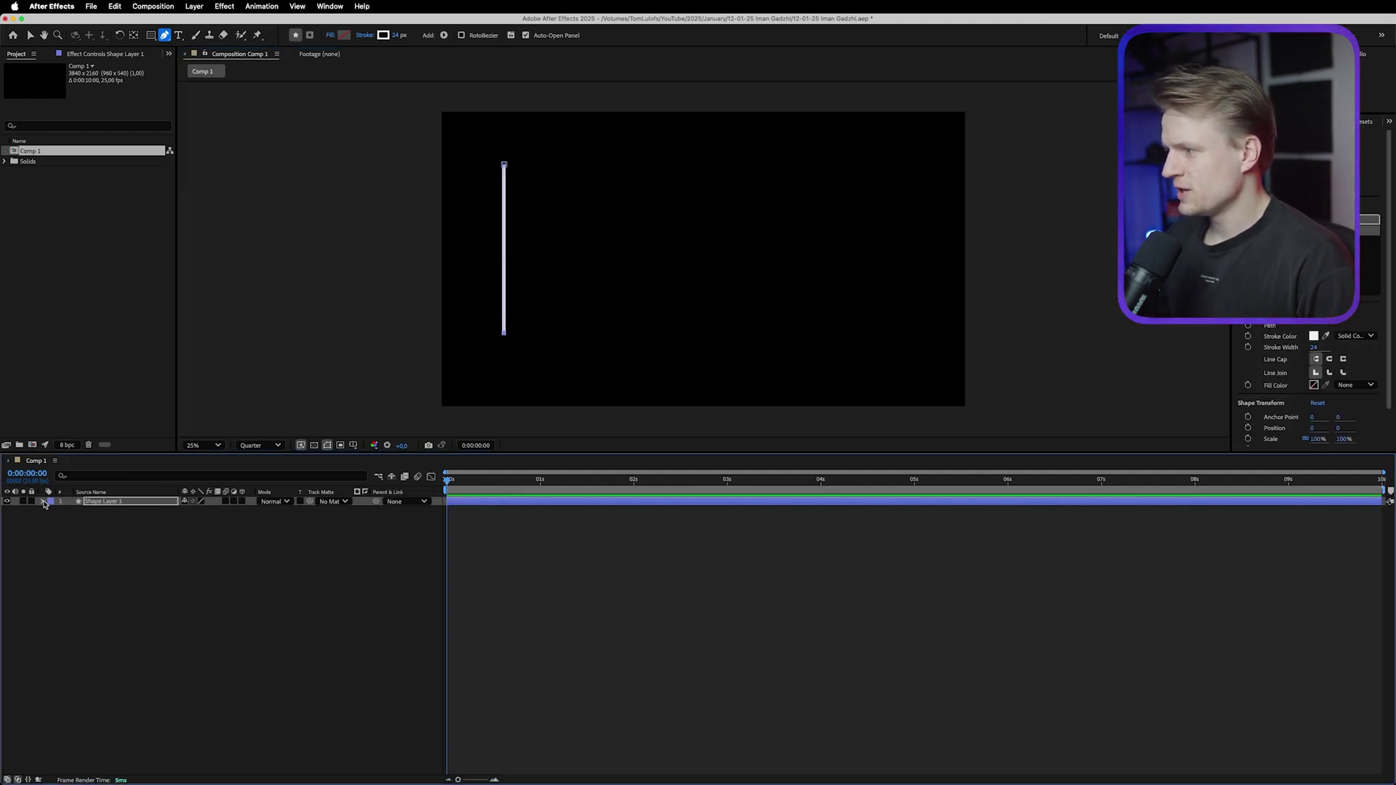
{"action": "left_click", "coordinate": [52, 511]}
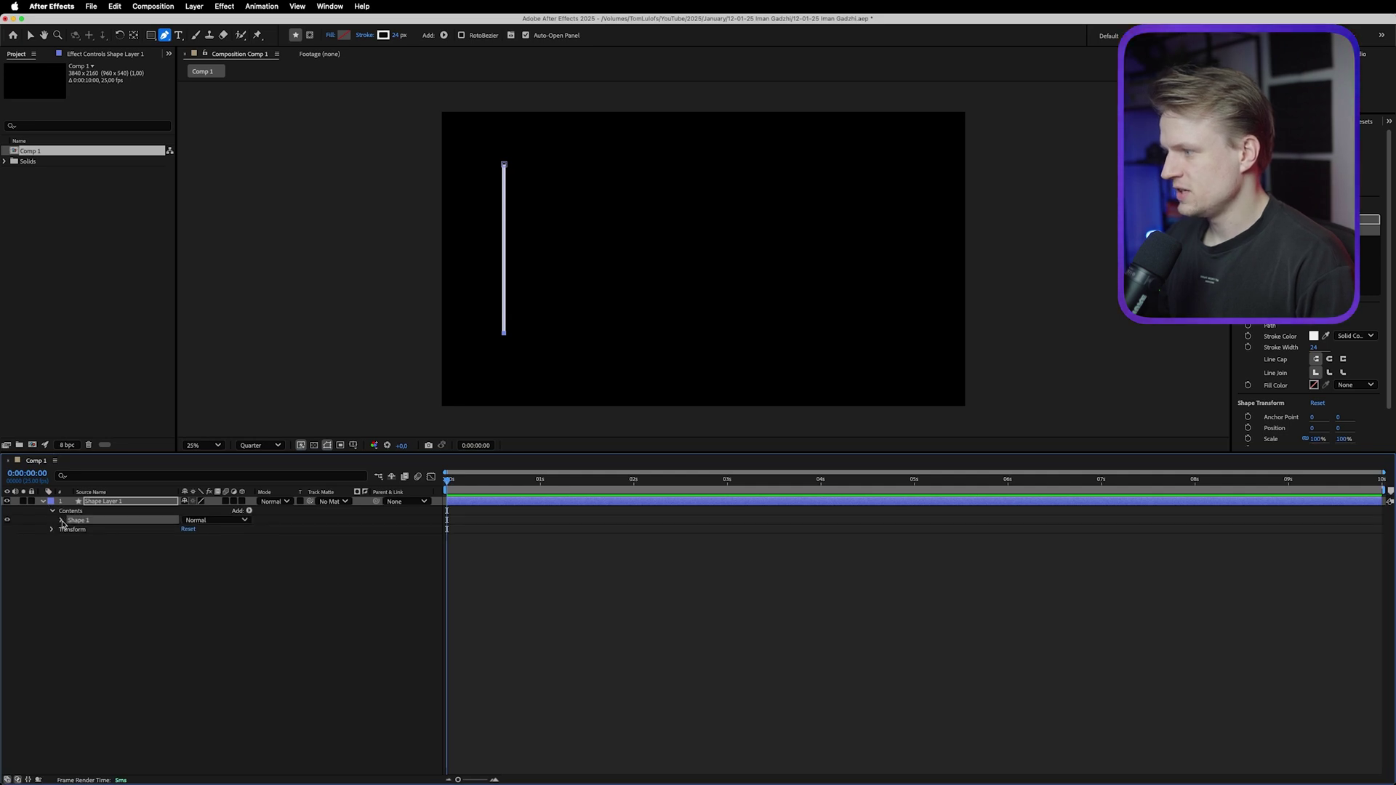
{"action": "left_click", "coordinate": [62, 520]}
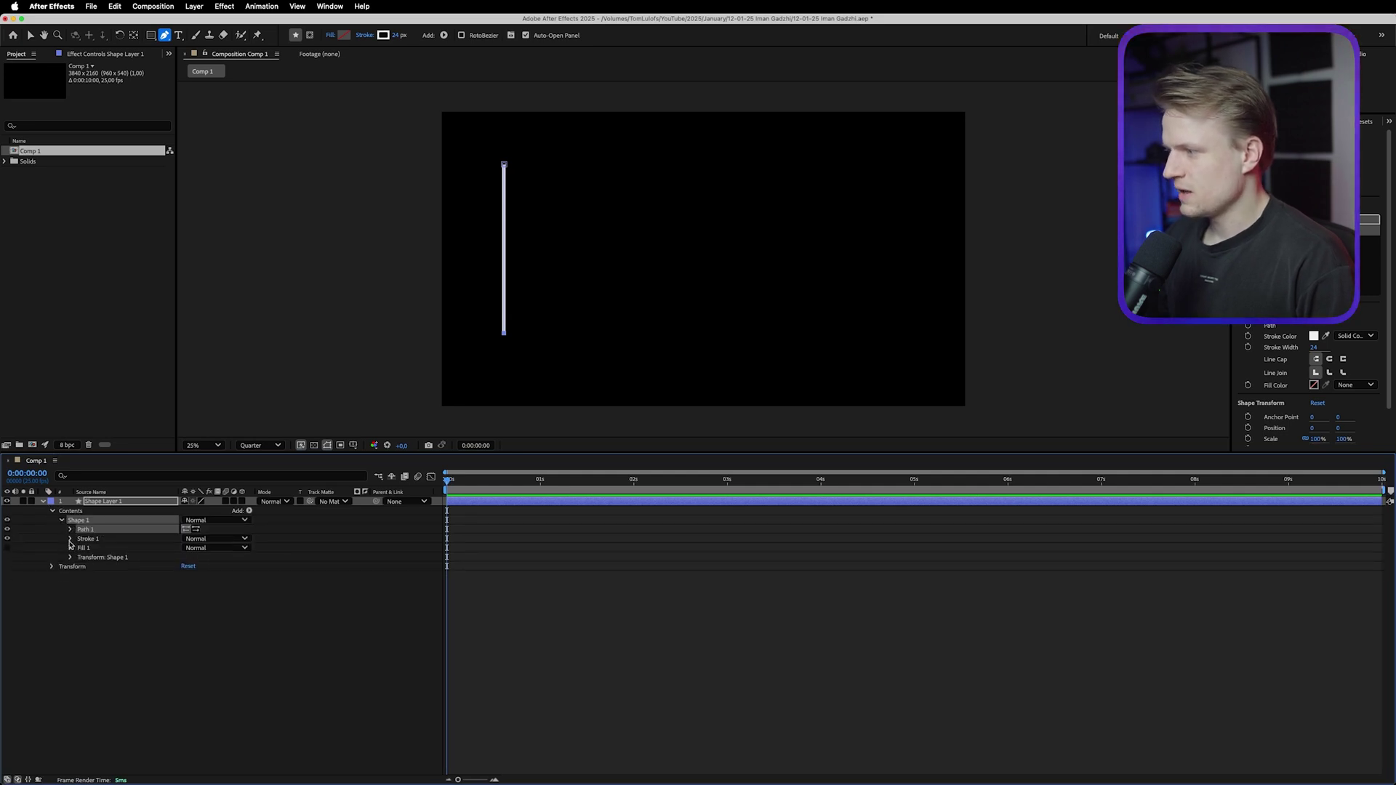
{"action": "left_click", "coordinate": [70, 538]}
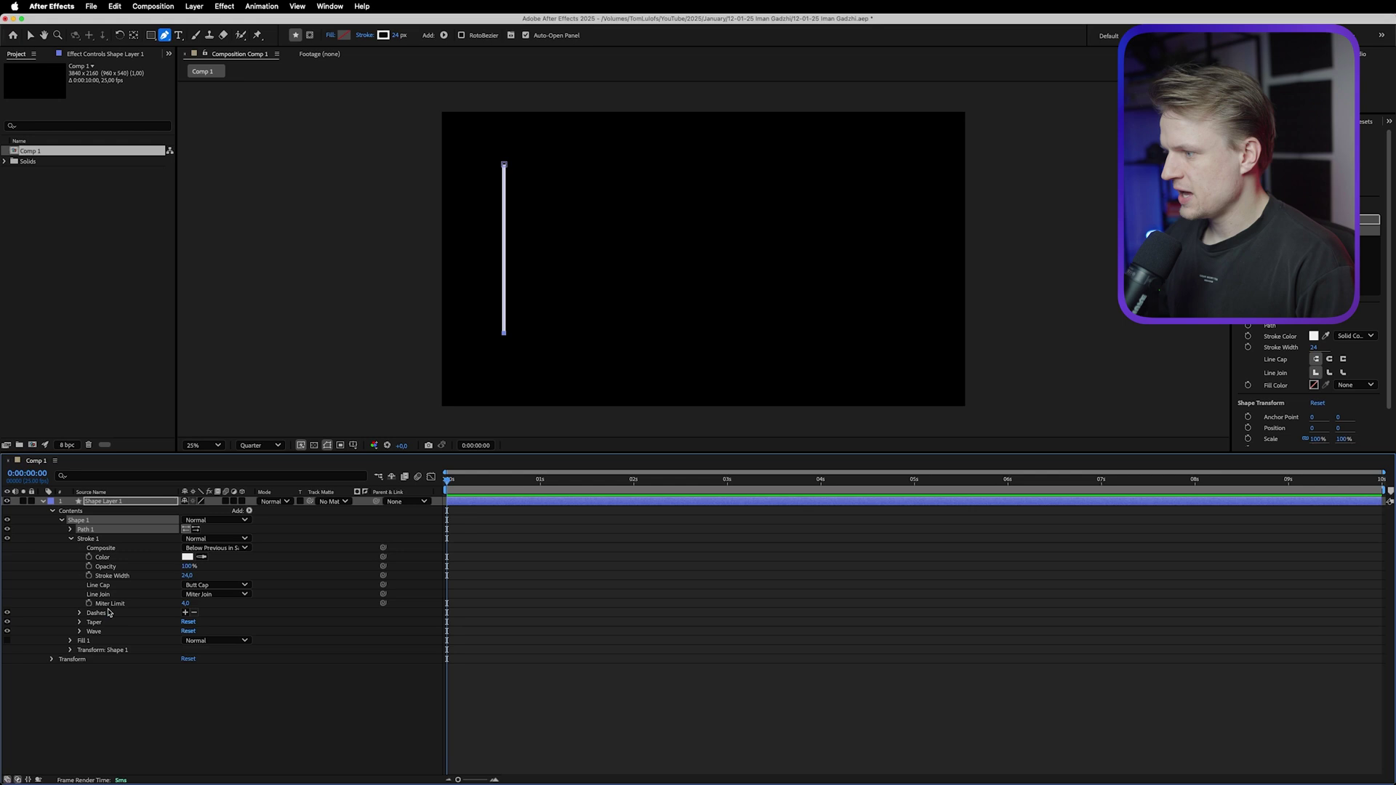
{"action": "left_click", "coordinate": [185, 613]}
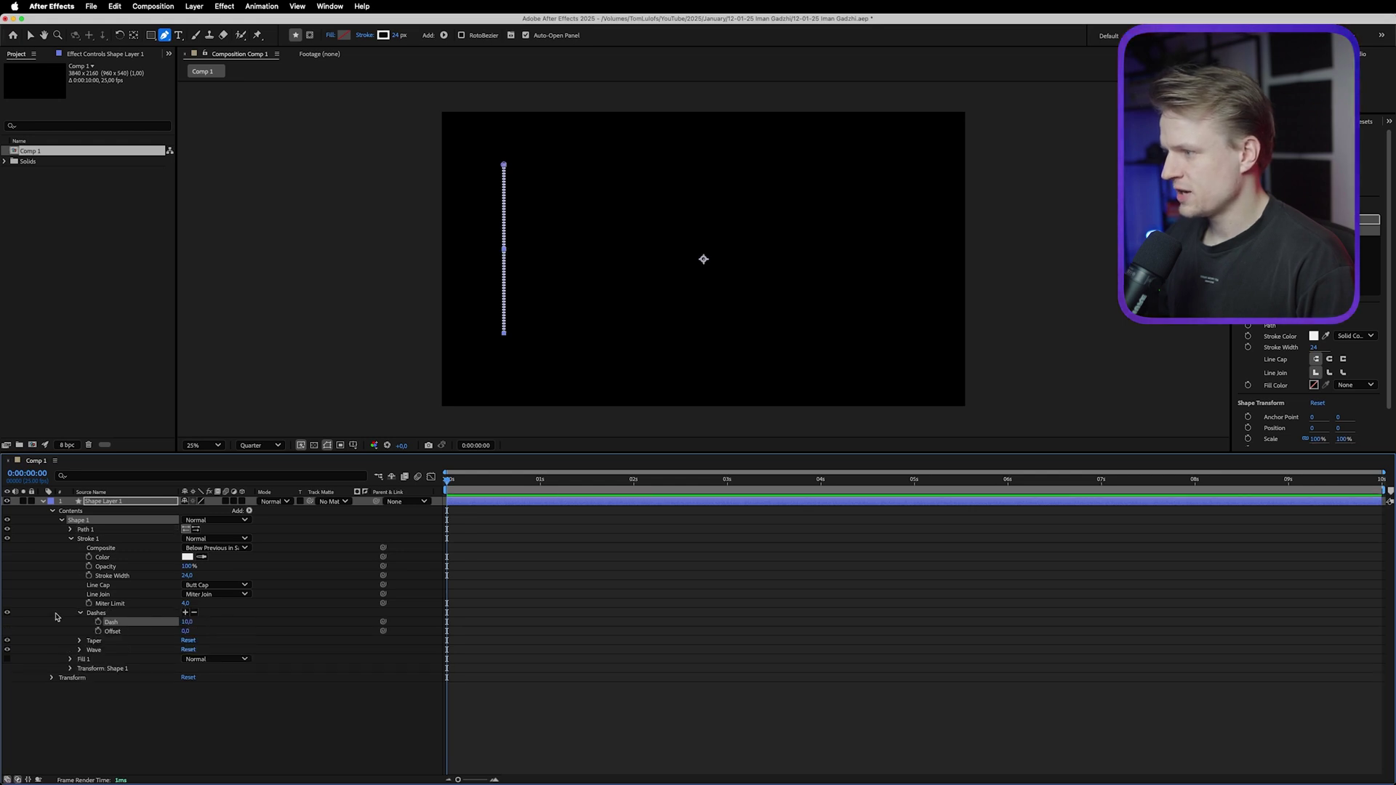
Set the vertical line's dash length to 40.
{"action": "left_click_drag", "start_coordinate": [186, 621], "coordinate": [200, 620]}
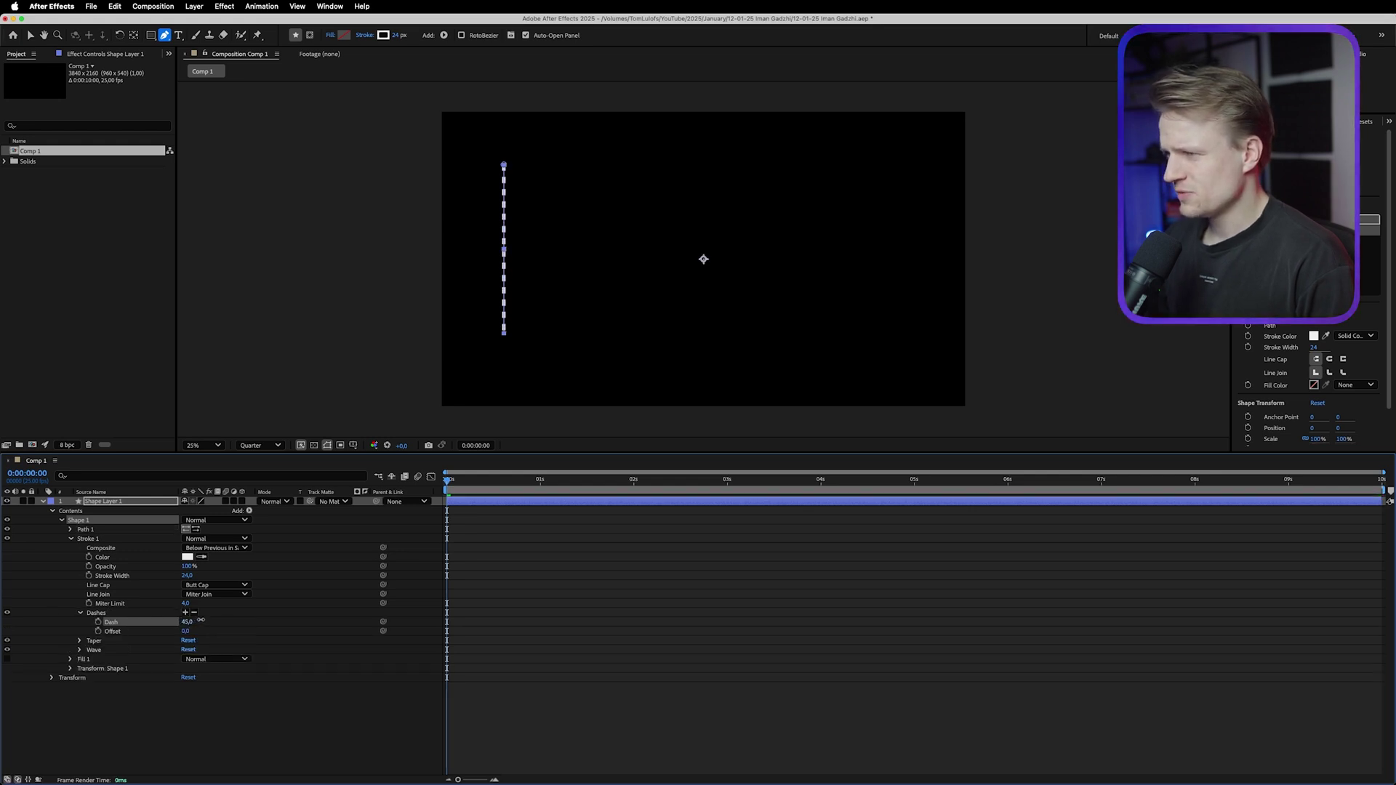
{"action": "left_click", "coordinate": [187, 622]}
{"action": "type", "text": "40"}
{"action": "key", "text": "Return"}
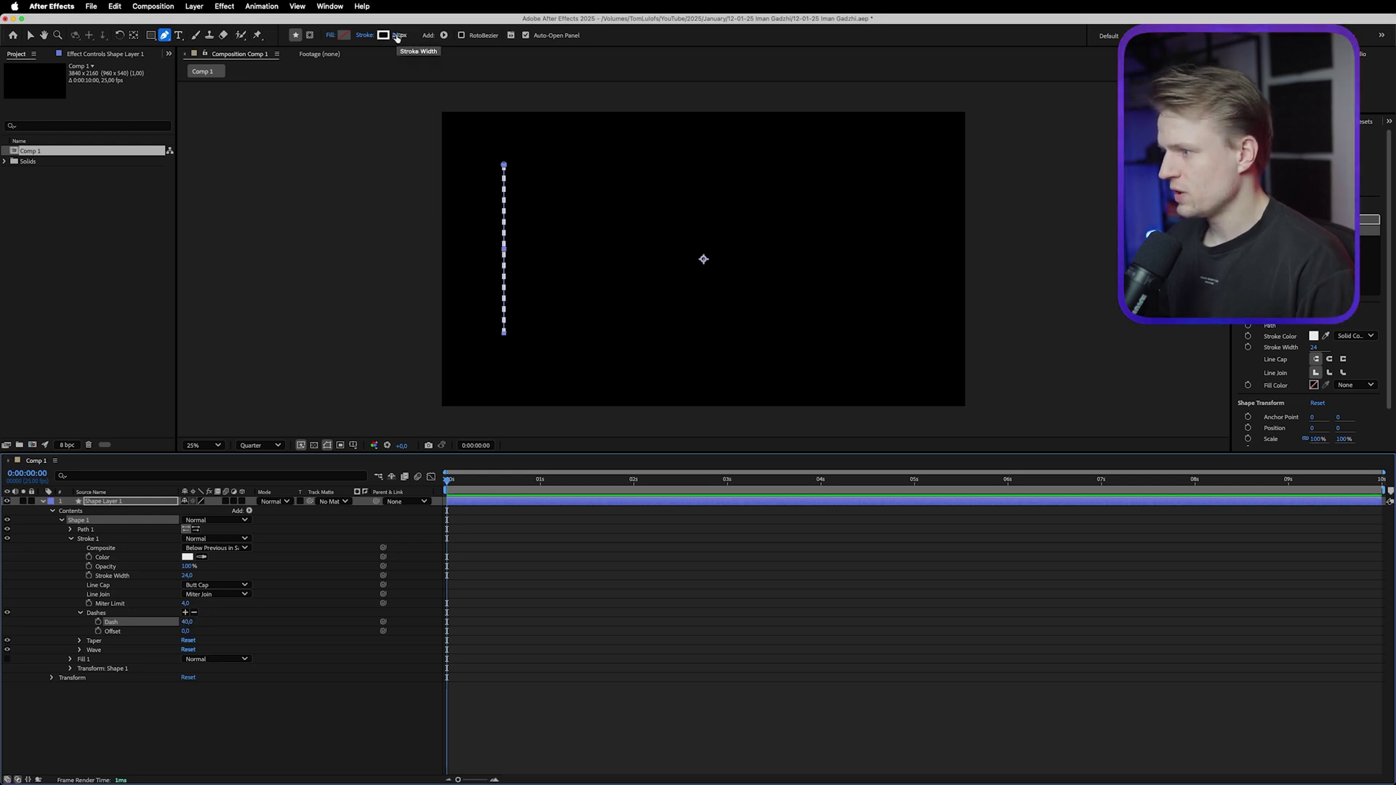
Set the vertical line's stroke width to 15 and its dash length to 70.
{"action": "left_click", "coordinate": [186, 575]}
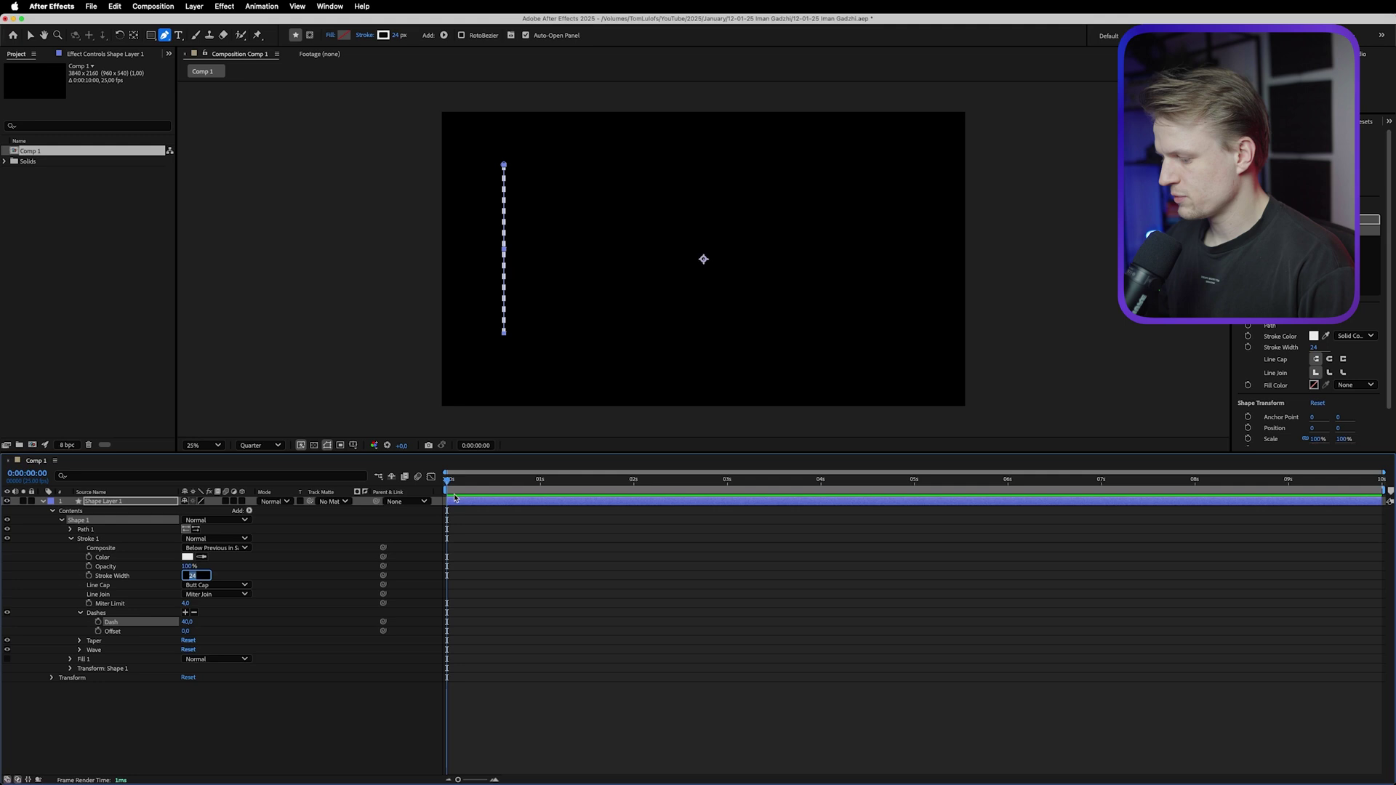
{"action": "type", "text": "15"}
{"action": "key", "text": "Return"}
{"action": "left_click", "coordinate": [187, 621]}
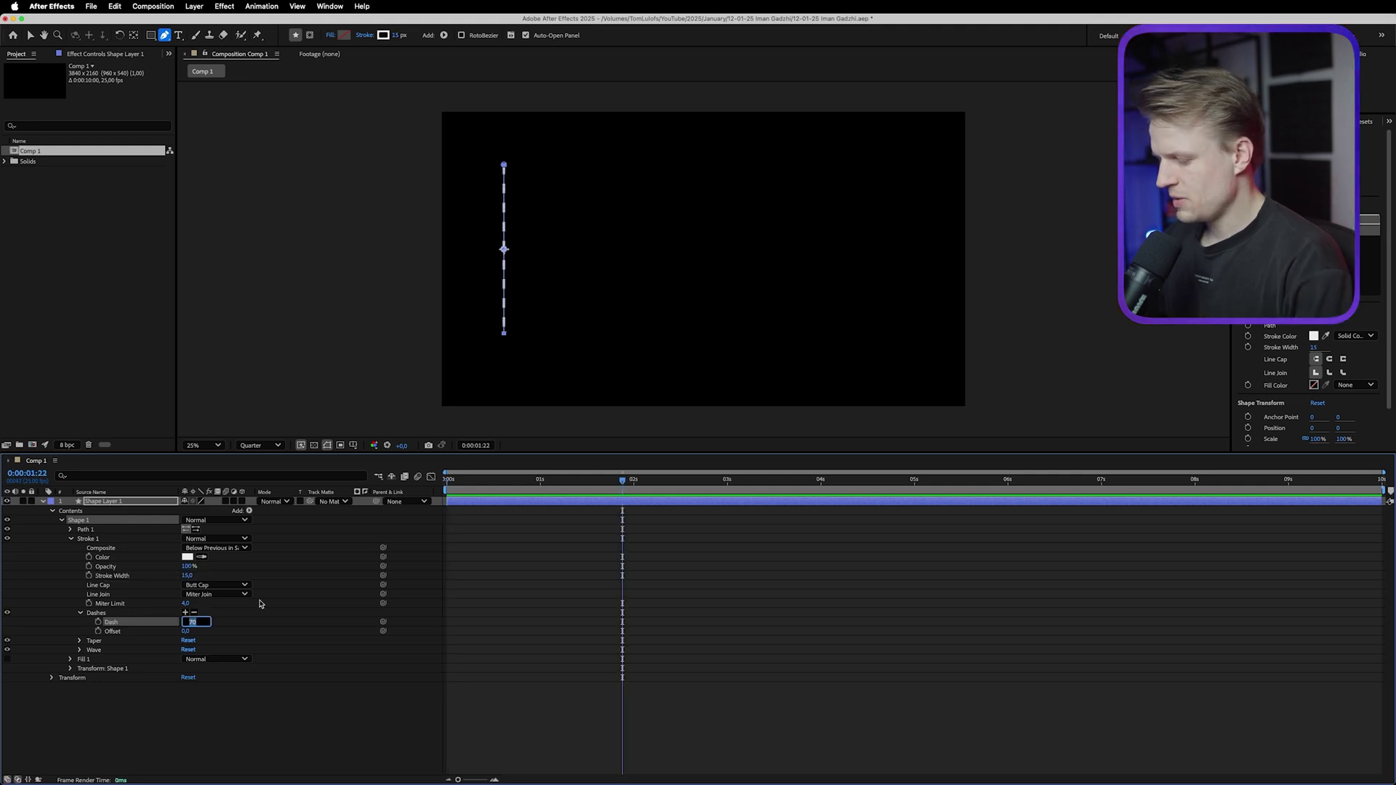
{"action": "type", "text": "7"}
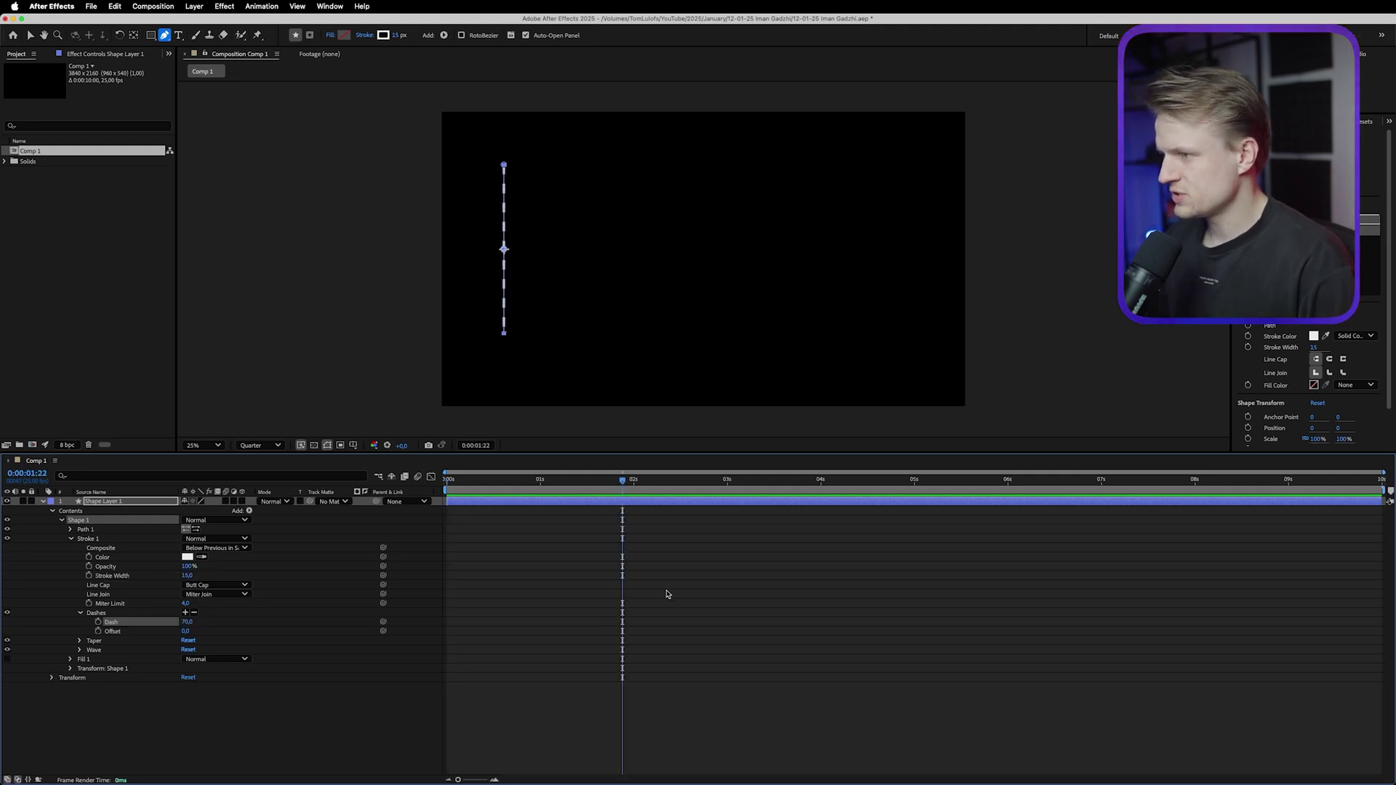
{"action": "left_click", "coordinate": [668, 594]}
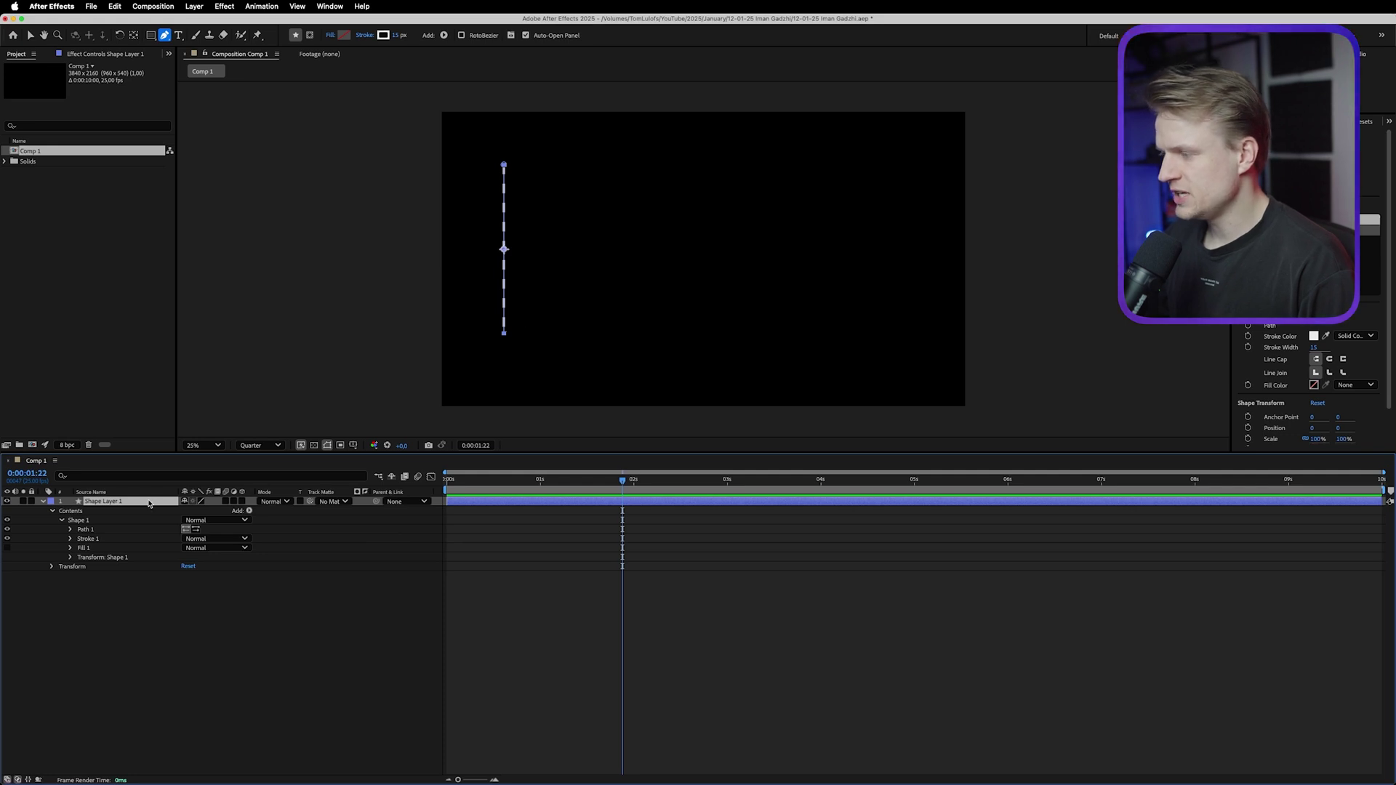
Duplicate the dashed line layer and move the copy's upper endpoint to make a horizontal line running right from the vertical line's base.
{"action": "key", "text": "ctrl+d"}
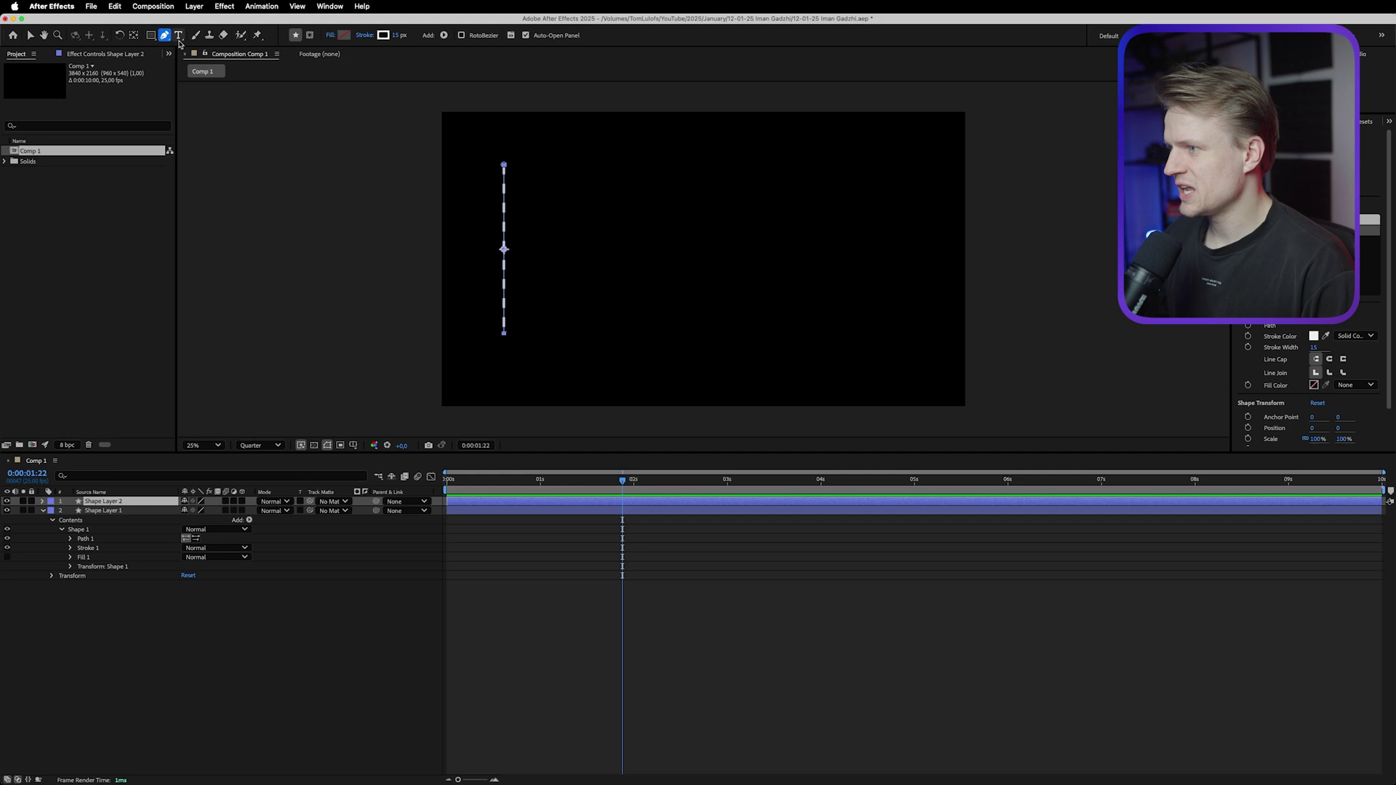
{"action": "mouse_move", "coordinate": [504, 166]}
{"action": "left_mouse_down"}
{"action": "mouse_move", "coordinate": [530, 133]}
{"action": "mouse_move", "coordinate": [789, 256]}
{"action": "mouse_move", "coordinate": [847, 318]}
{"action": "mouse_move", "coordinate": [863, 396]}
{"action": "mouse_move", "coordinate": [877, 333]}
{"action": "left_mouse_up"}
{"action": "left_click", "coordinate": [590, 559]}
{"action": "key", "text": "super+Down"}
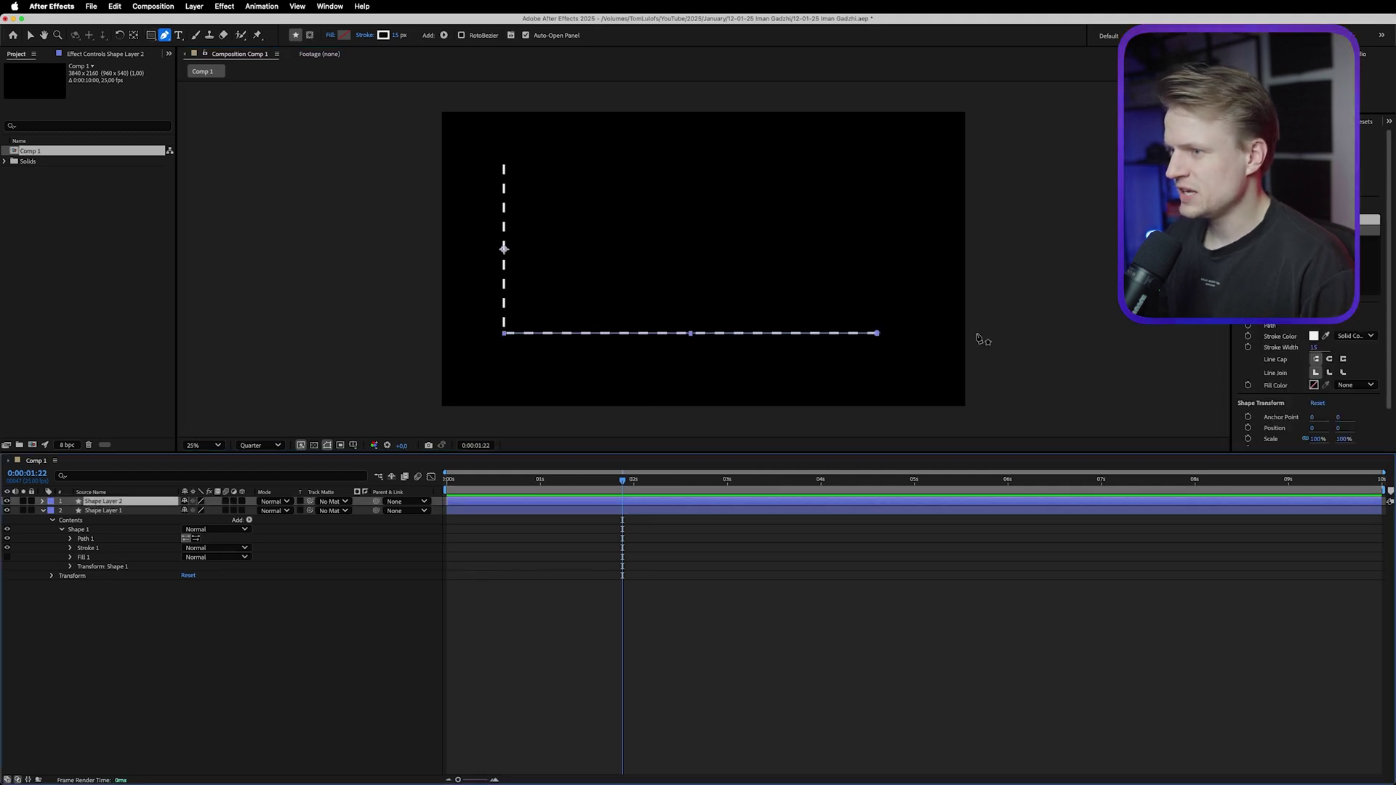
Draw a rectangular mask over the right end of the horizontal dashed line and set its mode to Subtract.
{"action": "left_click", "coordinate": [151, 36]}
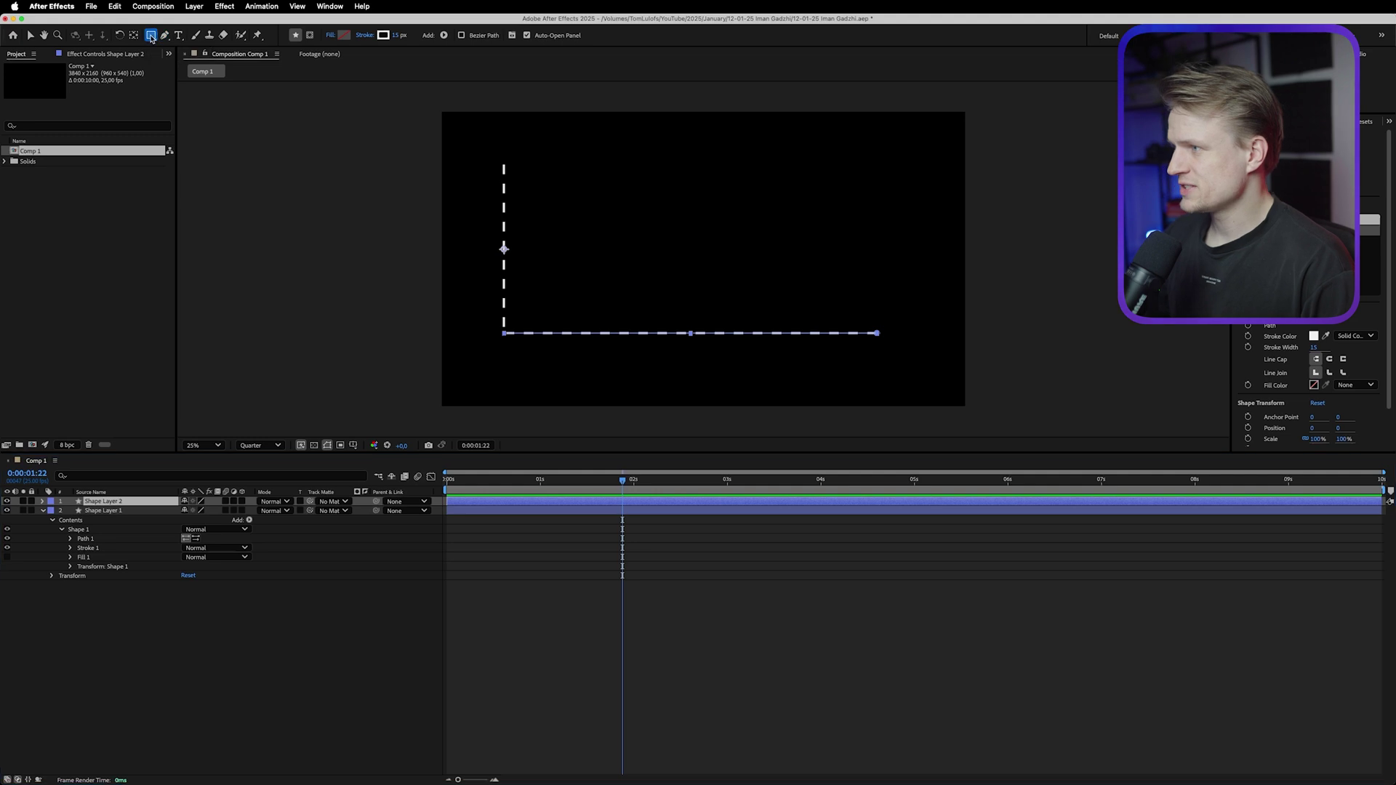
{"action": "left_click", "coordinate": [311, 36]}
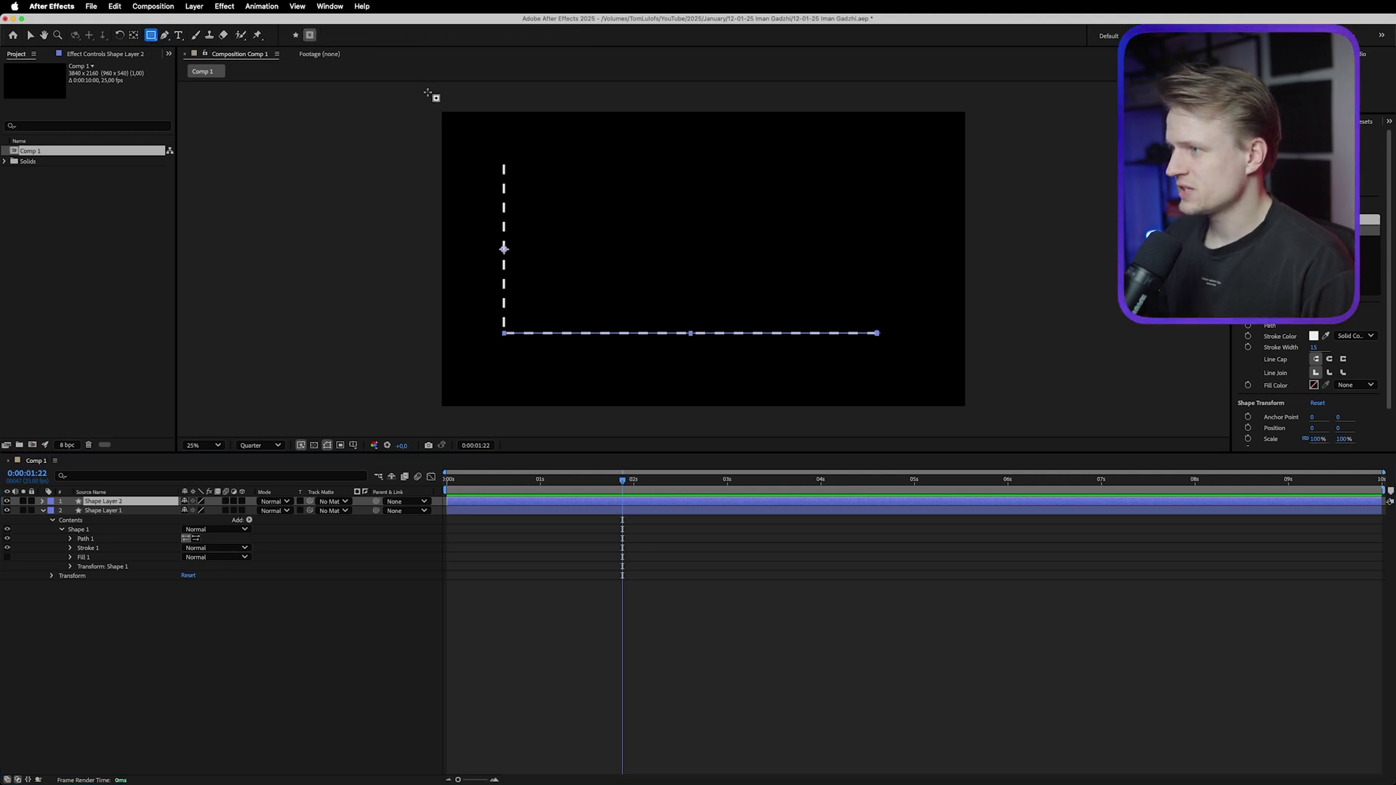
{"action": "left_click_drag", "start_coordinate": [422, 91], "coordinate": [595, 179]}
{"action": "key", "text": "super+z"}
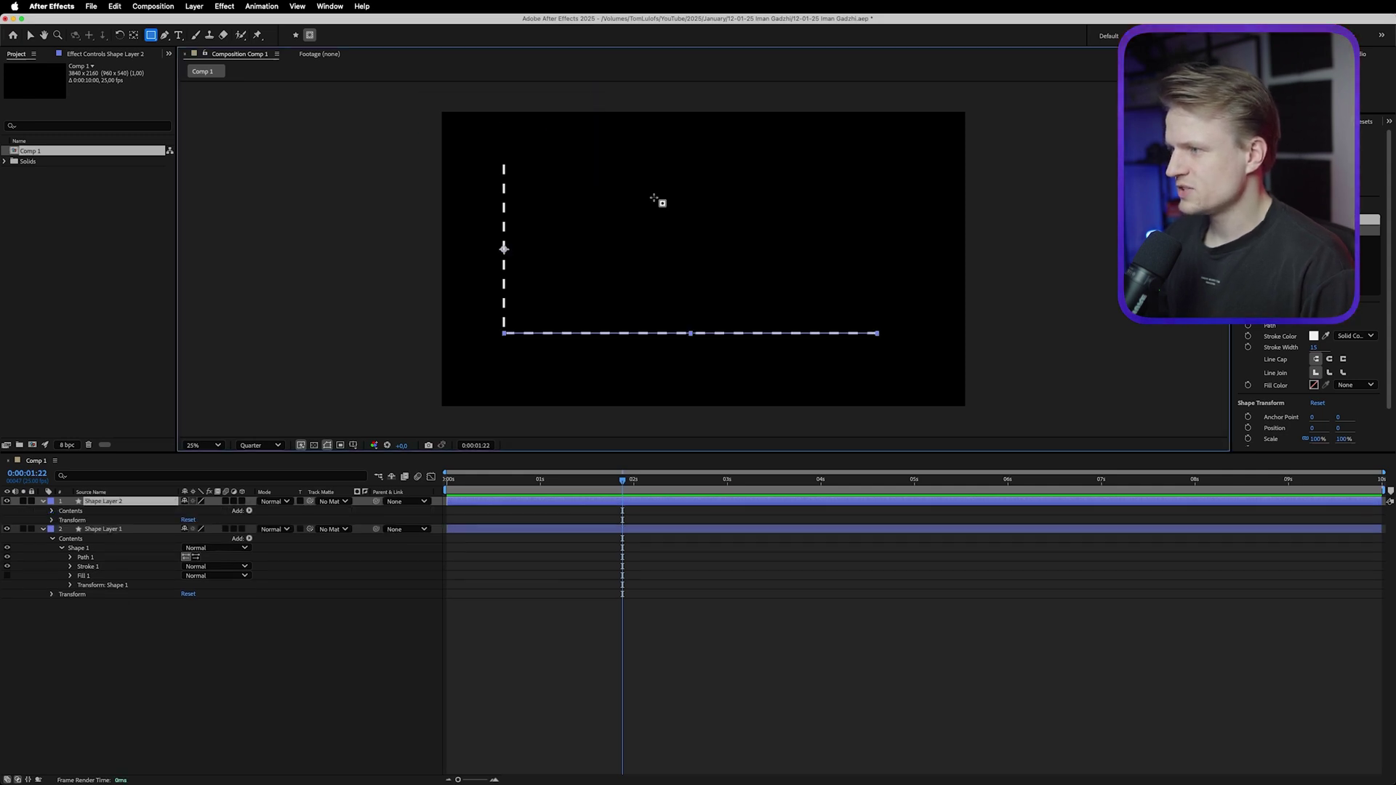
{"action": "left_click_drag", "start_coordinate": [1023, 214], "coordinate": [820, 393]}
{"action": "left_click", "coordinate": [198, 529]}
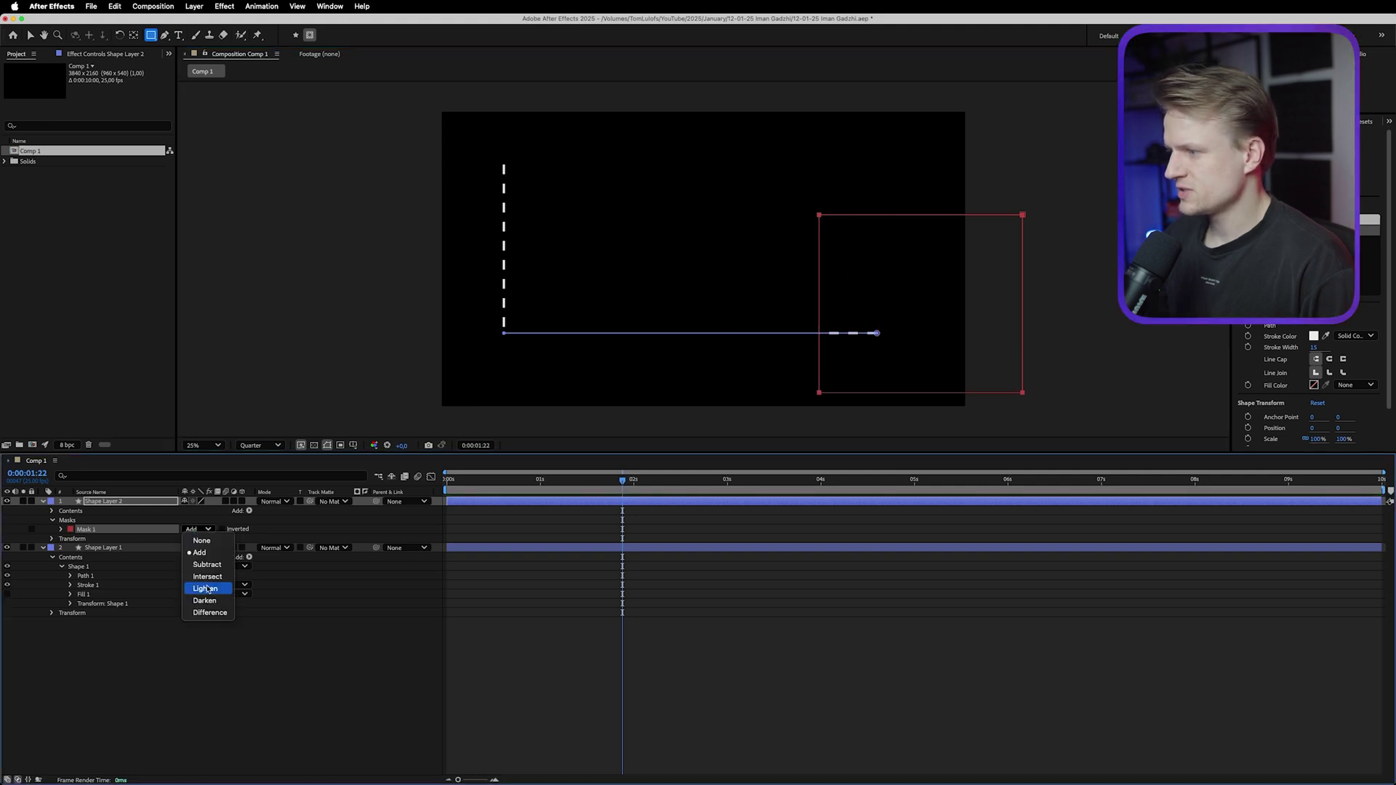
{"action": "left_click", "coordinate": [206, 564]}
Feather the horizontal line's mask by about 966 pixels so the right end fades out.
{"action": "key", "text": "f"}
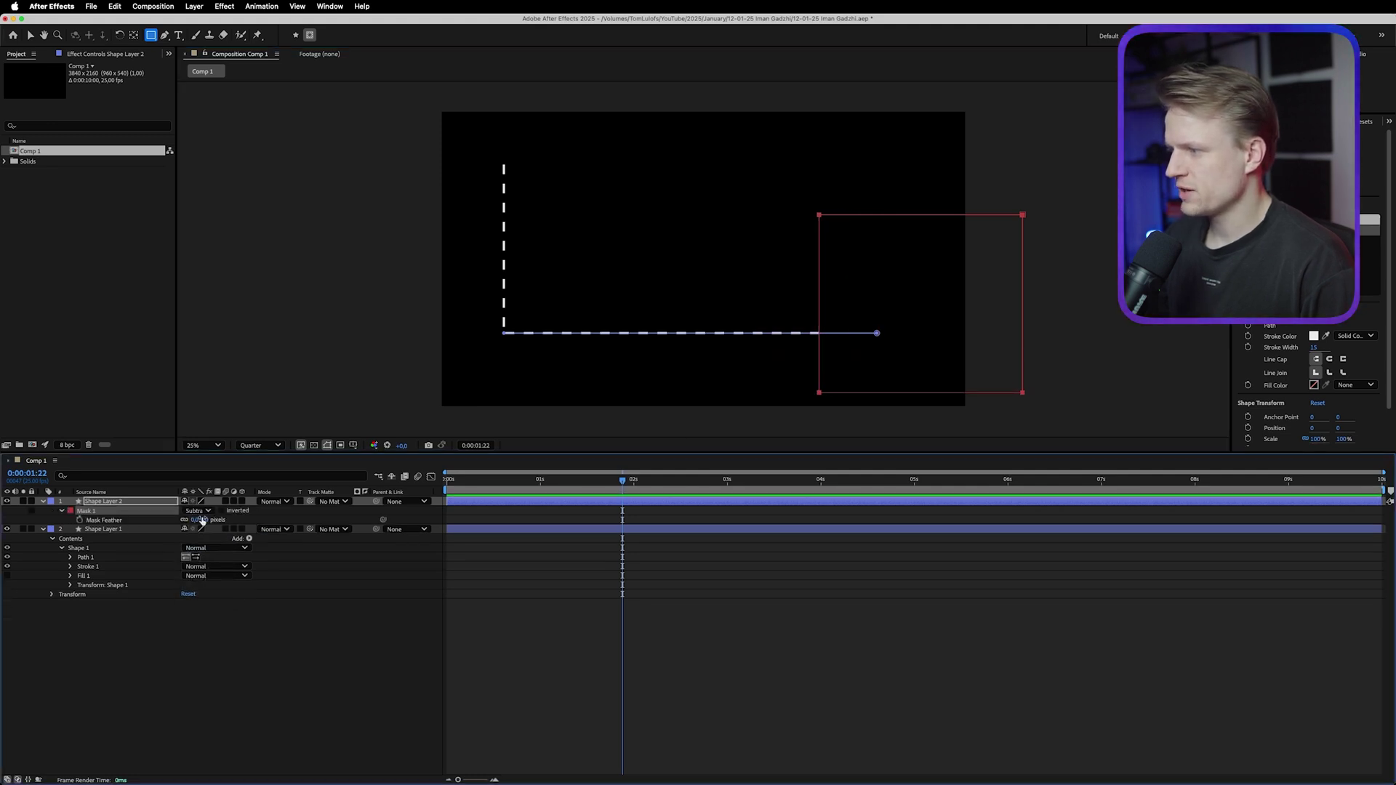
{"action": "left_click_drag", "start_coordinate": [202, 520], "coordinate": [336, 503]}
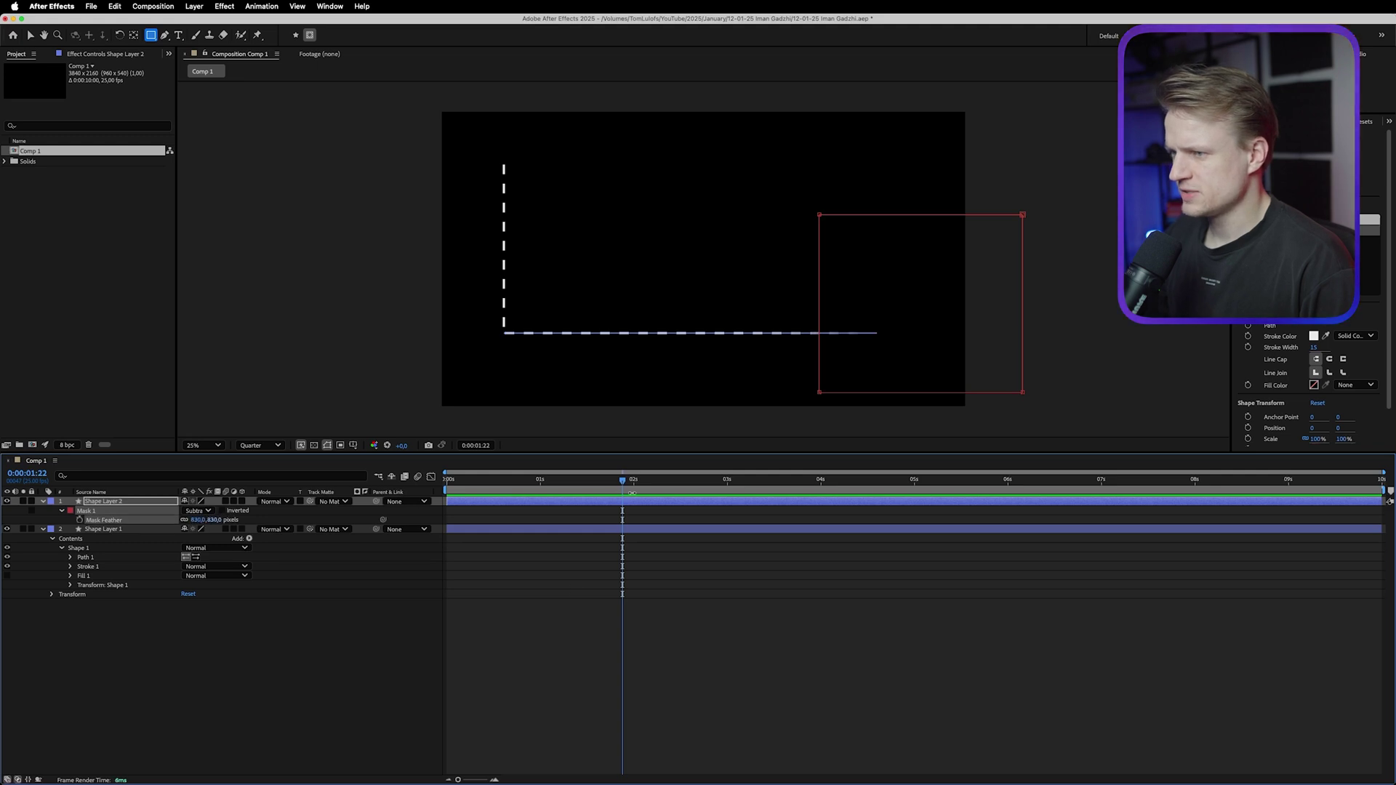
{"action": "left_click", "coordinate": [709, 685]}
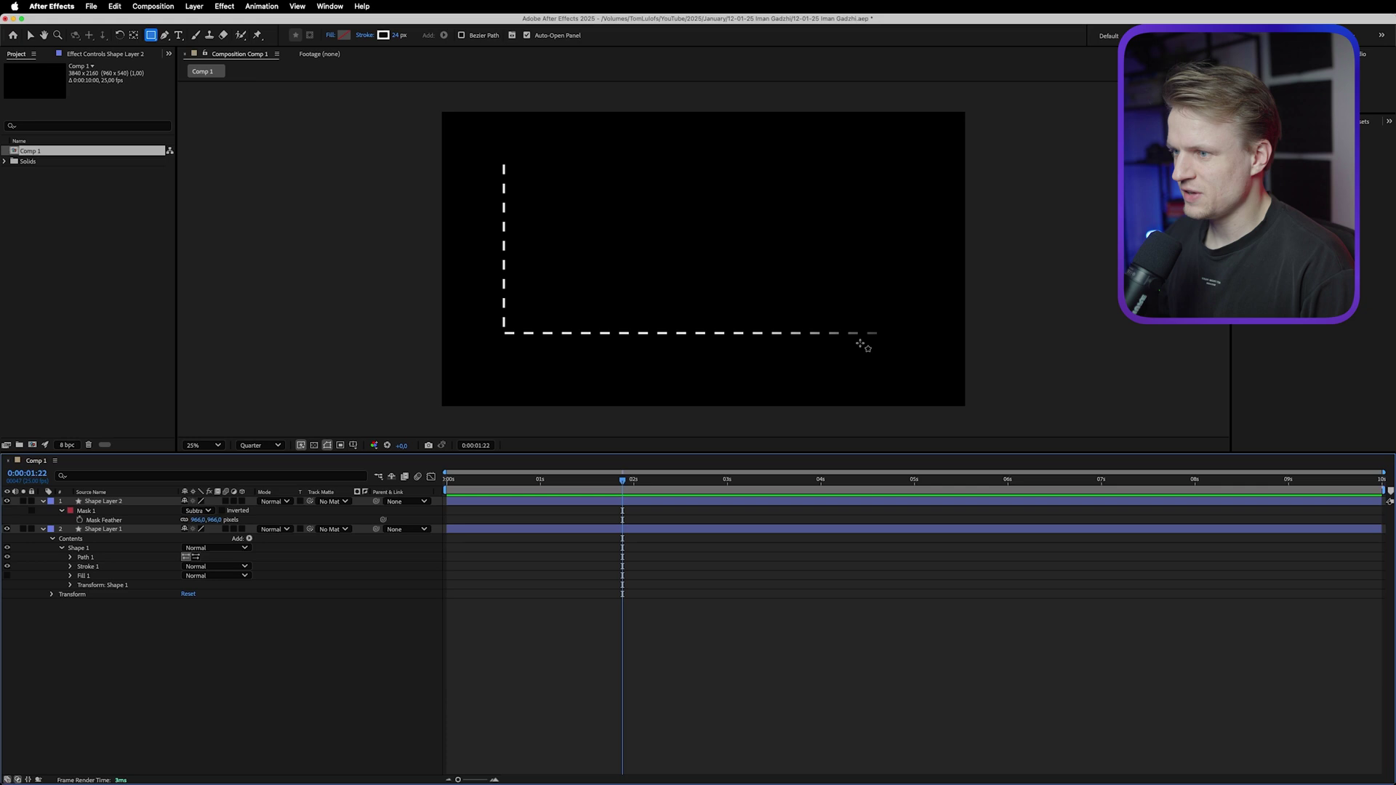
Copy the feathered mask from the horizontal line's layer onto the vertical line's layer.
{"action": "left_click", "coordinate": [94, 512]}
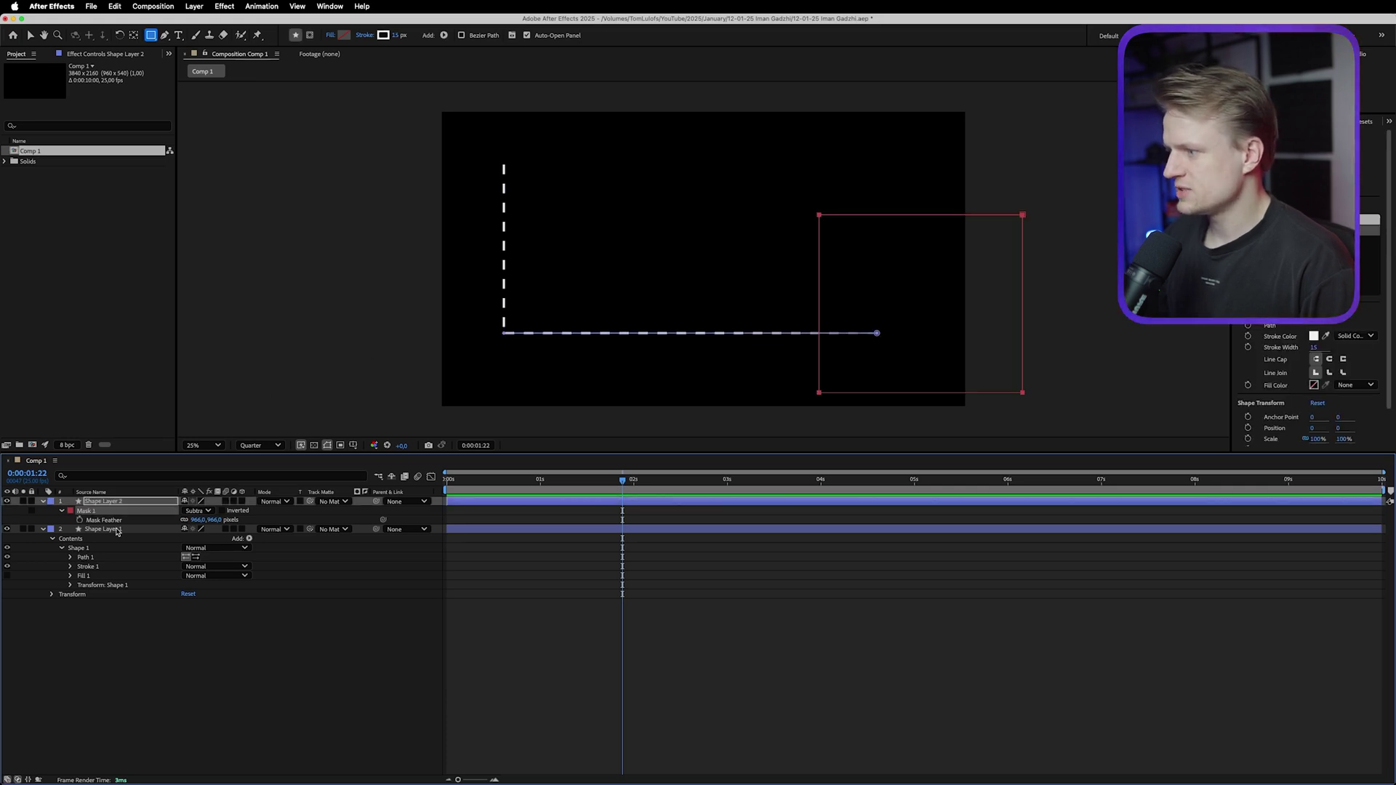
{"action": "left_click", "coordinate": [117, 530]}
{"action": "key", "text": "ctrl+v"}
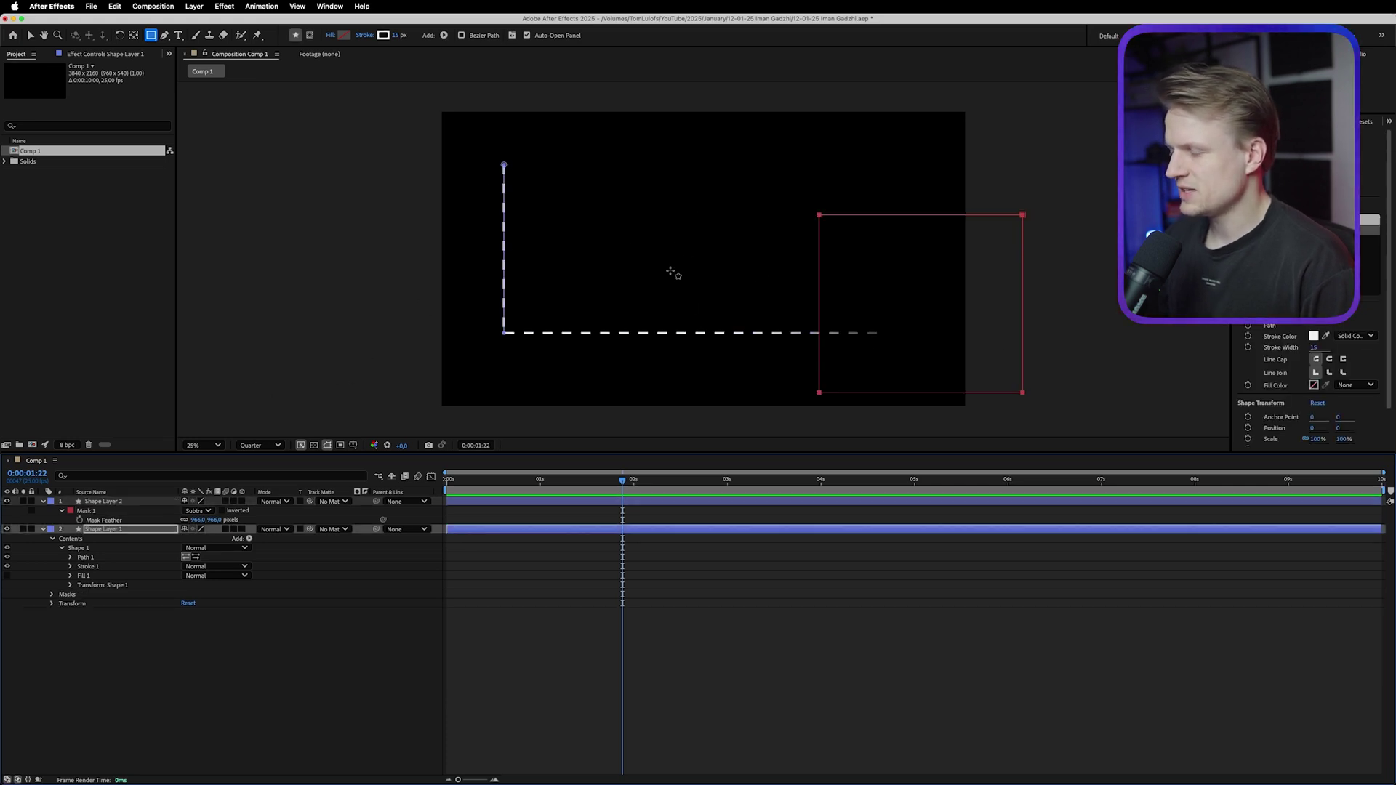
Move the pasted mask over the upper end of the vertical dashed line so its top fades out.
{"action": "left_click", "coordinate": [30, 35]}
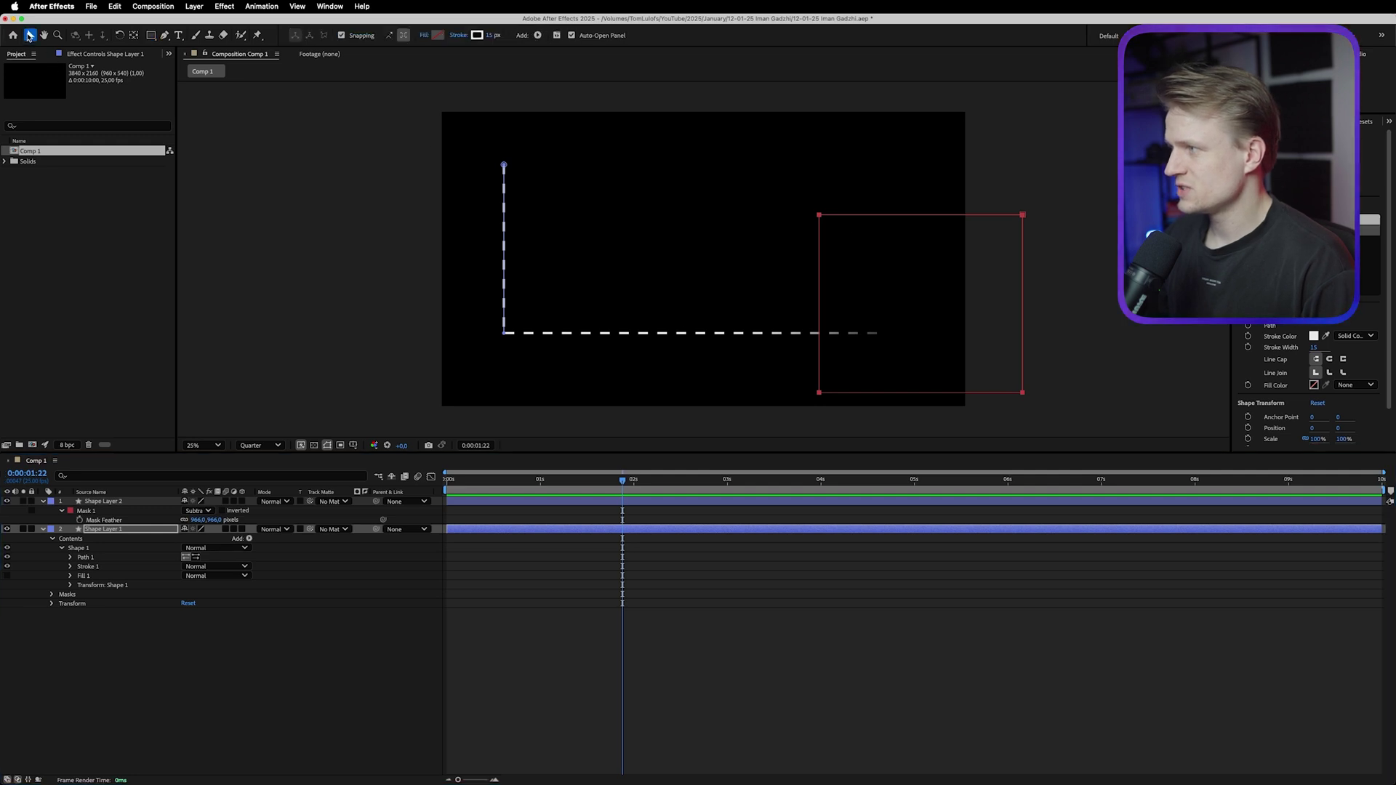
{"action": "double_click", "coordinate": [876, 219]}
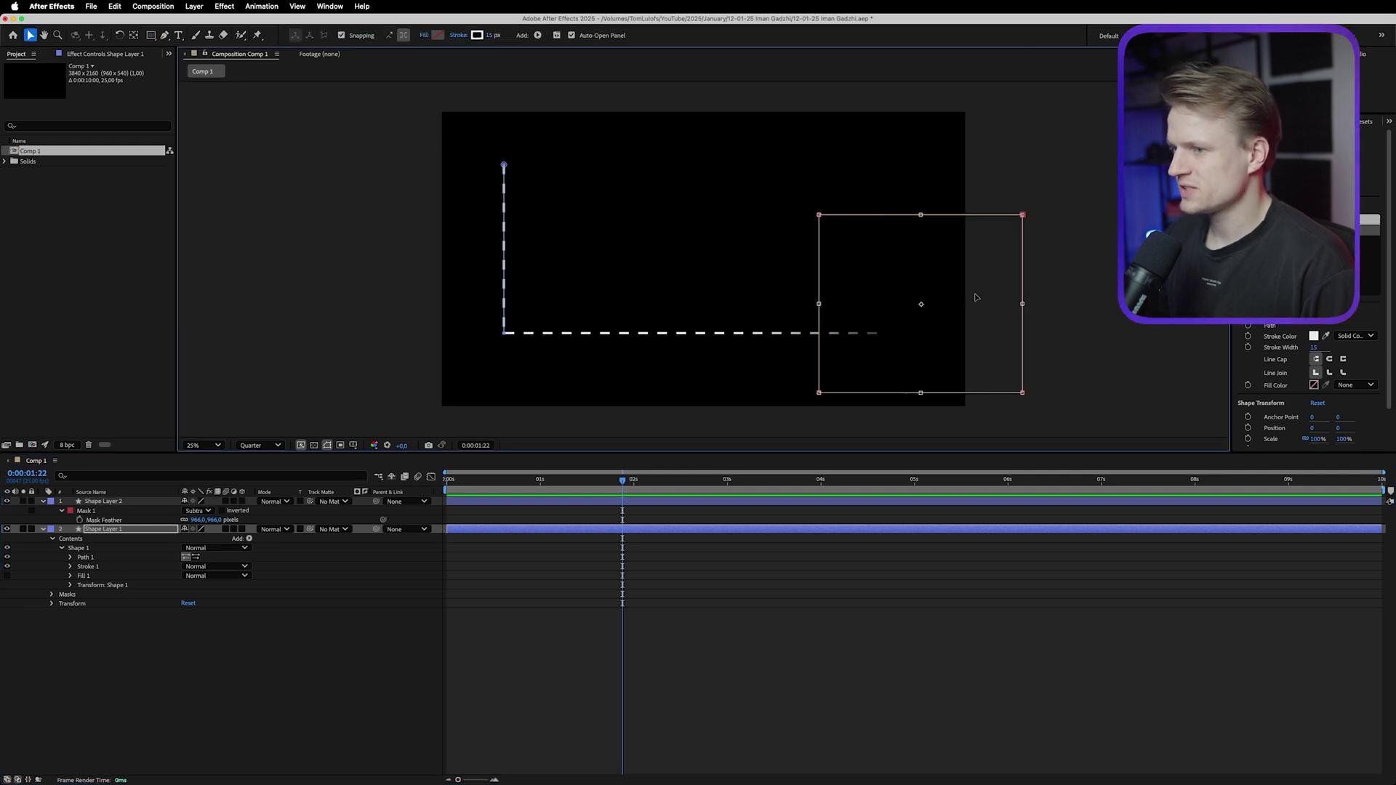
{"action": "left_click_drag", "start_coordinate": [976, 297], "coordinate": [559, 151]}
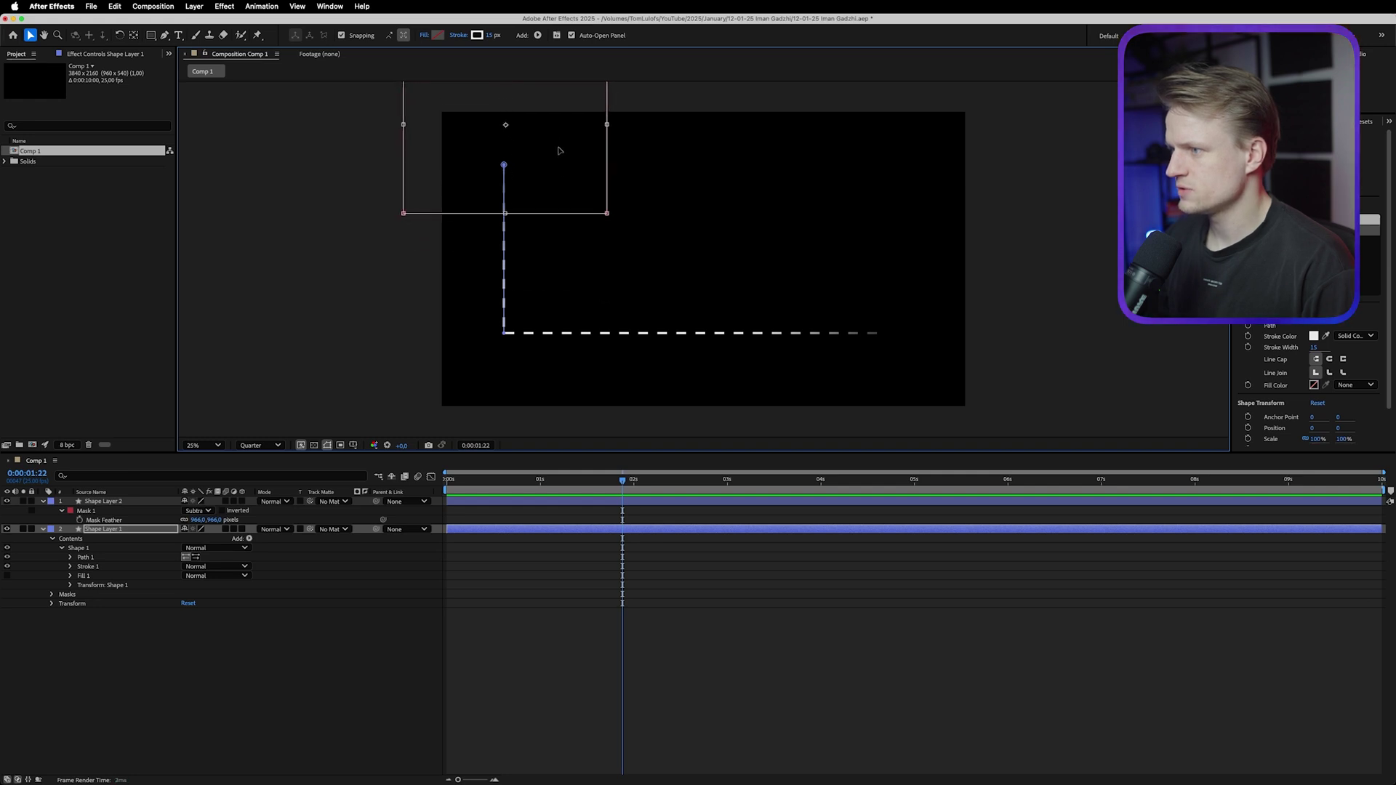
{"action": "left_click", "coordinate": [873, 661]}
Choose the Rounded Rectangle tool and give new shapes a 4 px dark green stroke.
{"action": "left_click", "coordinate": [178, 35]}
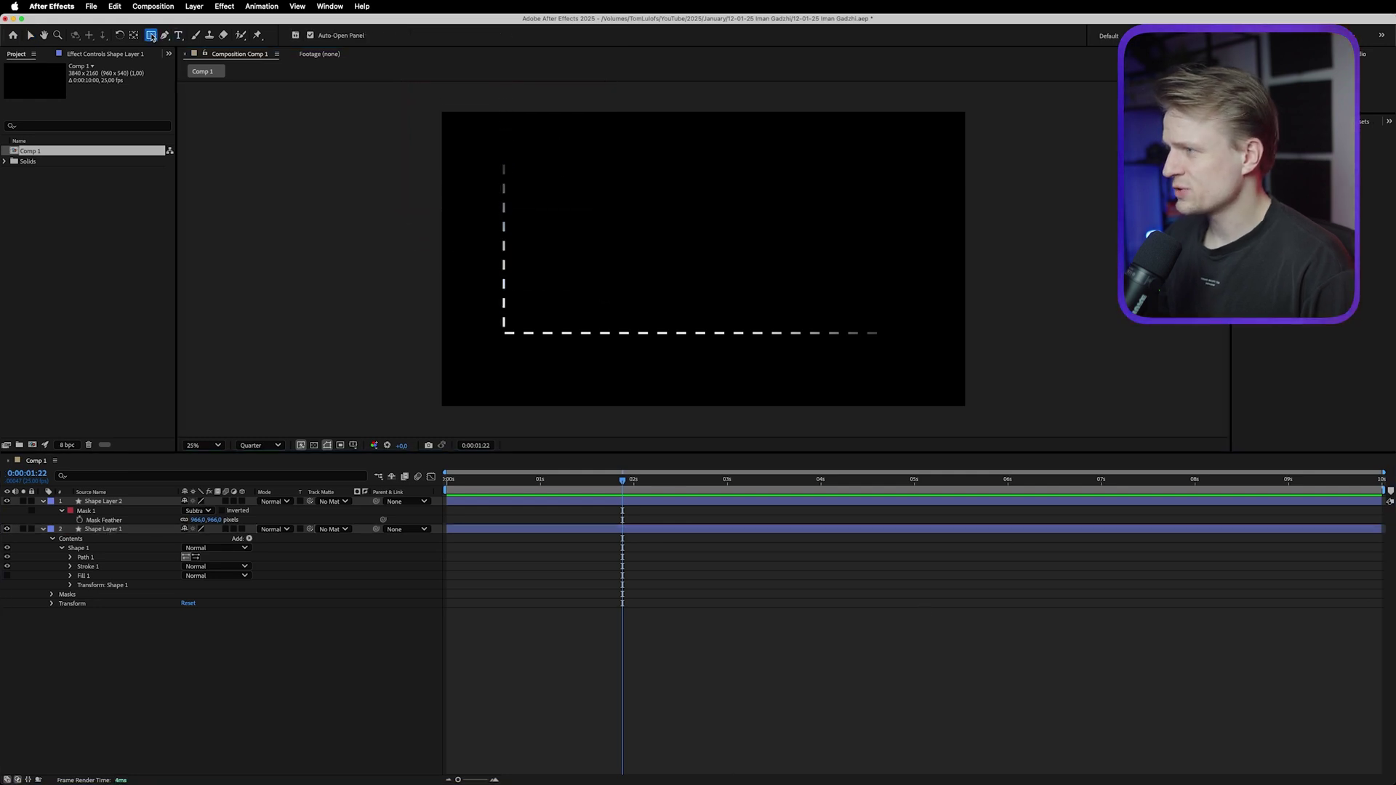
{"action": "left_click", "coordinate": [152, 37]}
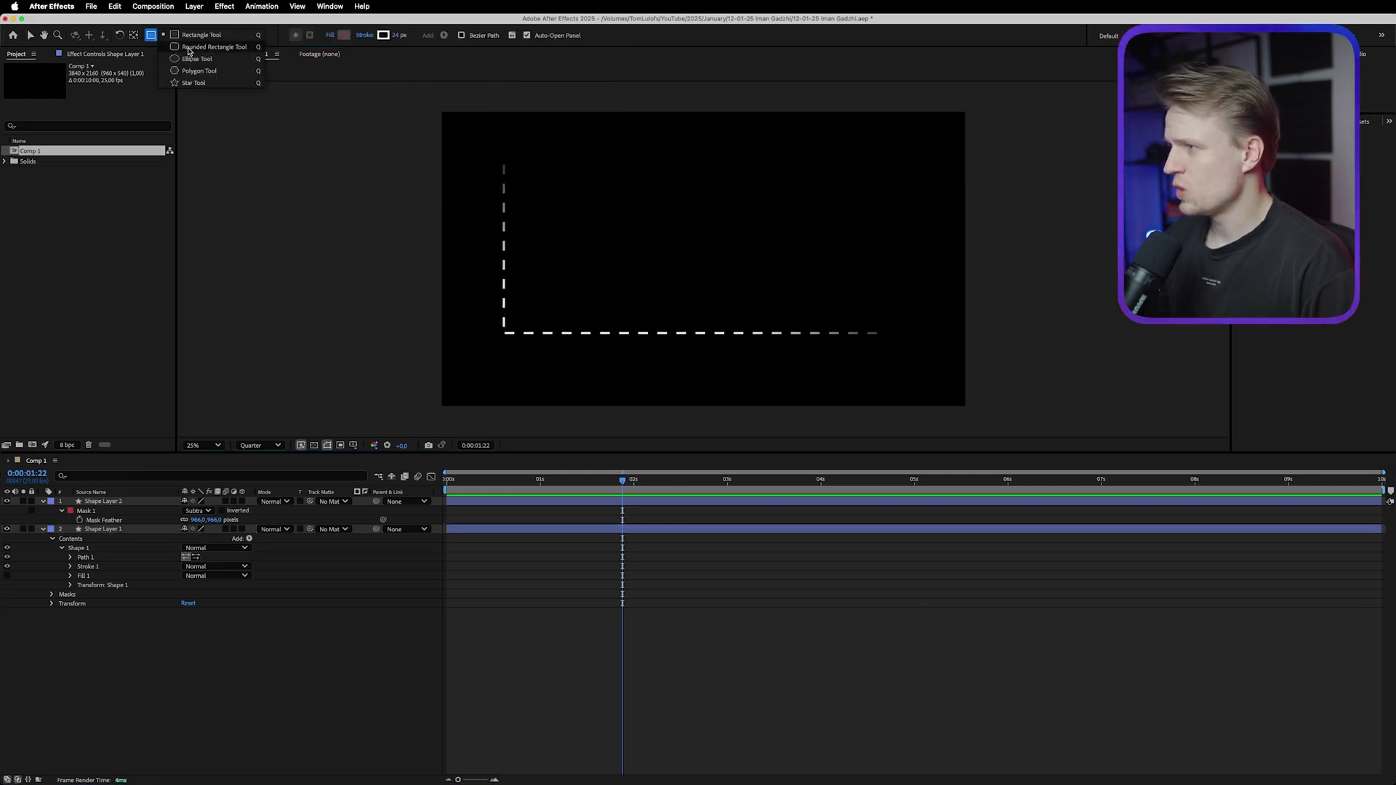
{"action": "left_click", "coordinate": [189, 48]}
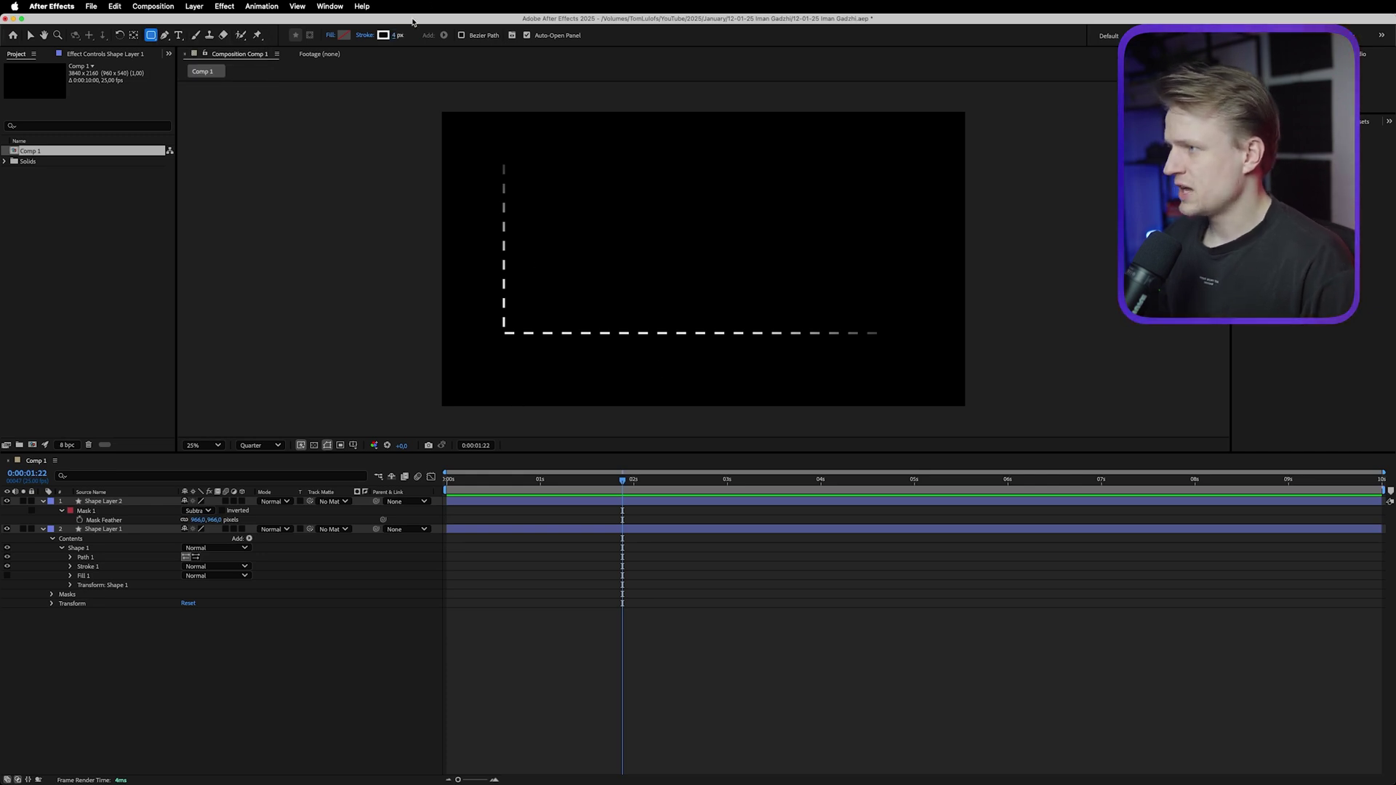
{"action": "left_click", "coordinate": [384, 35]}
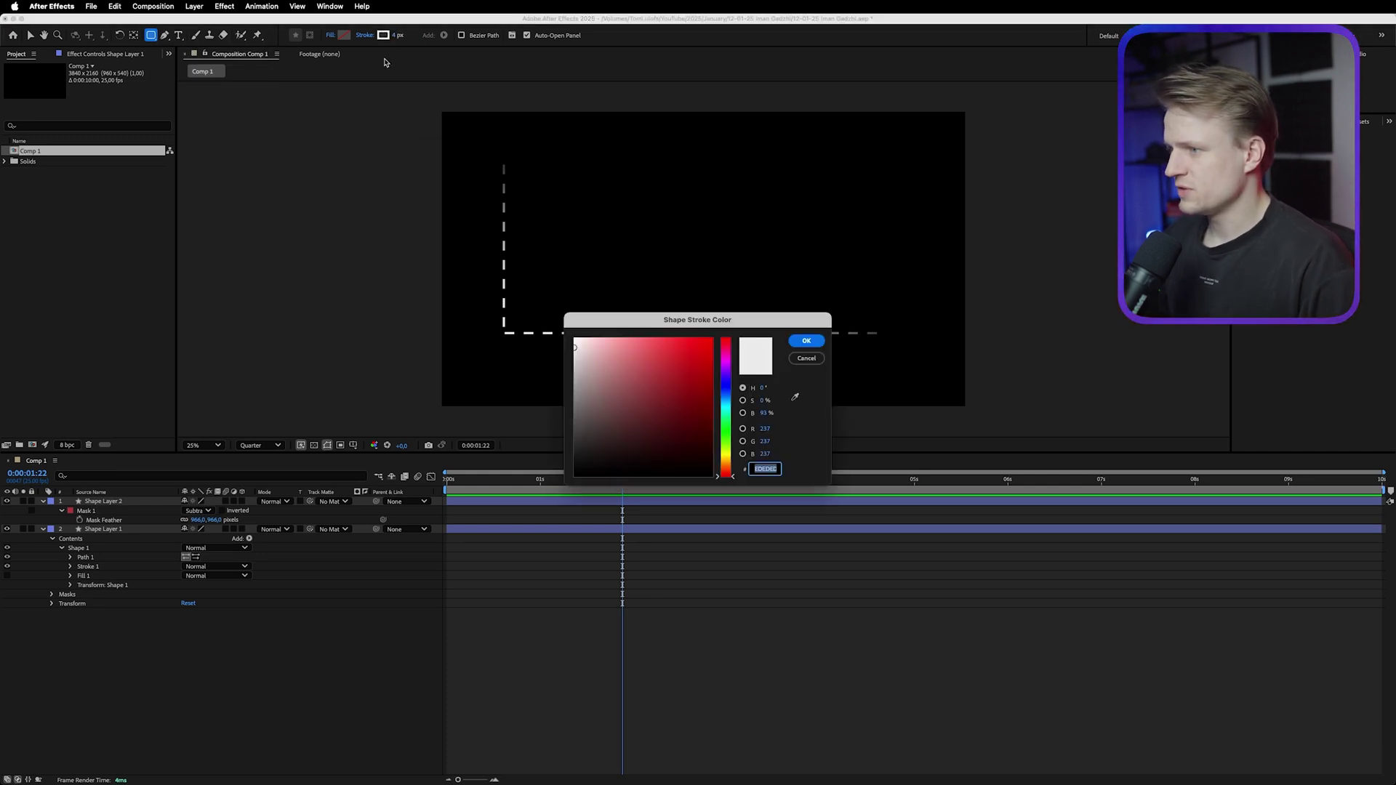
{"action": "left_click", "coordinate": [718, 434]}
{"action": "left_click", "coordinate": [671, 410]}
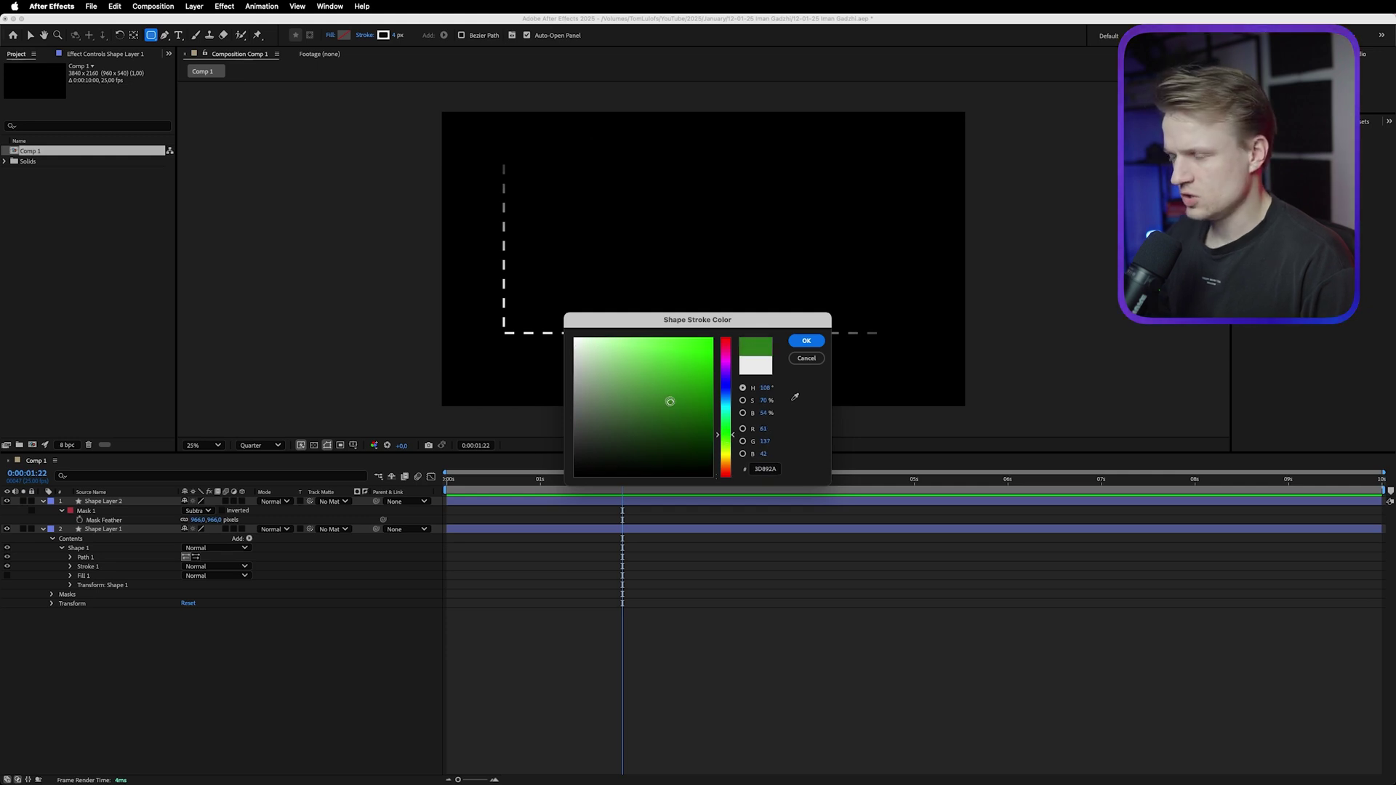
{"action": "left_click", "coordinate": [820, 347]}
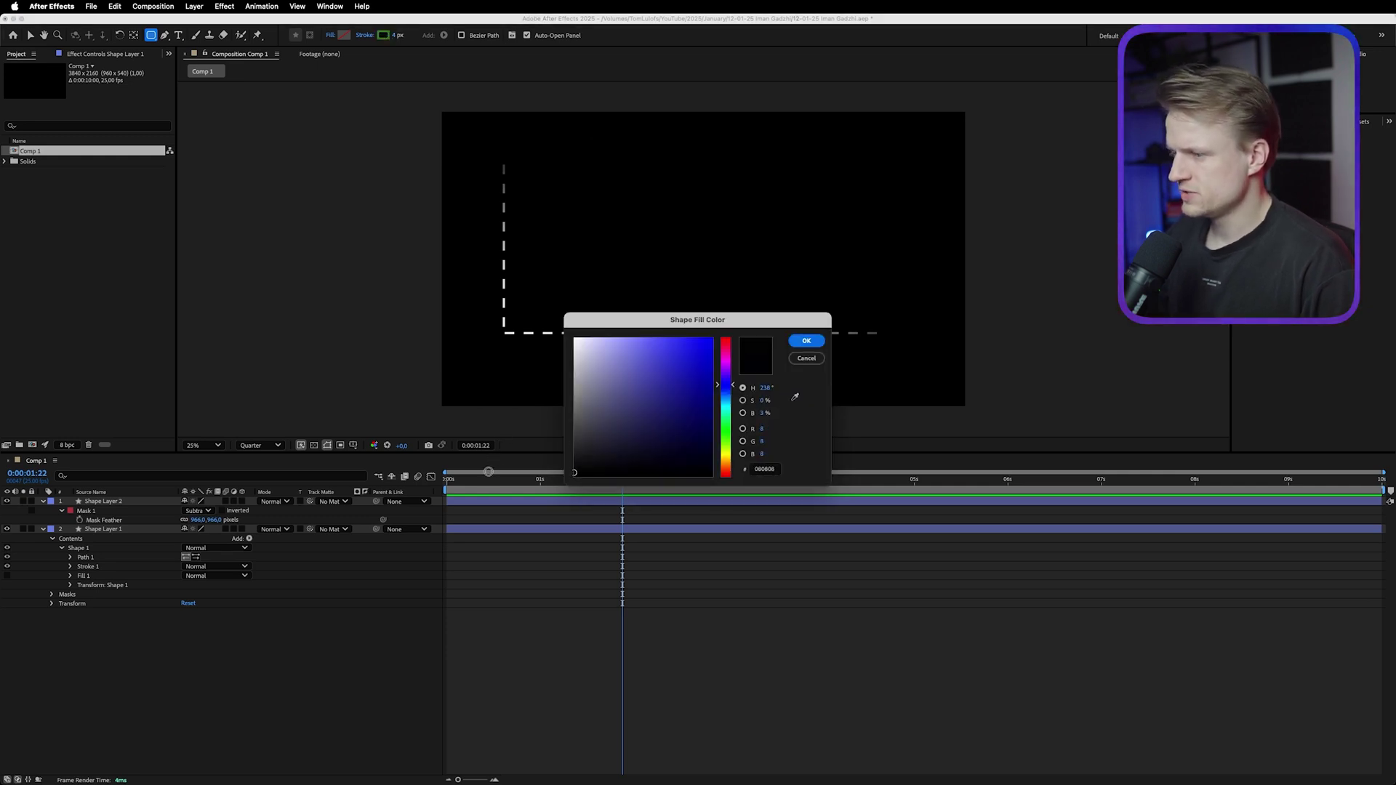
Set the shape fill to near-black and draw a rounded rectangle around the dashed axes, about 2770 by 1430 px.
{"action": "left_click", "coordinate": [804, 341]}
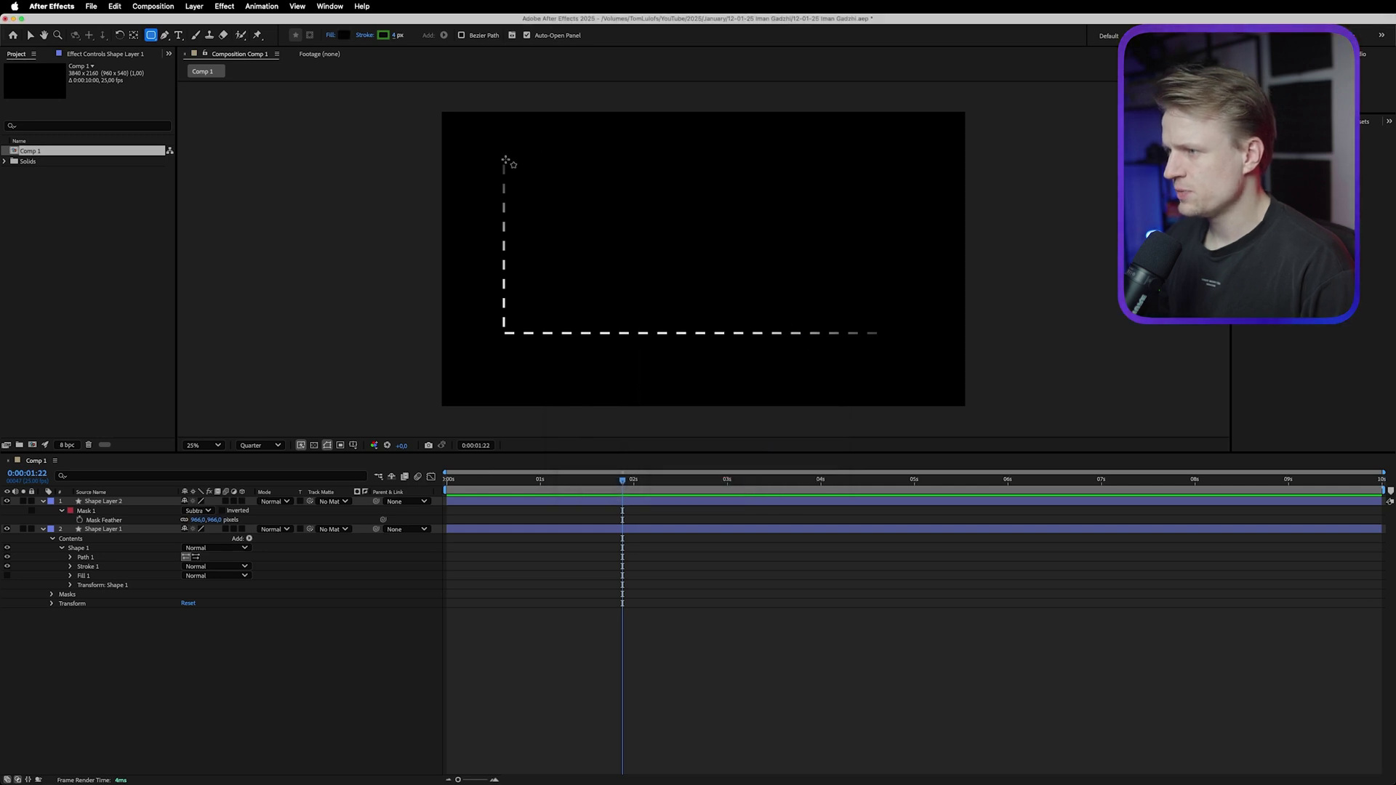
{"action": "mouse_move", "coordinate": [505, 151]}
{"action": "left_mouse_down"}
{"action": "mouse_move", "coordinate": [894, 336]}
{"action": "mouse_move", "coordinate": [872, 337]}
{"action": "mouse_move", "coordinate": [887, 335]}
{"action": "mouse_move", "coordinate": [883, 345]}
{"action": "left_mouse_up"}
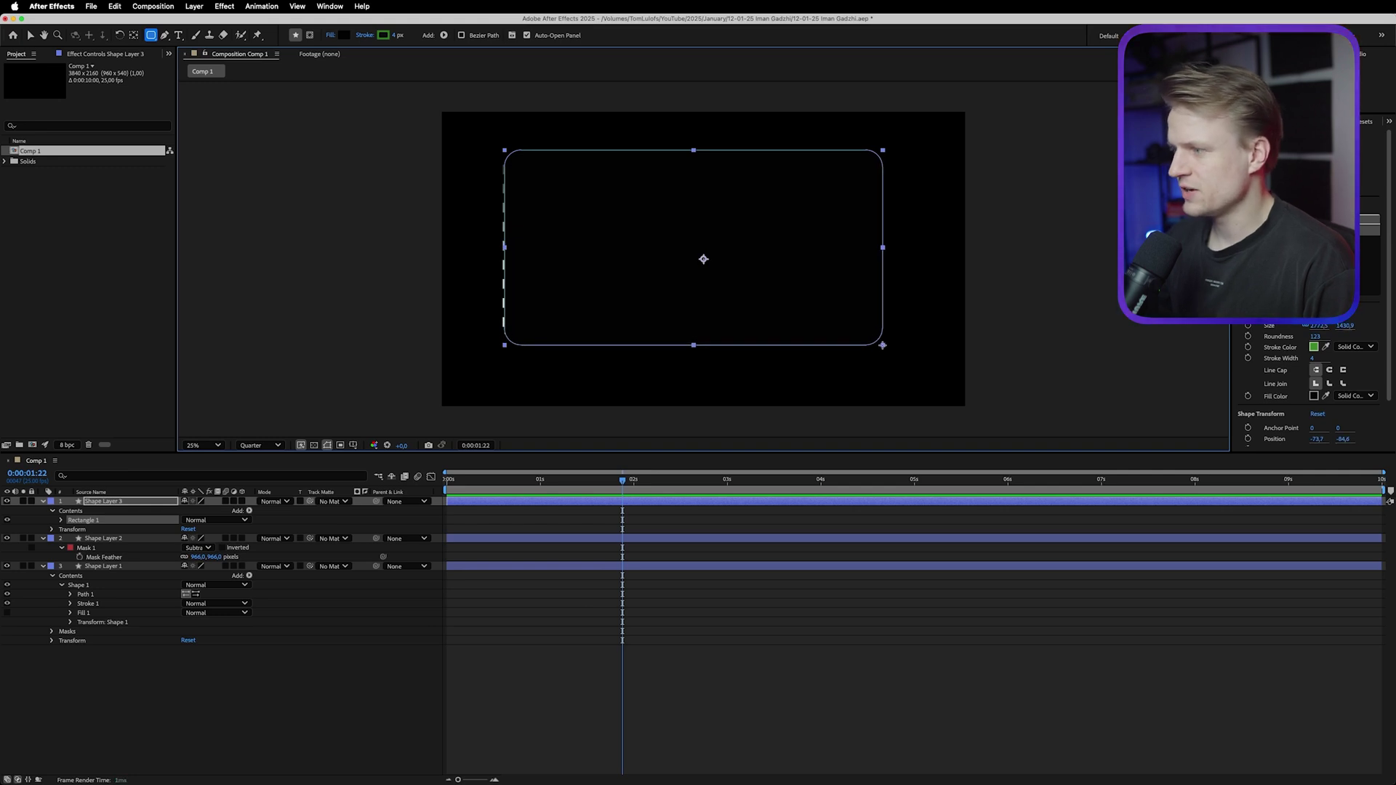
{"action": "left_click", "coordinate": [809, 639]}
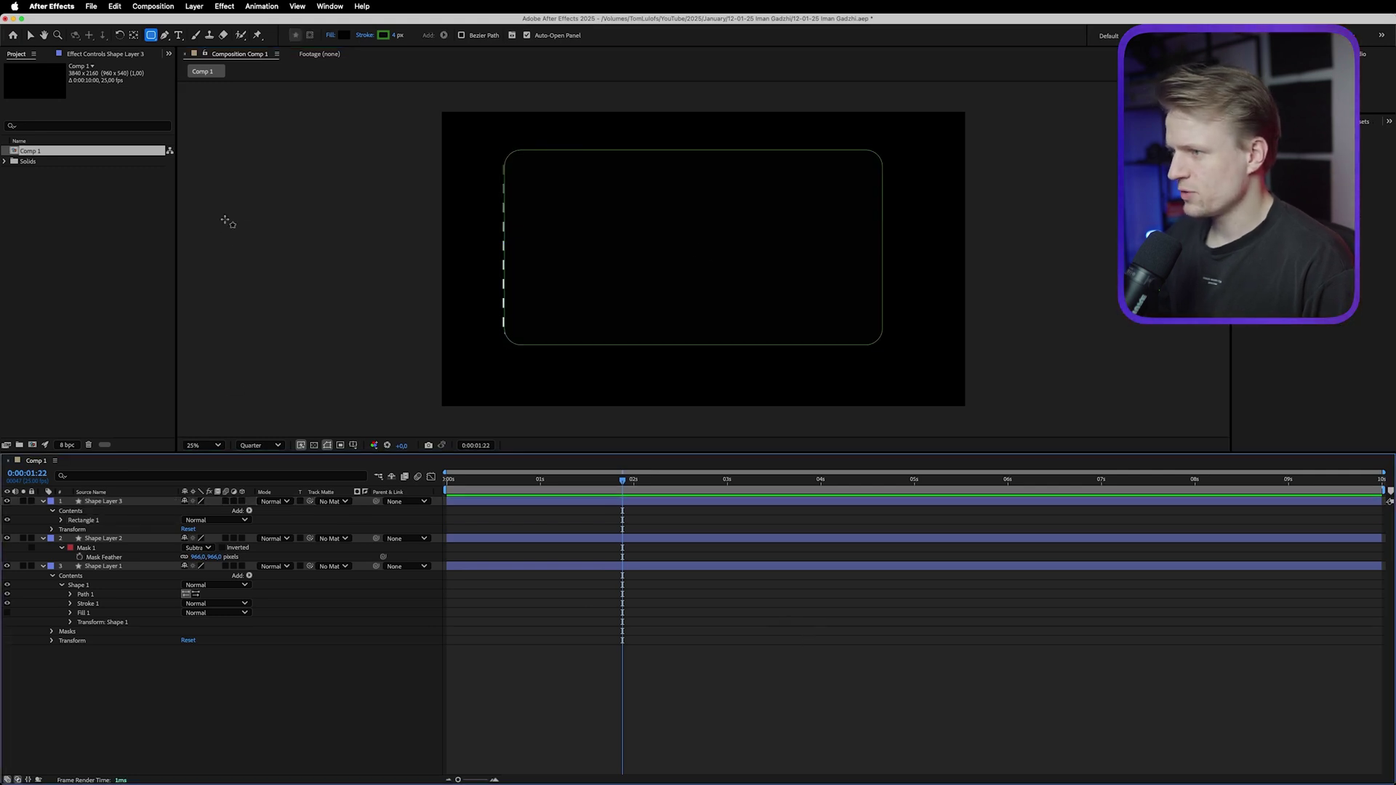
Apply CC Light Sweep to the rounded rectangle with a sweep intensity of 0 and a width of 200.
{"action": "key", "text": "v"}
{"action": "left_click", "coordinate": [711, 292]}
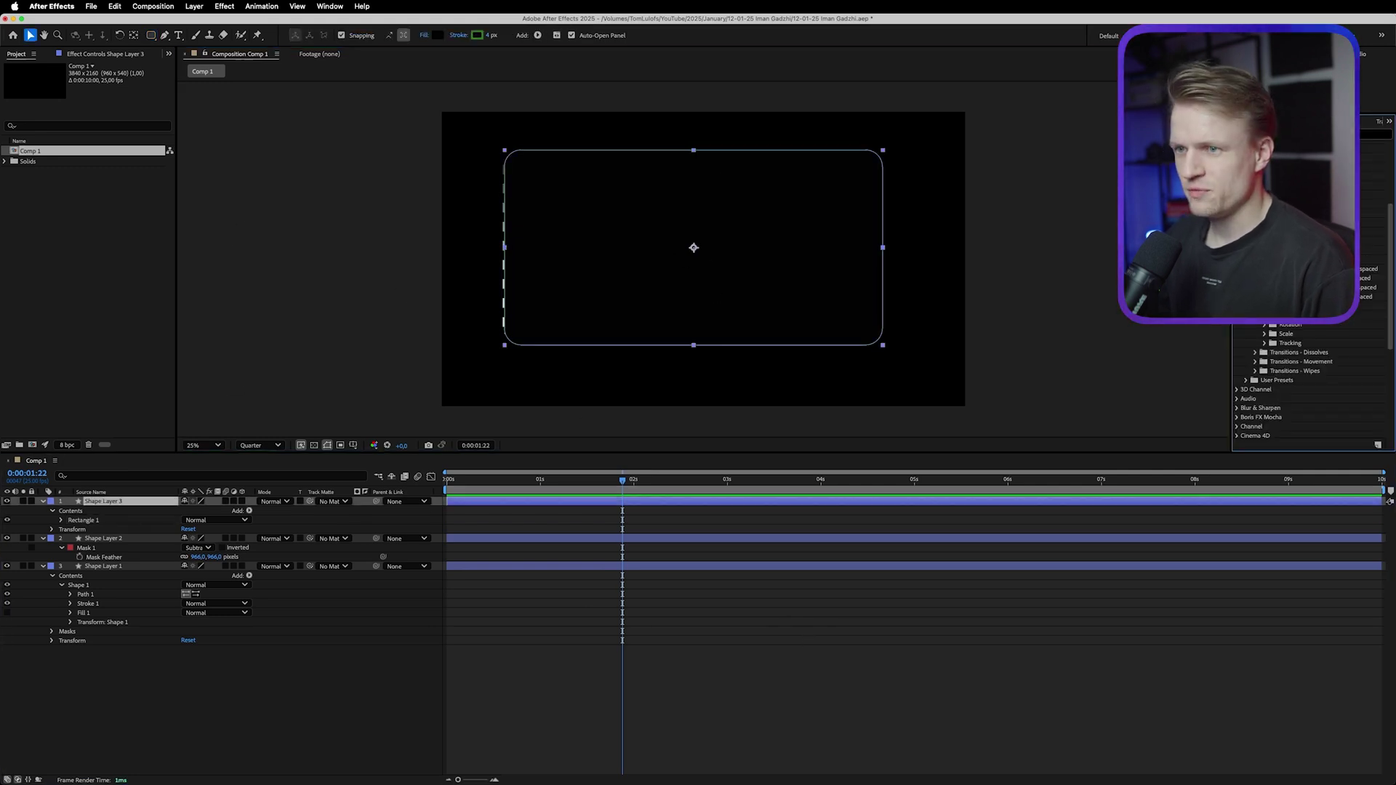
{"action": "left_click", "coordinate": [1308, 134]}
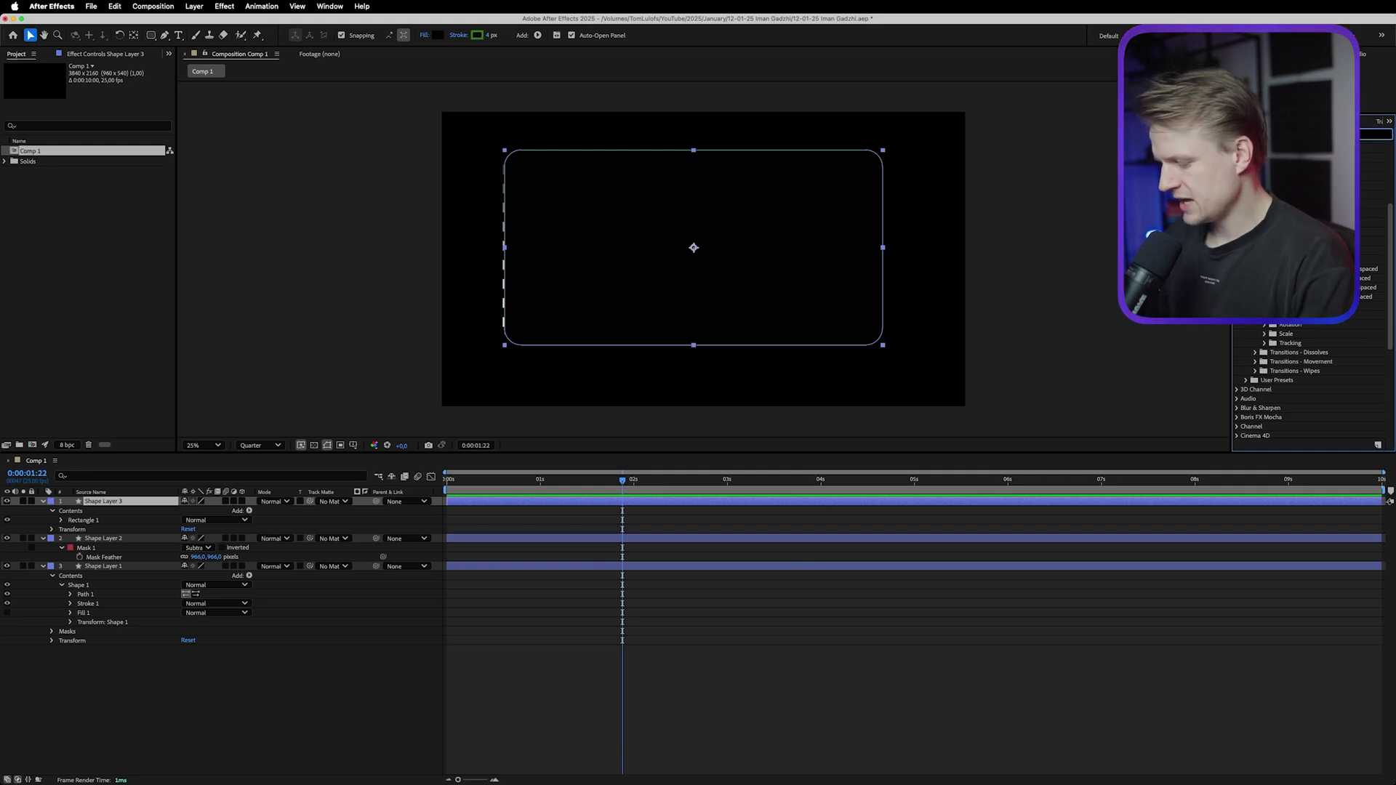
{"action": "type", "text": "glow"}
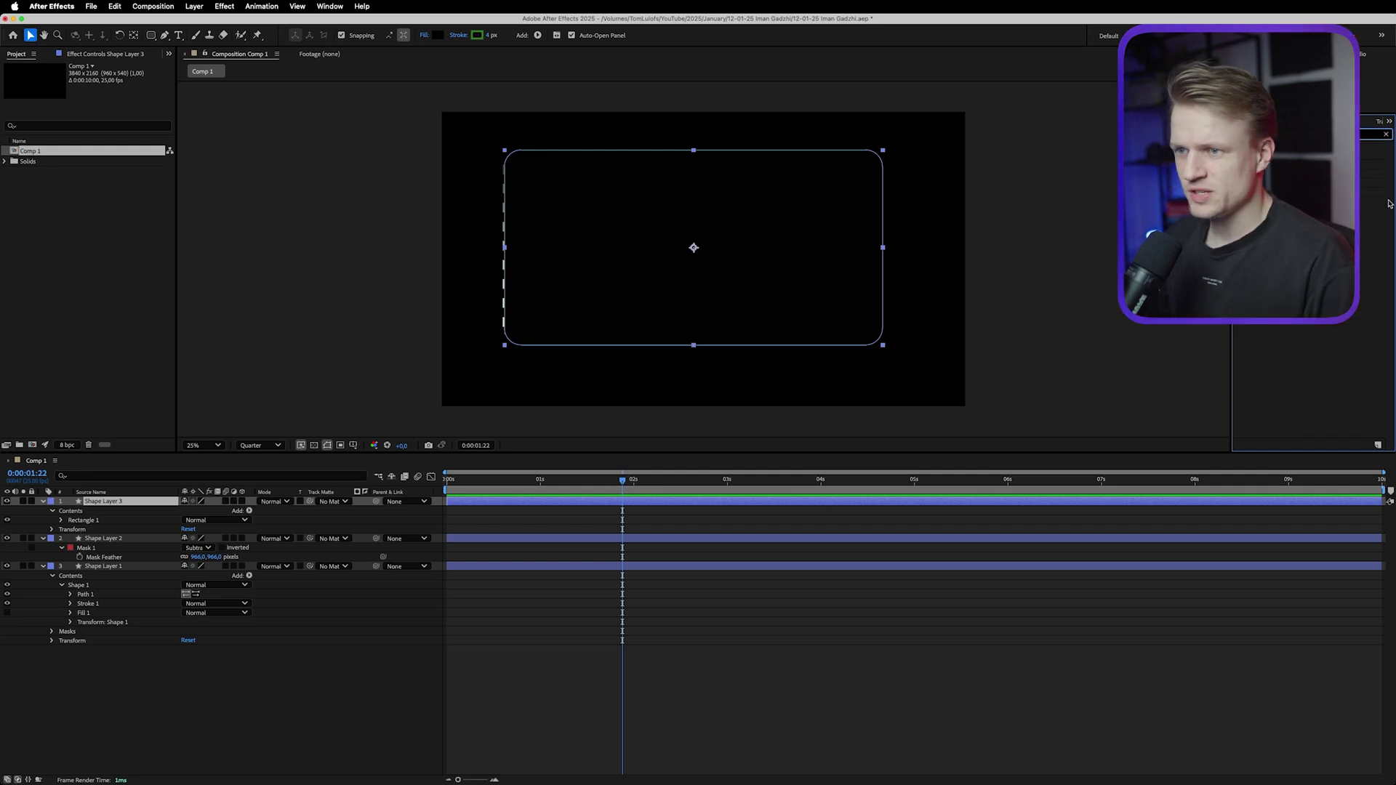
{"action": "double_click", "coordinate": [1309, 173]}
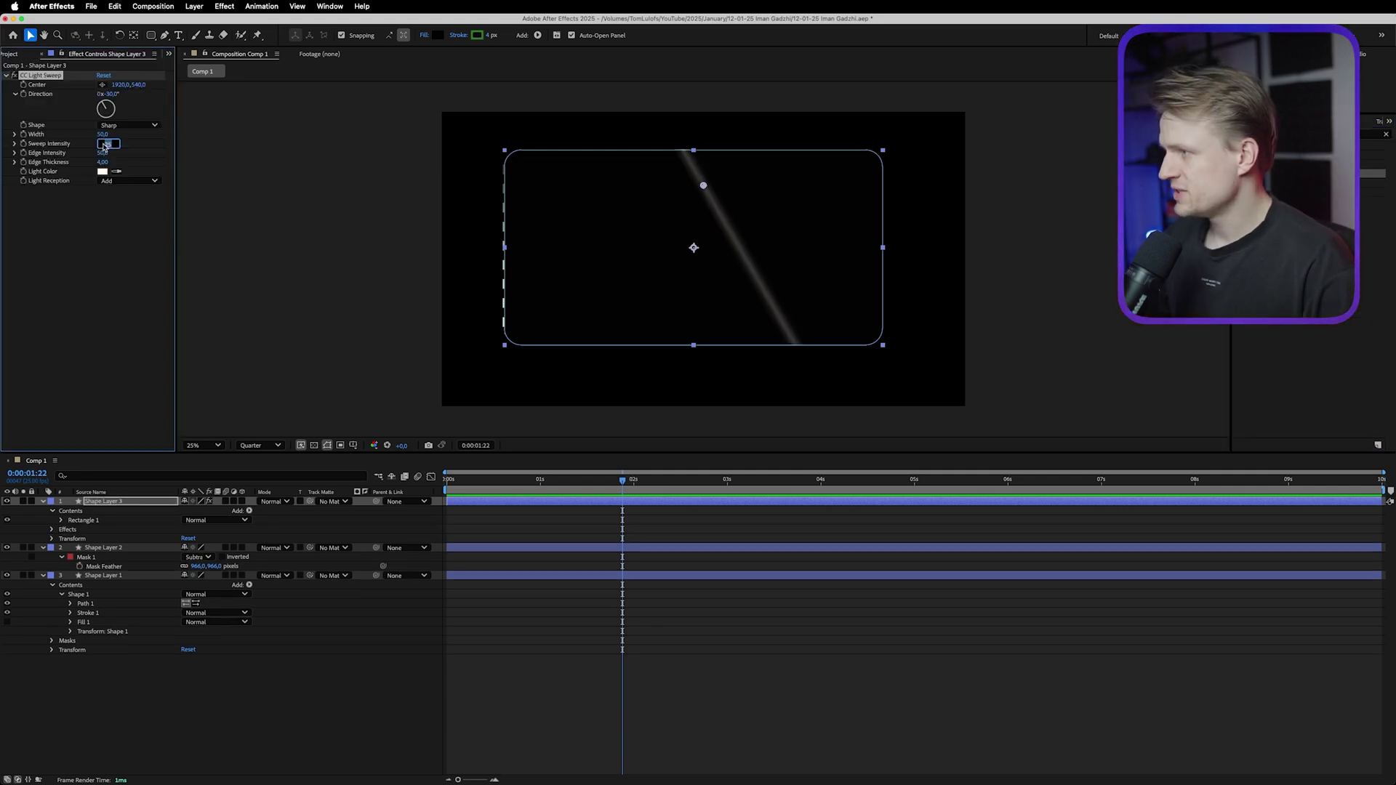
{"action": "type", "text": "0"}
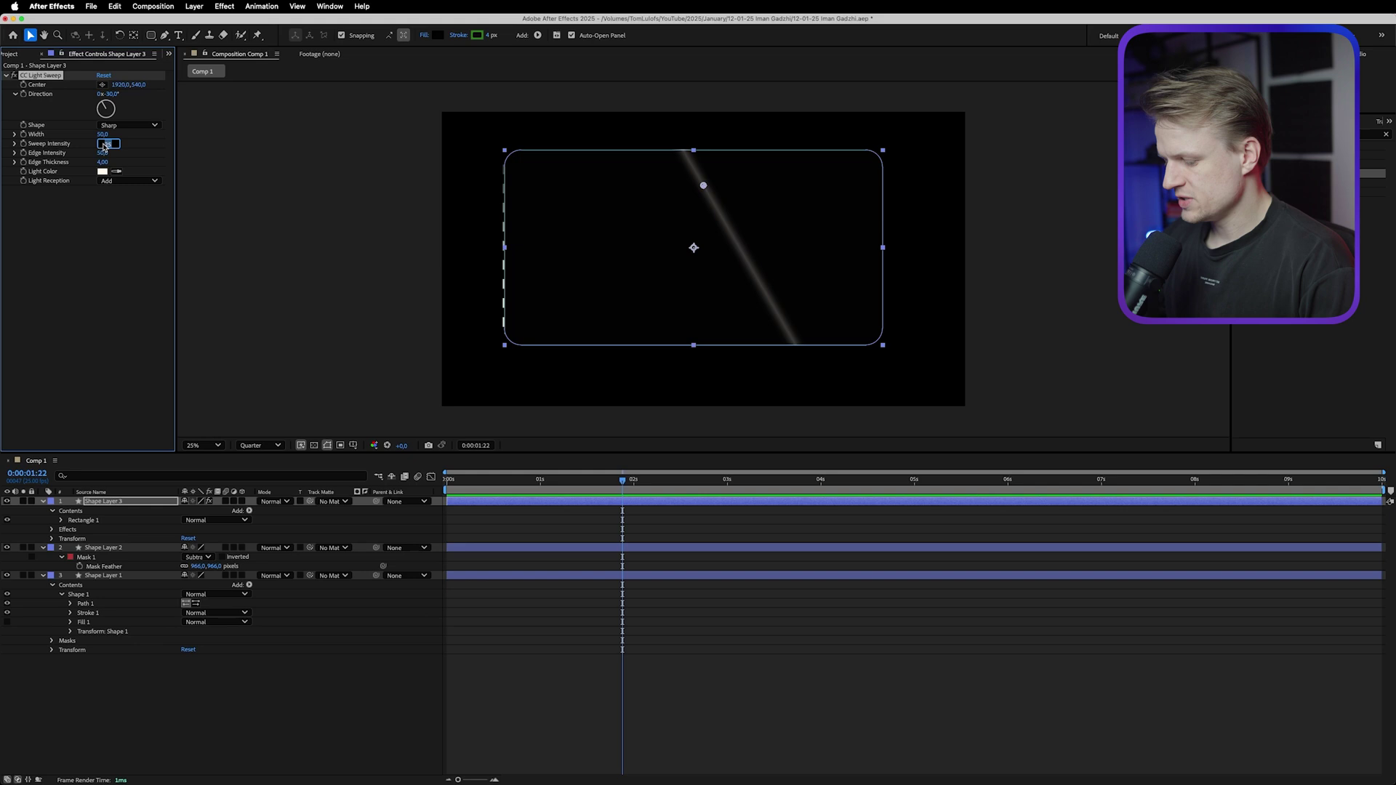
{"action": "key", "text": "Return"}
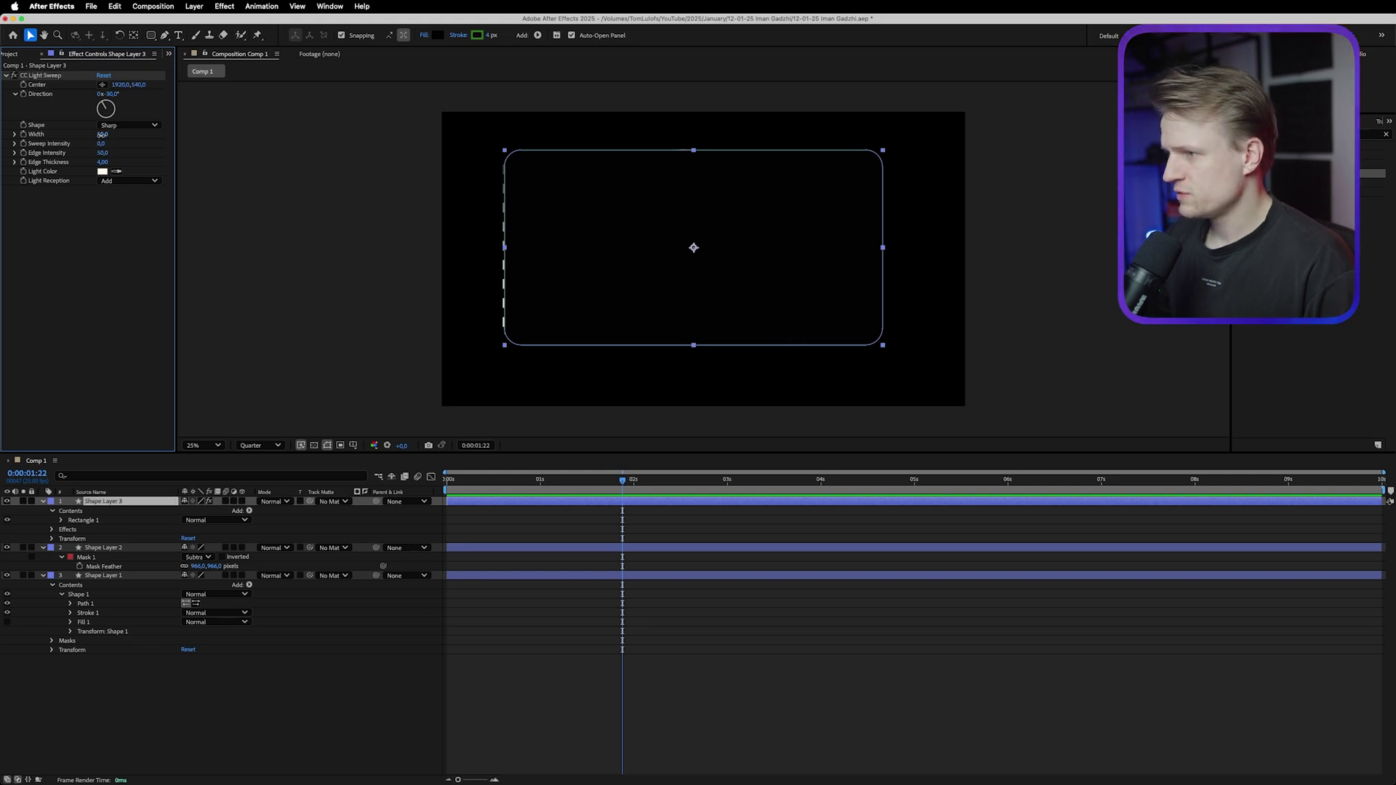
{"action": "left_click", "coordinate": [101, 134]}
{"action": "type", "text": "200"}
{"action": "key", "text": "Return"}
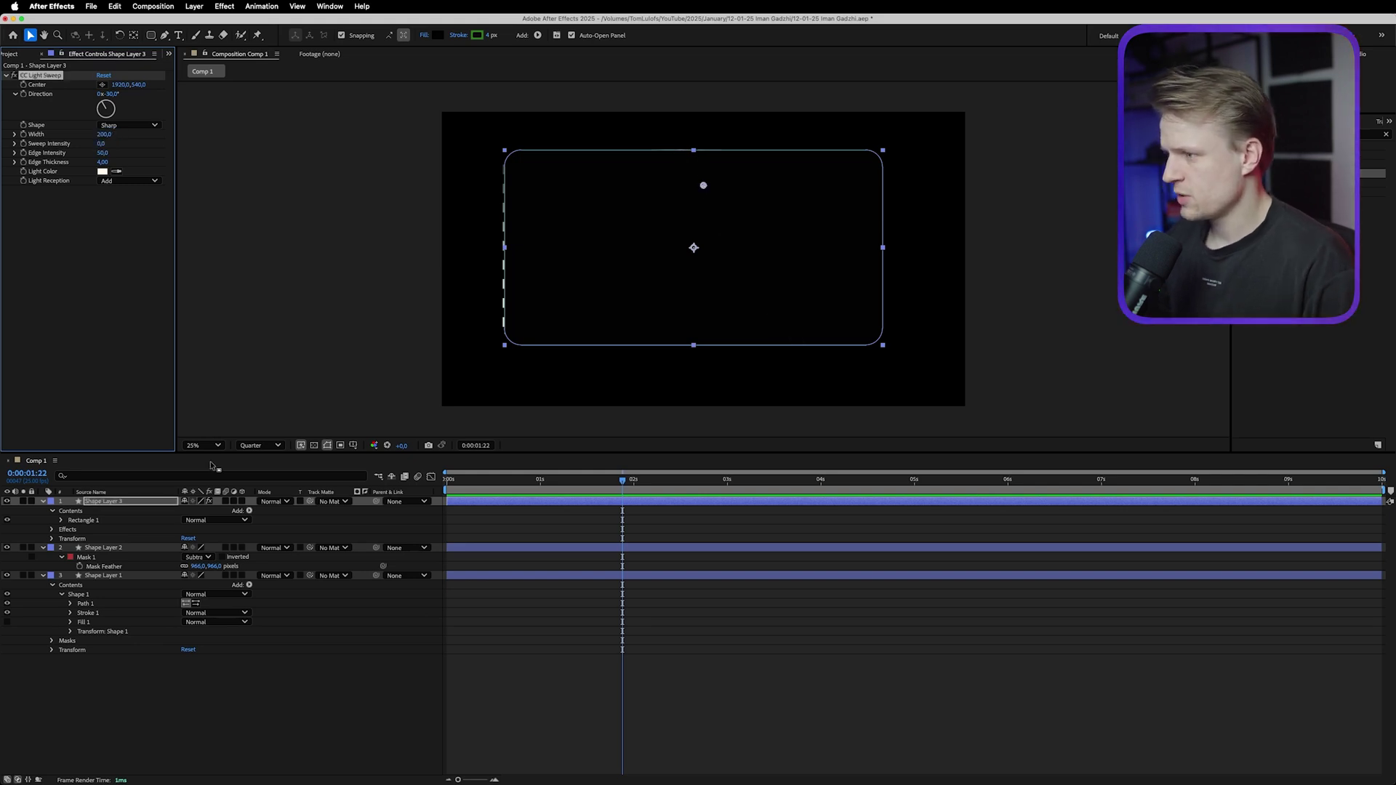
{"action": "left_click", "coordinate": [509, 704]}
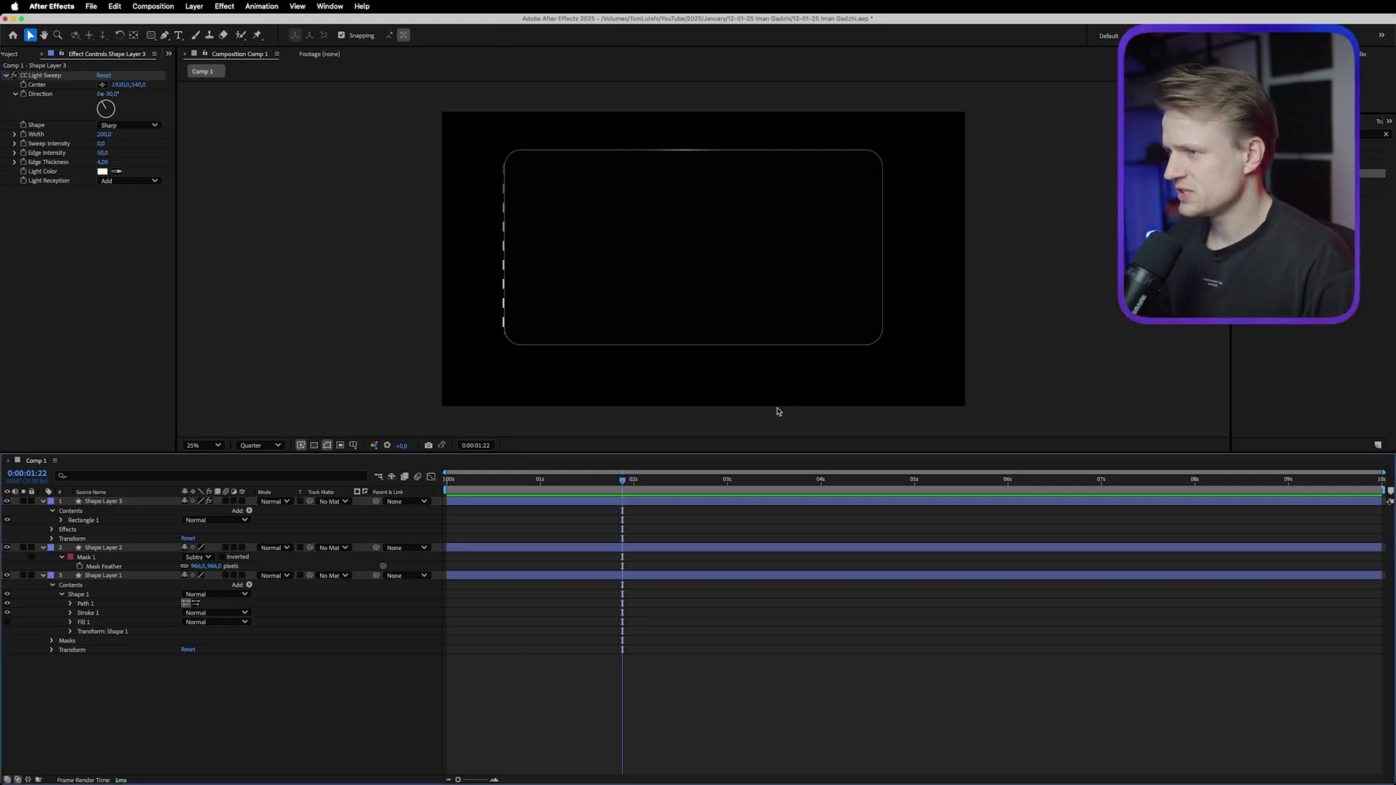
Move the rounded rectangle's layer below both dashed line layers.
{"action": "scroll", "coordinate": [676, 181], "scroll_direction": "up", "scroll_amount": 2}
{"action": "left_click_drag", "start_coordinate": [688, 134], "coordinate": [730, 364]}
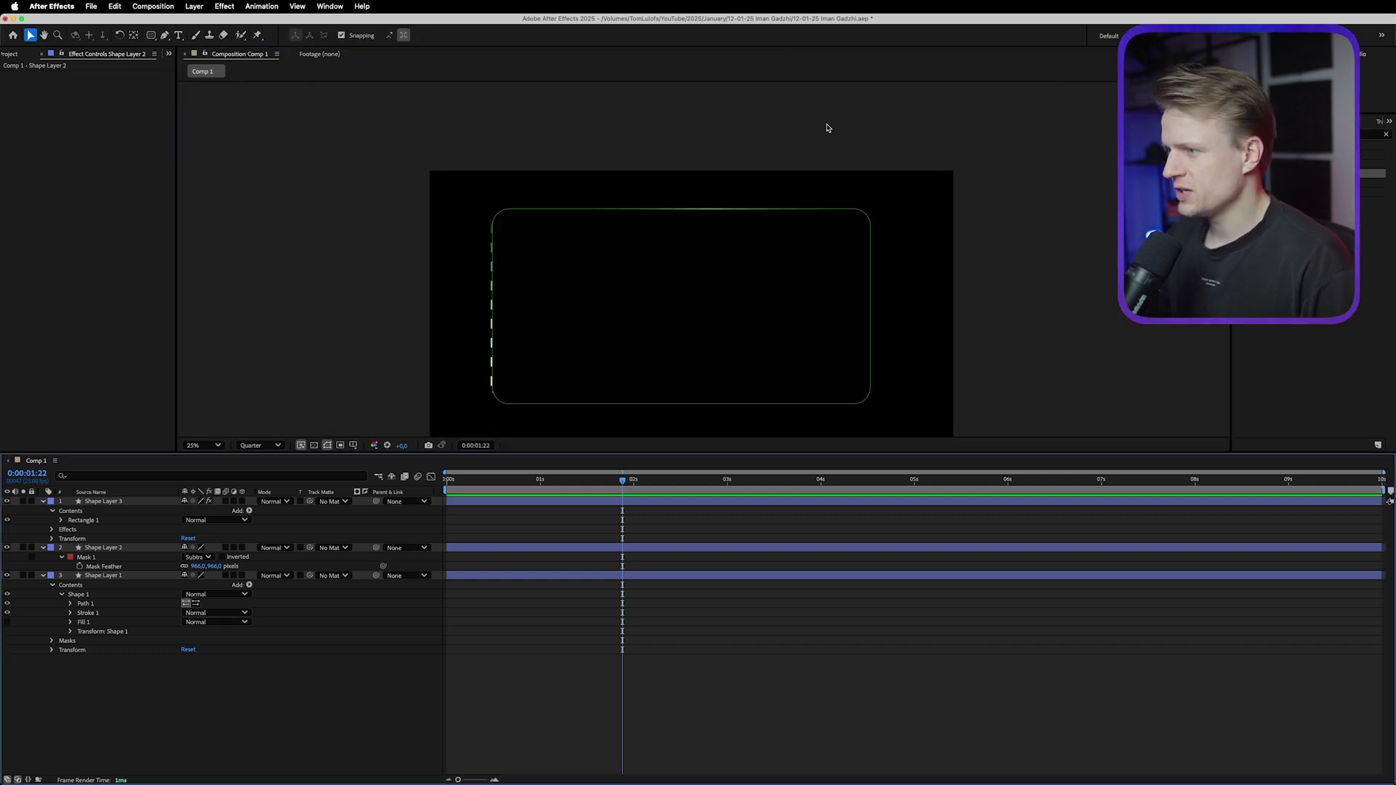
{"action": "left_click_drag", "start_coordinate": [696, 192], "coordinate": [688, 163]}
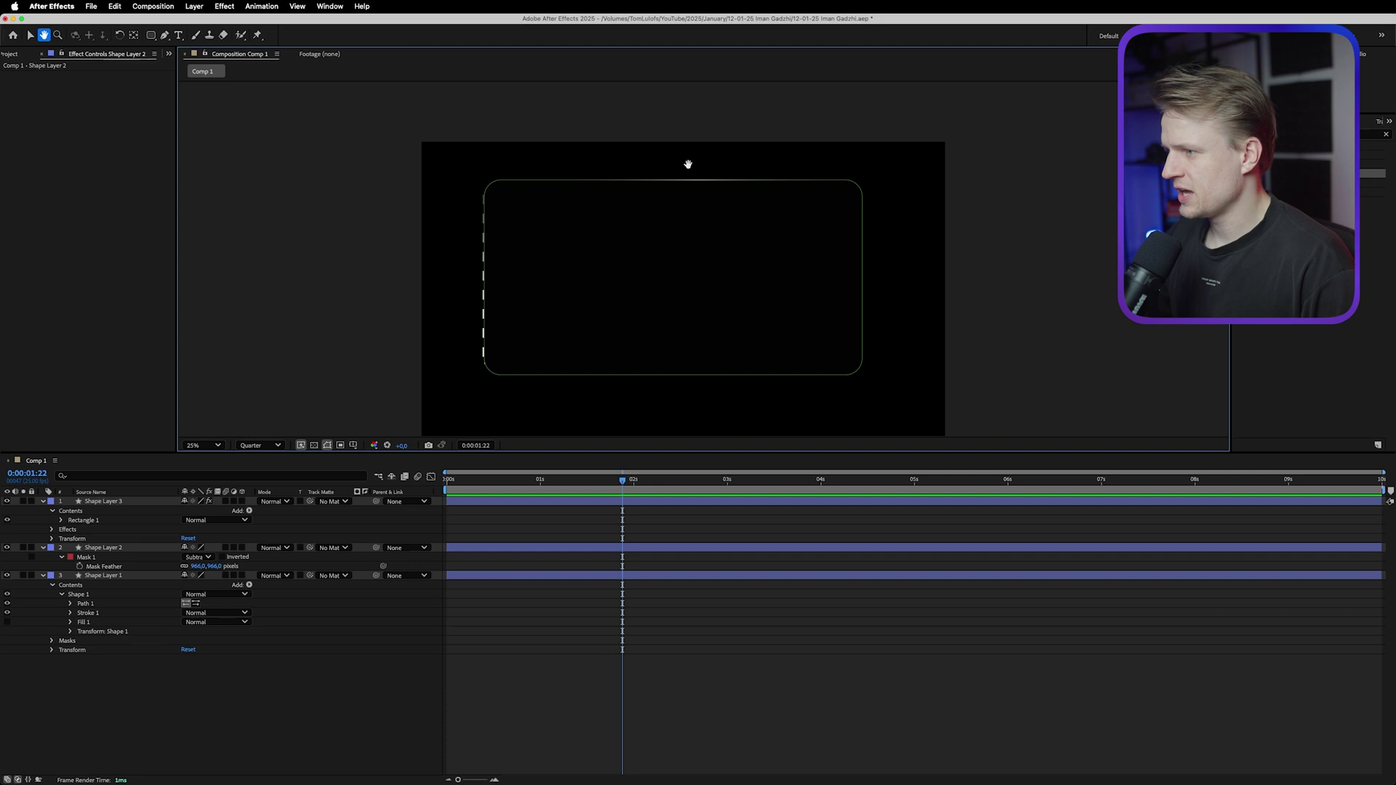
{"action": "mouse_move", "coordinate": [94, 501]}
{"action": "left_mouse_down"}
{"action": "mouse_move", "coordinate": [131, 645]}
{"action": "mouse_move", "coordinate": [121, 661]}
{"action": "mouse_move", "coordinate": [170, 652]}
{"action": "mouse_move", "coordinate": [156, 653]}
{"action": "left_mouse_up"}
{"action": "left_click", "coordinate": [405, 679]}
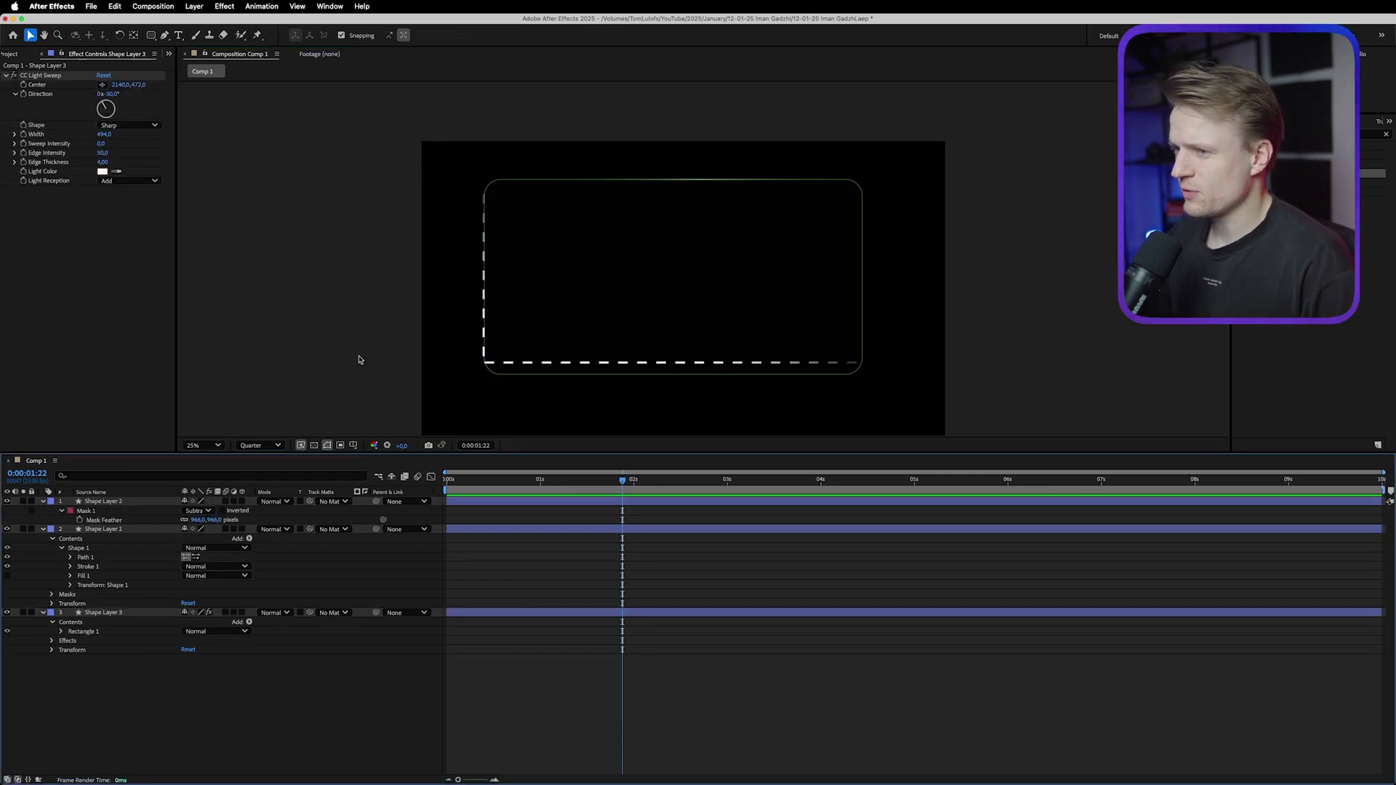
Add a text label reading "Output" at the upper end of the vertical dashed axis.
{"action": "left_click", "coordinate": [178, 35]}
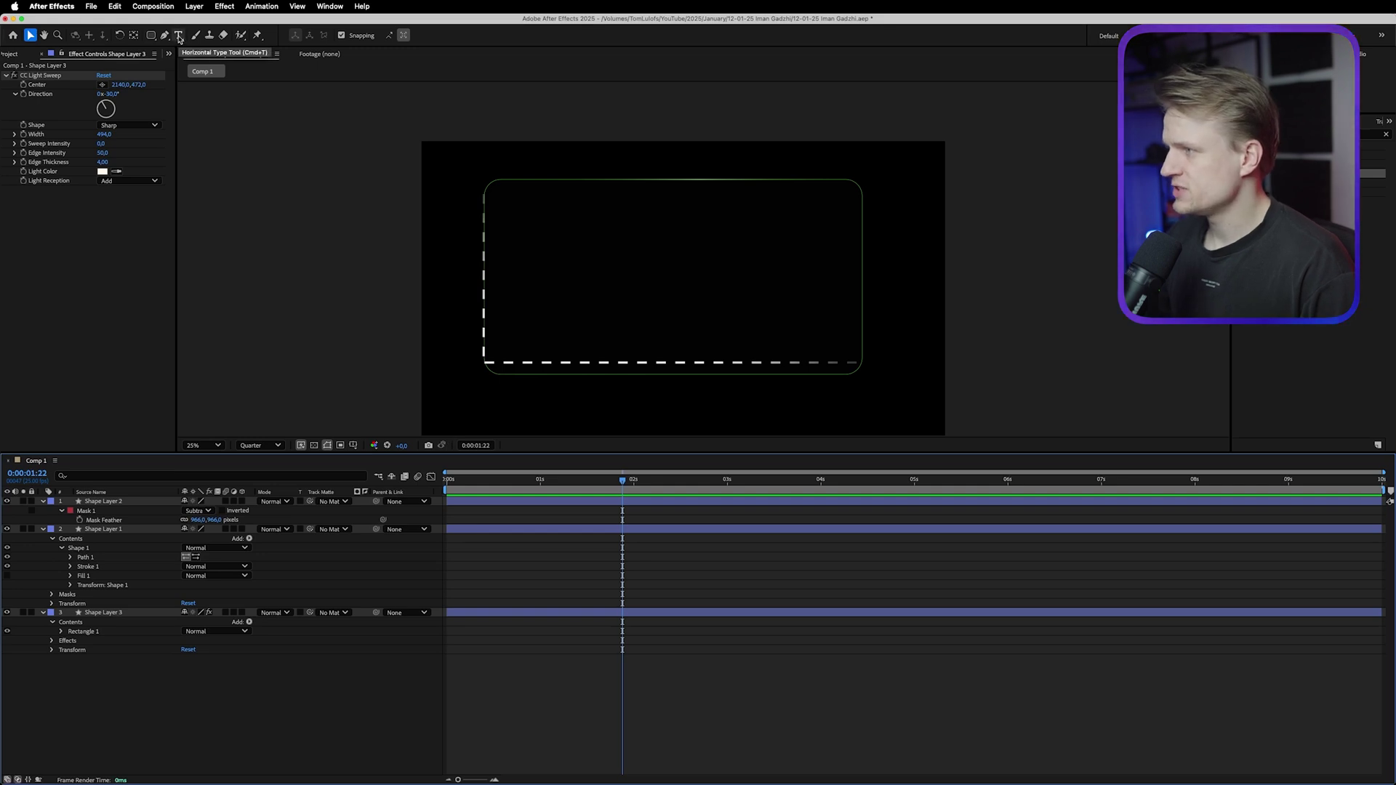
{"action": "left_click", "coordinate": [470, 185]}
{"action": "type", "text": "Output"}
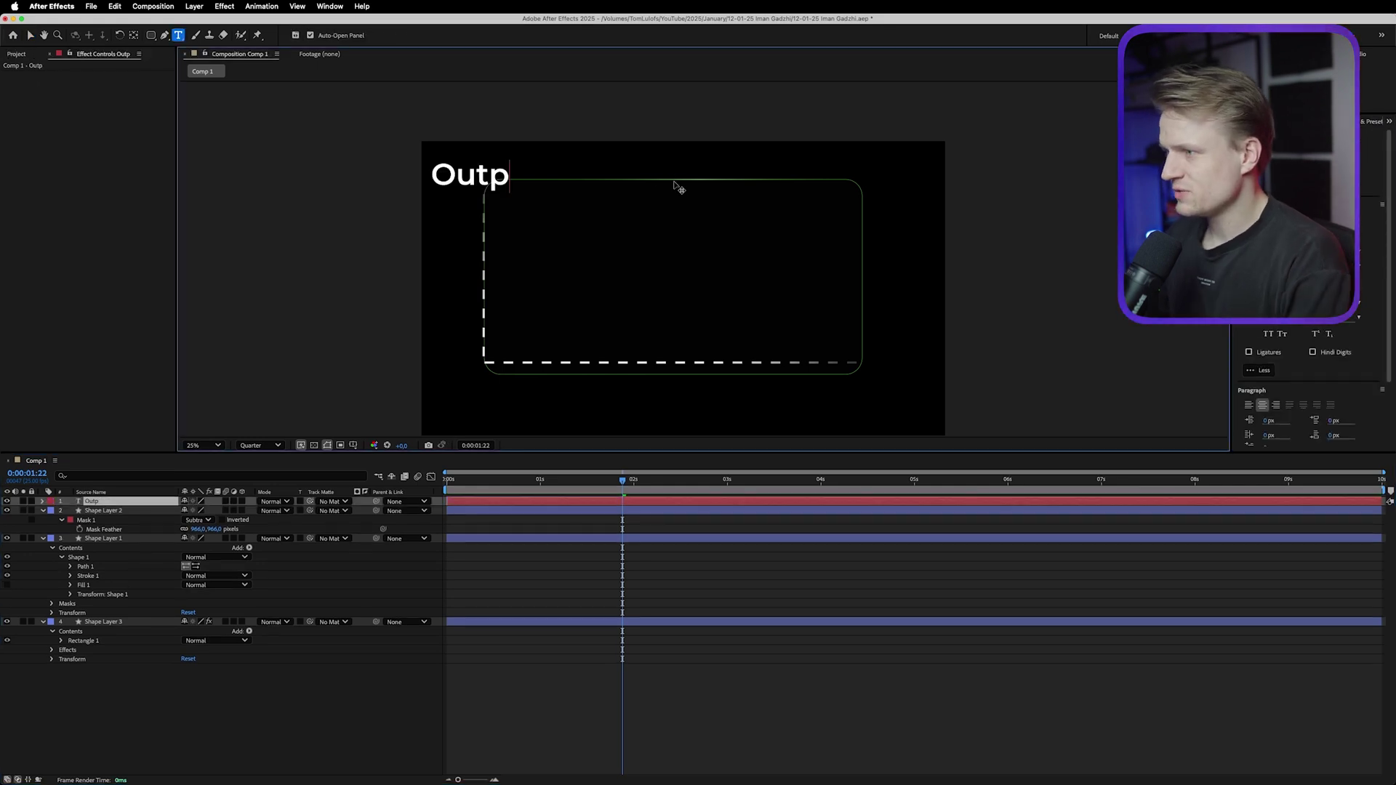
Format the Output label as Montserrat Bold in all caps at about 103 px and centre it above the vertical axis.
{"action": "double_click", "coordinate": [467, 177]}
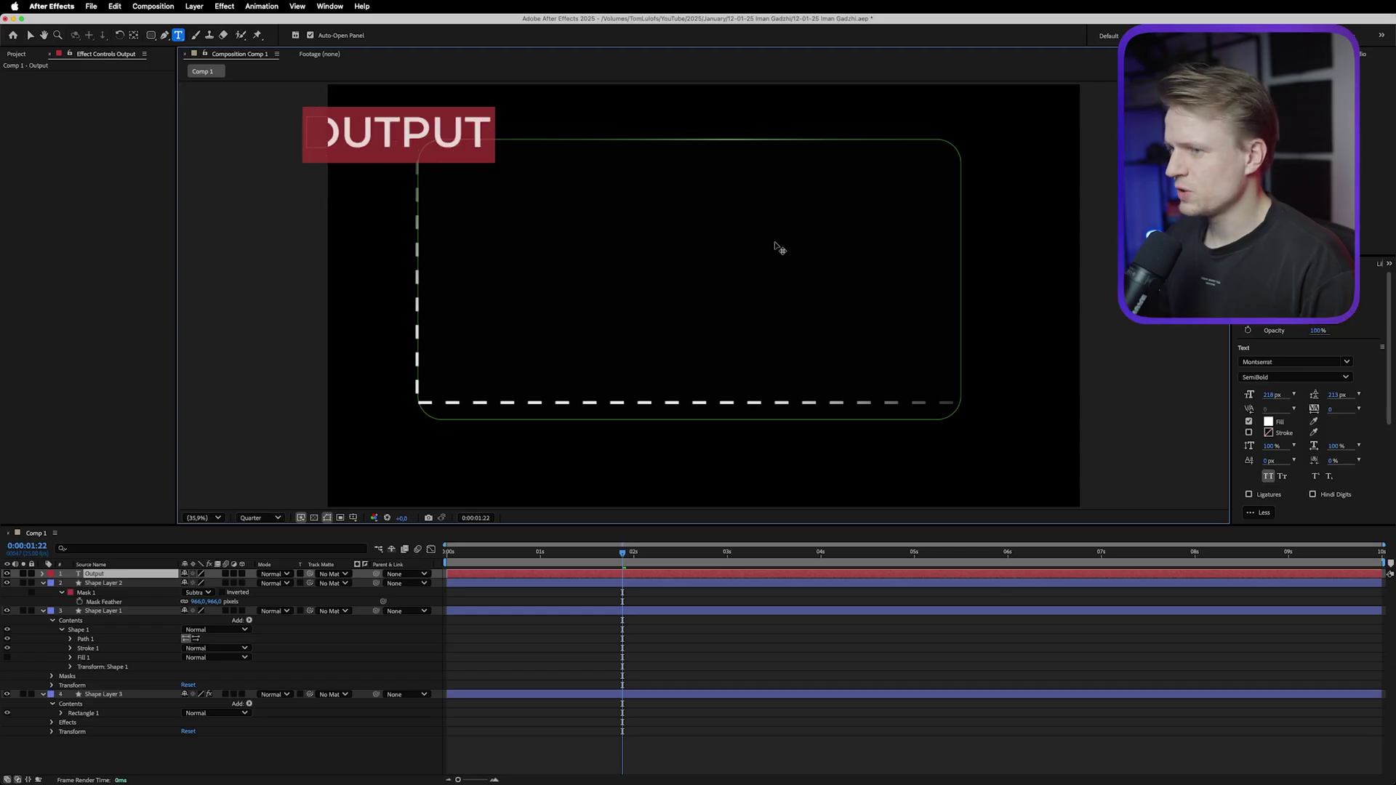
{"action": "left_click_drag", "start_coordinate": [1271, 394], "coordinate": [1223, 414]}
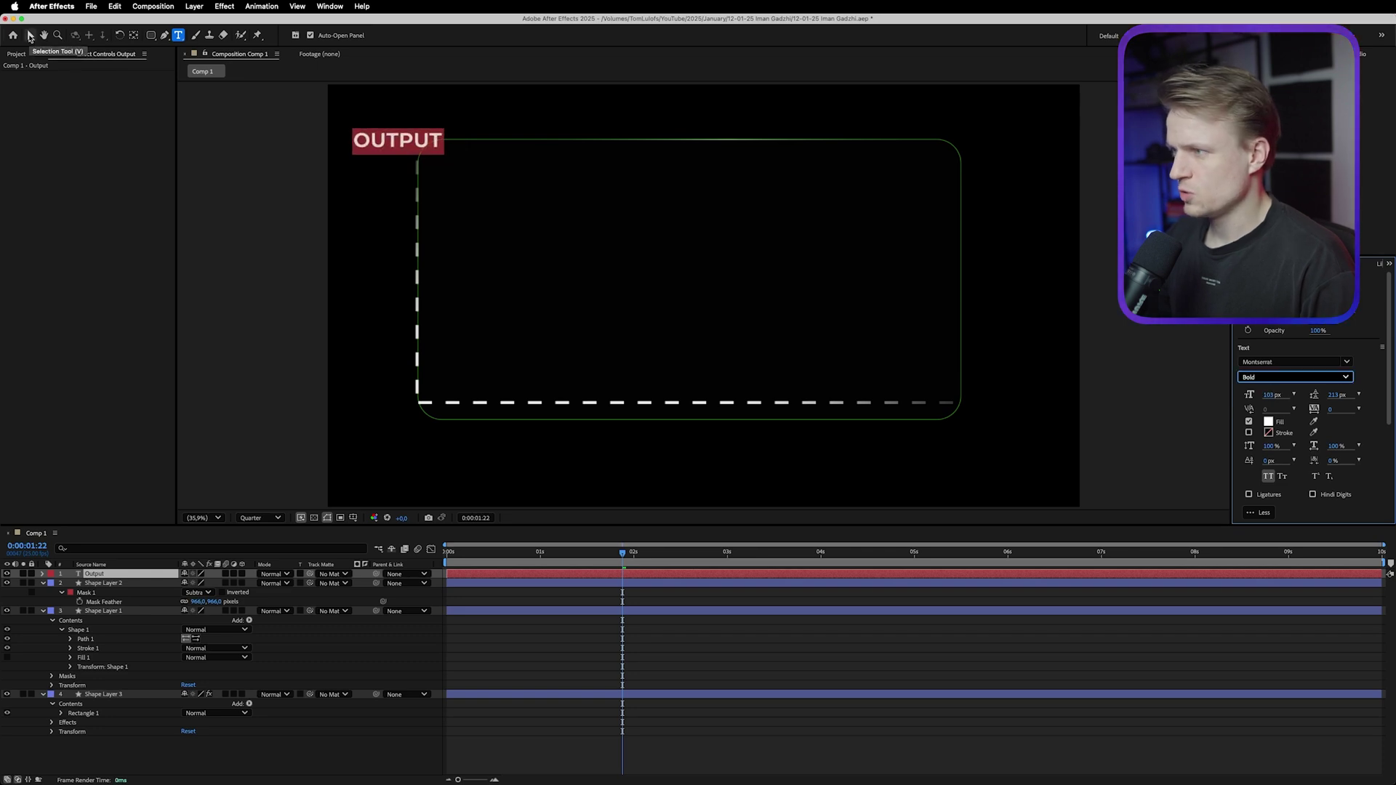
{"action": "left_click", "coordinate": [30, 36]}
{"action": "left_click_drag", "start_coordinate": [419, 137], "coordinate": [441, 136]}
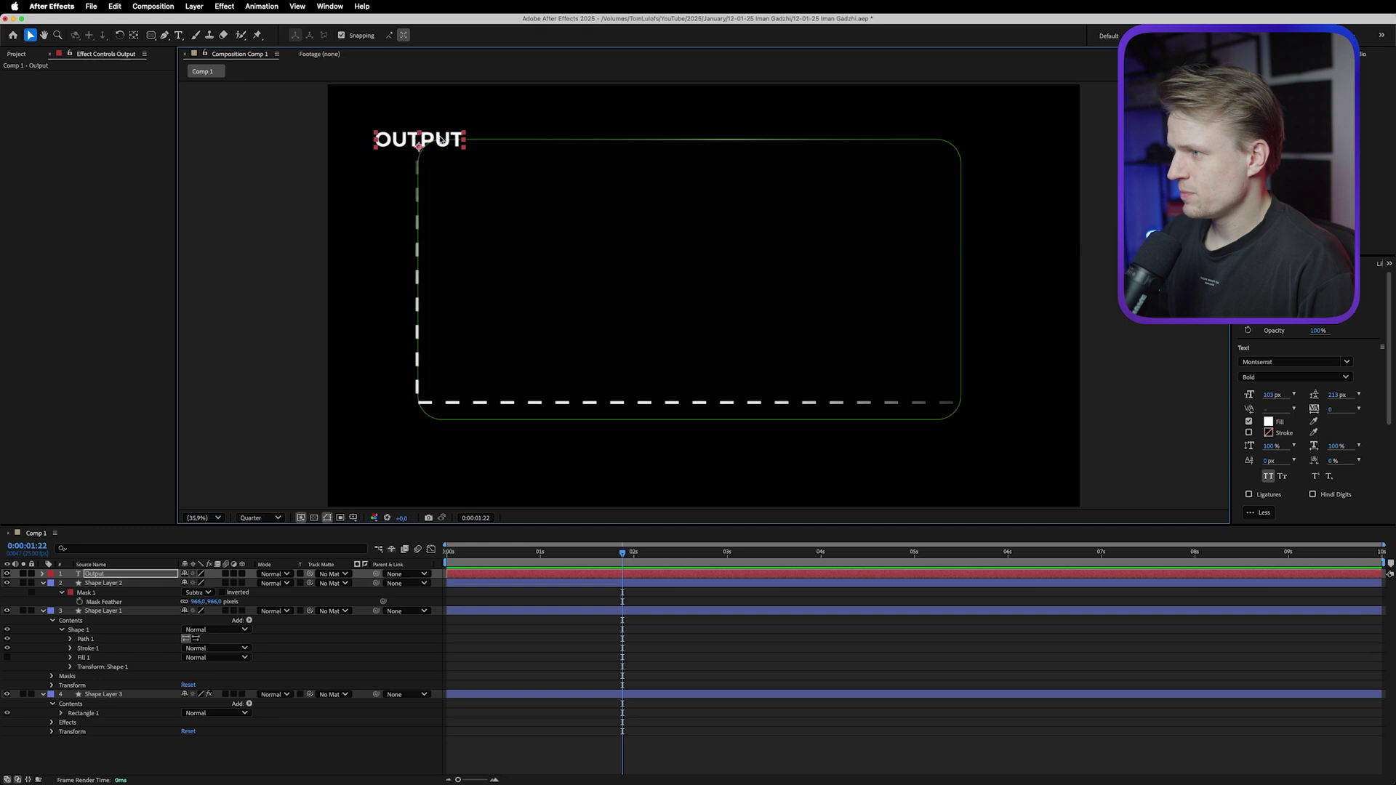
Duplicate the Output label, place the copy at the right end of the horizontal axis and change its text to "Time".
{"action": "key", "text": "super+d"}
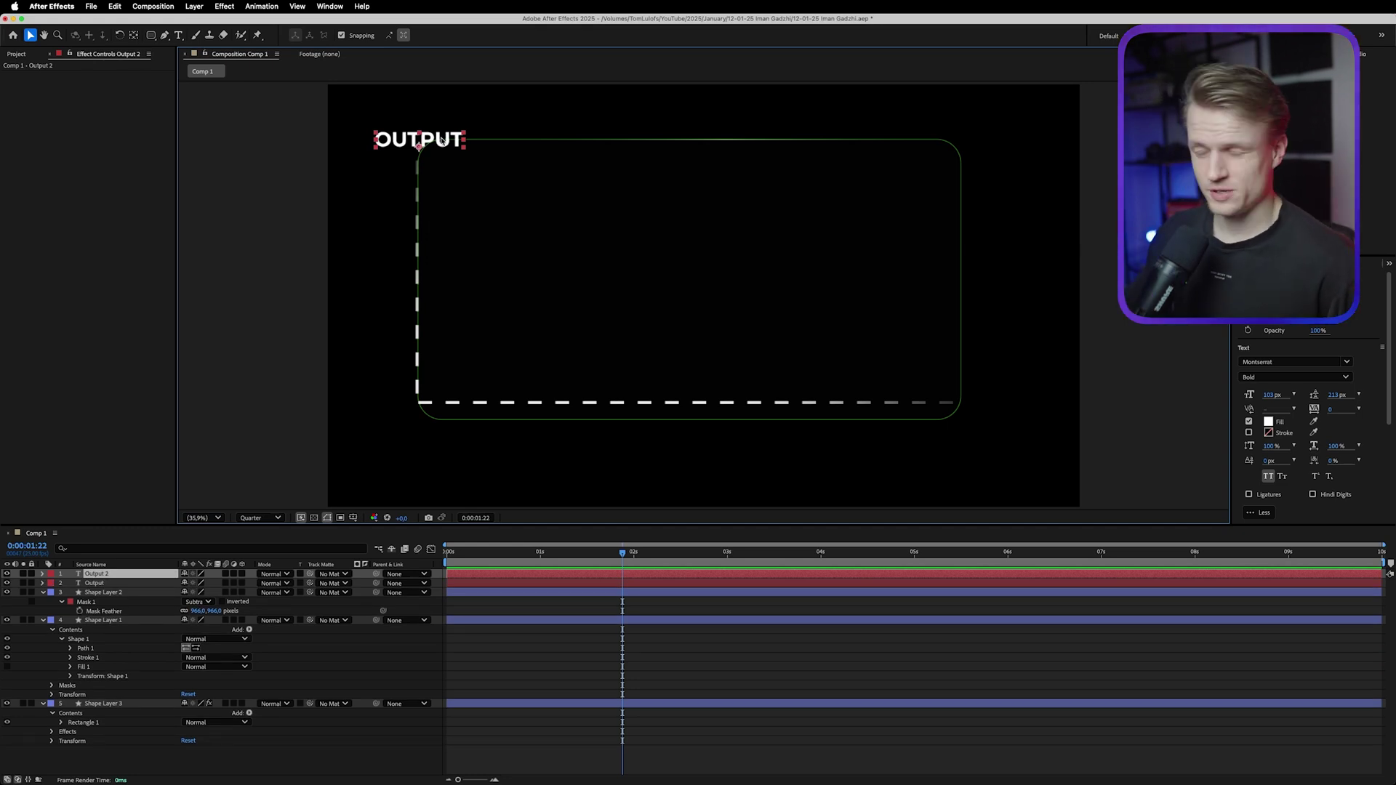
{"action": "left_click_drag", "start_coordinate": [441, 140], "coordinate": [993, 400]}
{"action": "double_click", "coordinate": [992, 399]}
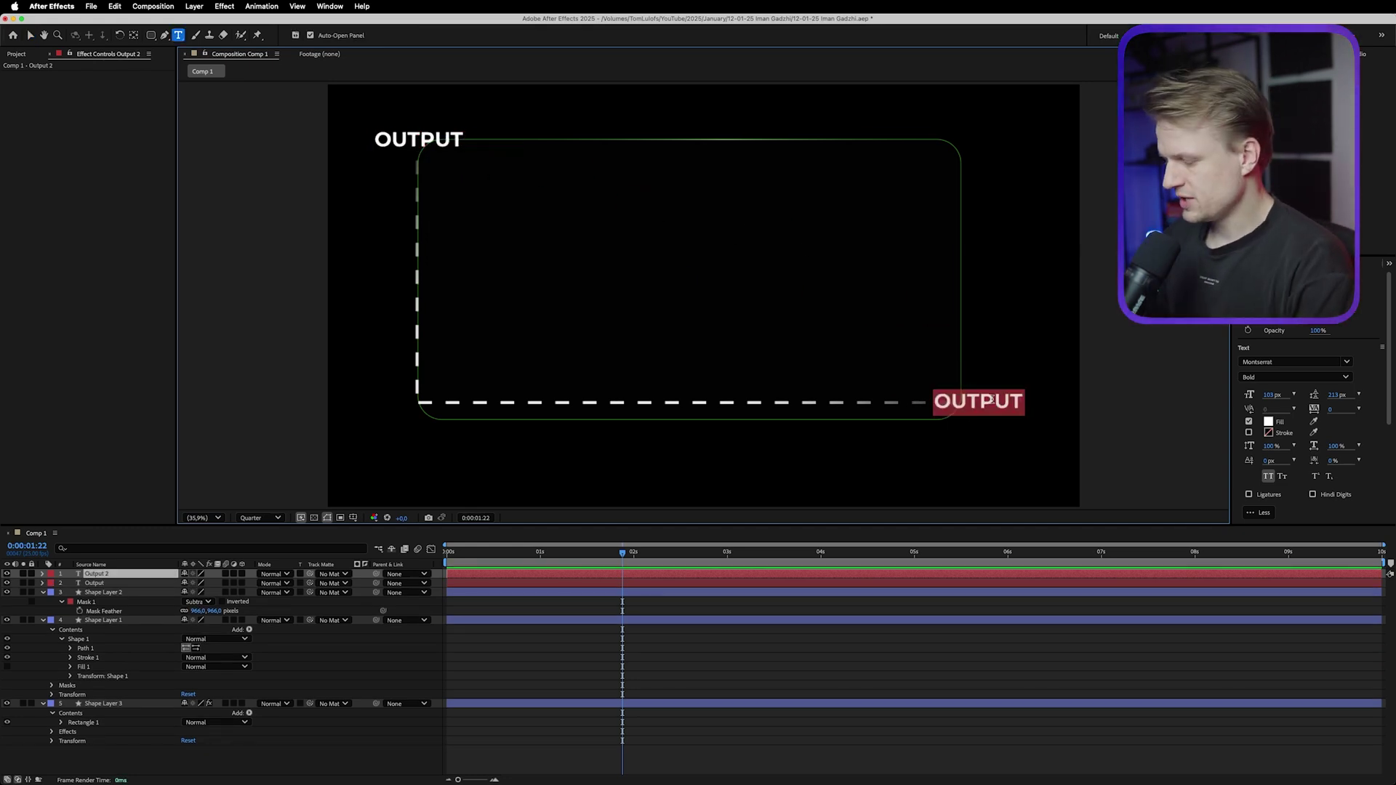
{"action": "type", "text": "Time"}
{"action": "key", "text": "Escape"}
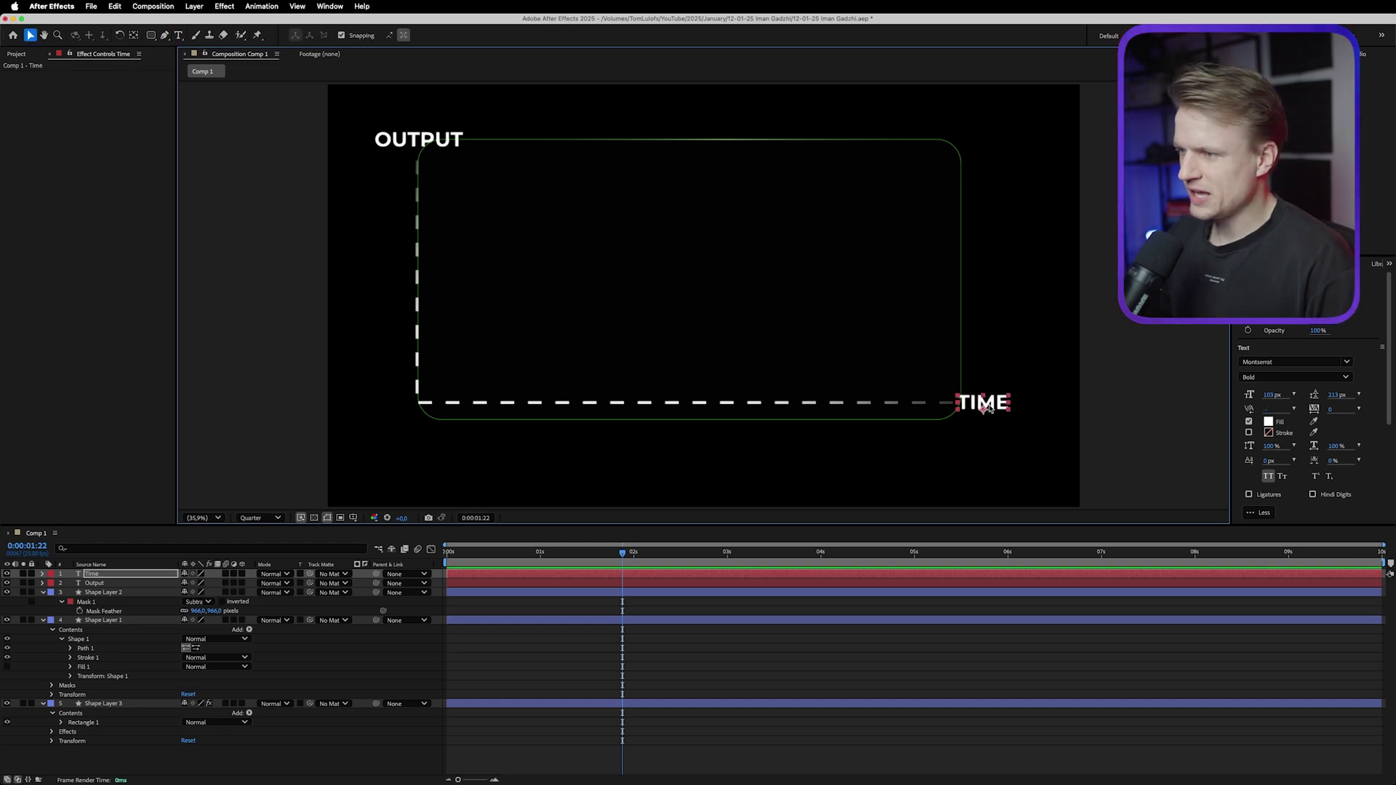
Duplicate the Time label, place the copy inside the graph area right of centre and change its text to "Iman".
{"action": "key", "text": "ctrl+d"}
{"action": "left_click_drag", "start_coordinate": [989, 408], "coordinate": [795, 258]}
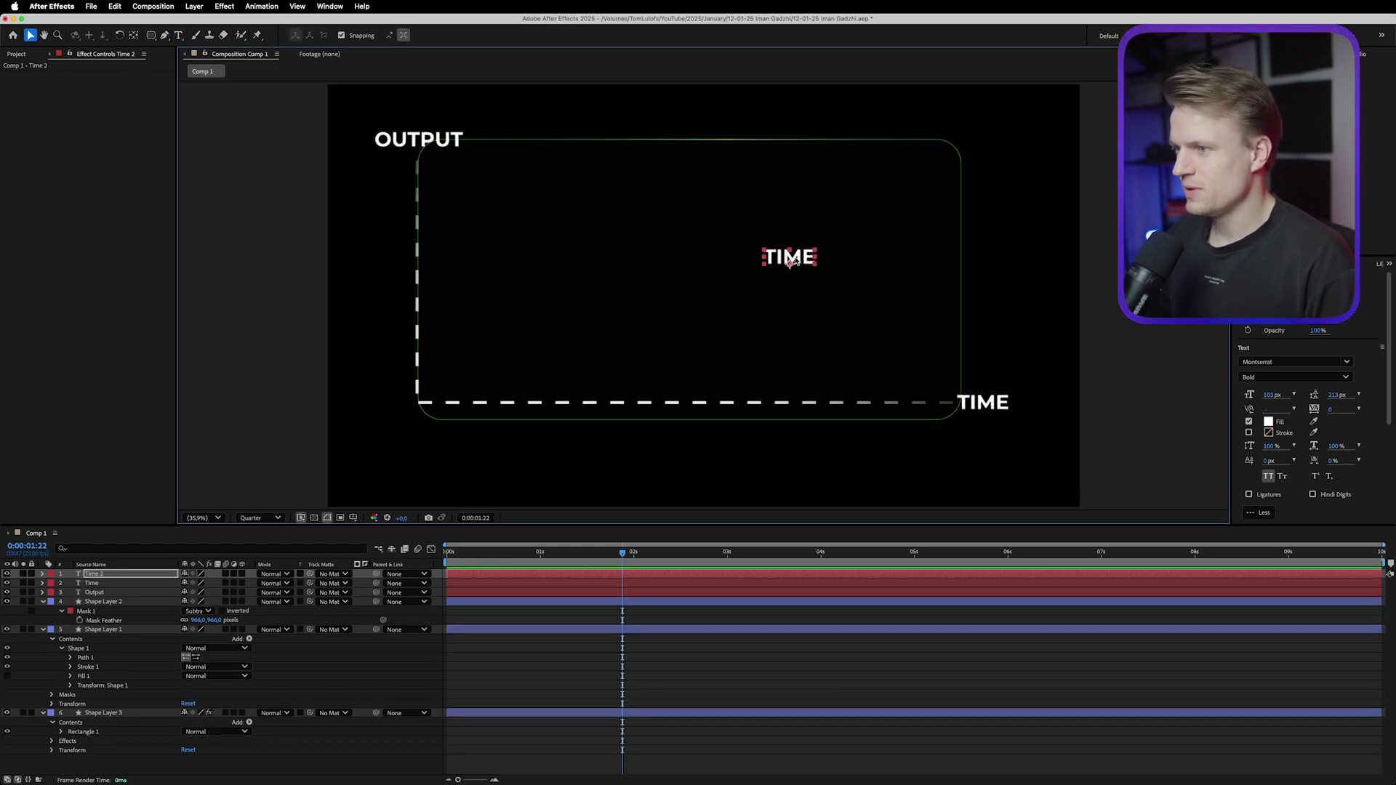
{"action": "double_click", "coordinate": [795, 257]}
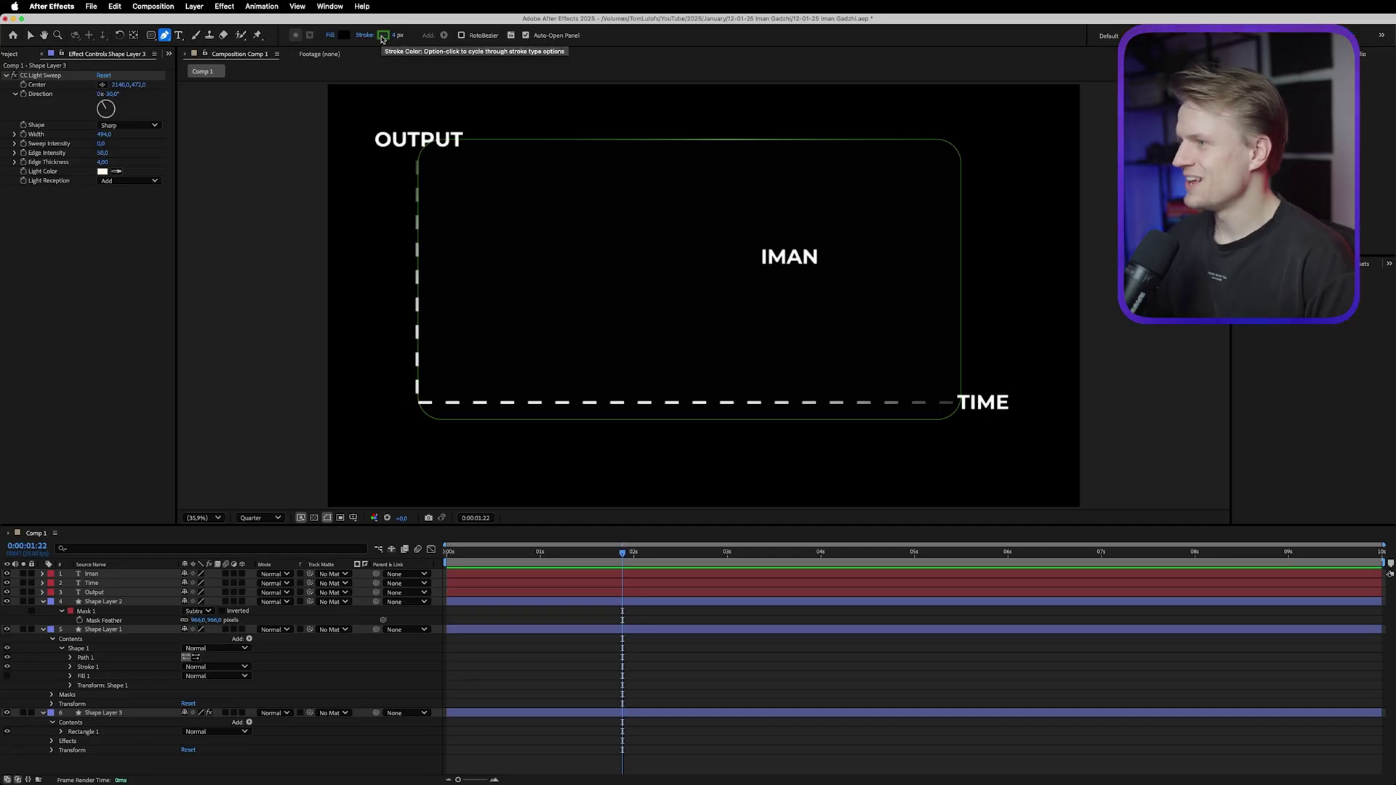
Set the Pen tool's fill to none and its stroke to the brighter green 43C124.
{"action": "left_click", "coordinate": [332, 35]}
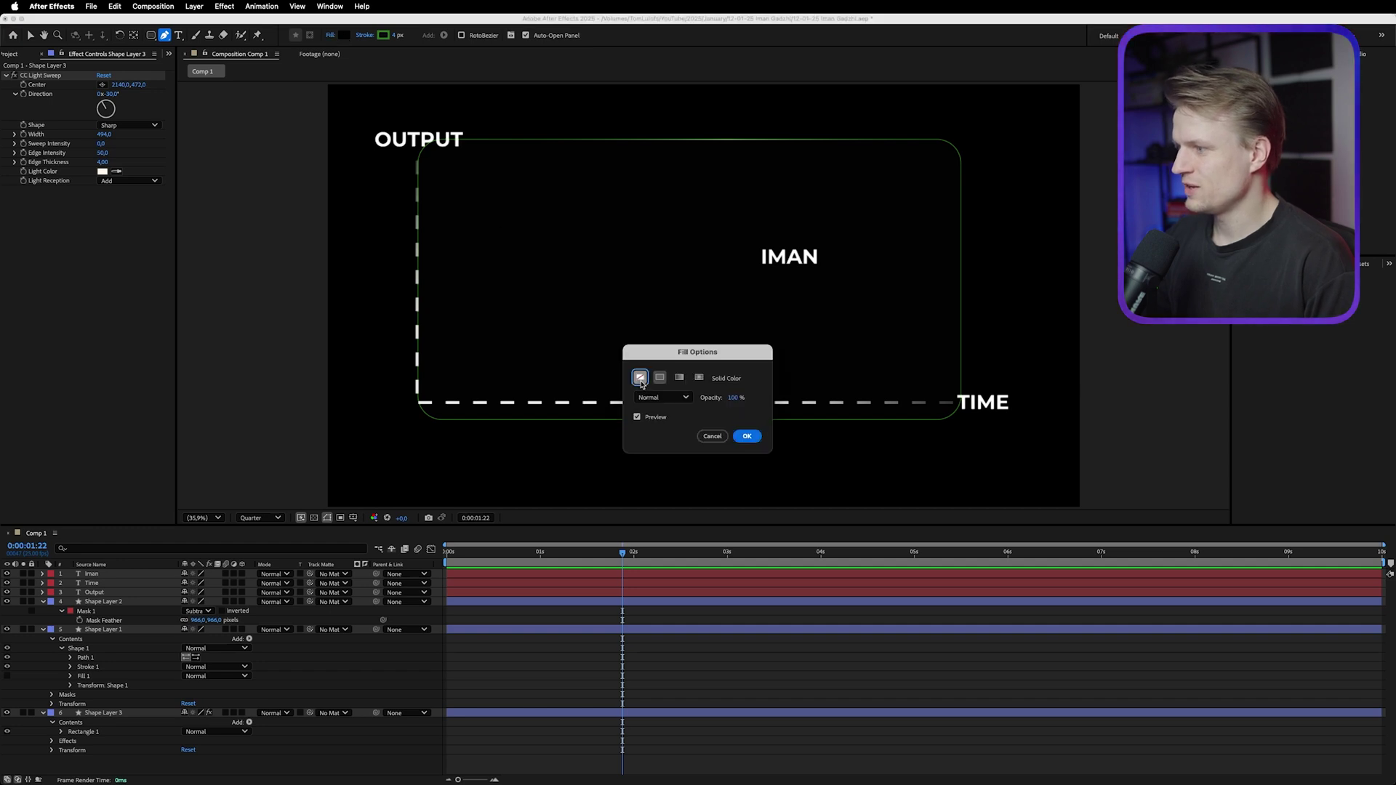
{"action": "left_click", "coordinate": [749, 439]}
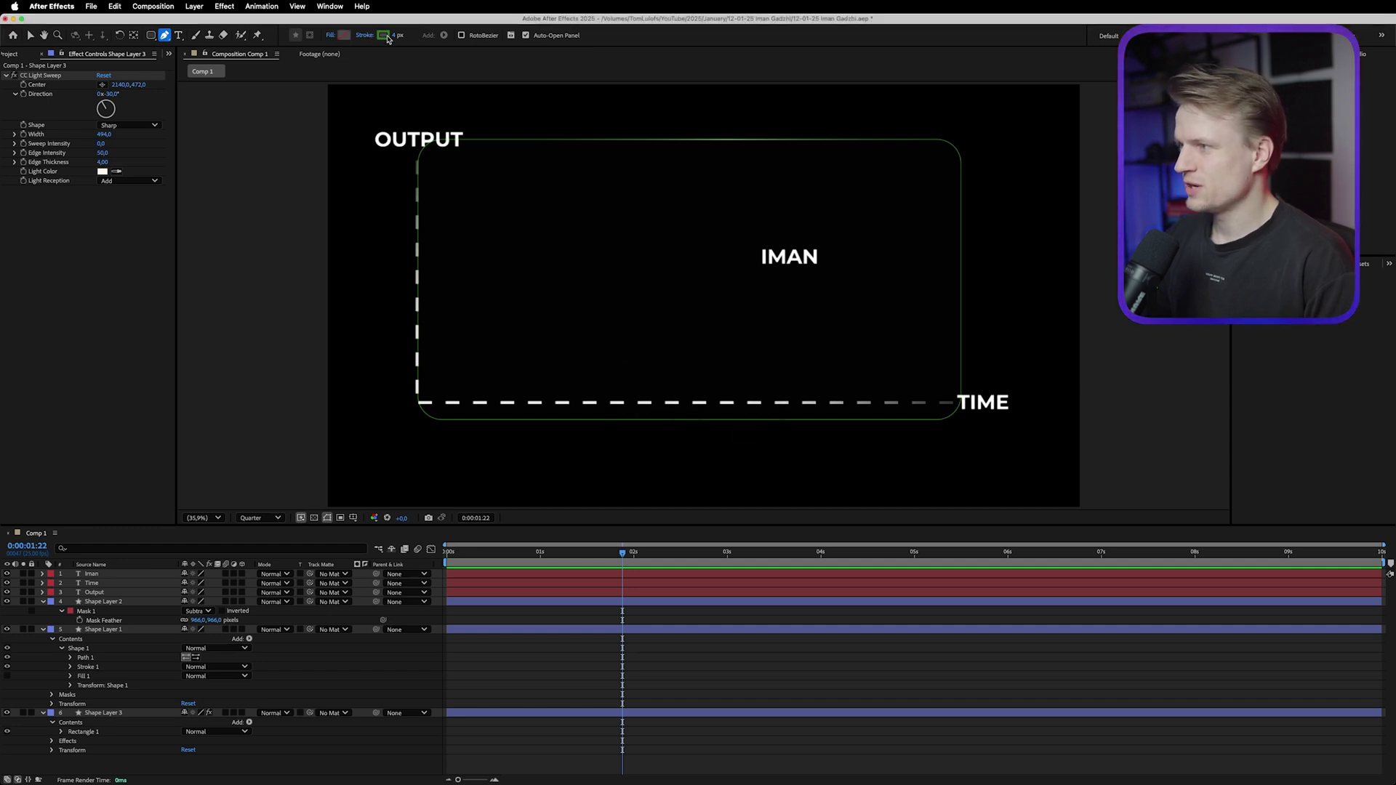
{"action": "left_click", "coordinate": [385, 36]}
{"action": "left_click", "coordinate": [686, 375]}
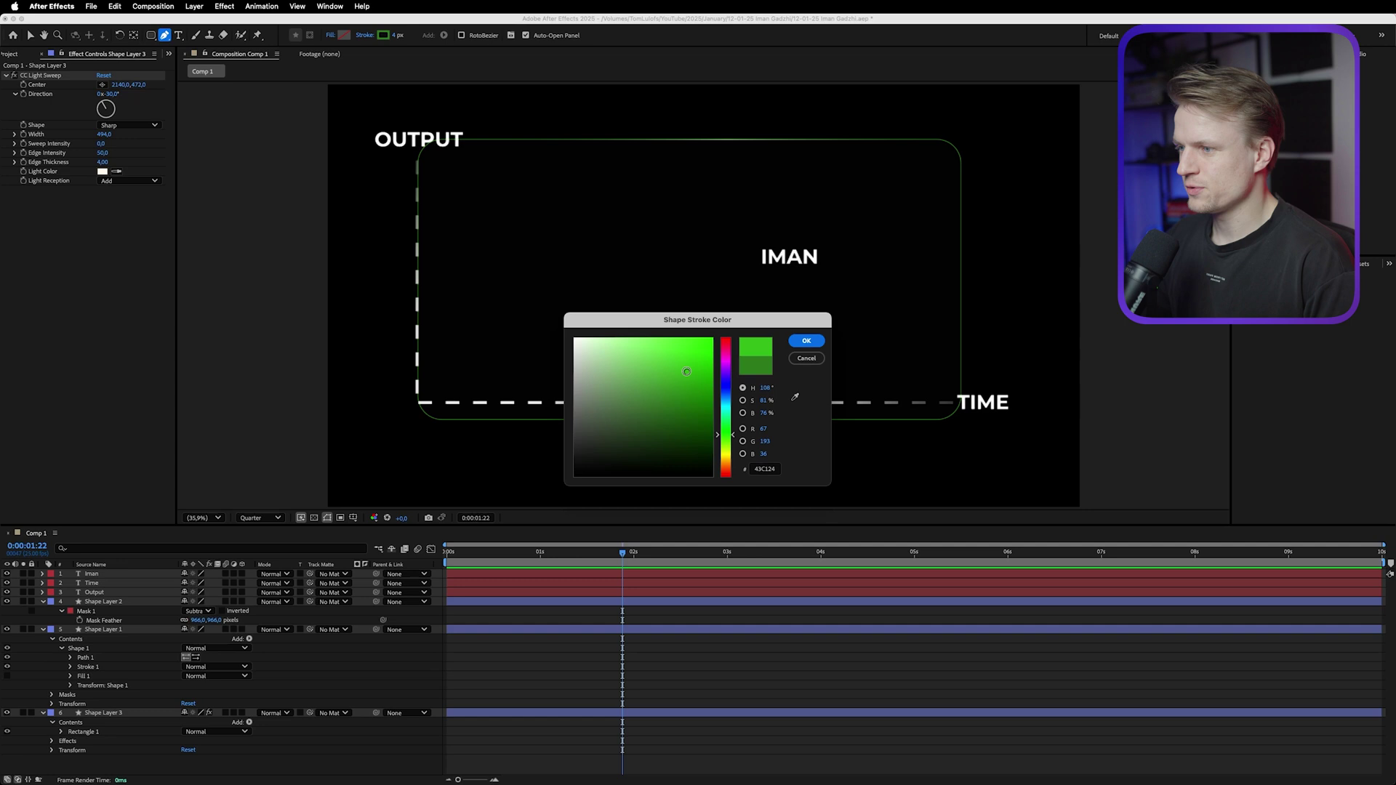
{"action": "left_click", "coordinate": [807, 340]}
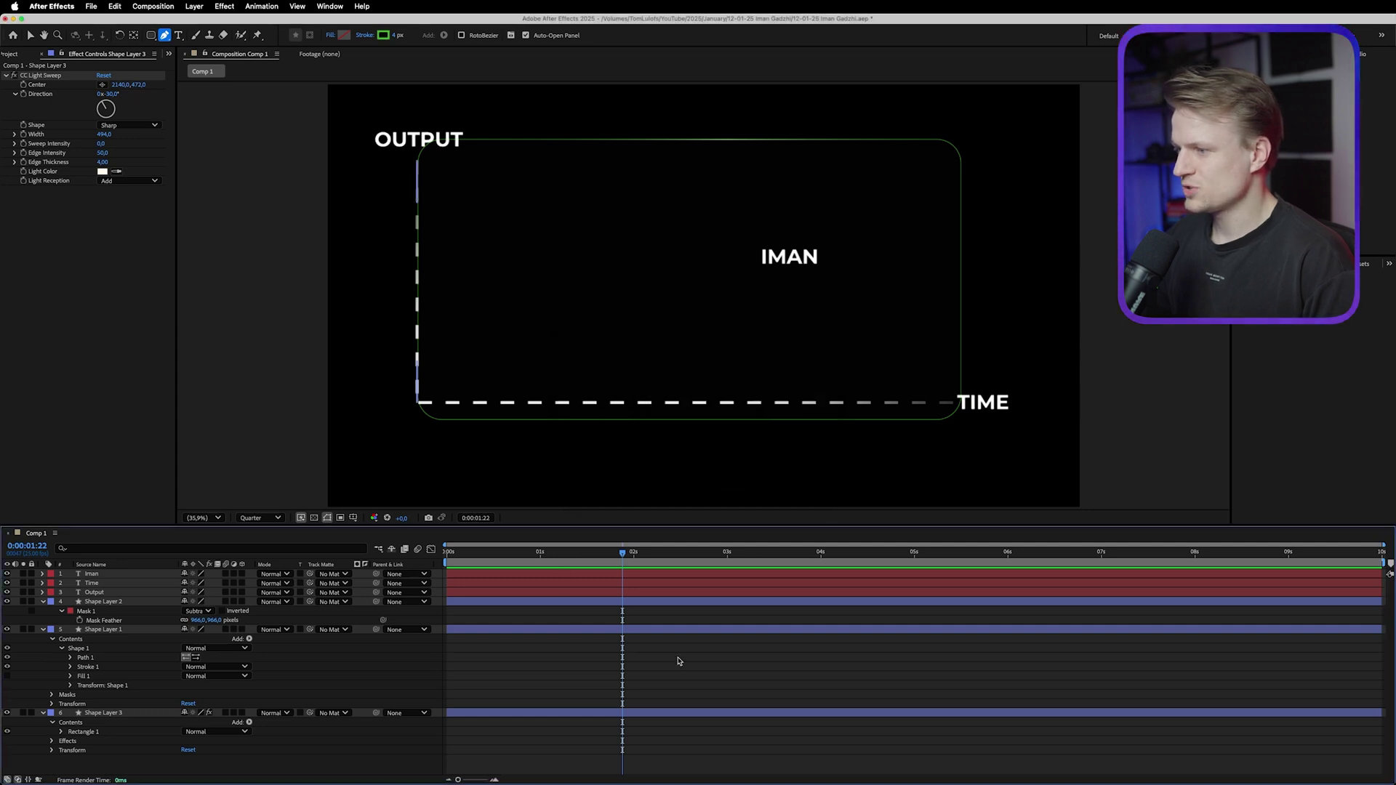
Draw a wavy rising curve from the axes' origin to just above the frame's upper edge and set its stroke width to 25 px.
{"action": "left_click", "coordinate": [409, 404]}
{"action": "left_click_drag", "start_coordinate": [525, 345], "coordinate": [629, 290]}
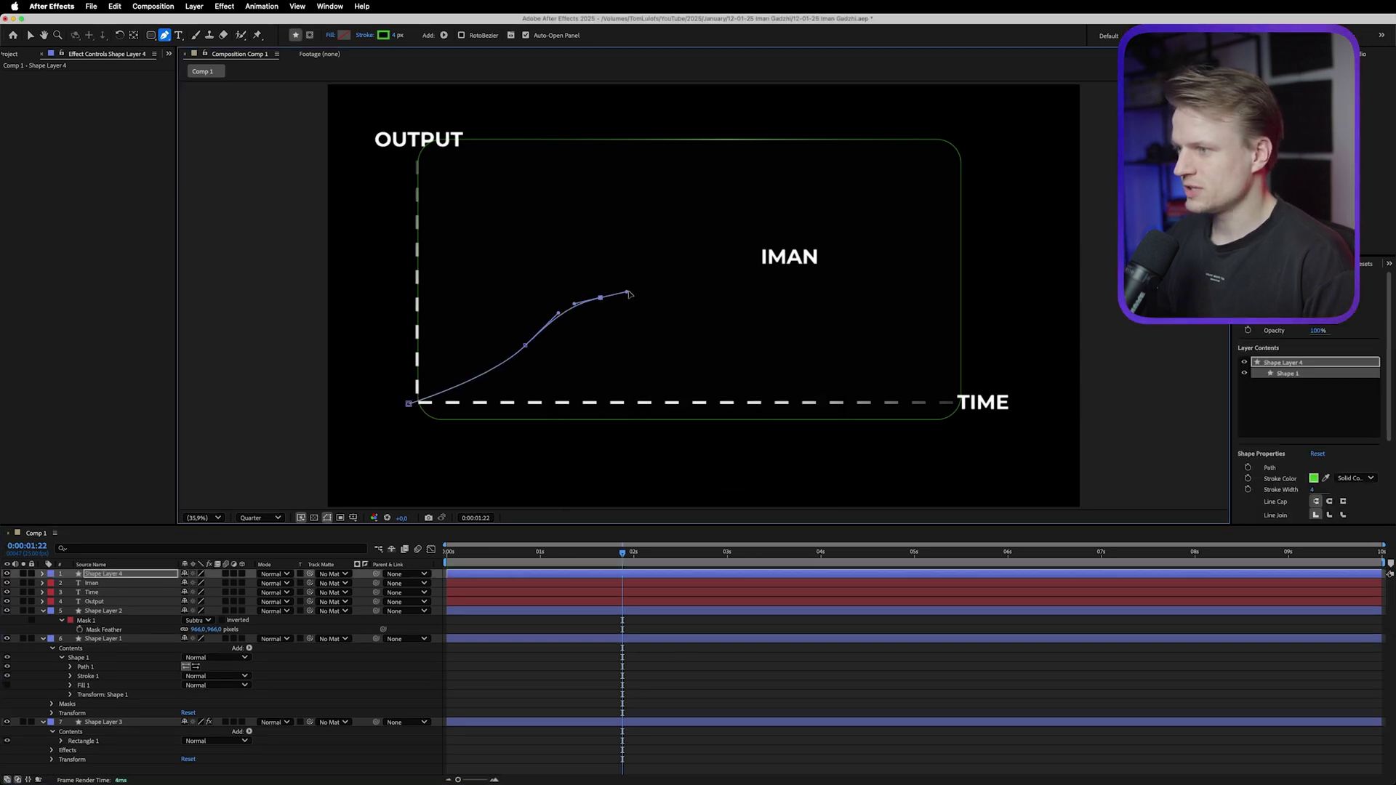
{"action": "left_click_drag", "start_coordinate": [714, 236], "coordinate": [737, 206]}
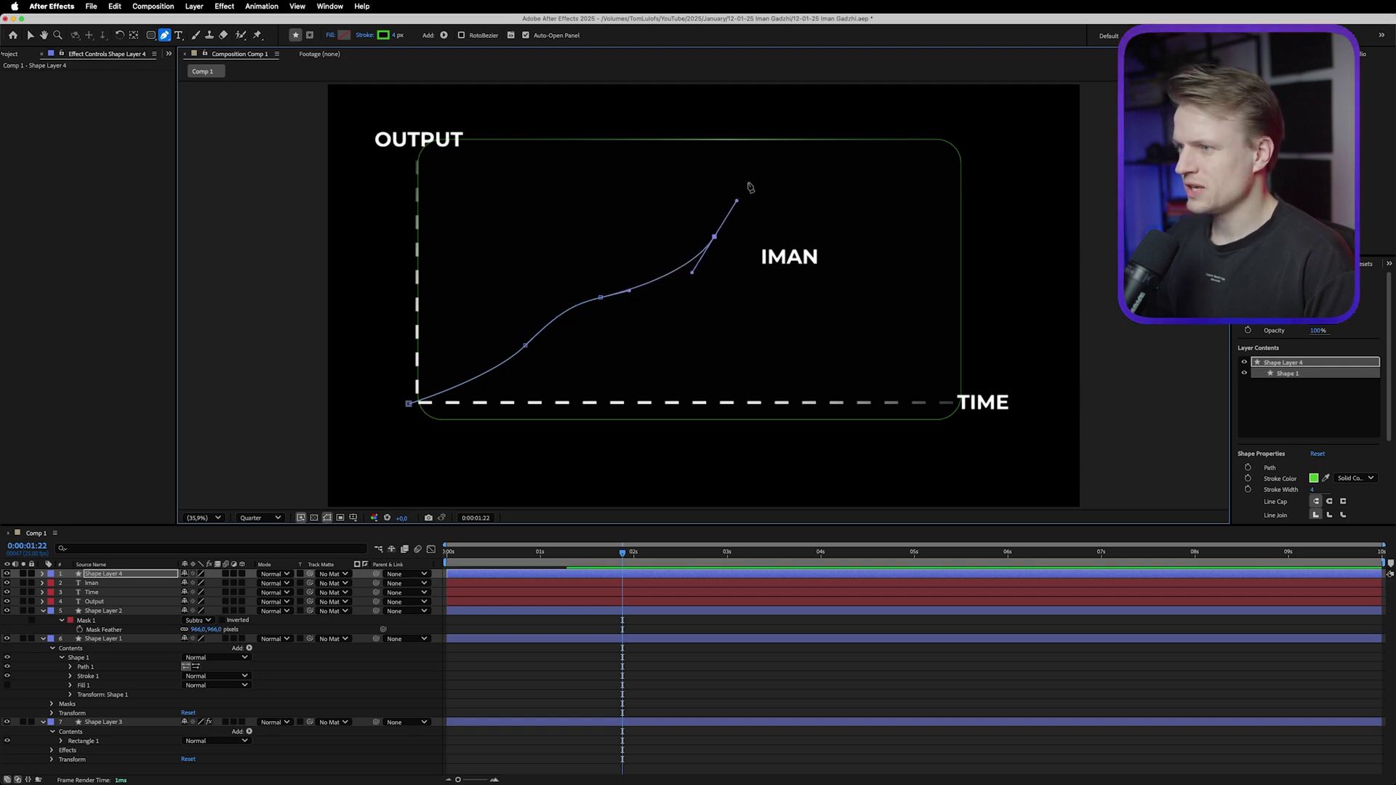
{"action": "left_click_drag", "start_coordinate": [810, 130], "coordinate": [824, 101]}
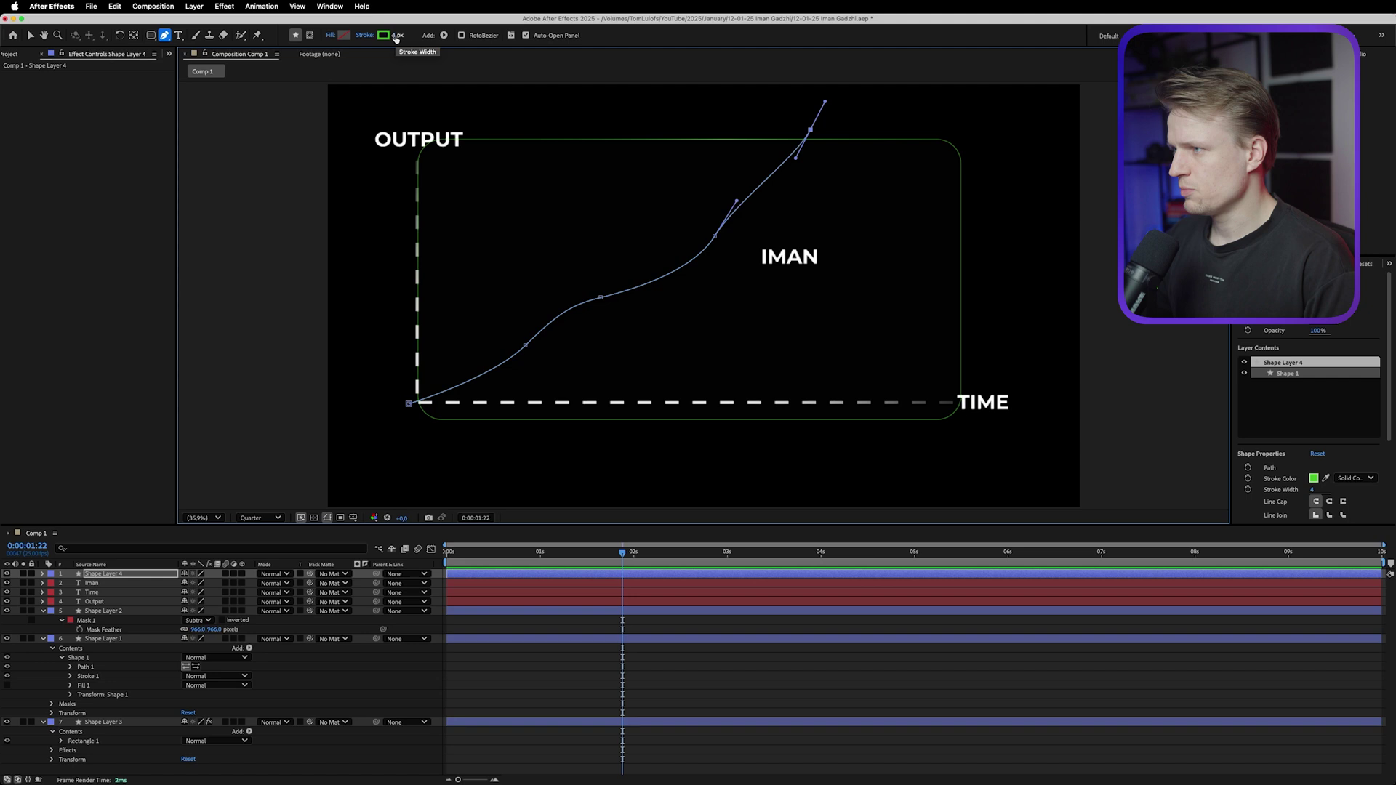
{"action": "left_click_drag", "start_coordinate": [398, 35], "coordinate": [406, 34]}
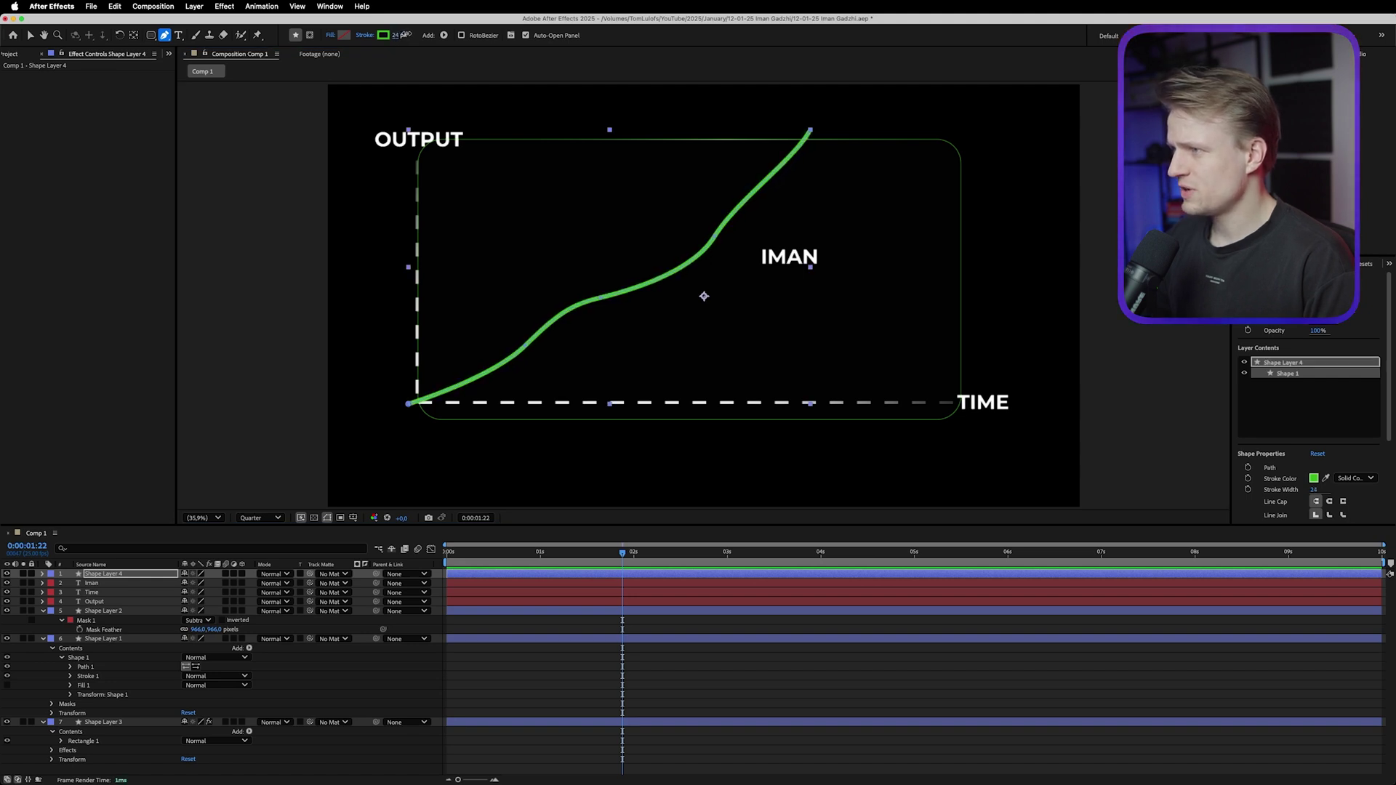
Taper the green curve's stroke at both ends with start and end lengths of 40%.
{"action": "left_click", "coordinate": [42, 574]}
{"action": "left_click", "coordinate": [53, 583]}
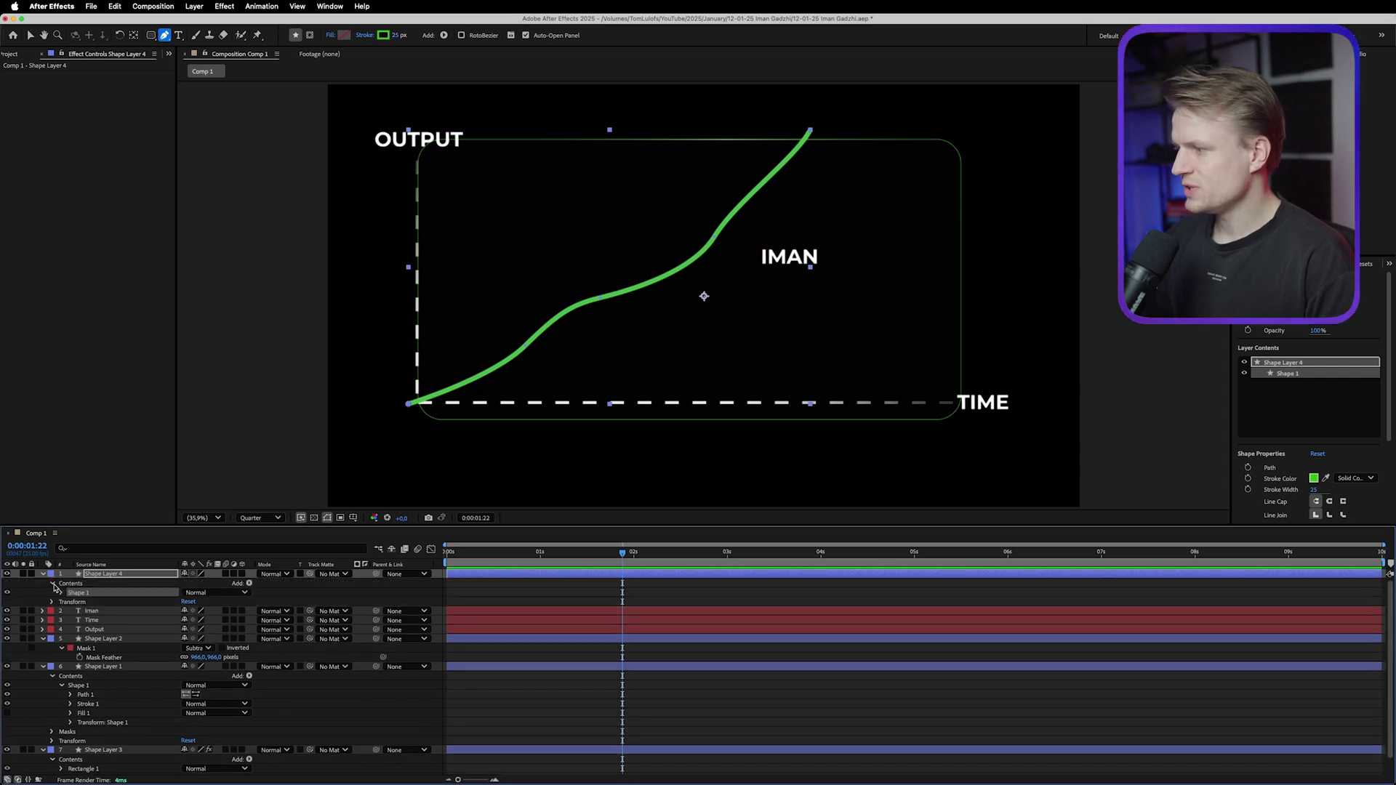
{"action": "left_click", "coordinate": [61, 593]}
{"action": "left_click", "coordinate": [69, 610]}
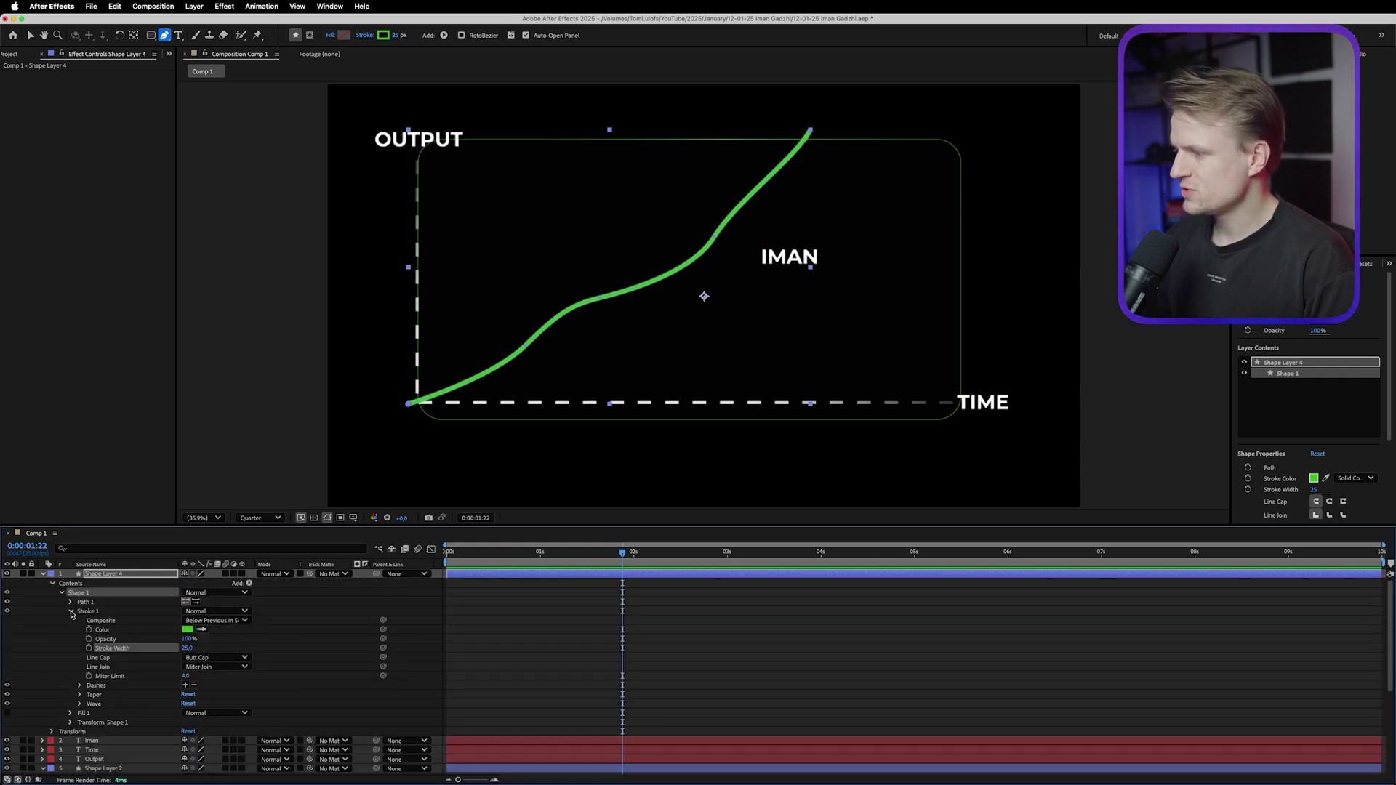
{"action": "left_click", "coordinate": [80, 695]}
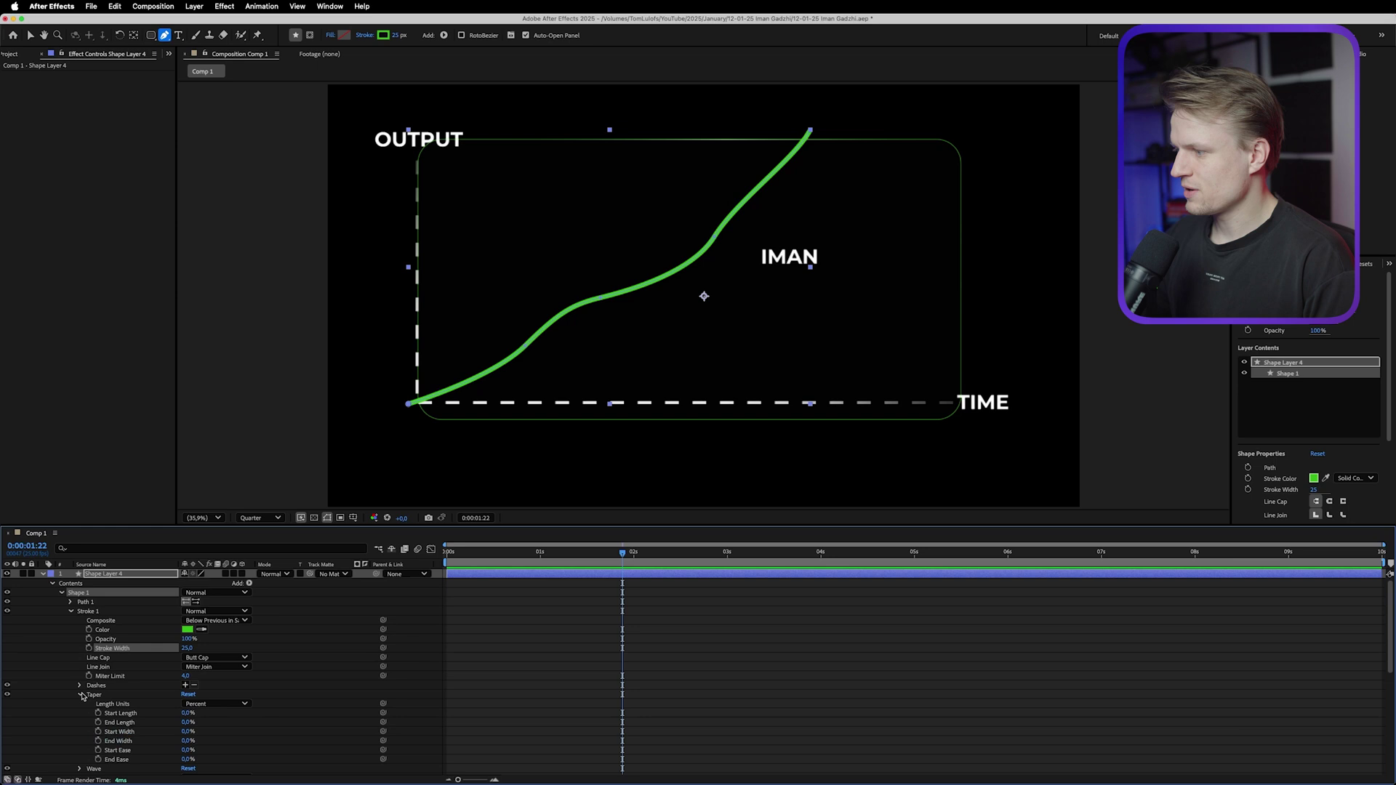
{"action": "scroll", "coordinate": [145, 683], "scroll_direction": "down", "scroll_amount": 2}
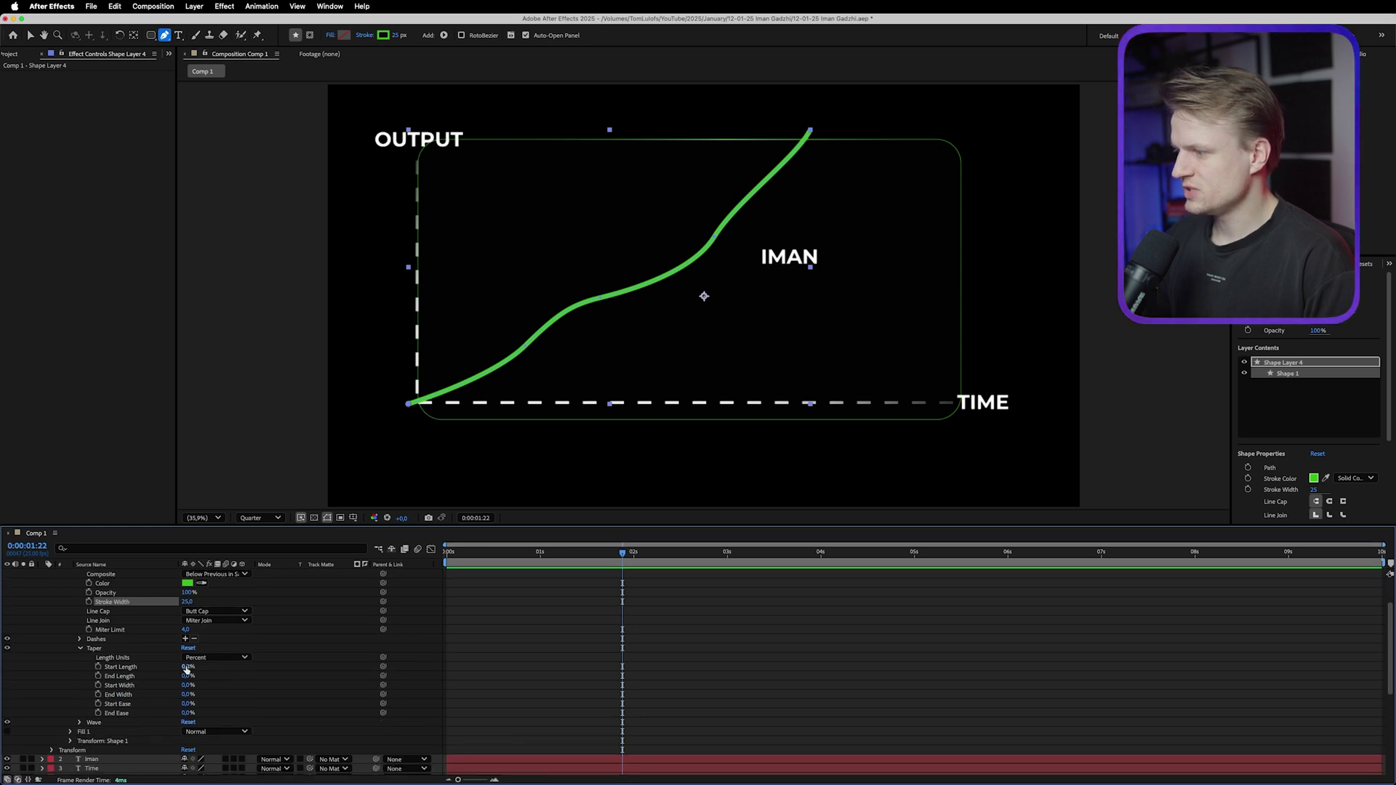
{"action": "left_click_drag", "start_coordinate": [187, 667], "coordinate": [234, 665]}
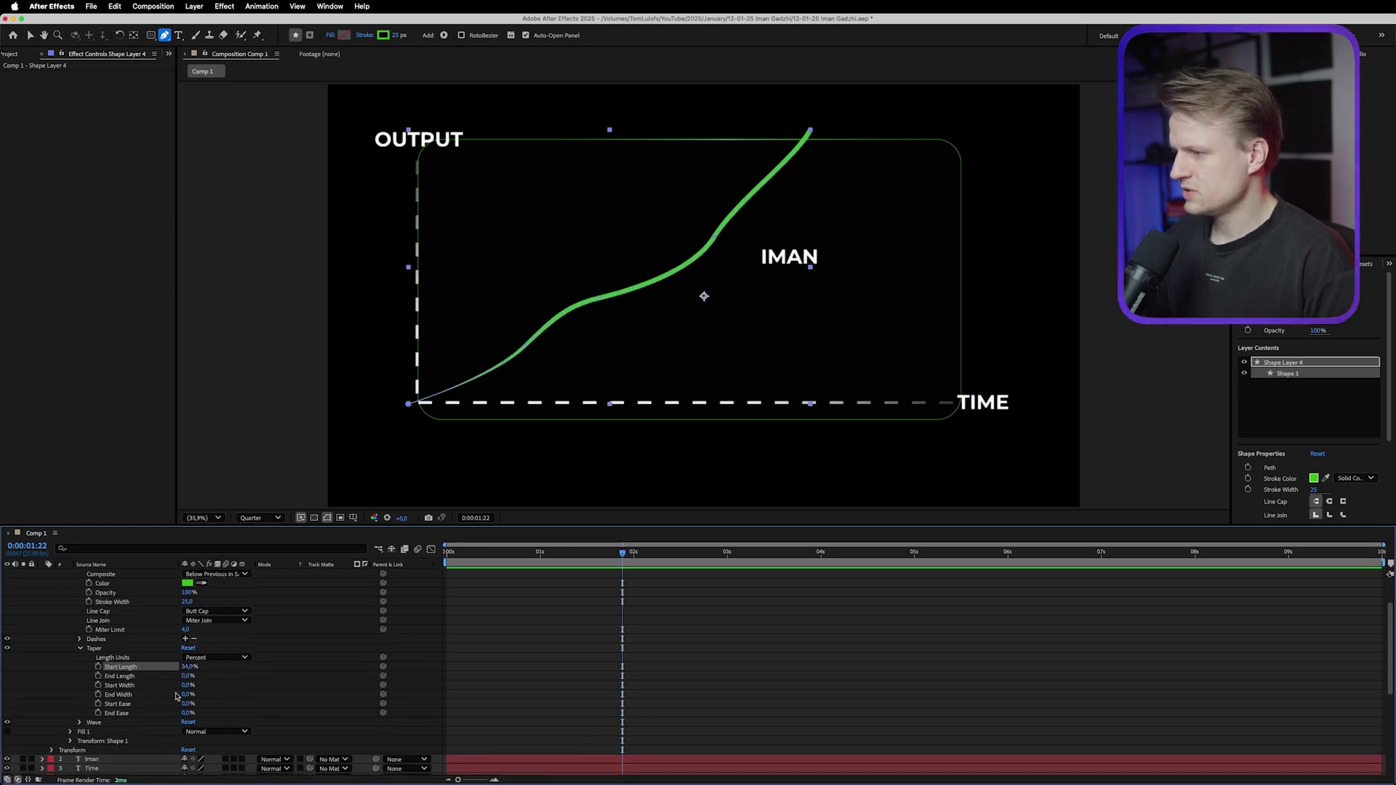
{"action": "left_click", "coordinate": [189, 667]}
{"action": "type", "text": "40"}
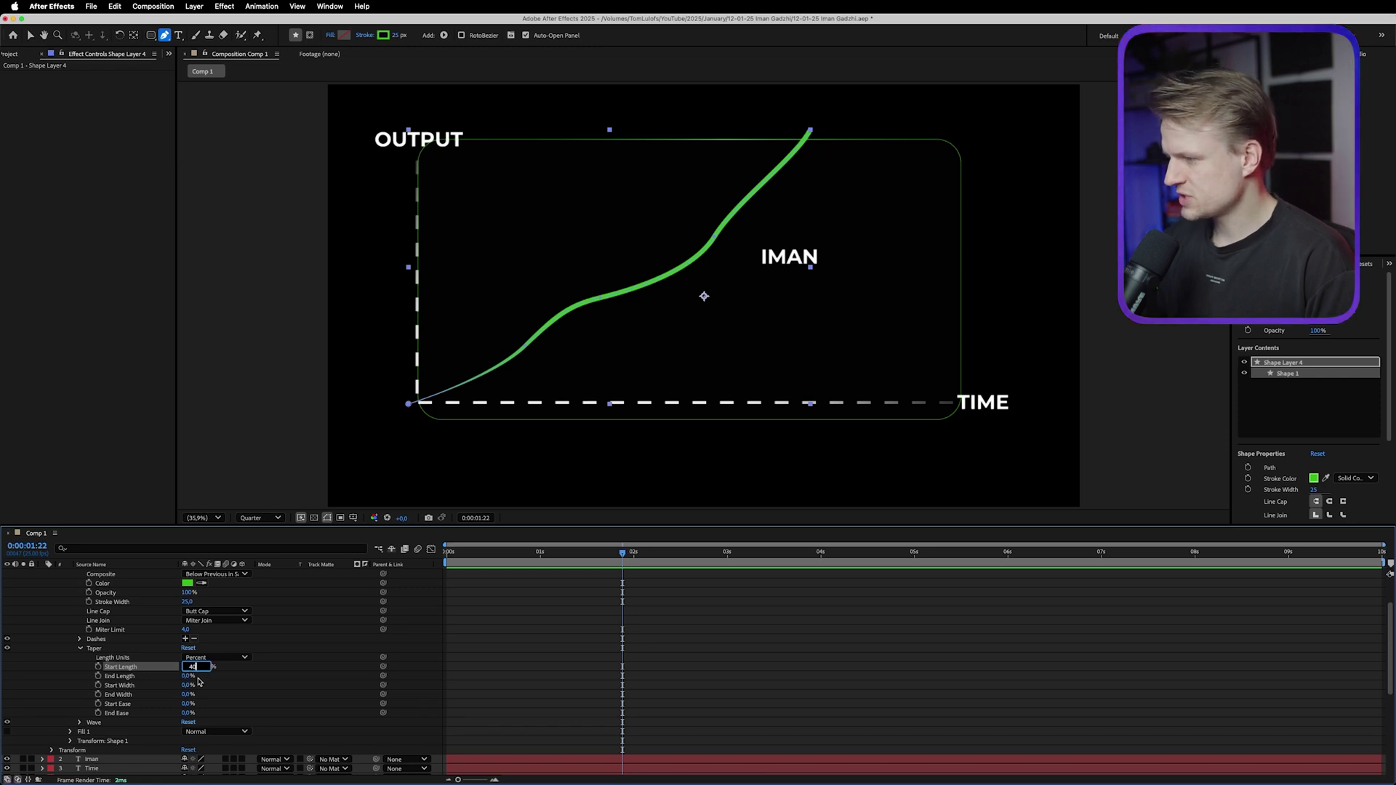
{"action": "left_click", "coordinate": [186, 677]}
{"action": "type", "text": "40"}
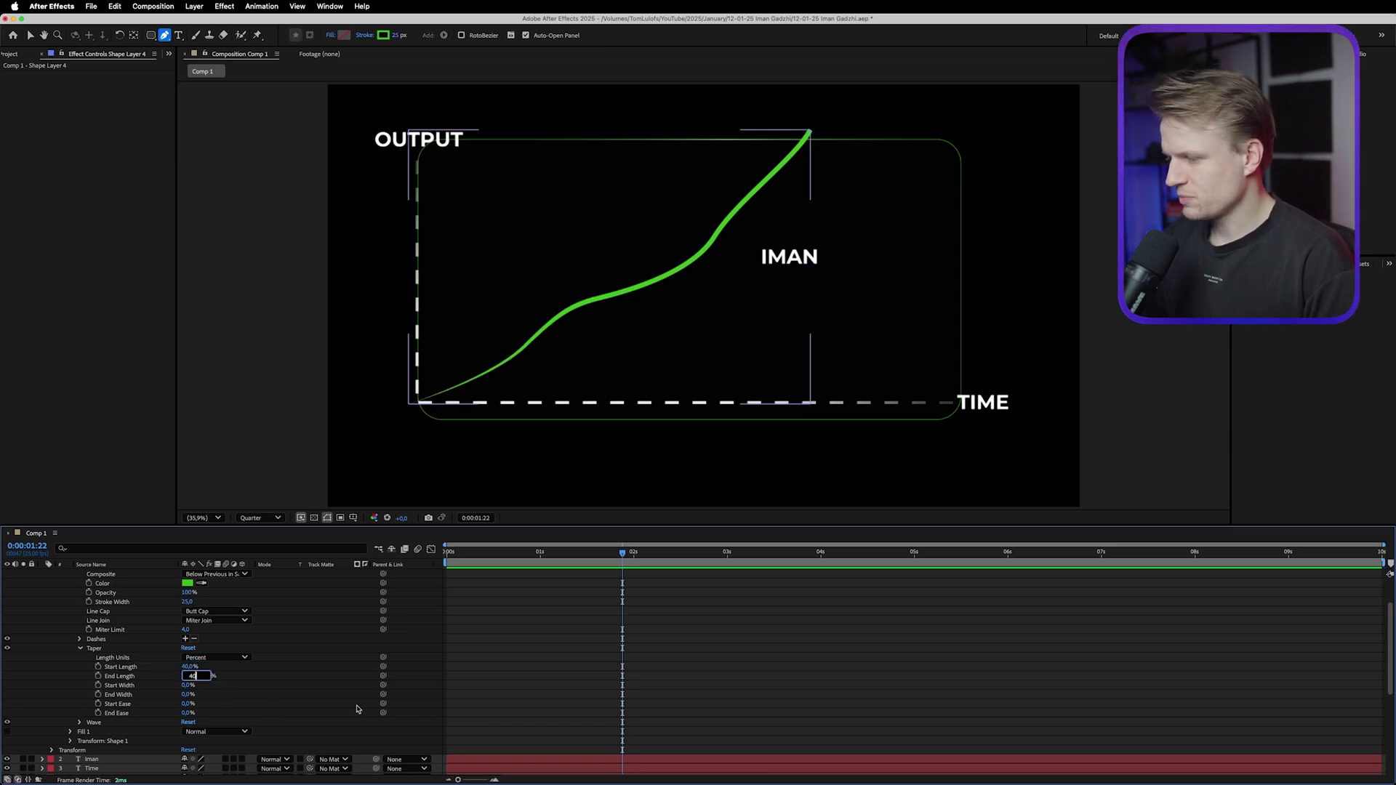
{"action": "key", "text": "Return"}
{"action": "left_click", "coordinate": [622, 674]}
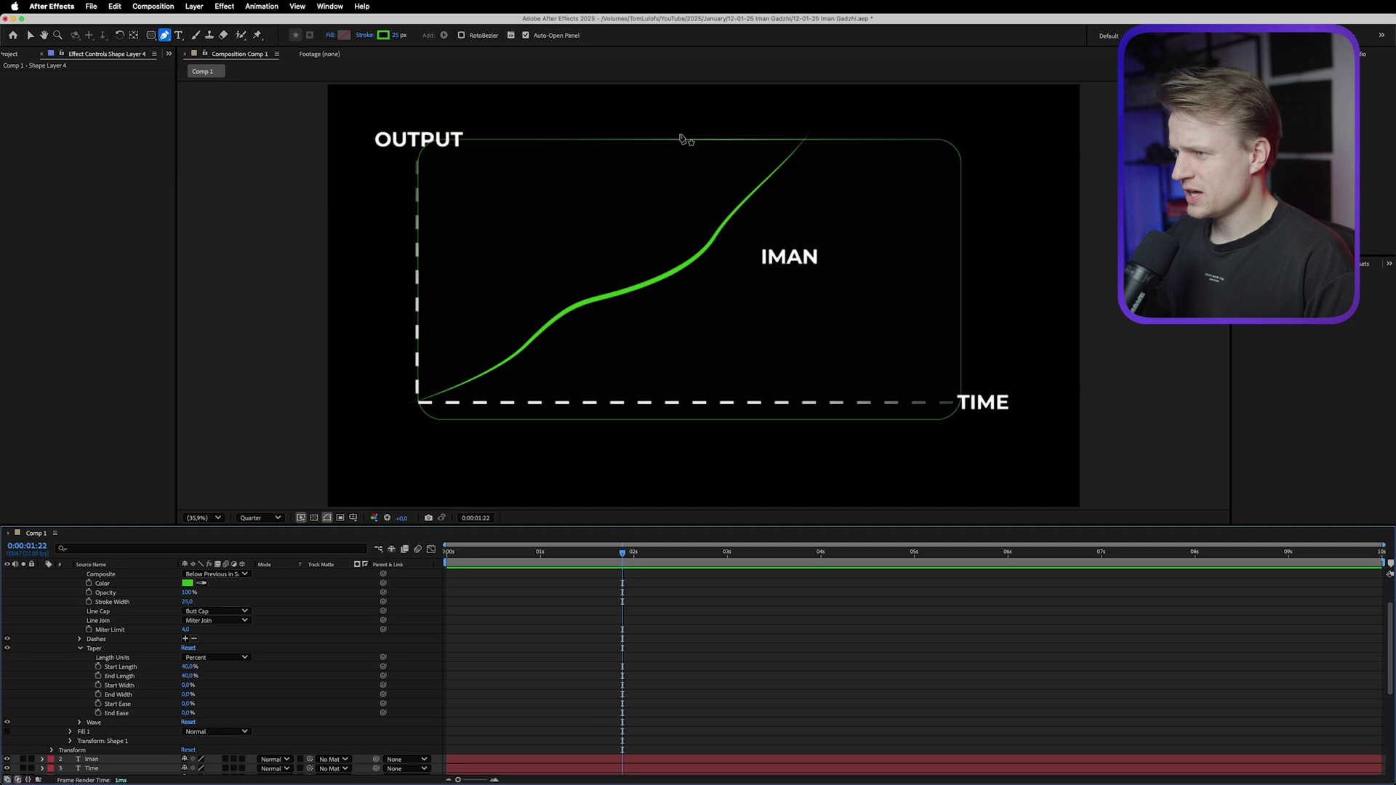
Reshape the curve's upper bend by moving its second-to-last point upward and making its handles steeper.
{"action": "key", "text": "v"}
{"action": "left_click", "coordinate": [720, 238]}
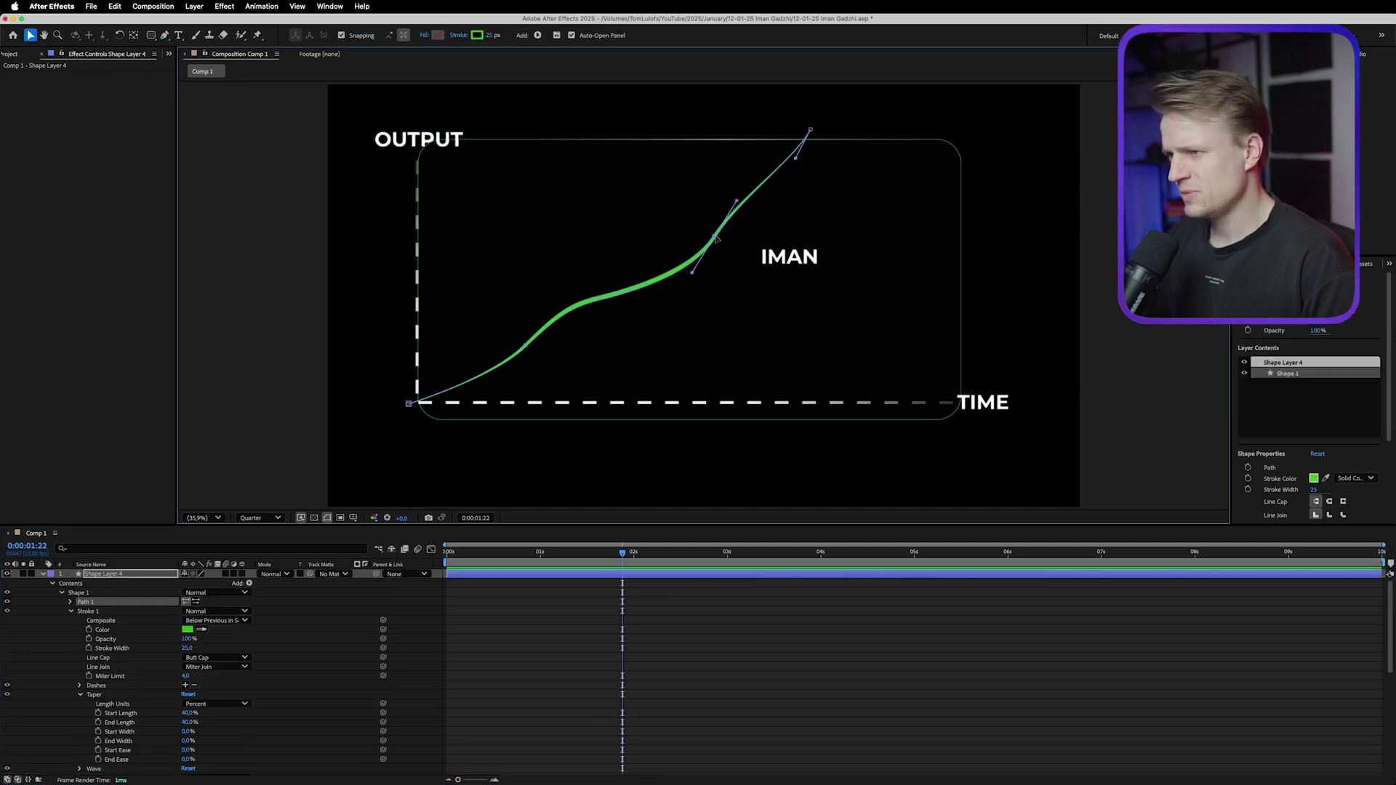
{"action": "left_click_drag", "start_coordinate": [720, 239], "coordinate": [741, 184]}
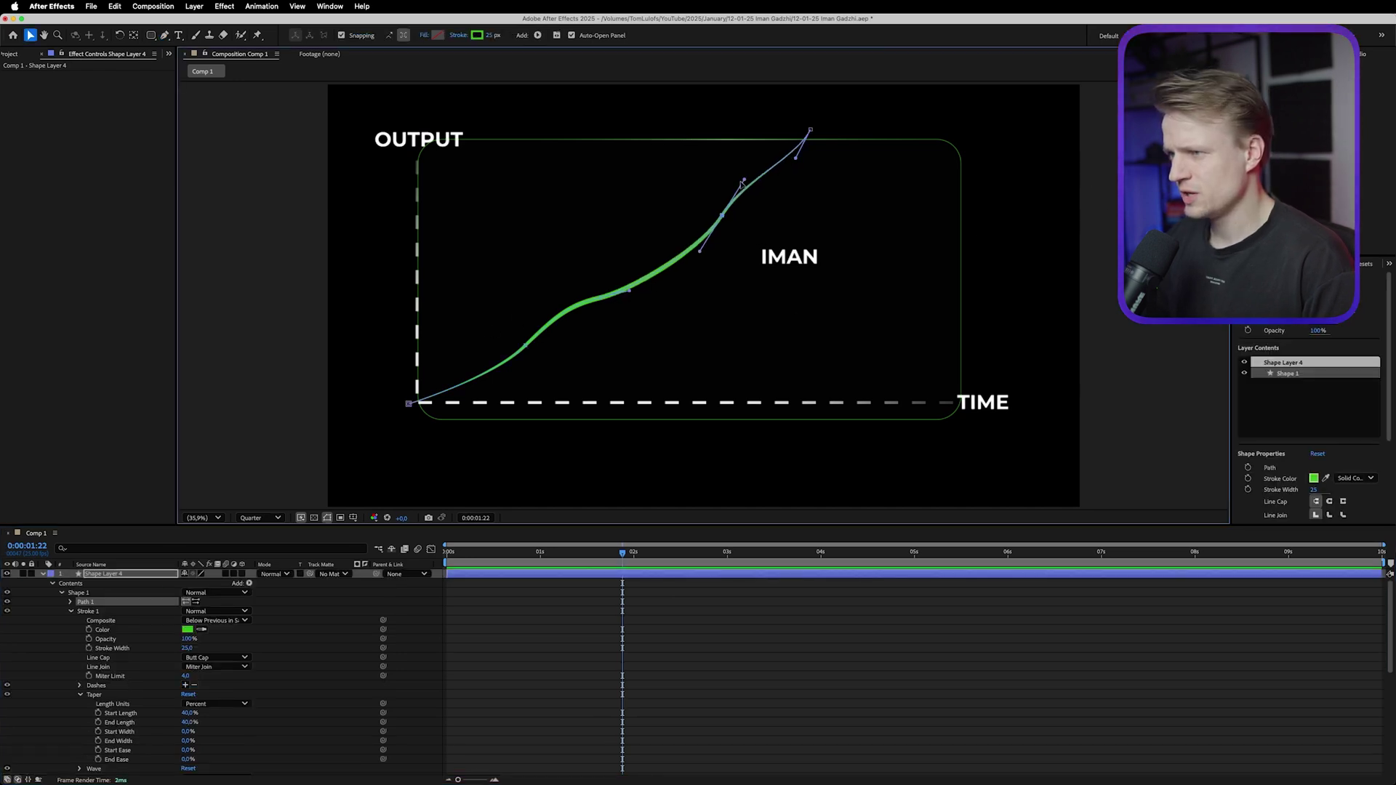
{"action": "left_click_drag", "start_coordinate": [702, 249], "coordinate": [699, 271]}
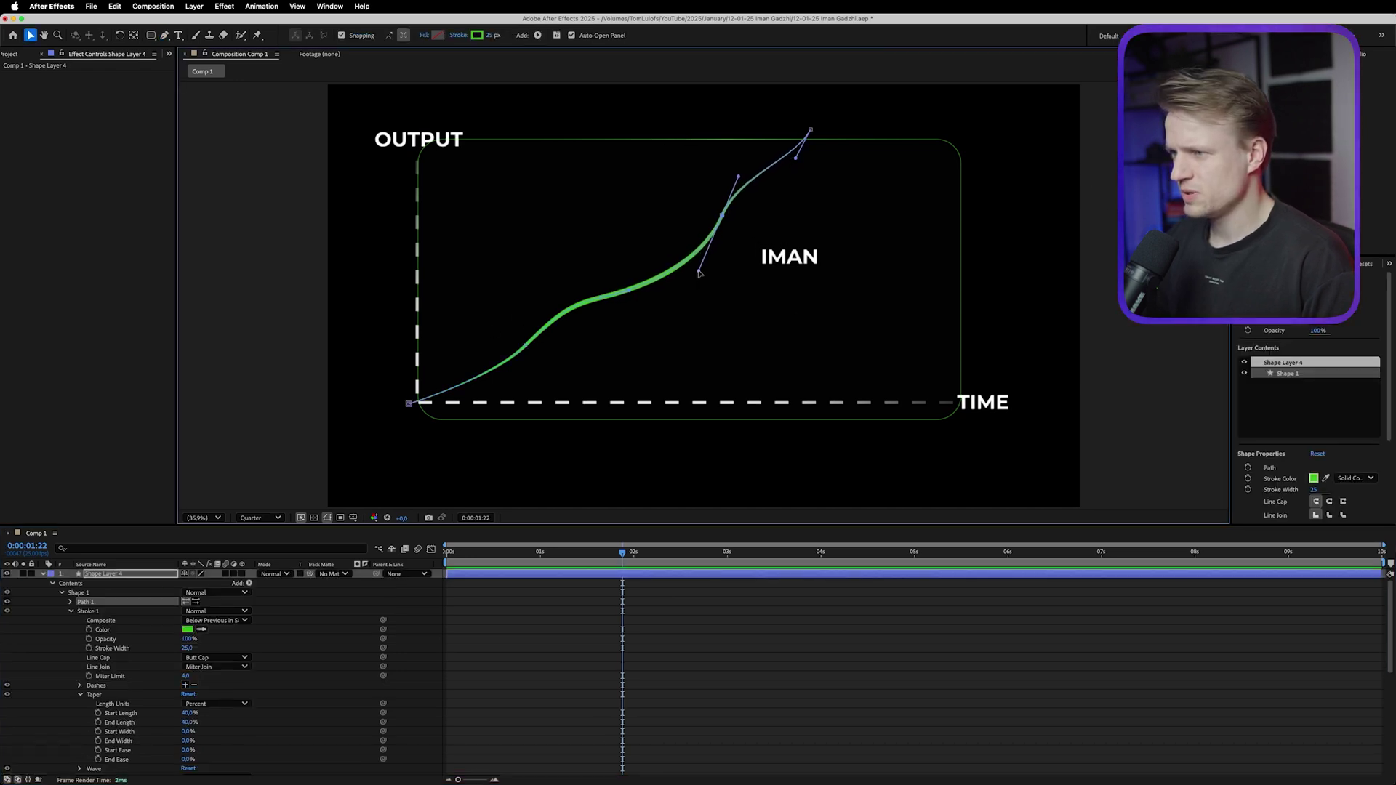
{"action": "left_click", "coordinate": [888, 119]}
Add Trim Paths to the green curve's shape layer and show its properties.
{"action": "left_click", "coordinate": [52, 584]}
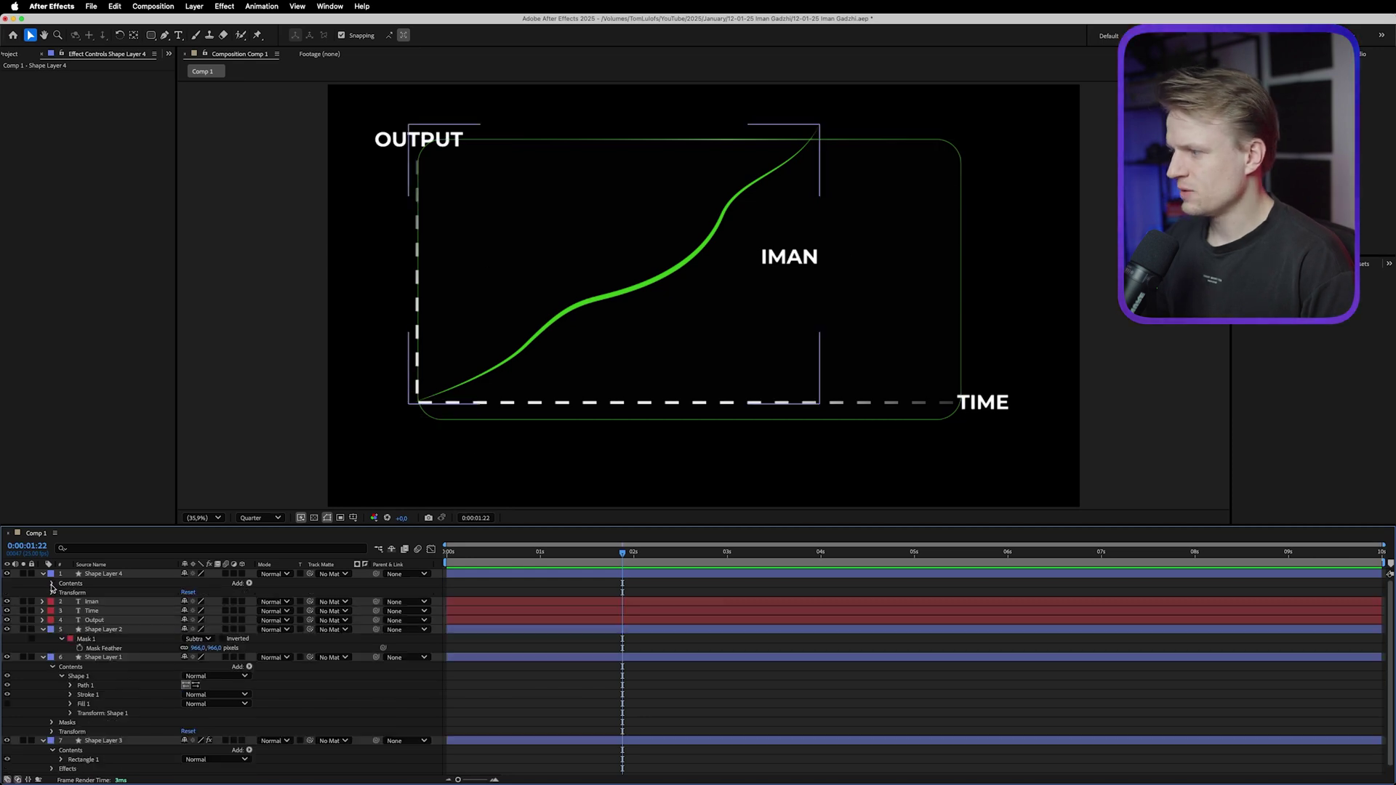
{"action": "left_click", "coordinate": [240, 583]}
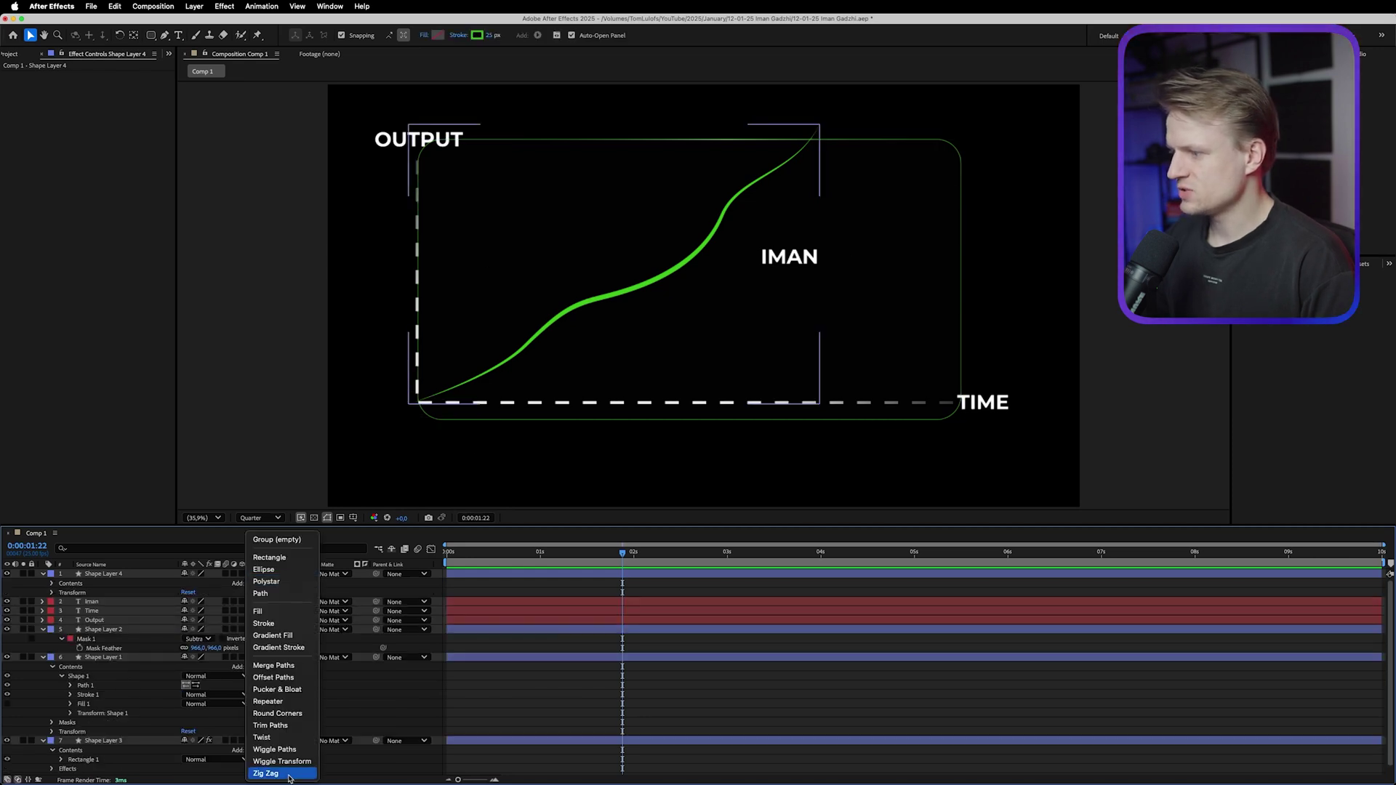
{"action": "left_click", "coordinate": [280, 726]}
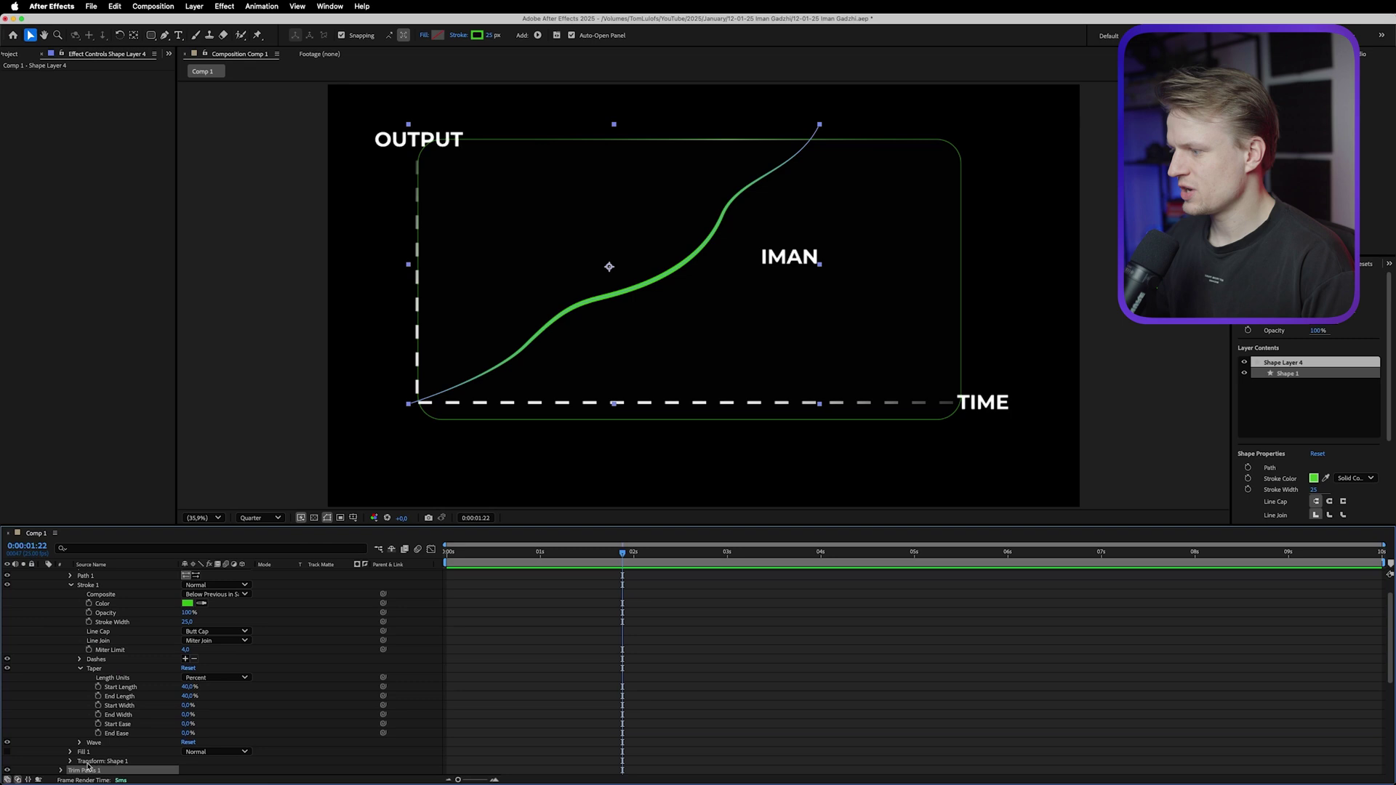
{"action": "left_click", "coordinate": [61, 752]}
{"action": "scroll", "coordinate": [79, 719], "scroll_direction": "down", "scroll_amount": 3}
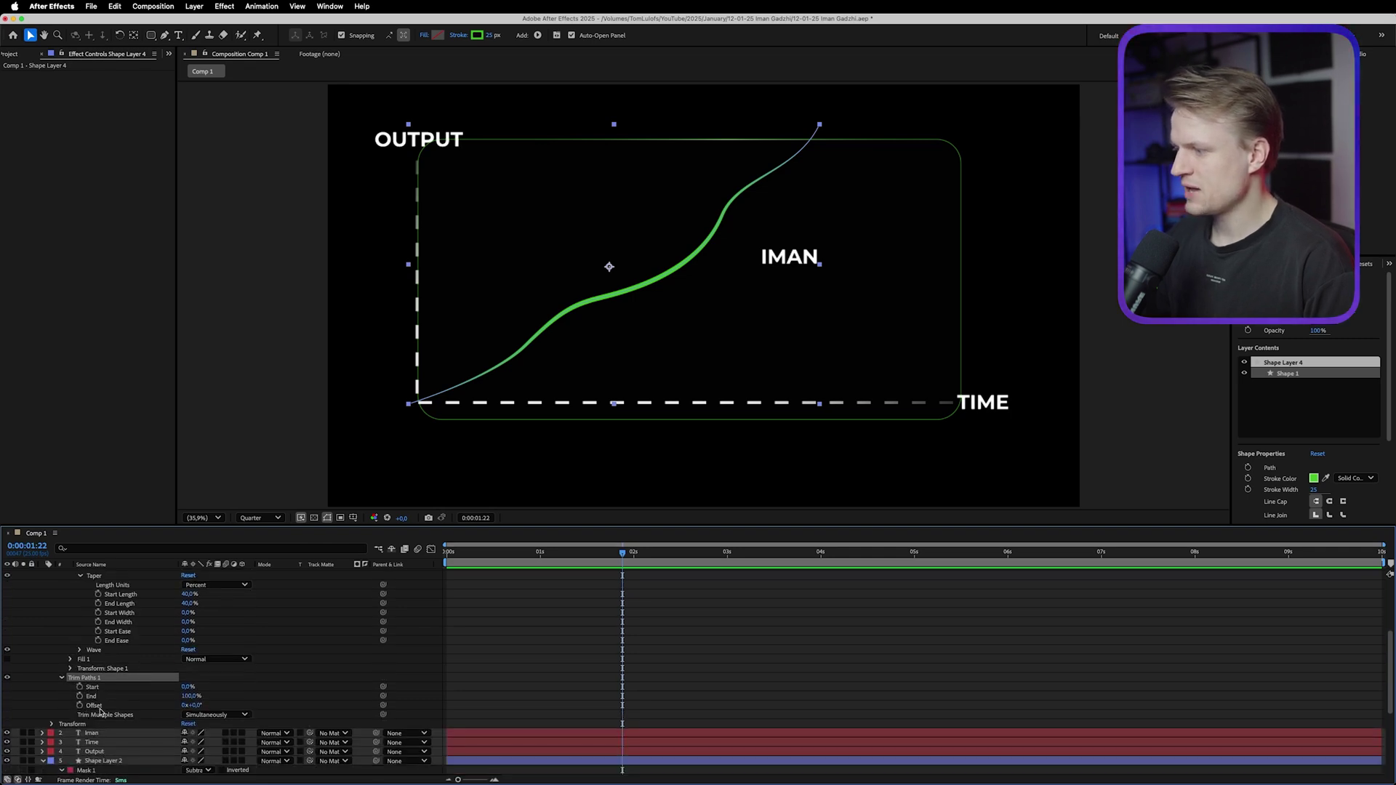
Keyframe the curve's trim End from 0% at 0:00:01:22 to 100% at about 3 seconds.
{"action": "left_click", "coordinate": [80, 696]}
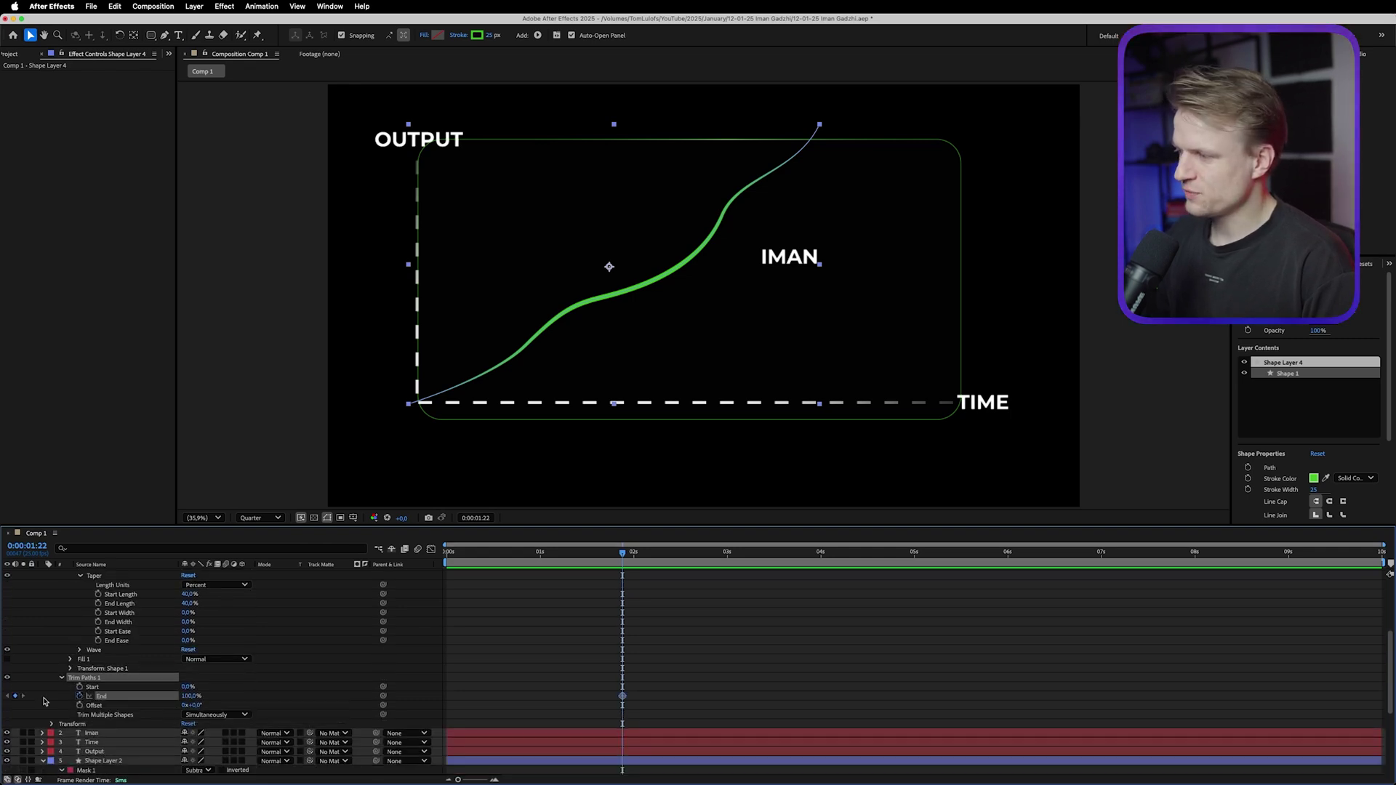
{"action": "left_click_drag", "start_coordinate": [623, 696], "coordinate": [734, 697]}
{"action": "left_click", "coordinate": [191, 696]}
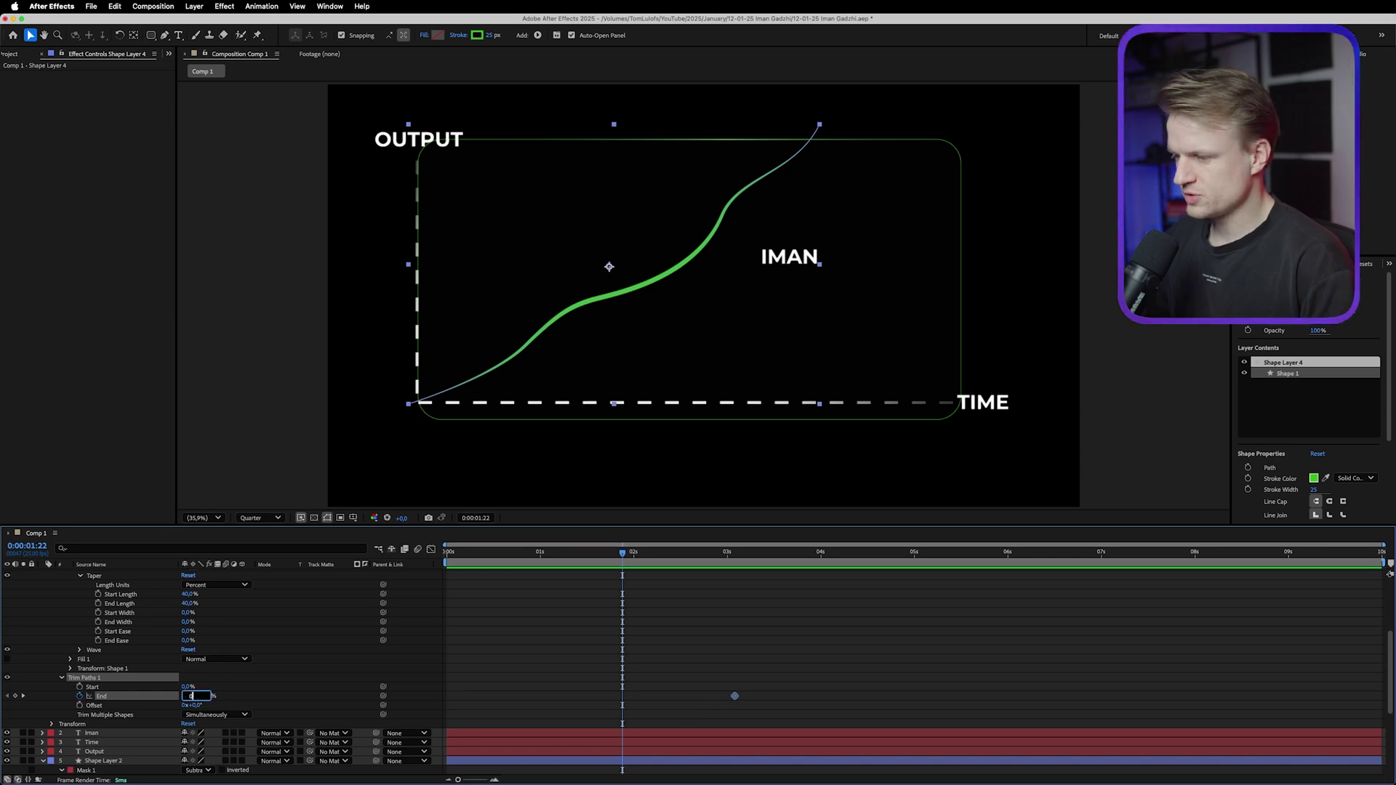
{"action": "type", "text": "0"}
{"action": "key", "text": "Return"}
{"action": "left_click", "coordinate": [645, 588]}
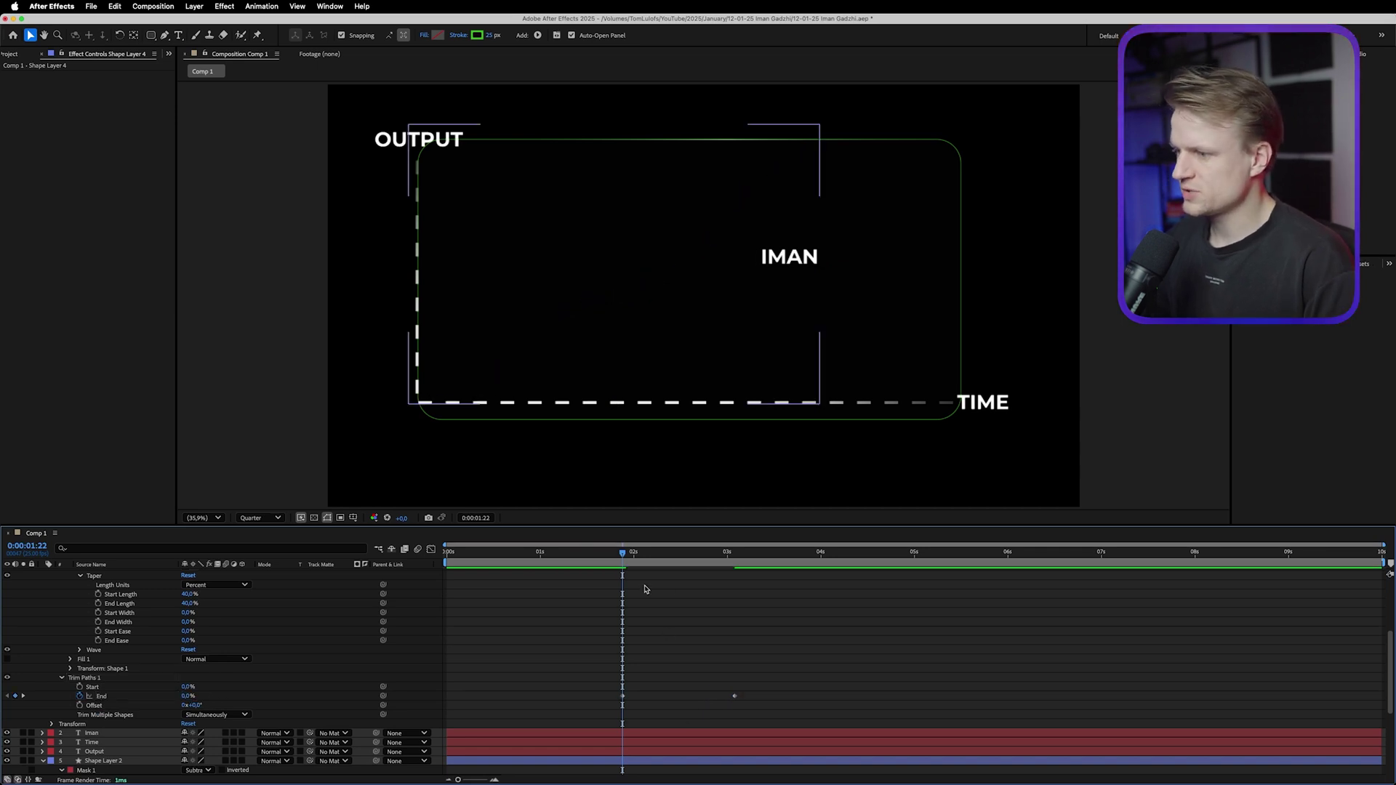
Easy-ease both trim End keyframes, pull their speed graph into a steep central peak and preview the line drawing on.
{"action": "left_click_drag", "start_coordinate": [623, 554], "coordinate": [746, 568]}
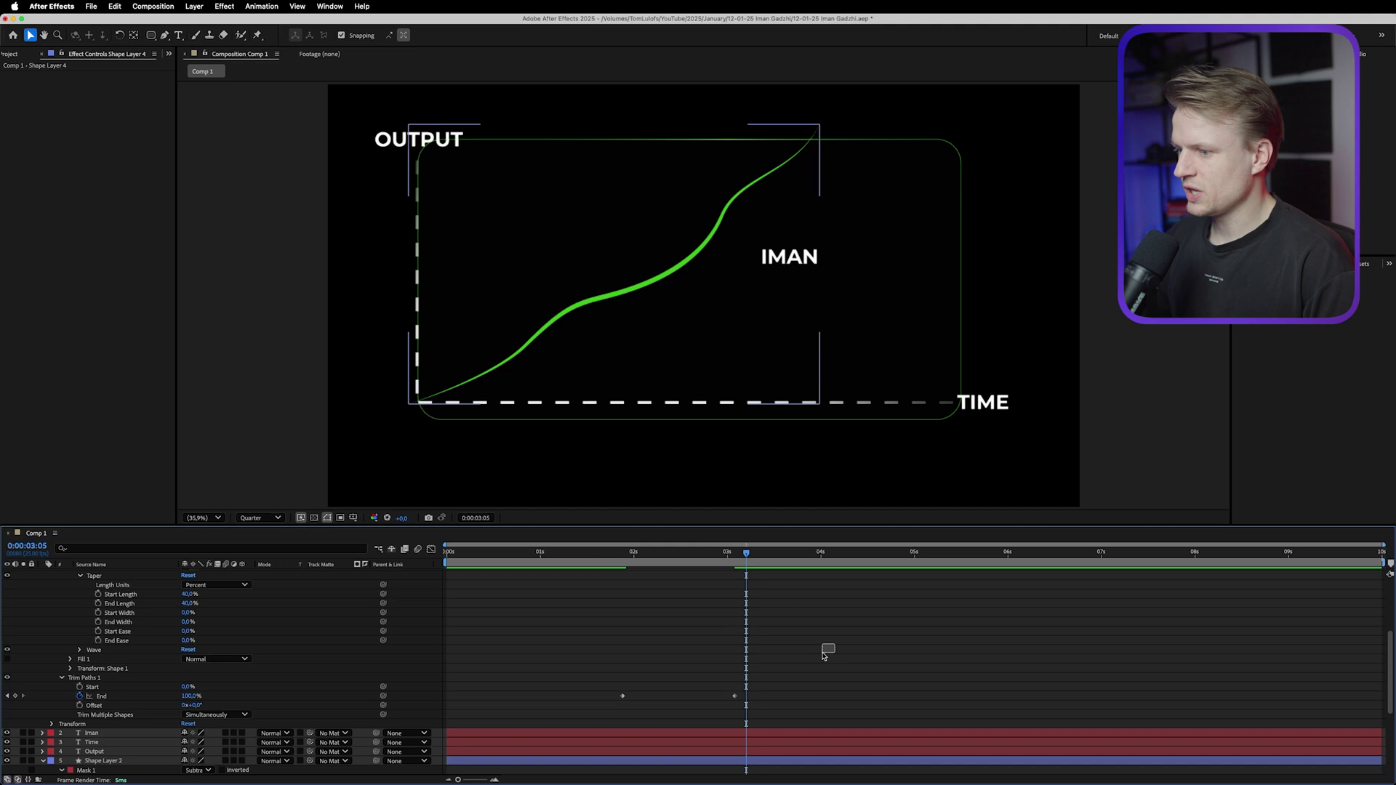
{"action": "left_click_drag", "start_coordinate": [835, 643], "coordinate": [569, 716]}
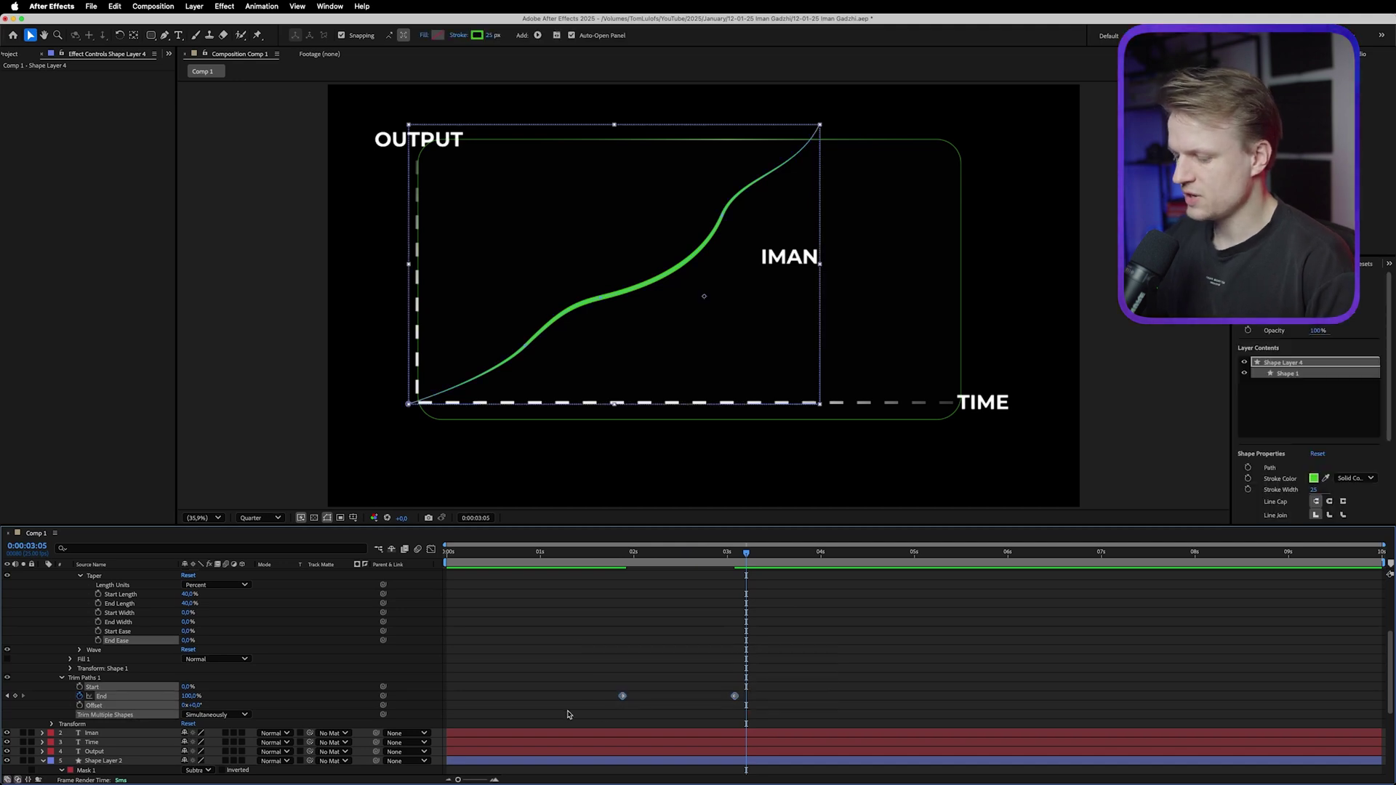
{"action": "key", "text": "F9"}
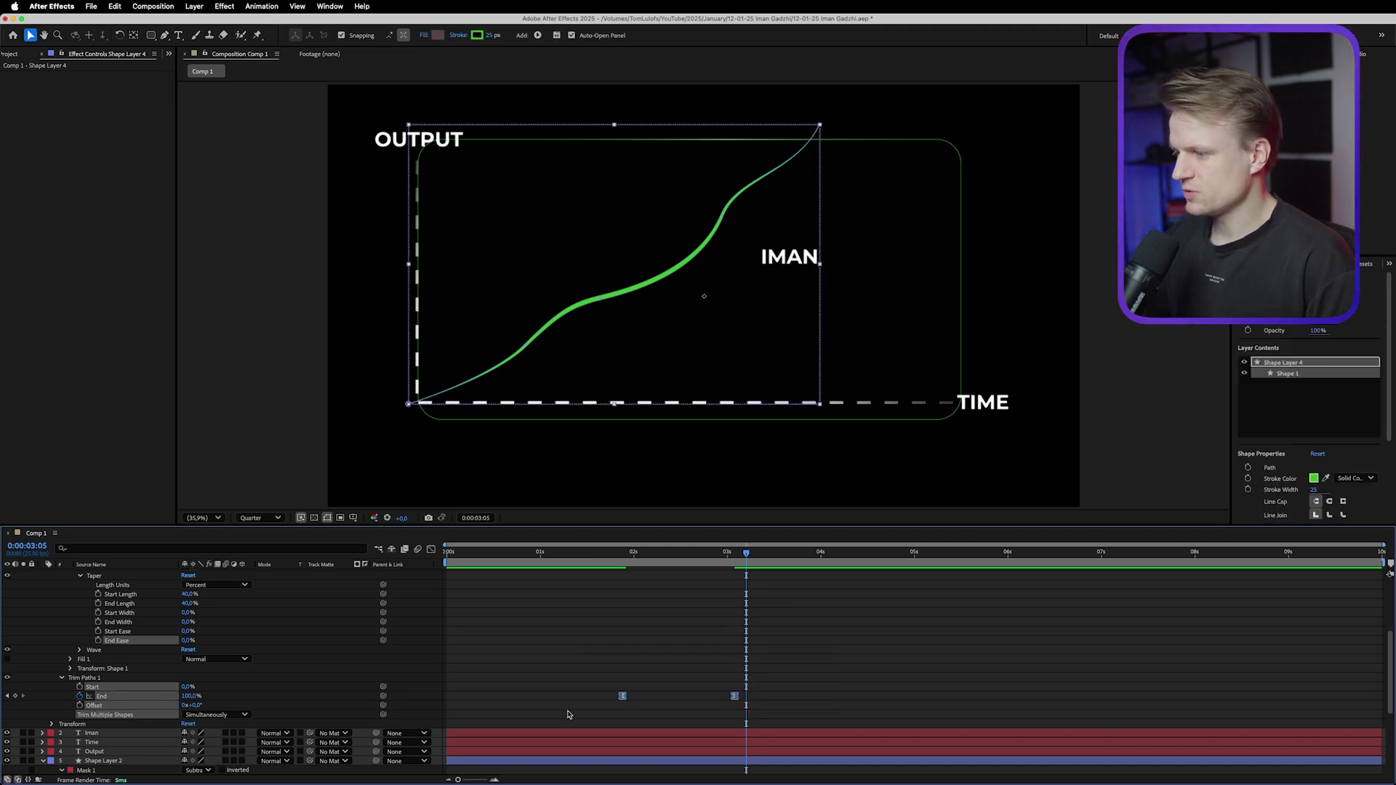
{"action": "left_click", "coordinate": [431, 550]}
{"action": "left_click_drag", "start_coordinate": [679, 690], "coordinate": [657, 748]}
{"action": "left_click_drag", "start_coordinate": [752, 726], "coordinate": [714, 748]}
{"action": "left_click", "coordinate": [615, 554]}
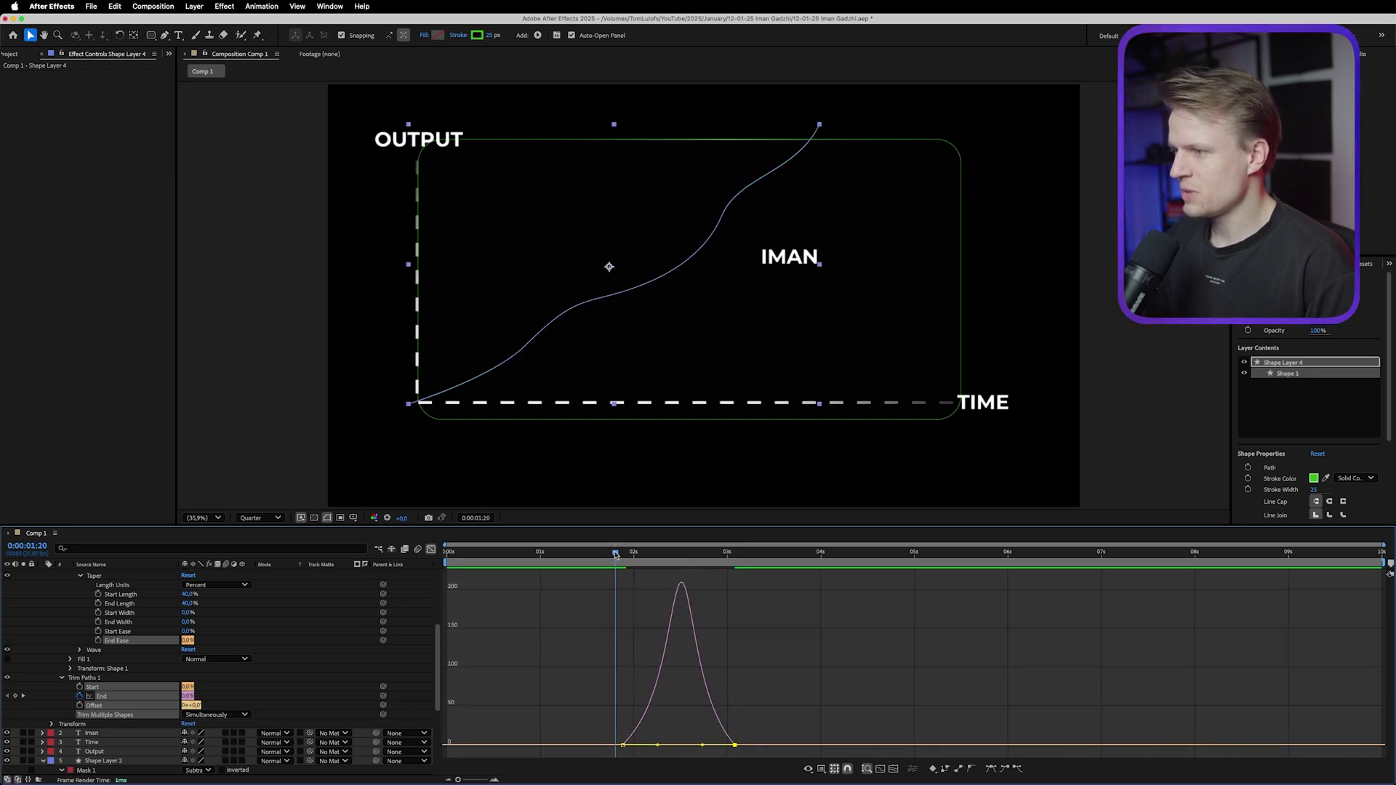
{"action": "key", "text": "space"}
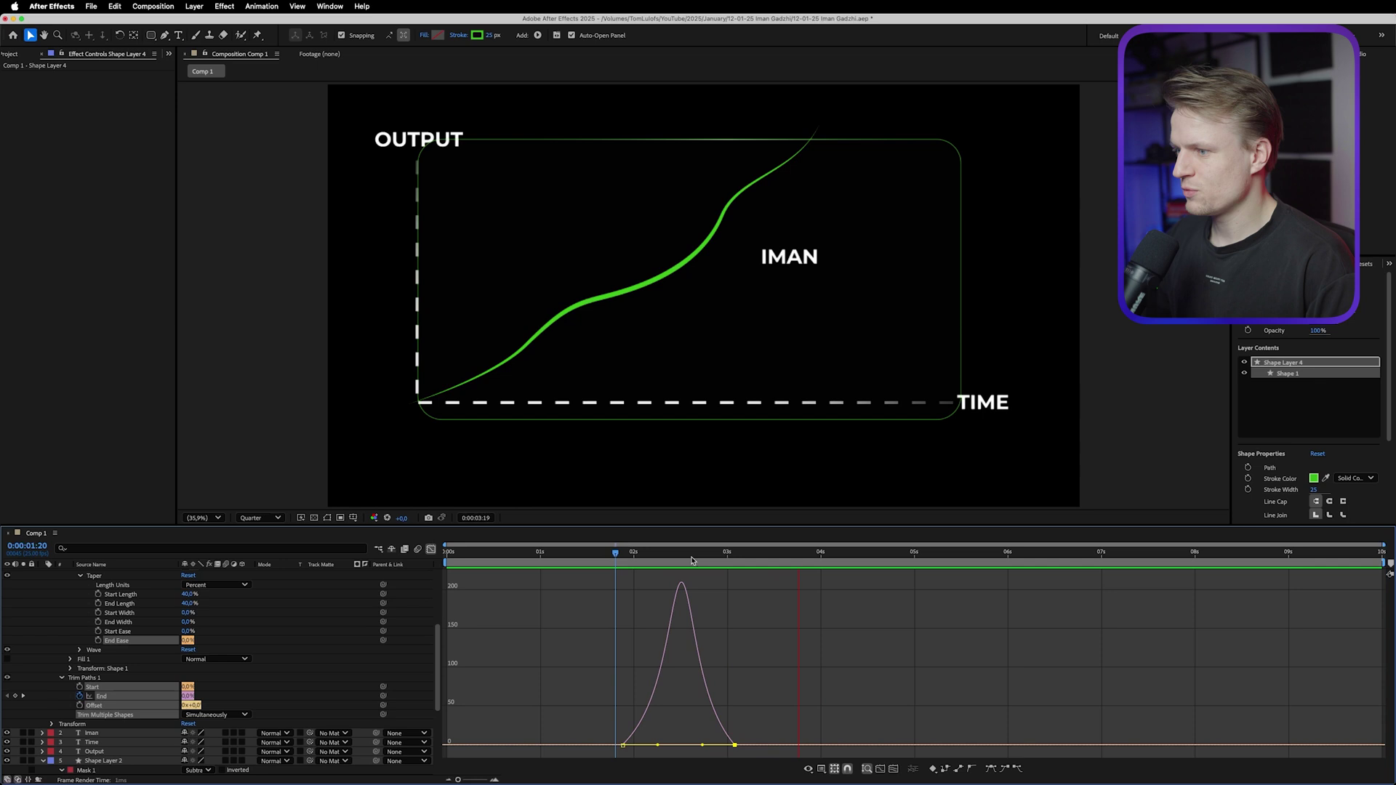
{"action": "left_click", "coordinate": [604, 554]}
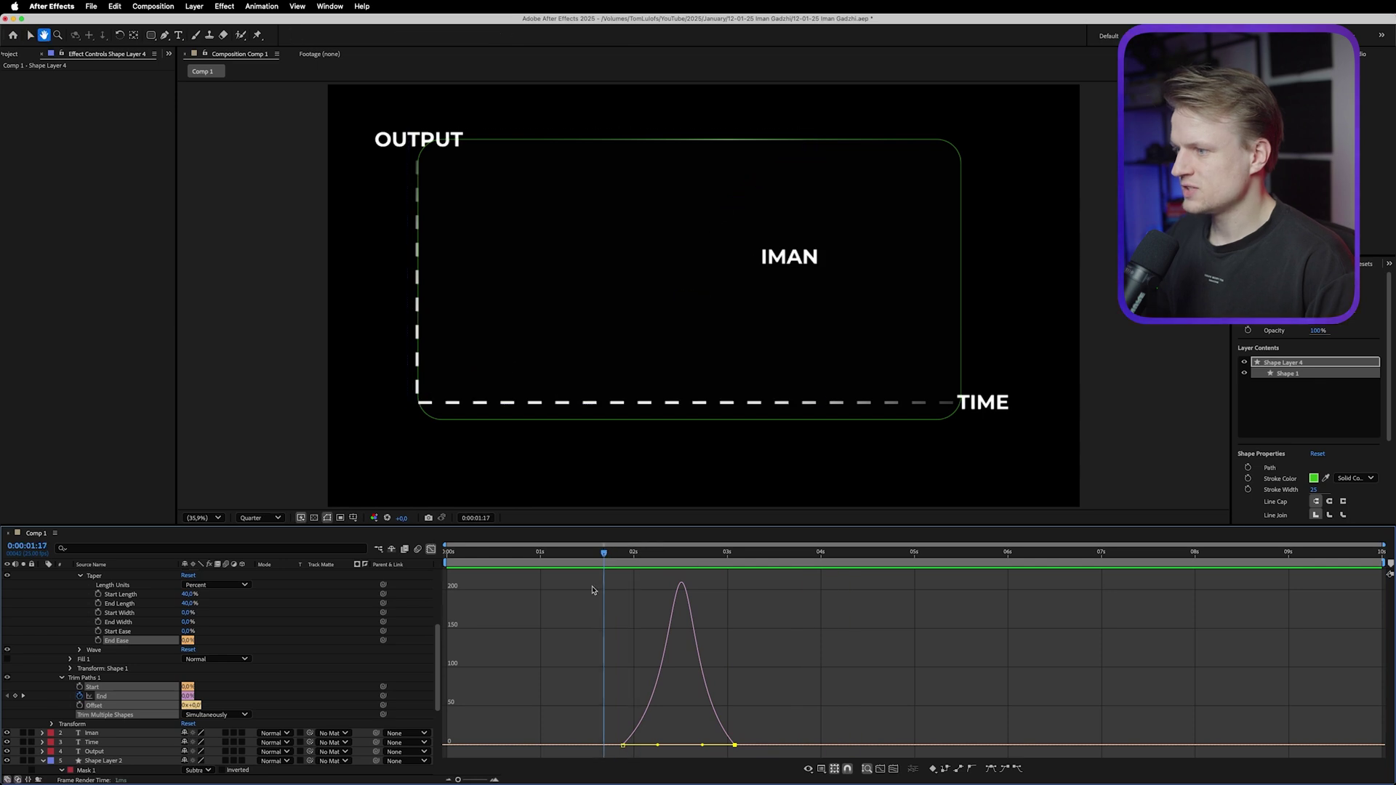
Return from the speed graph to the layer timeline and enable motion blur for the green curve layer.
{"action": "left_click", "coordinate": [430, 547]}
{"action": "left_click", "coordinate": [226, 575]}
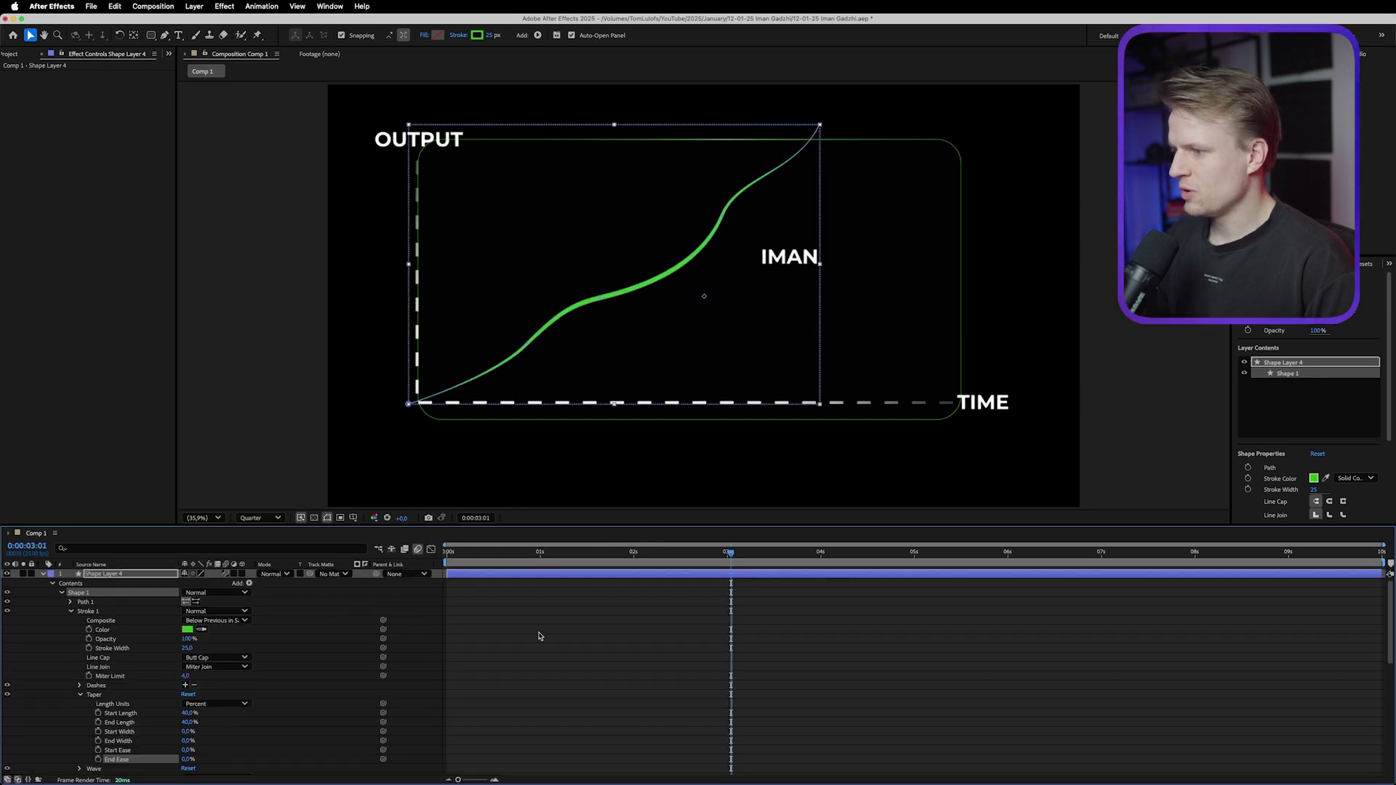
{"action": "left_click", "coordinate": [44, 575]}
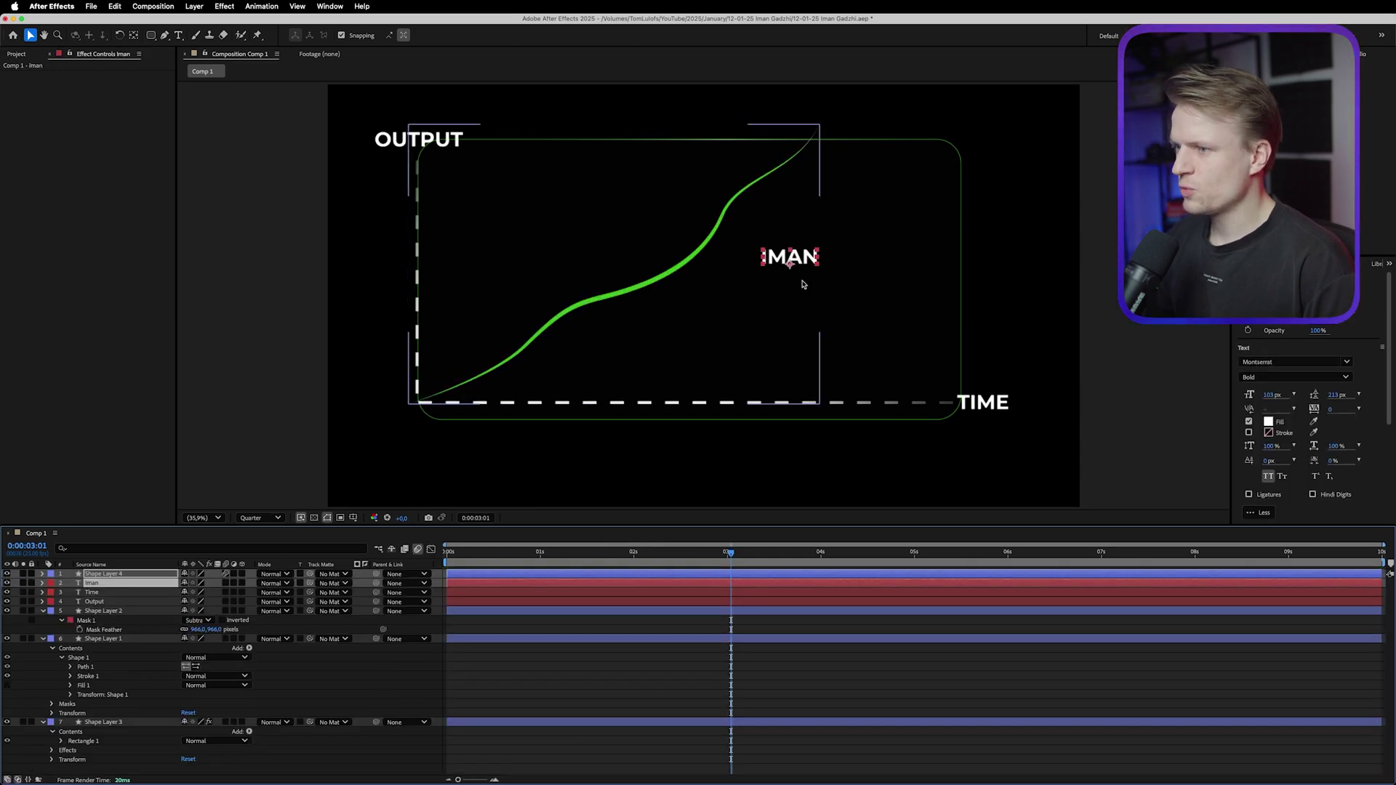
{"action": "left_click", "coordinate": [764, 271]}
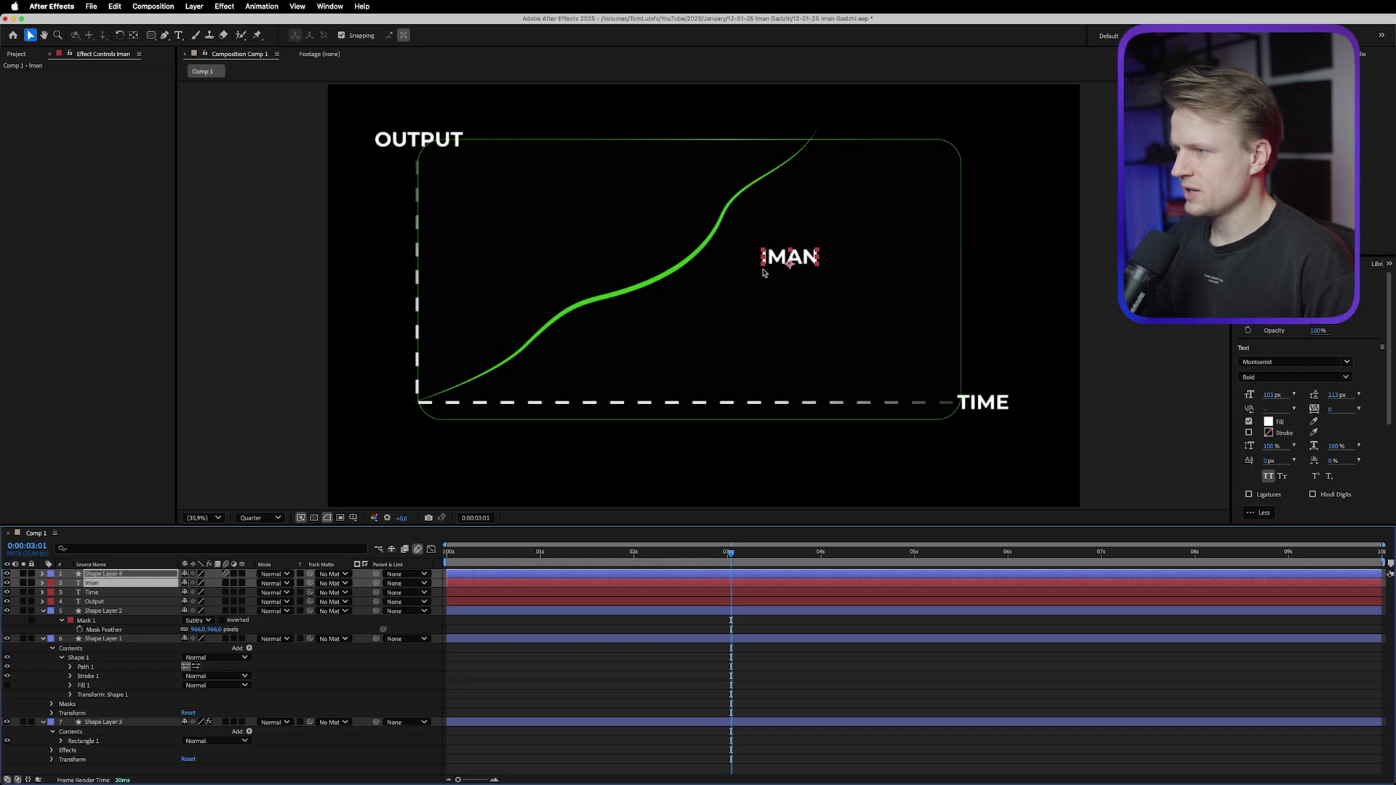
Create a null that traces the green curve's path using Trace Path from Create Nulls From Paths.
{"action": "left_click", "coordinate": [44, 574]}
{"action": "left_click", "coordinate": [72, 611]}
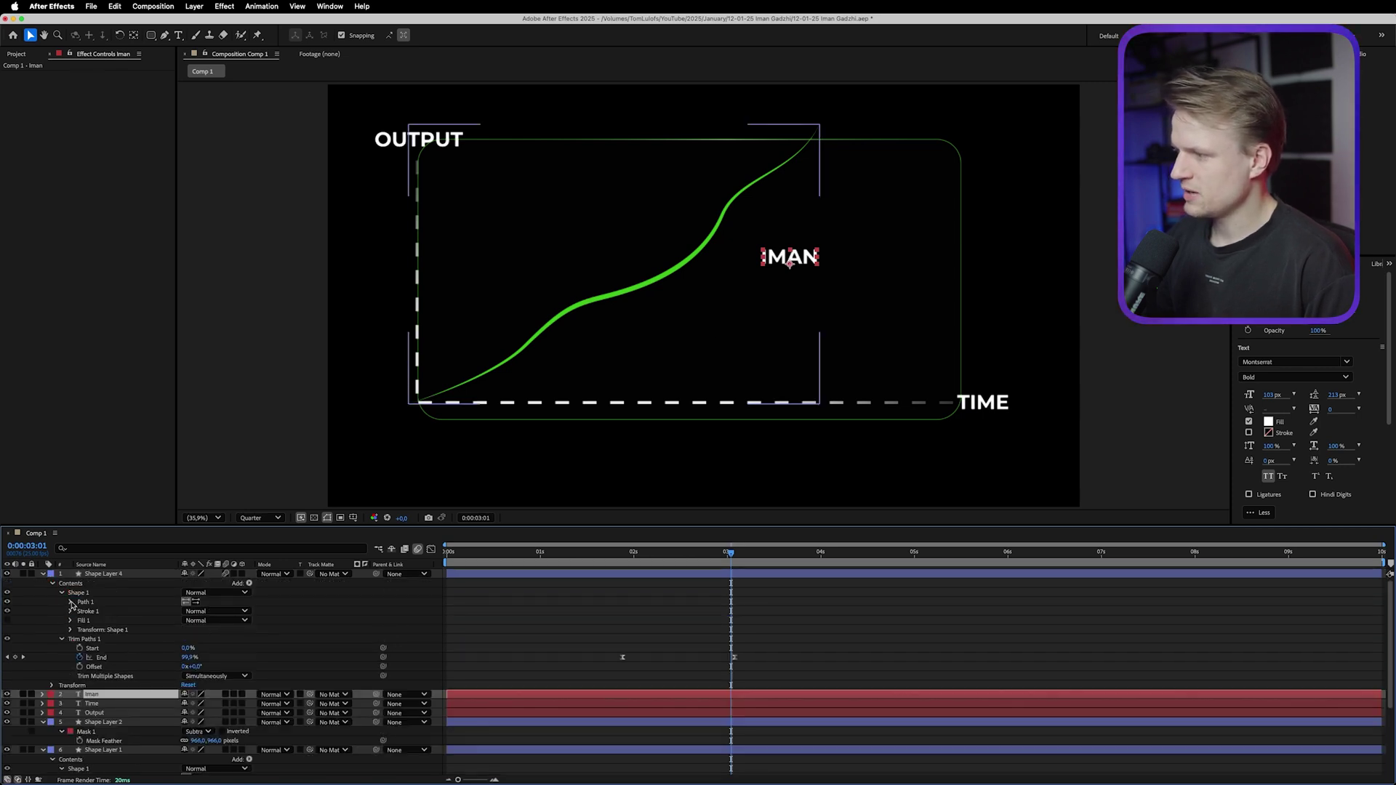
{"action": "left_click", "coordinate": [71, 602]}
{"action": "left_click", "coordinate": [104, 612]}
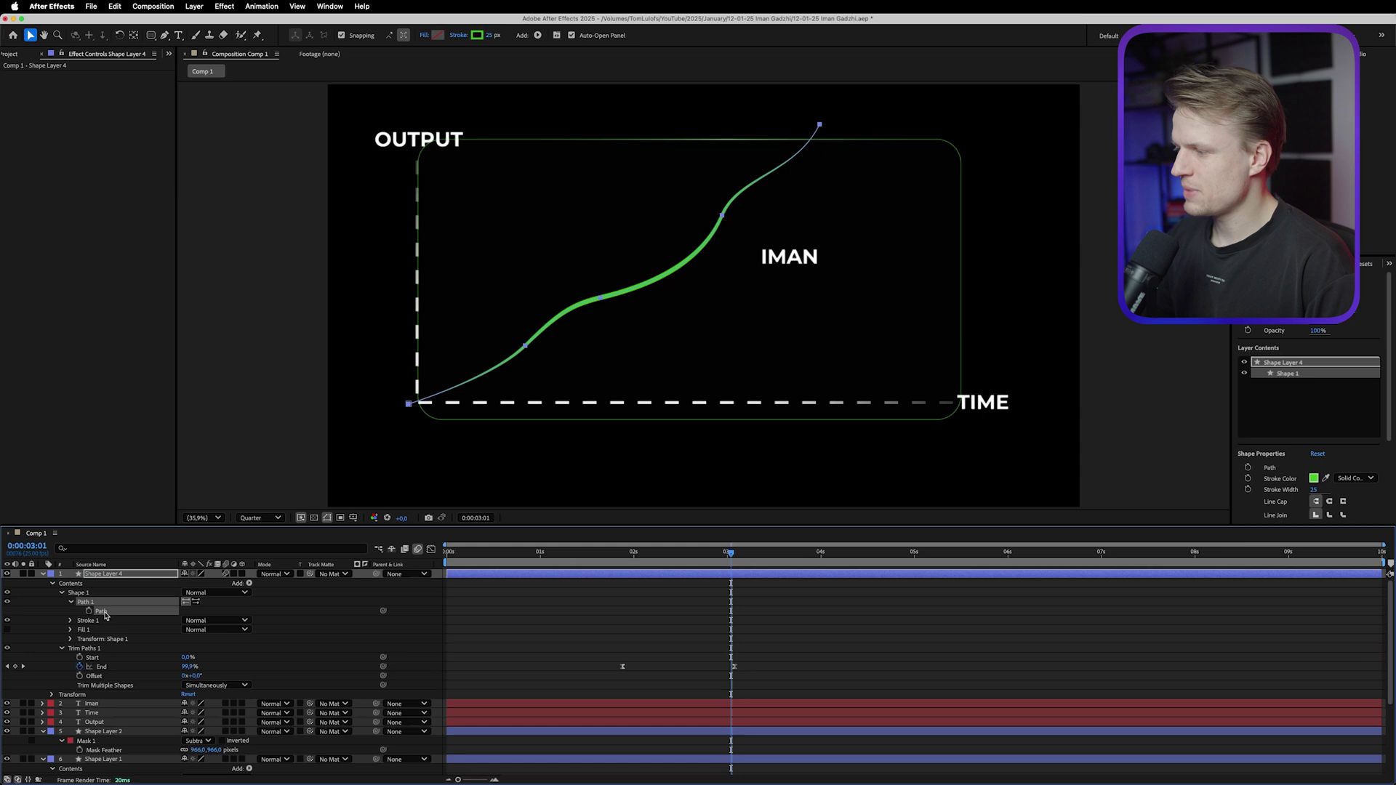
{"action": "left_click", "coordinate": [329, 6]}
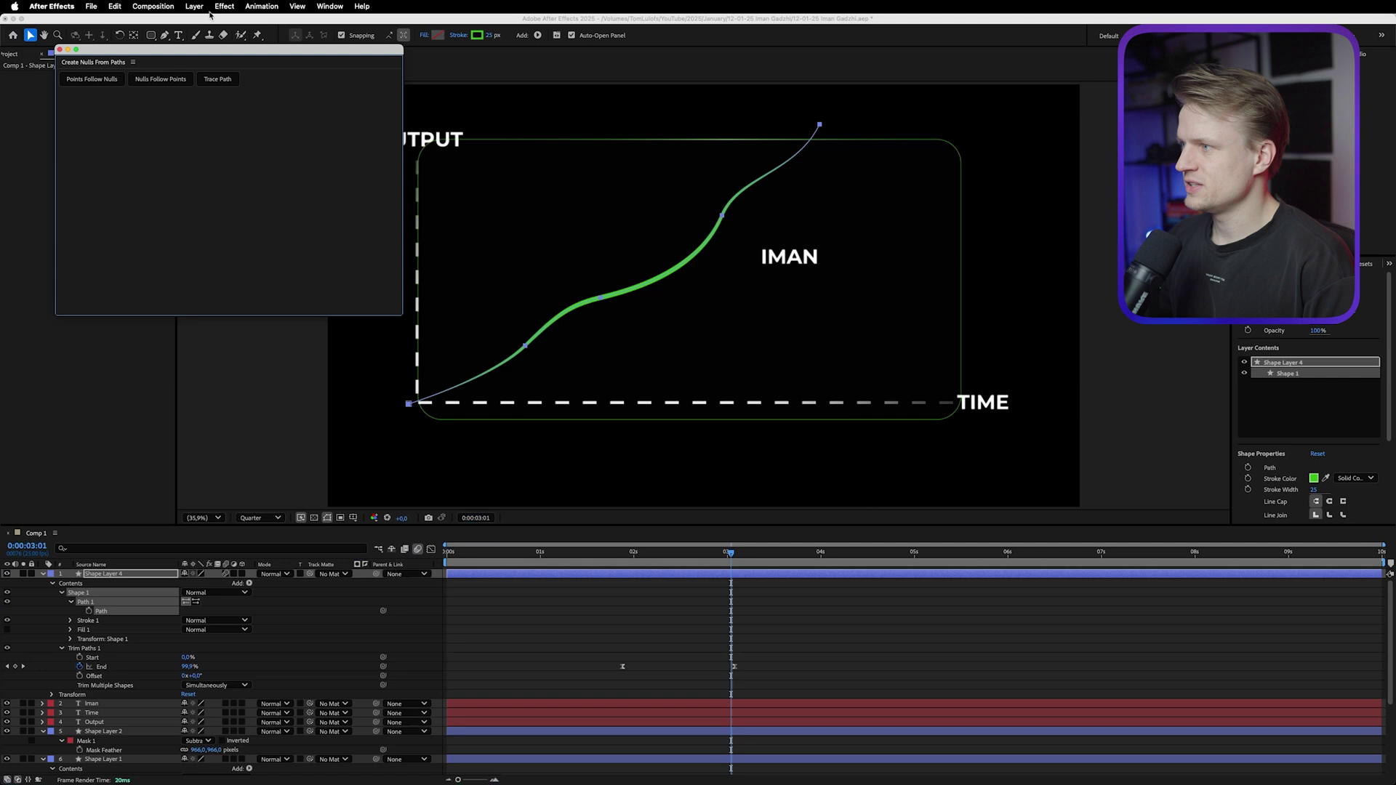
{"action": "left_click_drag", "start_coordinate": [207, 53], "coordinate": [1127, 182]}
{"action": "left_click", "coordinate": [1144, 208]}
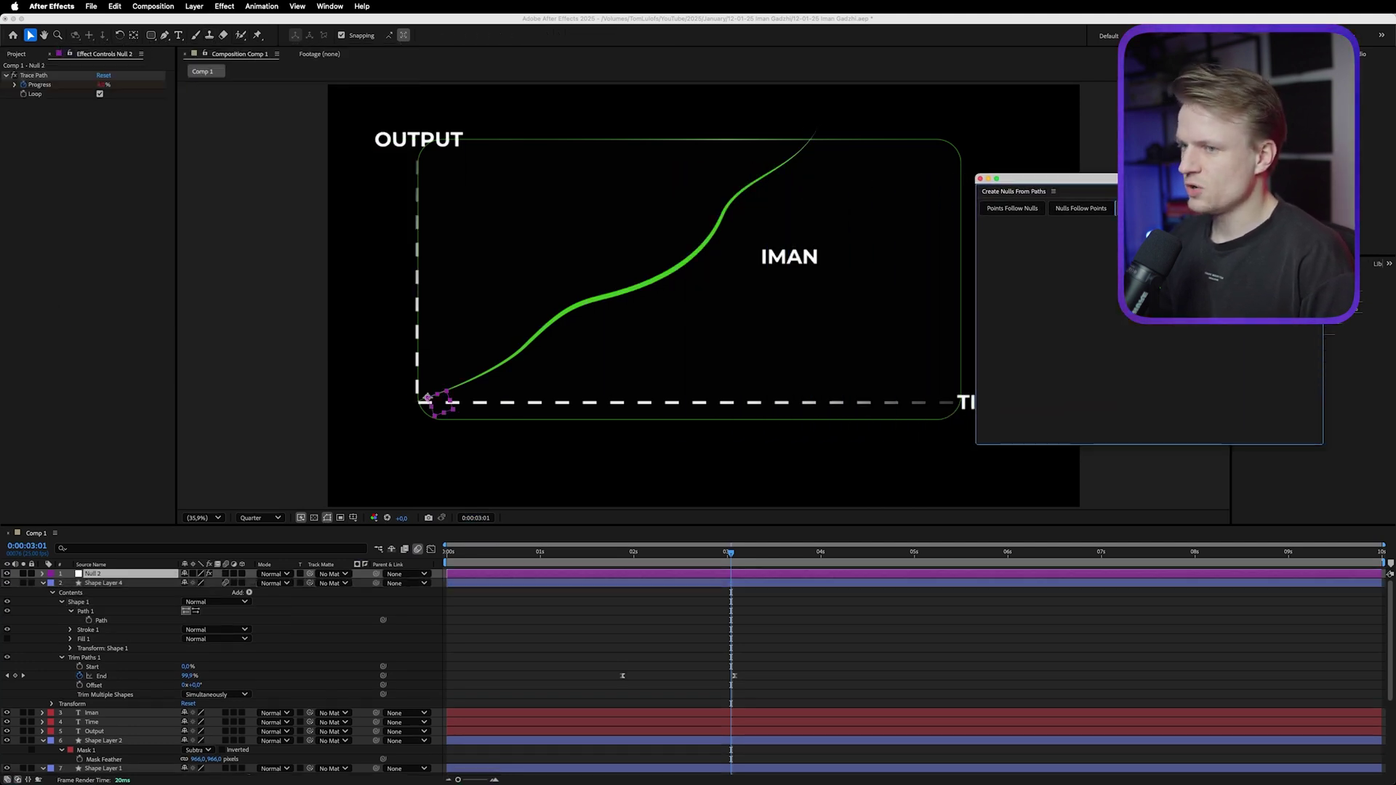
Select the tracing null and scrub the timeline to check how it travels along the green curve.
{"action": "left_click", "coordinate": [130, 620]}
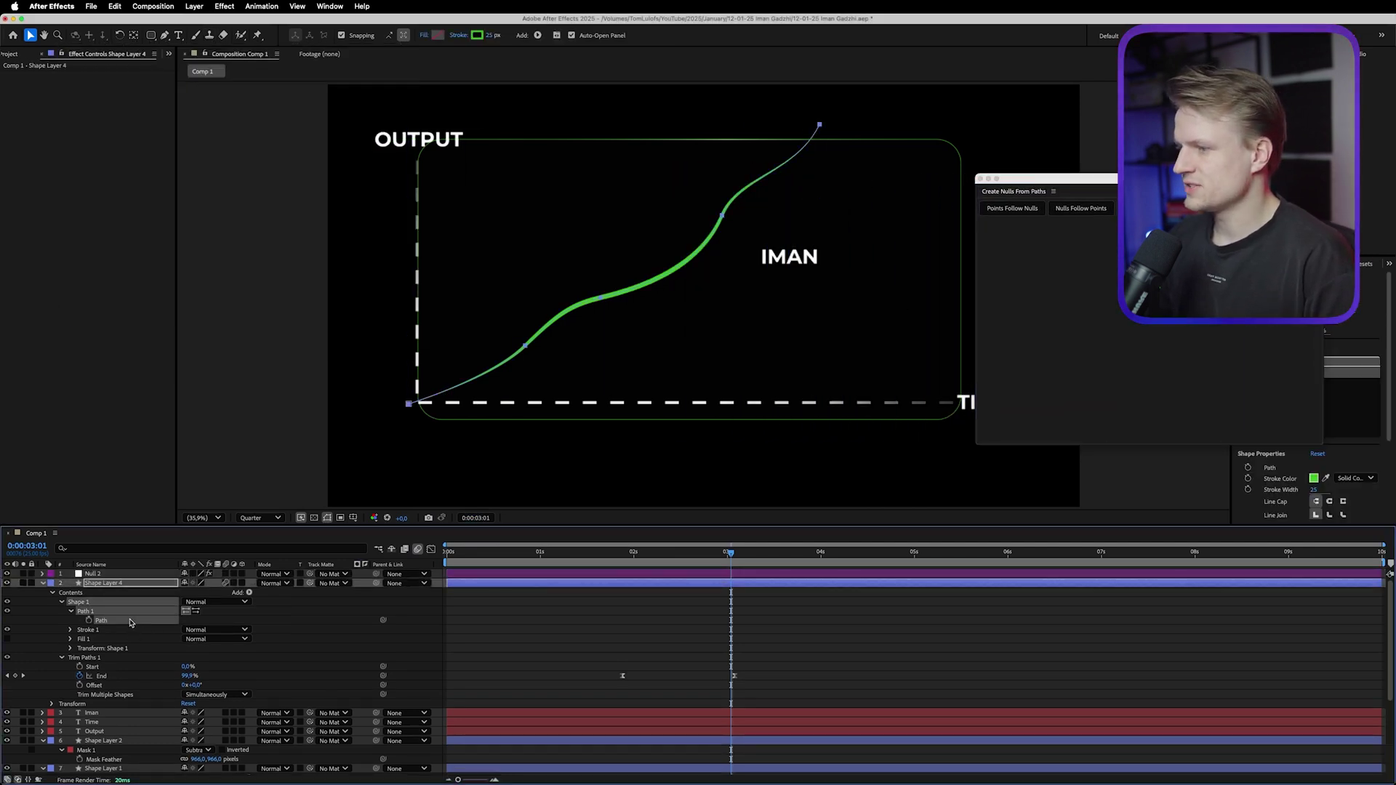
{"action": "left_click", "coordinate": [121, 573]}
{"action": "left_click", "coordinate": [596, 593]}
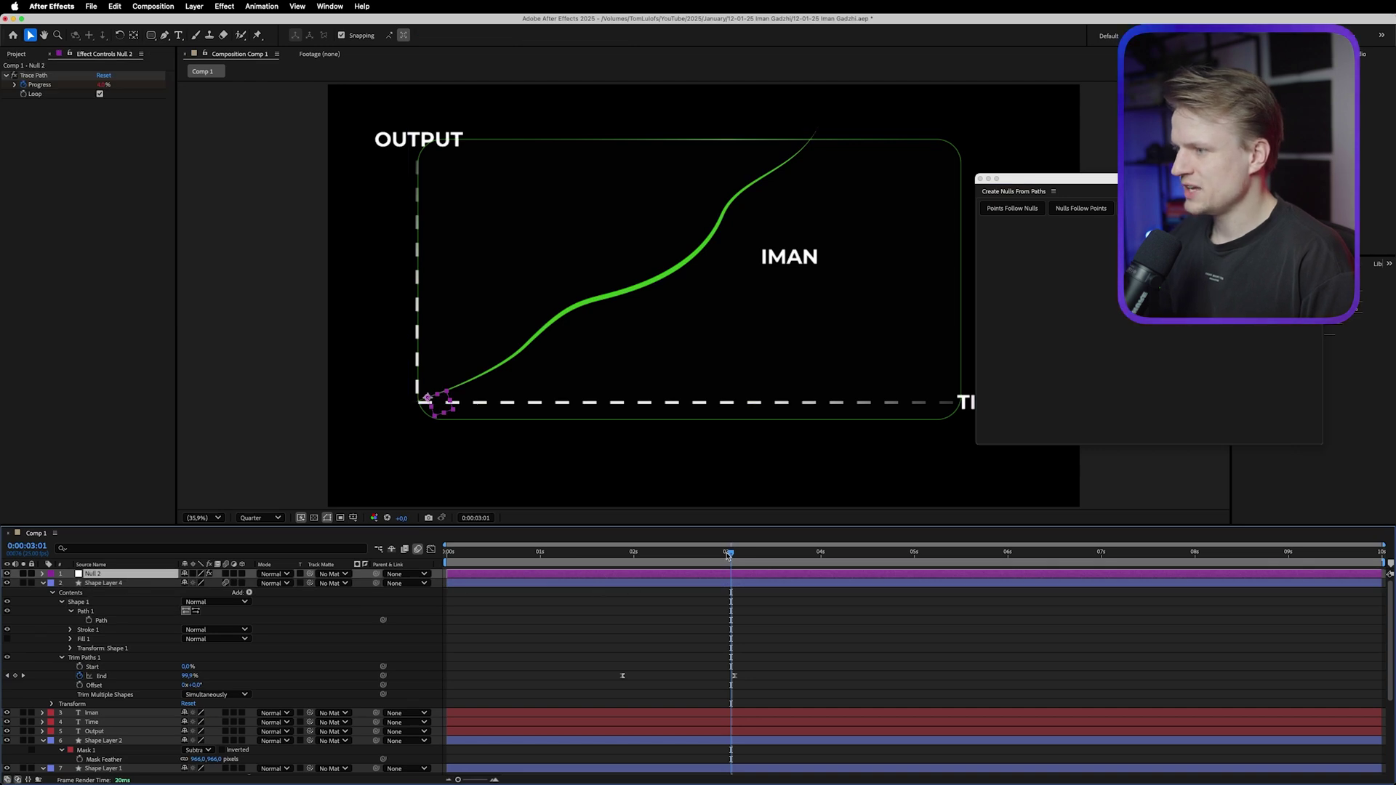
{"action": "left_click_drag", "start_coordinate": [728, 554], "coordinate": [610, 560]}
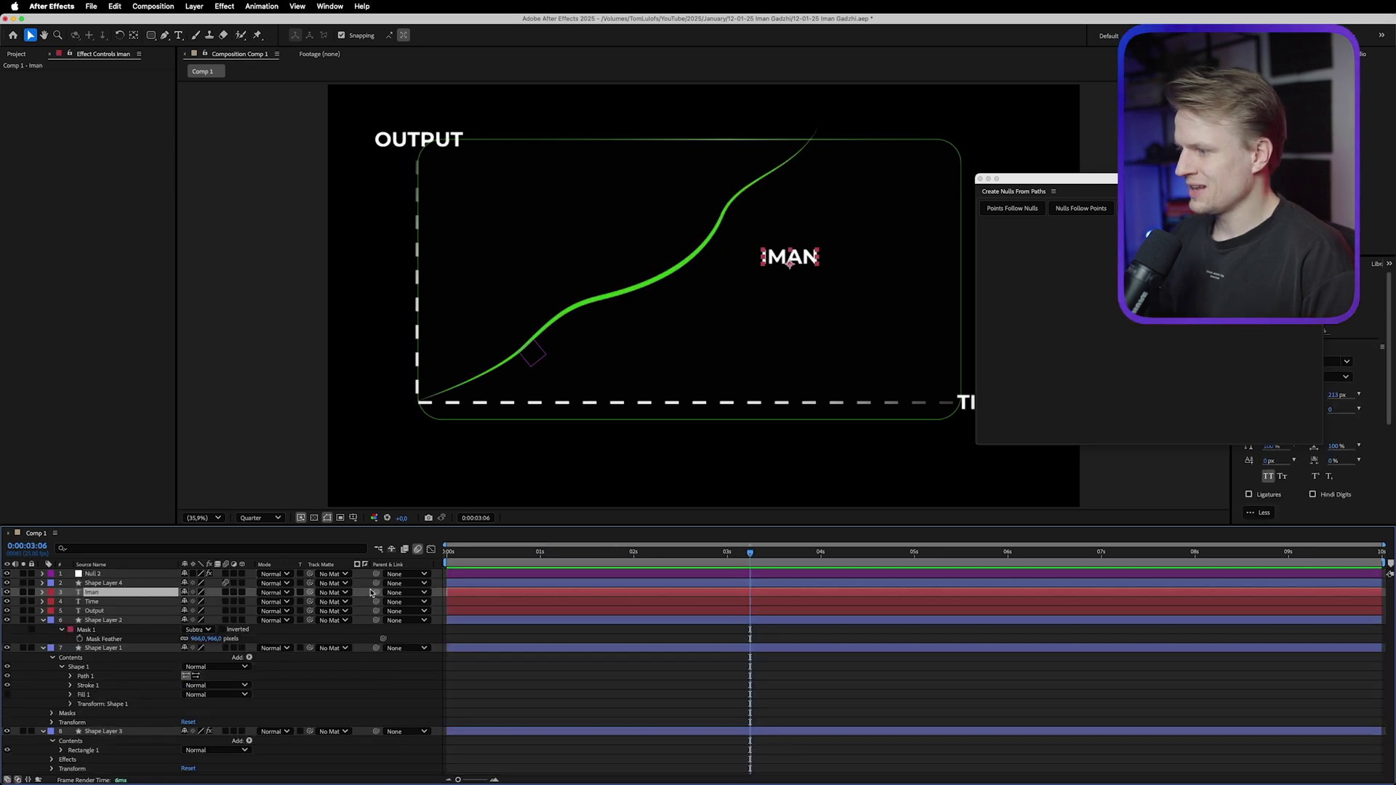
Parent the Iman text layer to the tracing null and scrub back to check the attachment.
{"action": "left_click", "coordinate": [110, 574]}
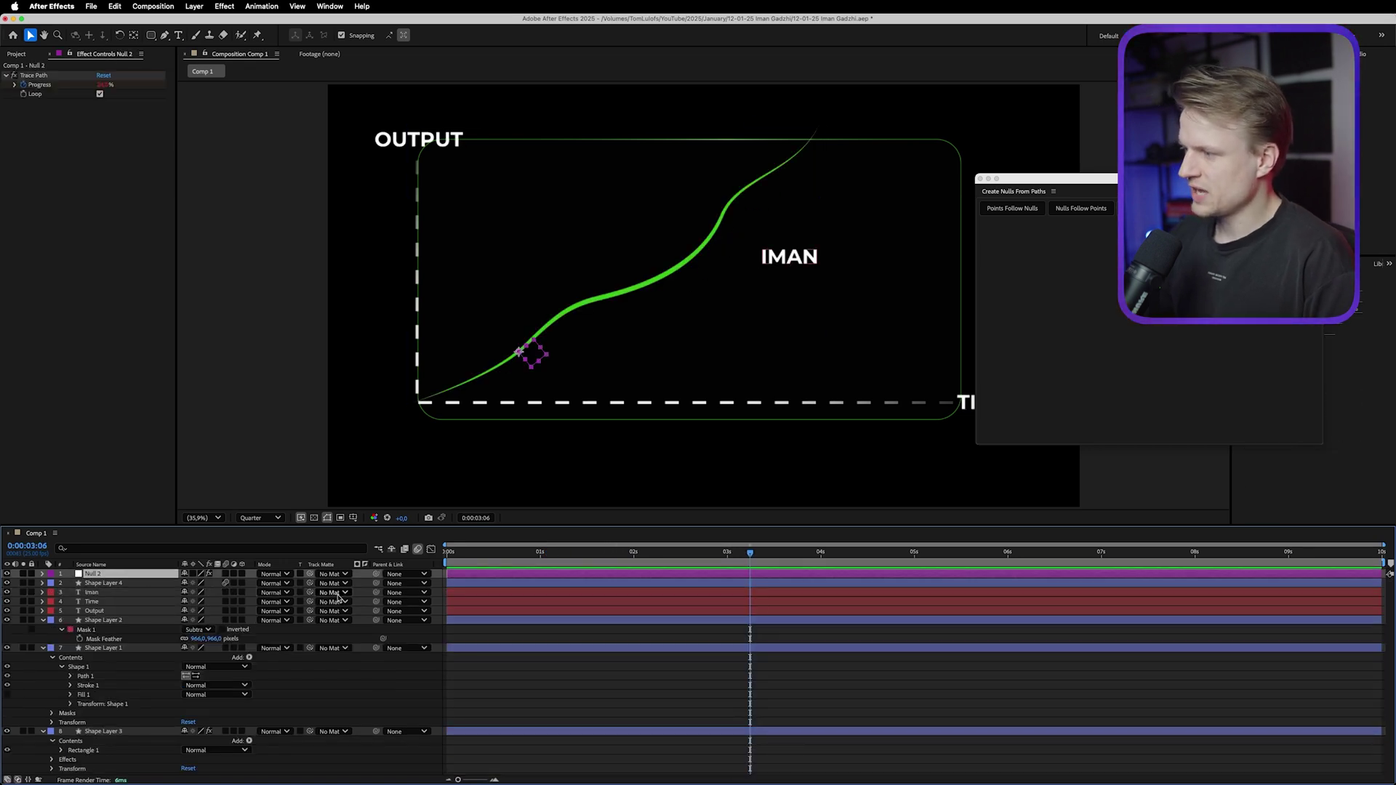
{"action": "left_click", "coordinate": [88, 592]}
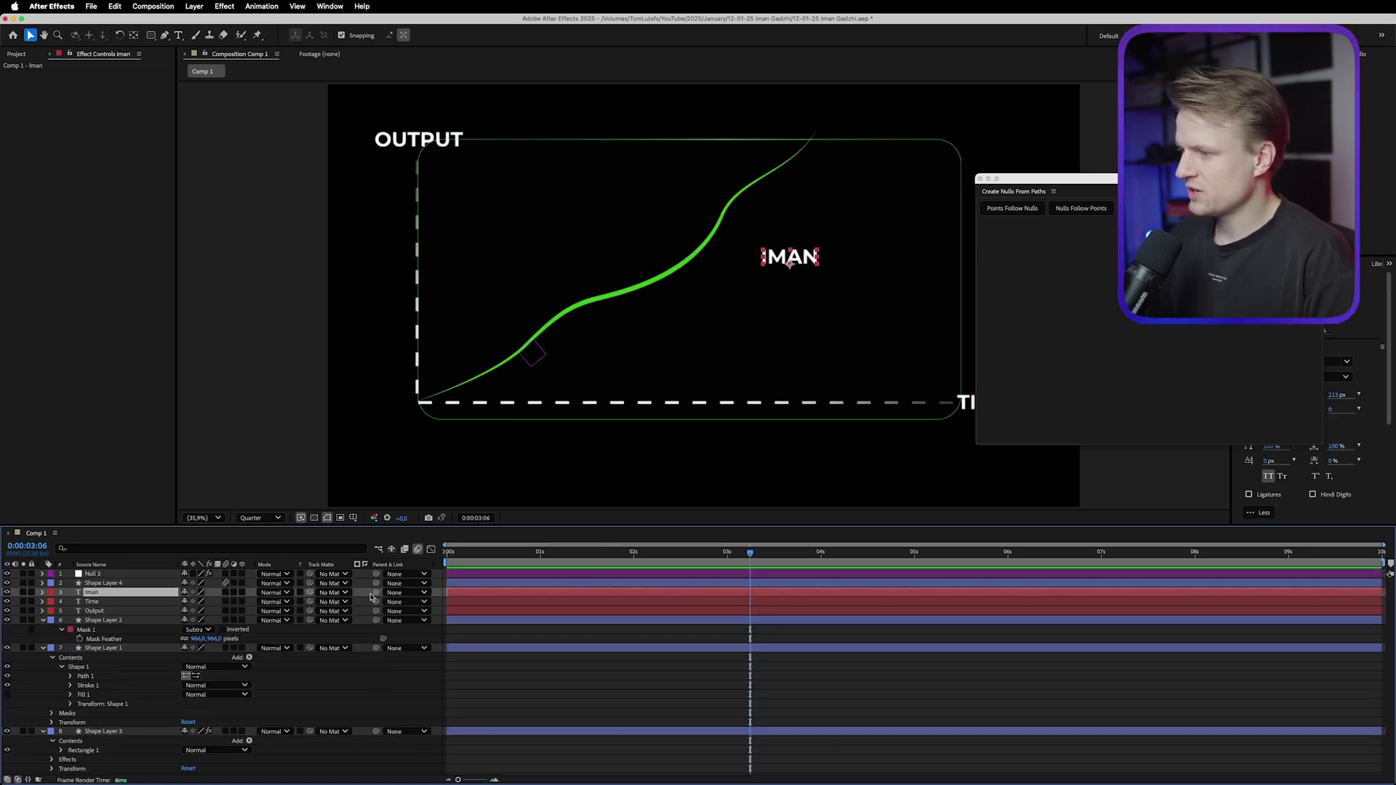
{"action": "left_click_drag", "start_coordinate": [376, 592], "coordinate": [91, 574]}
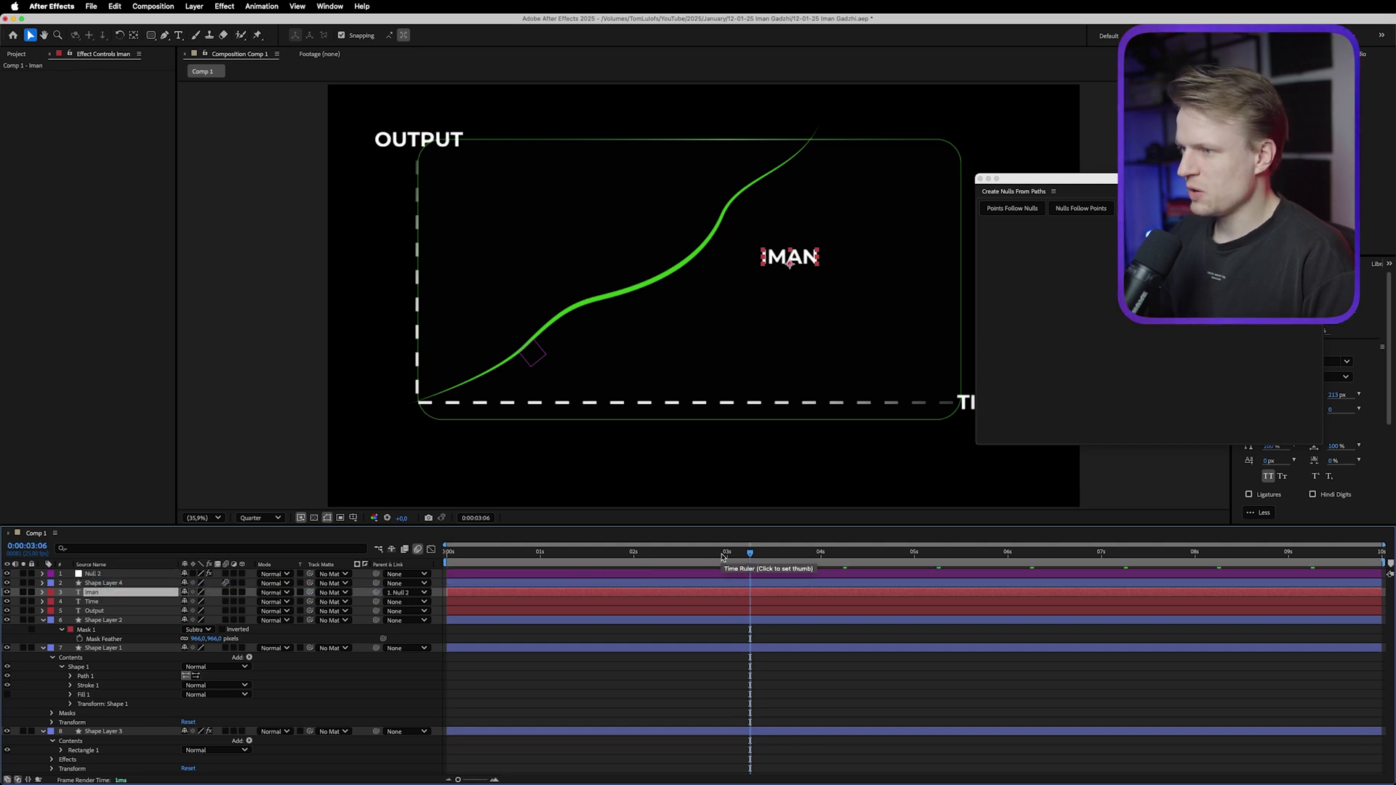
{"action": "left_click_drag", "start_coordinate": [724, 559], "coordinate": [655, 564]}
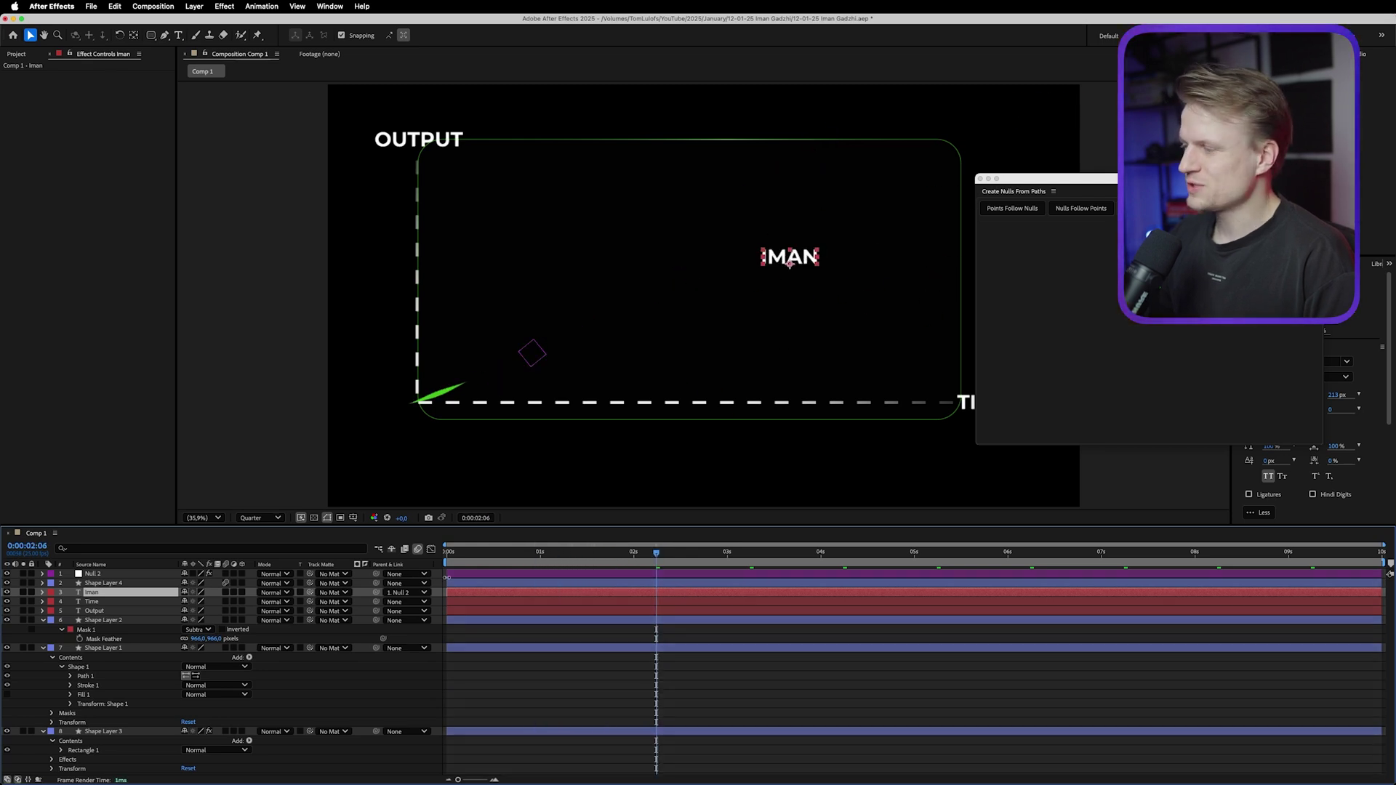
Delete the Rotation expression from the tracing null's transform properties.
{"action": "left_click", "coordinate": [42, 574]}
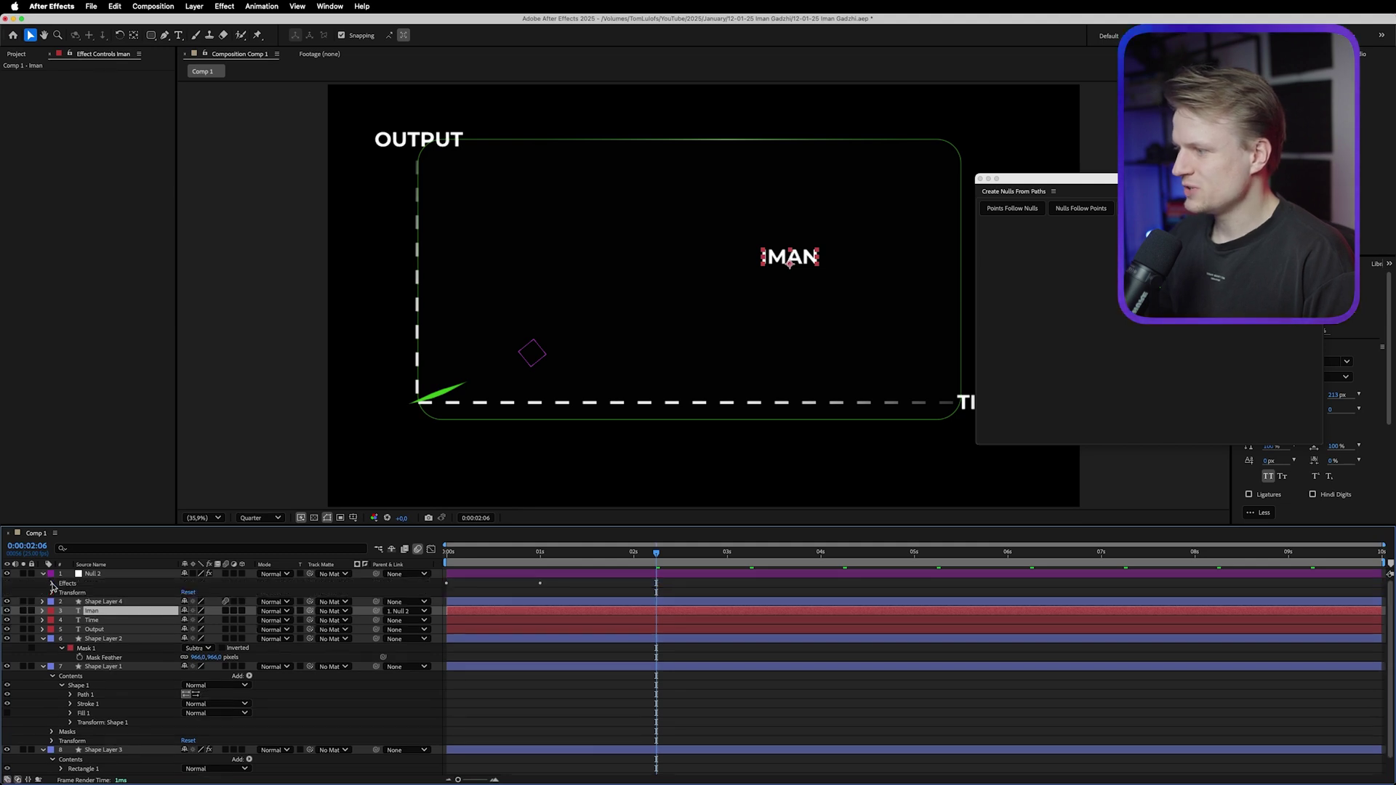
{"action": "left_click", "coordinate": [52, 593]}
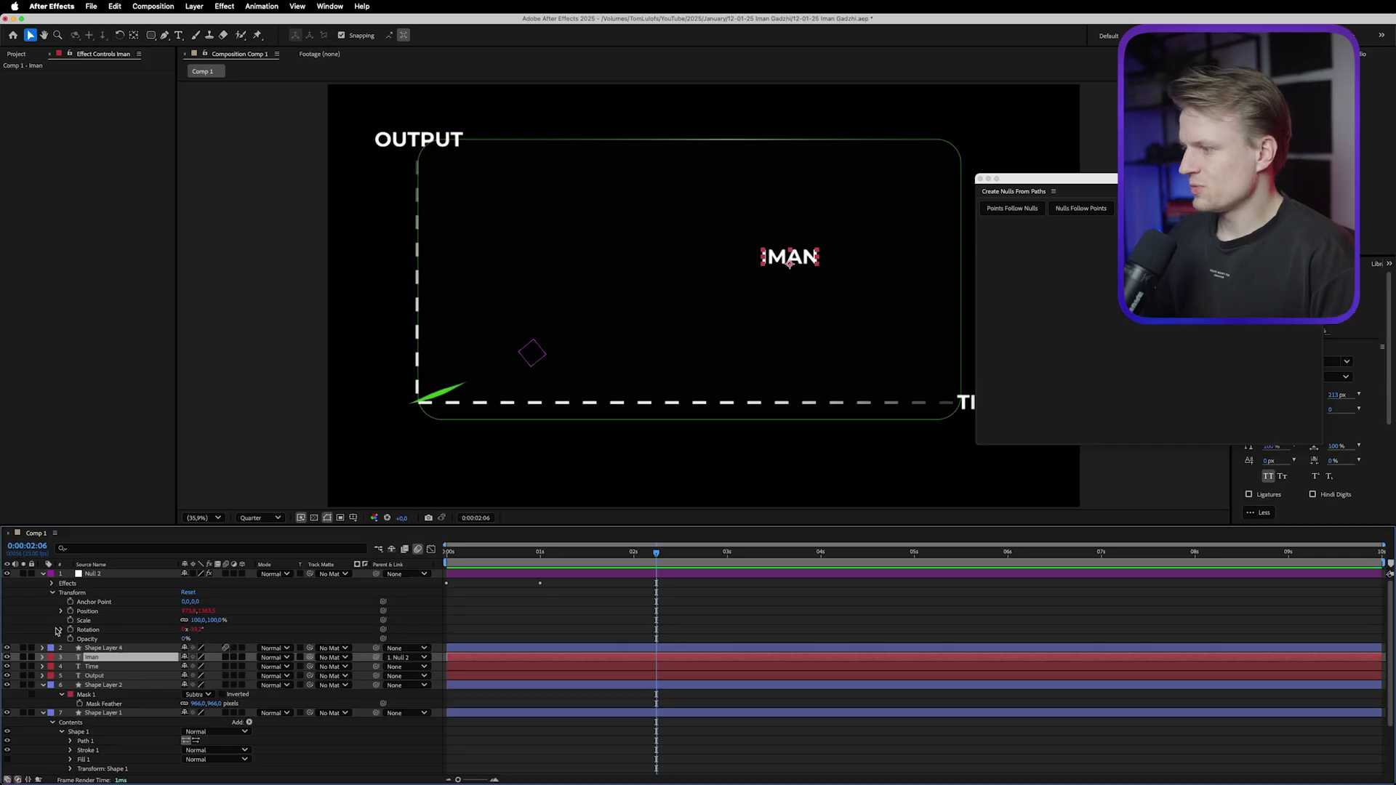
{"action": "left_click", "coordinate": [61, 631]}
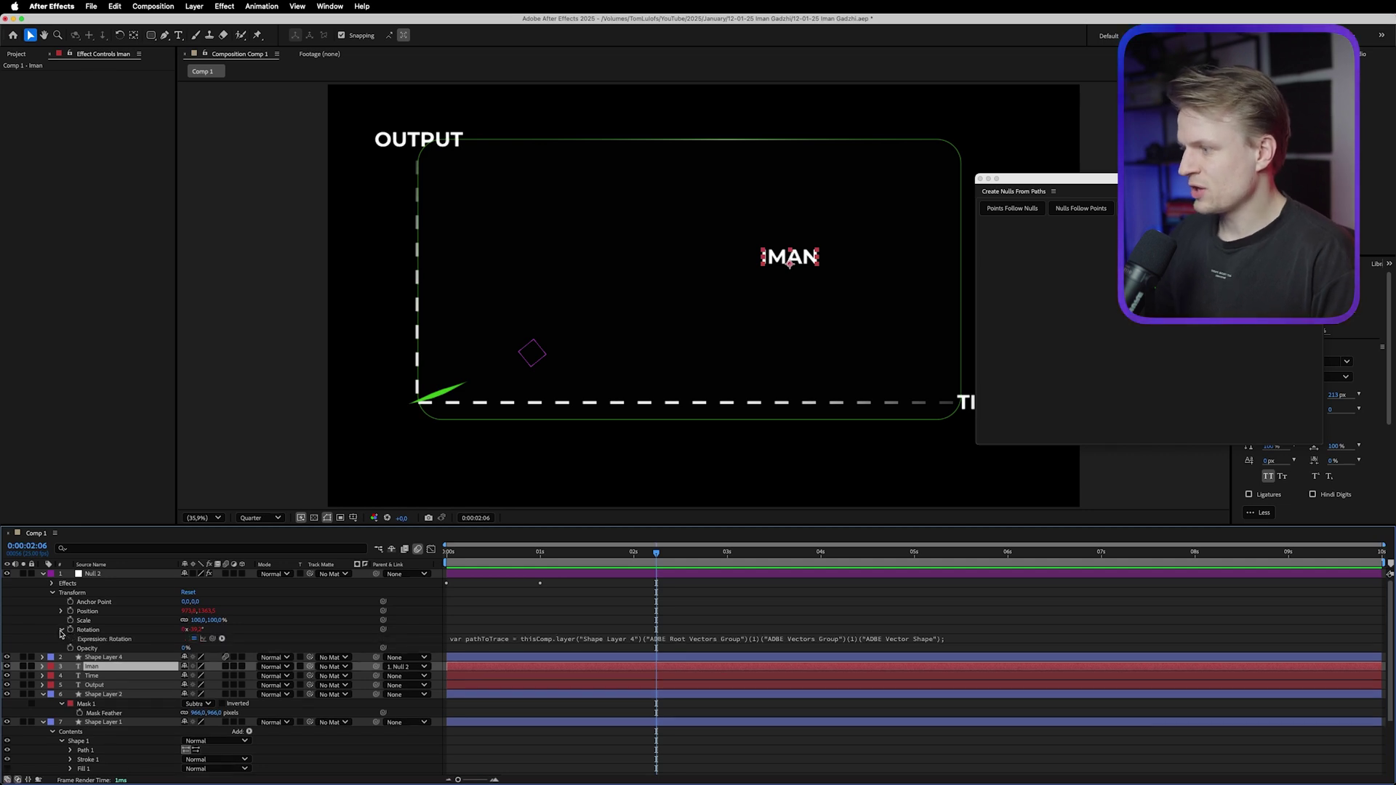
{"action": "left_click", "coordinate": [487, 640]}
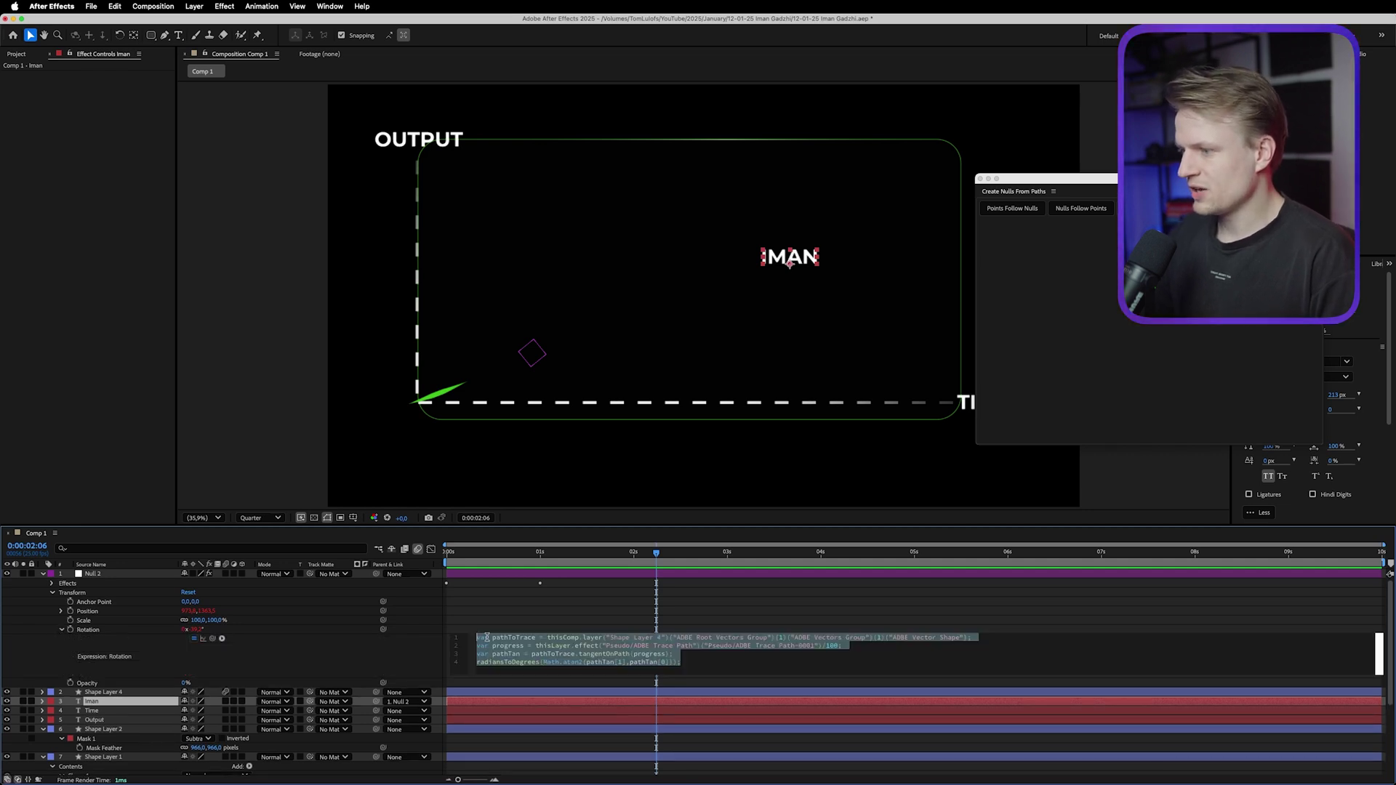
{"action": "key", "text": "BackSpace"}
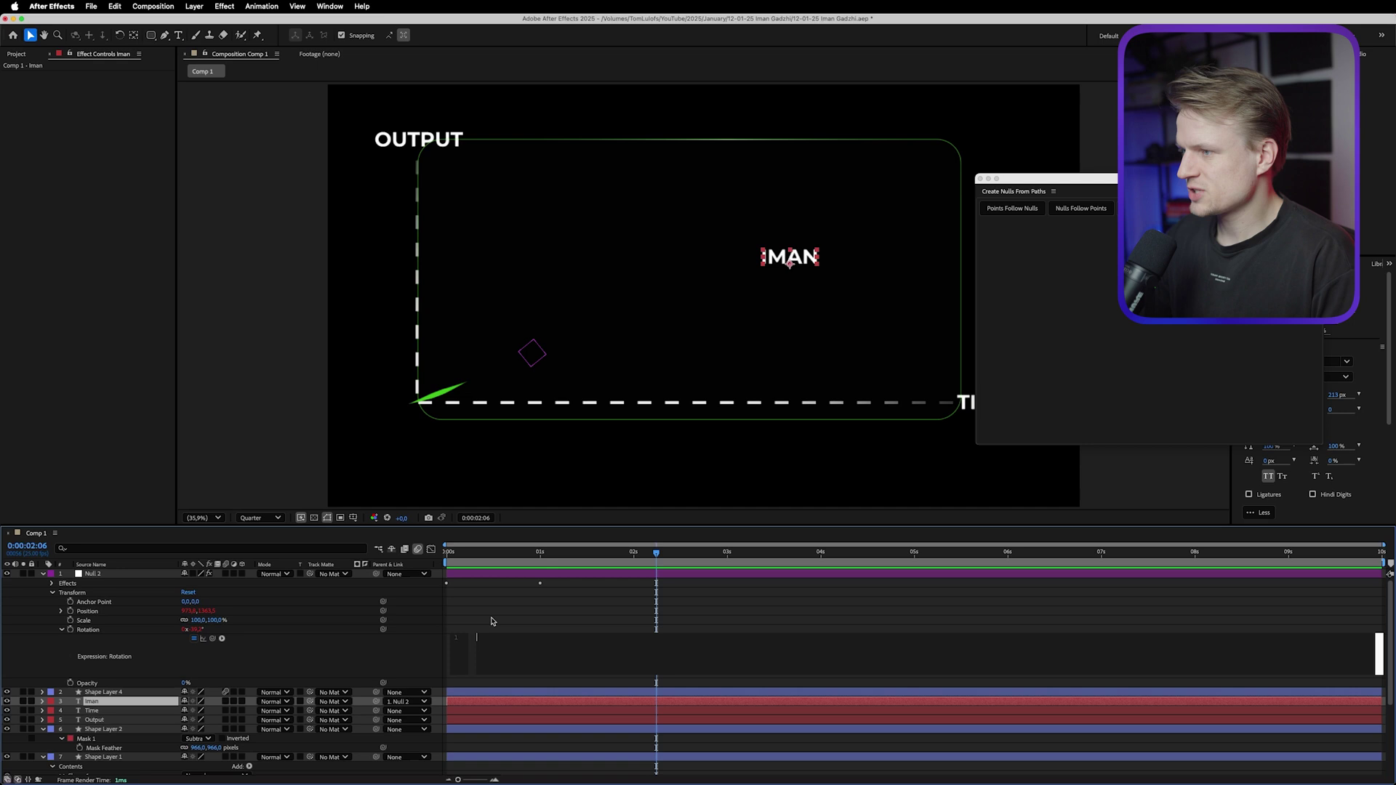
{"action": "left_click", "coordinate": [492, 623]}
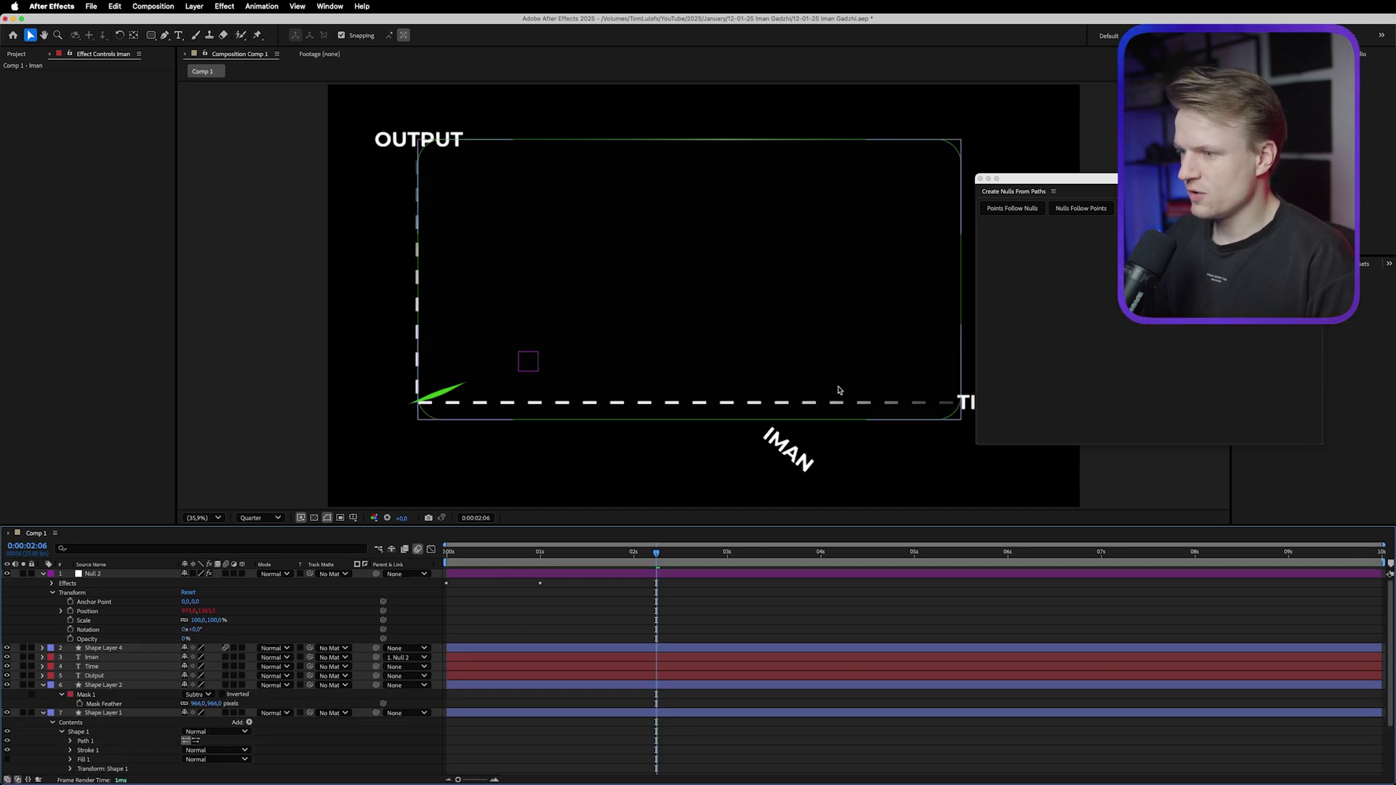
Set the Iman text layer's rotation to 0° and move the text right beside the tracing null.
{"action": "left_click", "coordinate": [787, 450]}
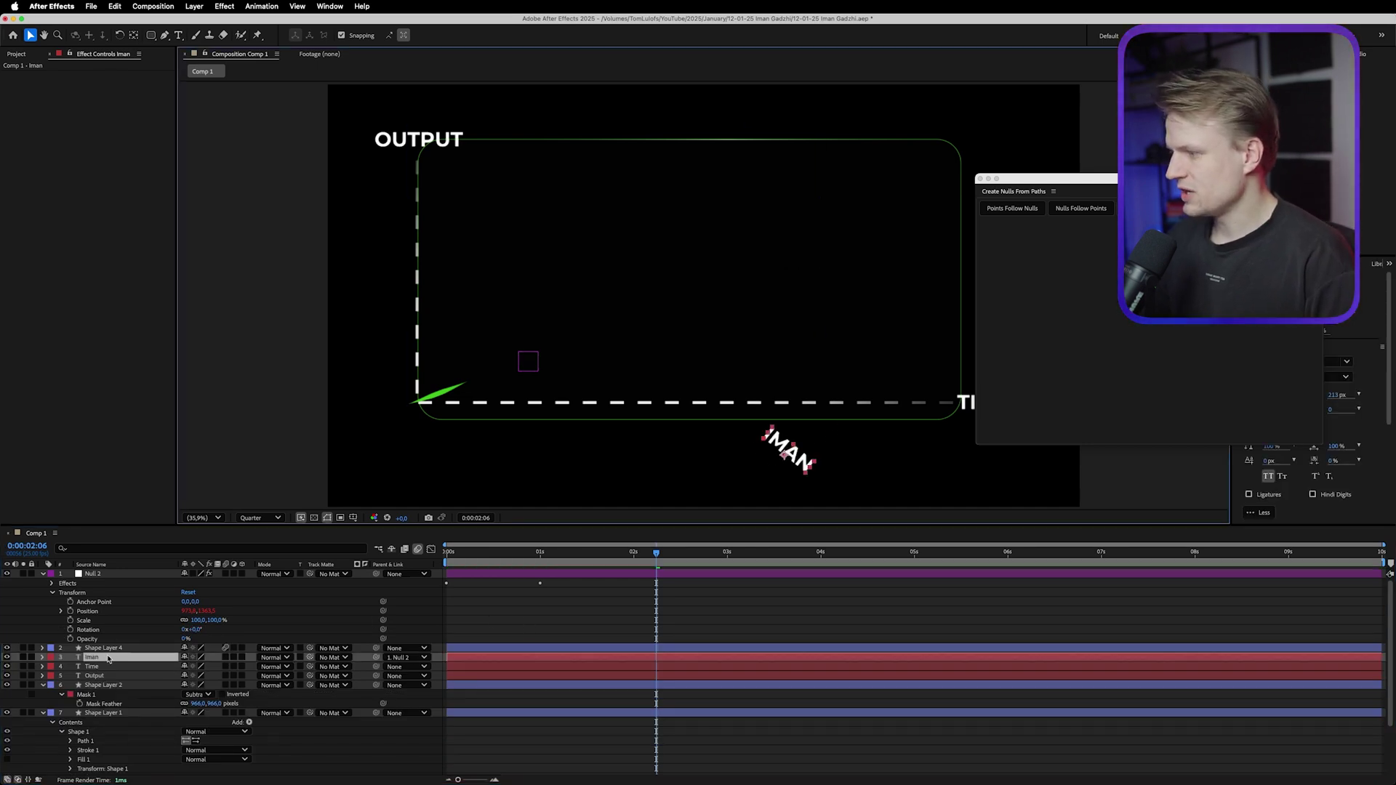
{"action": "key", "text": "r"}
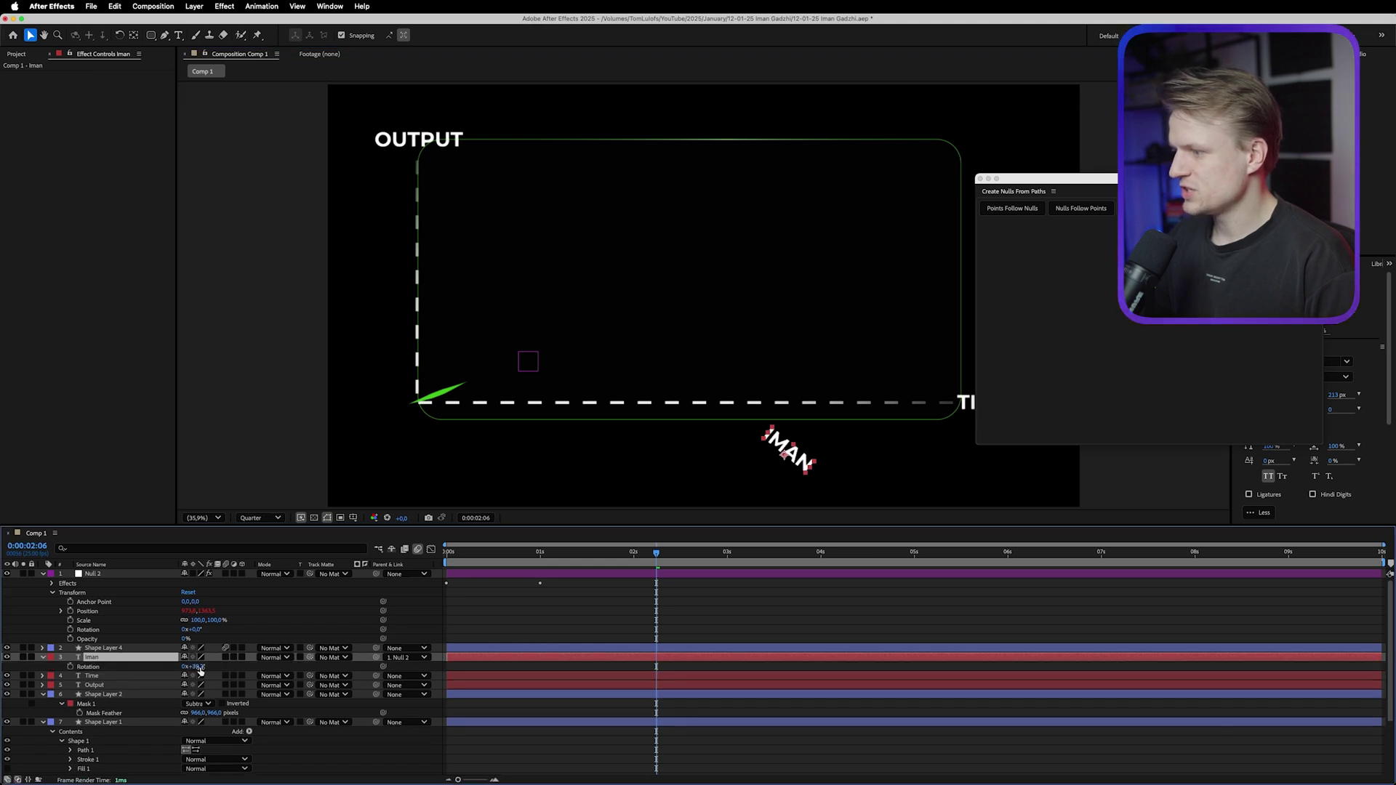
{"action": "type", "text": "0"}
{"action": "key", "text": "Return"}
{"action": "left_click", "coordinate": [648, 595]}
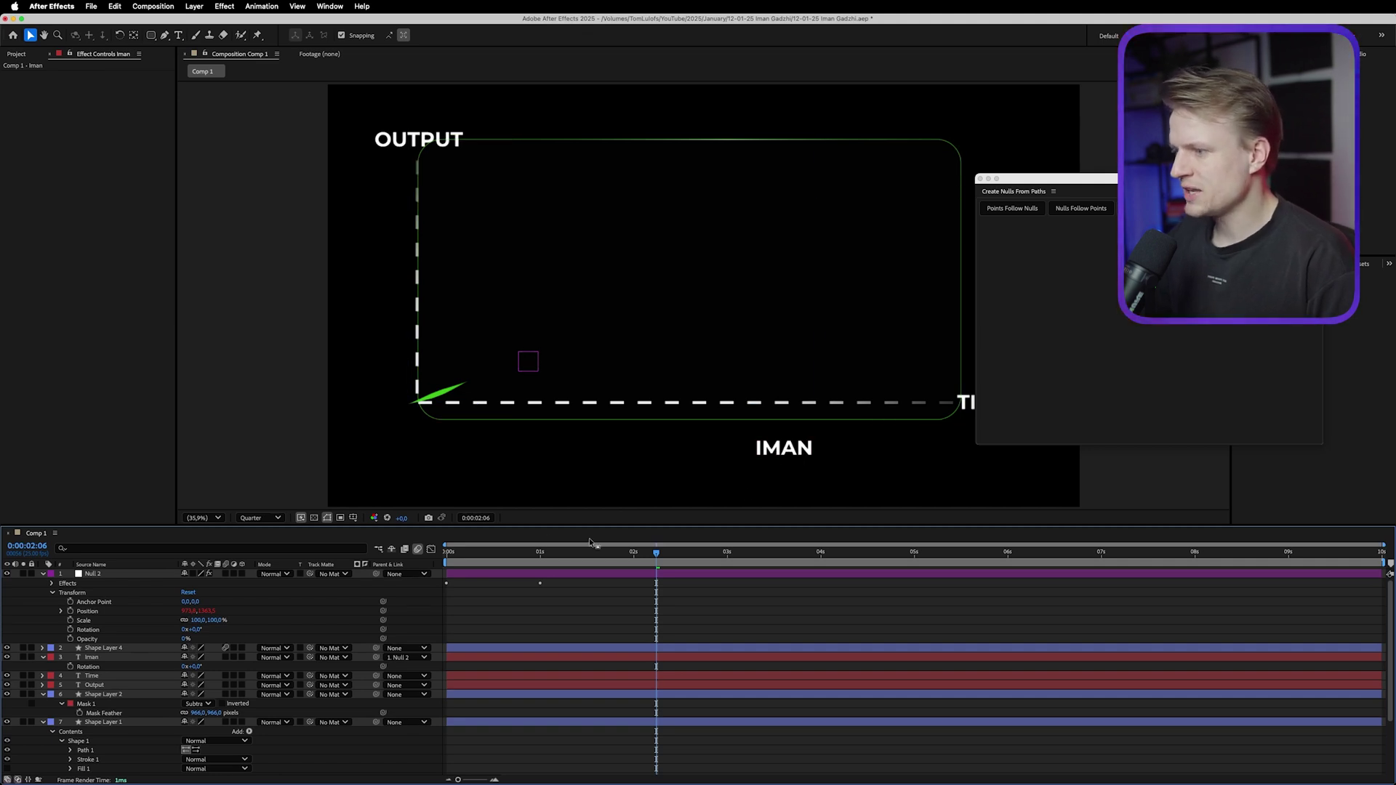
{"action": "left_click_drag", "start_coordinate": [589, 551], "coordinate": [582, 555]}
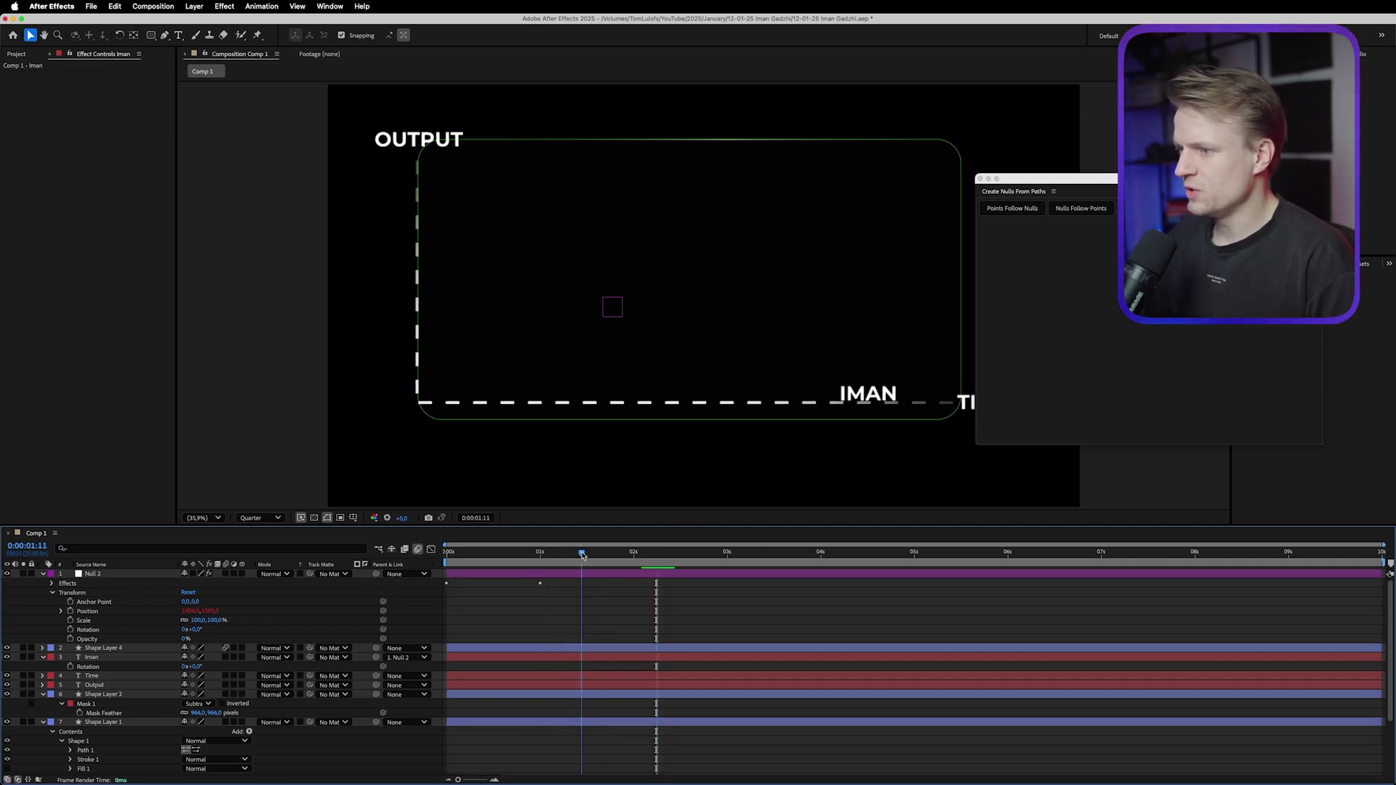
{"action": "left_click", "coordinate": [878, 397]}
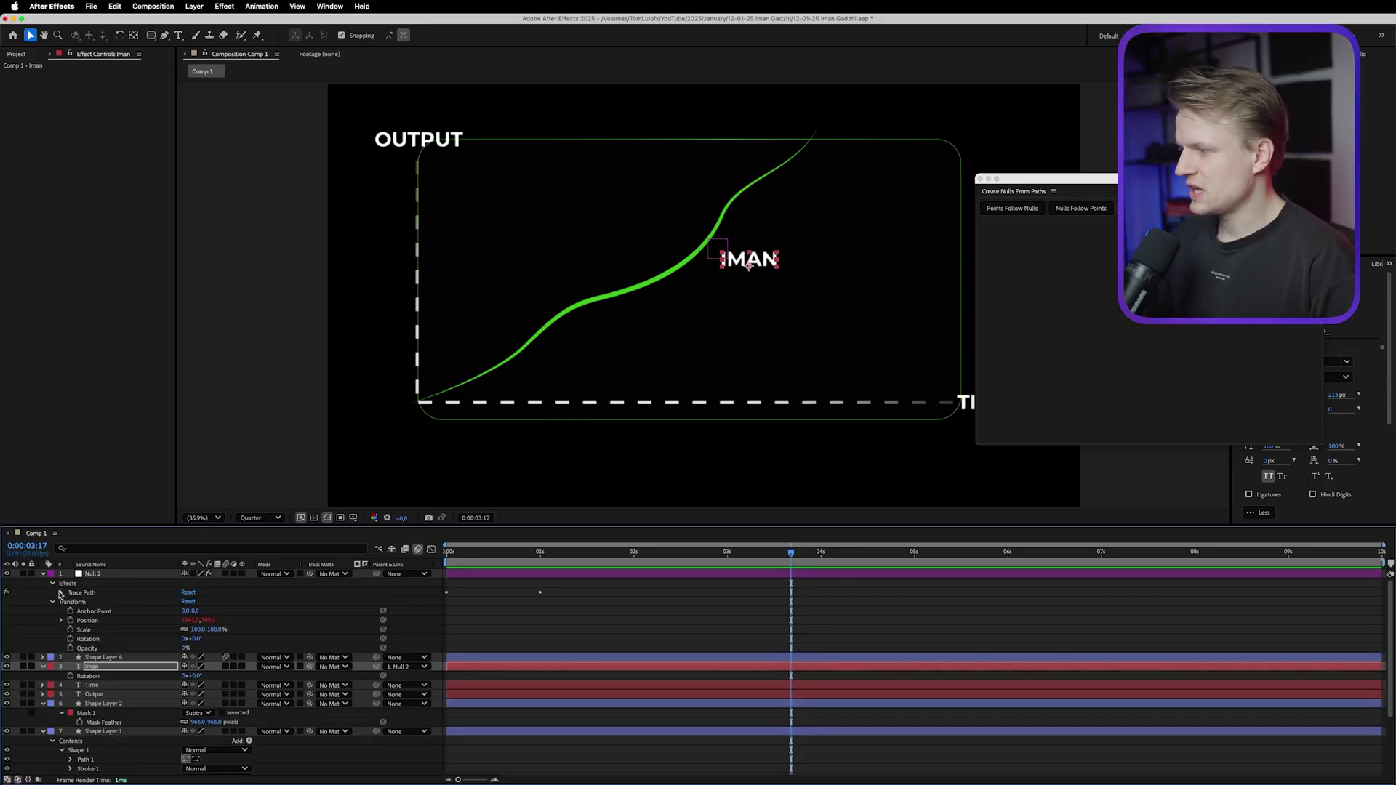
Link the null's Trace Path Progress to the End property of the green curve's Trim Paths.
{"action": "left_click", "coordinate": [61, 594]}
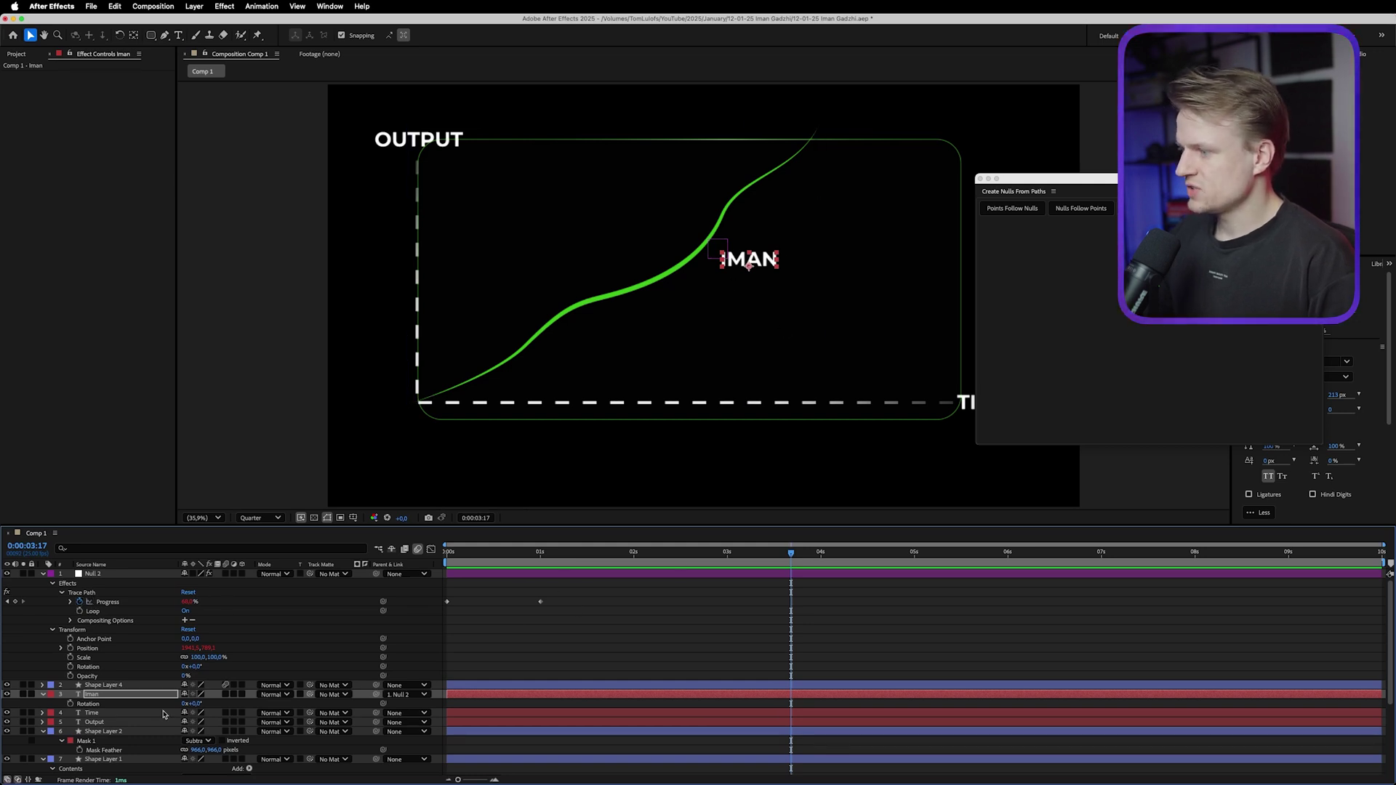
{"action": "left_click", "coordinate": [42, 685]}
{"action": "scroll", "coordinate": [42, 688], "scroll_direction": "down", "scroll_amount": 2}
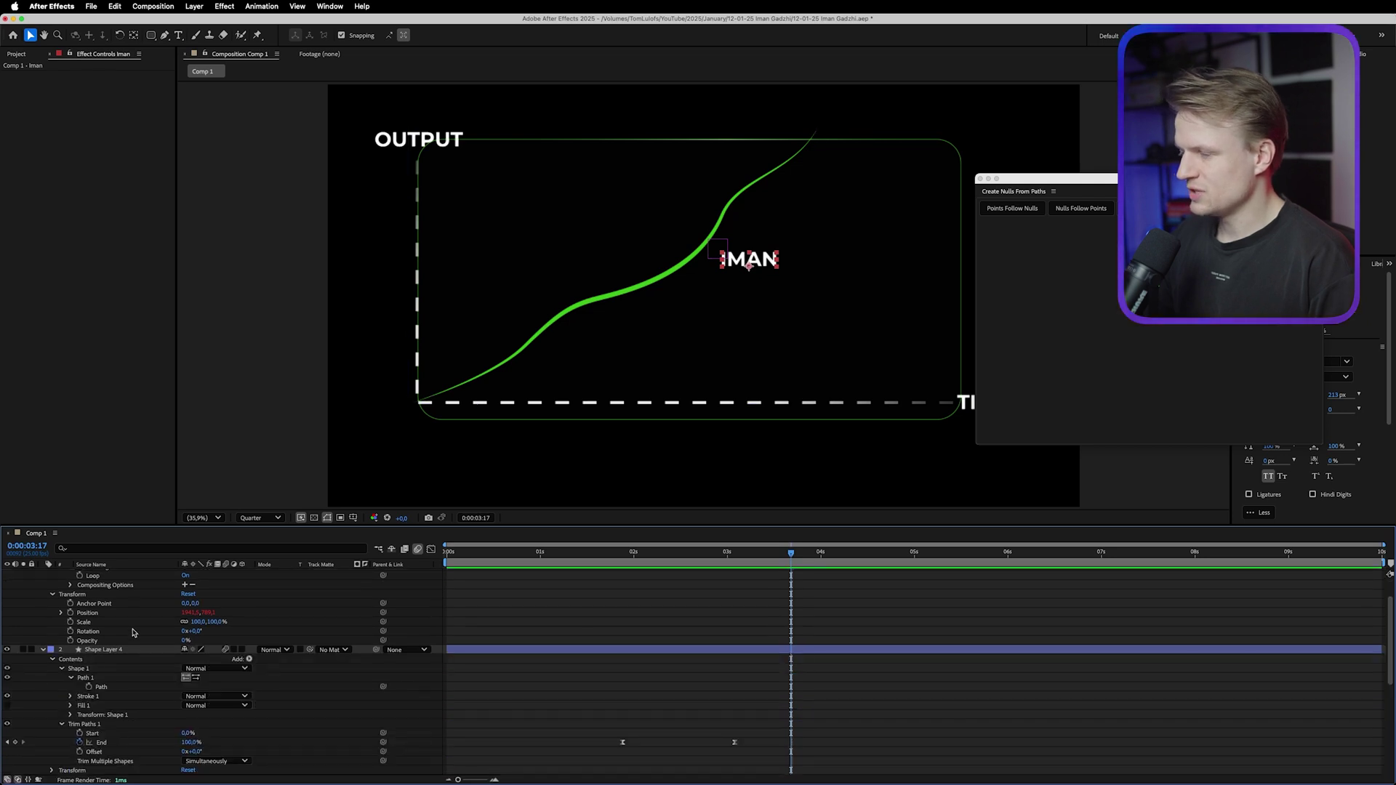
{"action": "left_click", "coordinate": [62, 677]}
{"action": "left_click", "coordinate": [77, 677]}
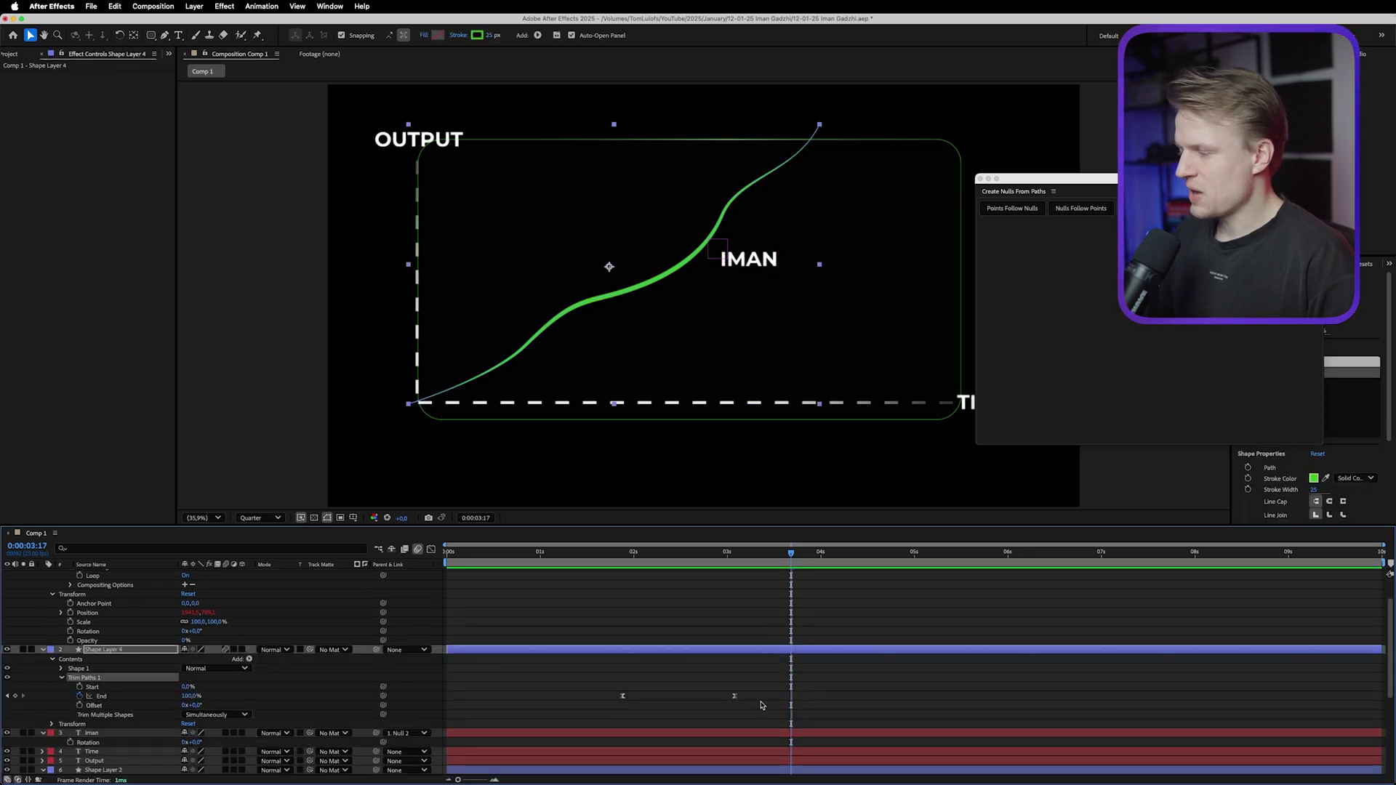
{"action": "scroll", "coordinate": [763, 704], "scroll_direction": "up", "scroll_amount": 2}
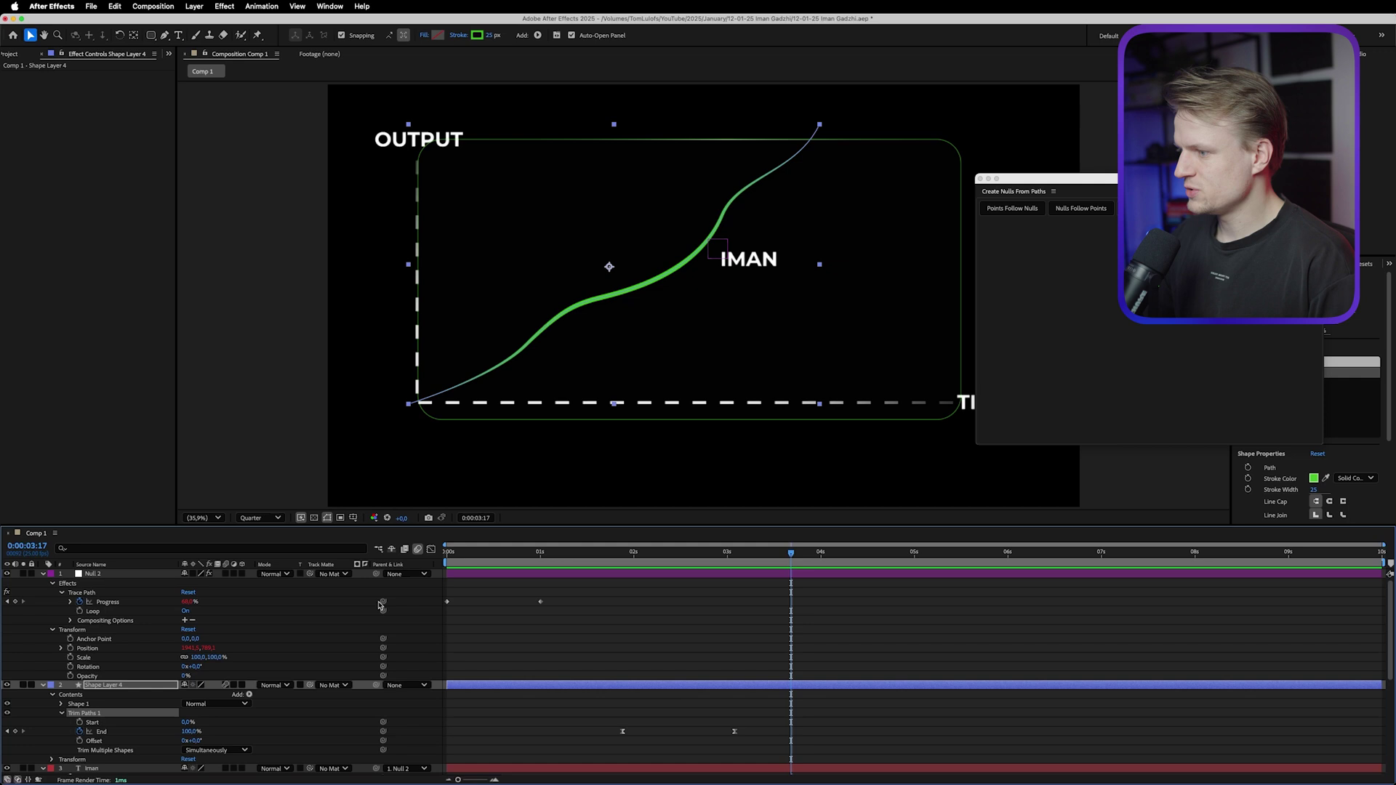
{"action": "mouse_move", "coordinate": [328, 601]}
{"action": "left_mouse_down"}
{"action": "mouse_move", "coordinate": [138, 603]}
{"action": "mouse_move", "coordinate": [120, 731]}
{"action": "mouse_move", "coordinate": [133, 734]}
{"action": "left_mouse_up"}
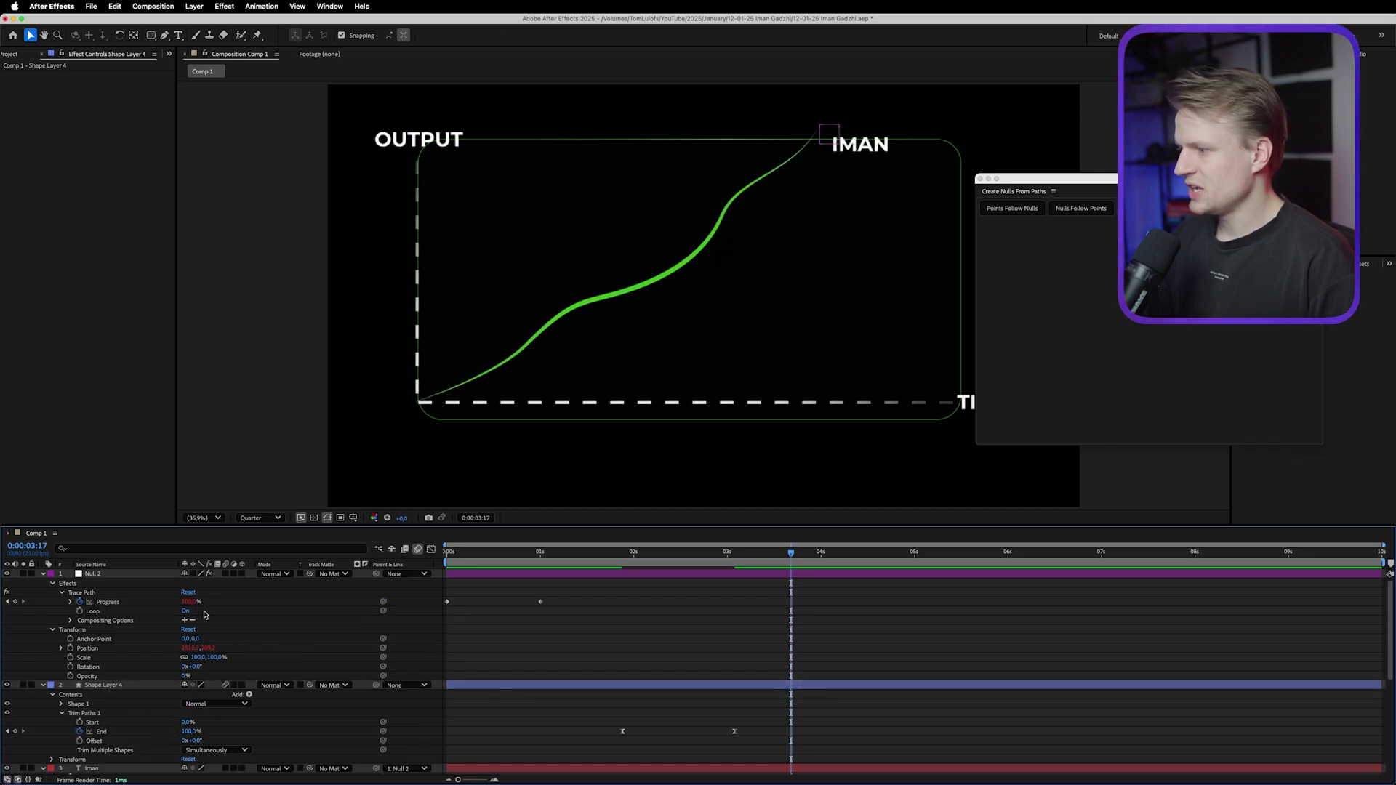
Move the curve's last trim End keyframe to 0:00:03:20 and preview the label following the line.
{"action": "left_click", "coordinate": [616, 683]}
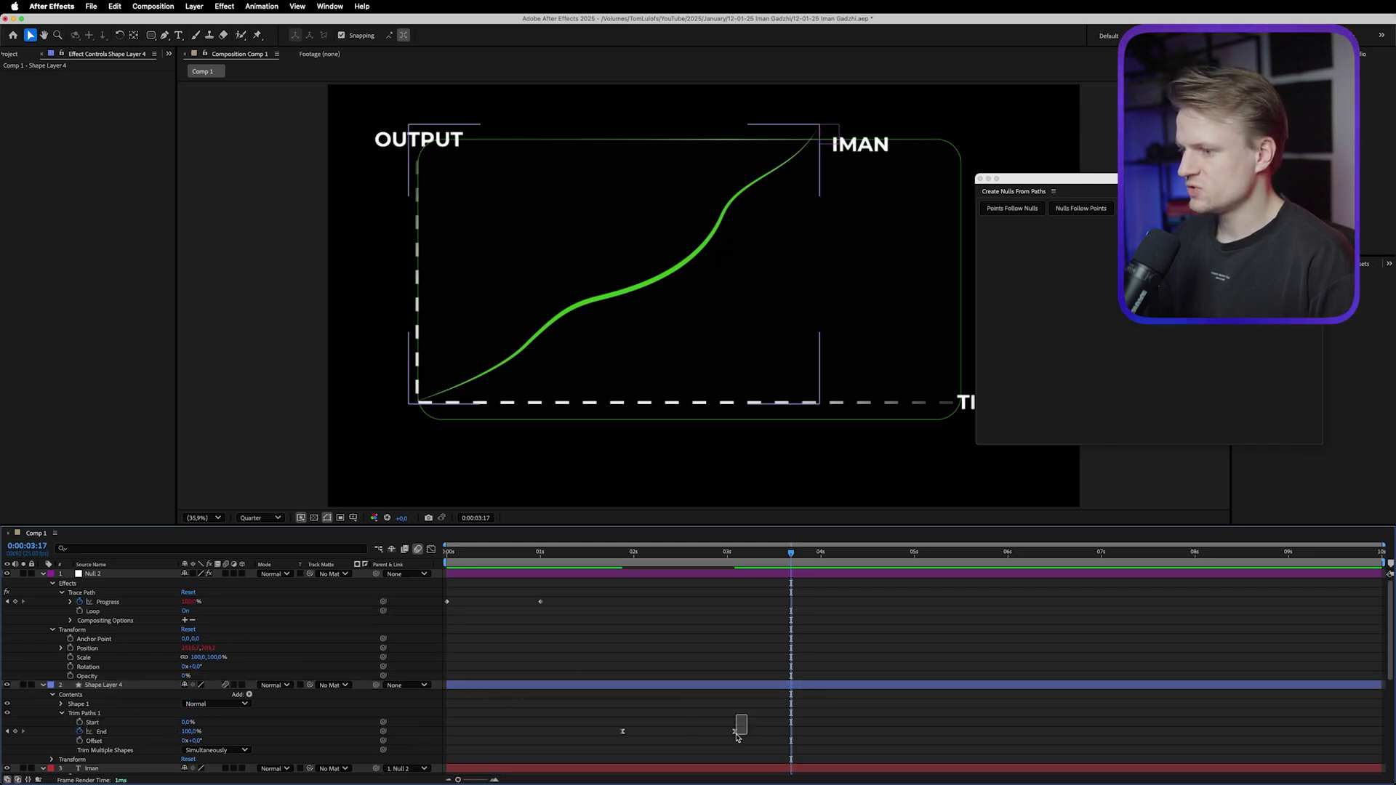
{"action": "left_click_drag", "start_coordinate": [736, 735], "coordinate": [721, 750]}
{"action": "left_click", "coordinate": [804, 720]}
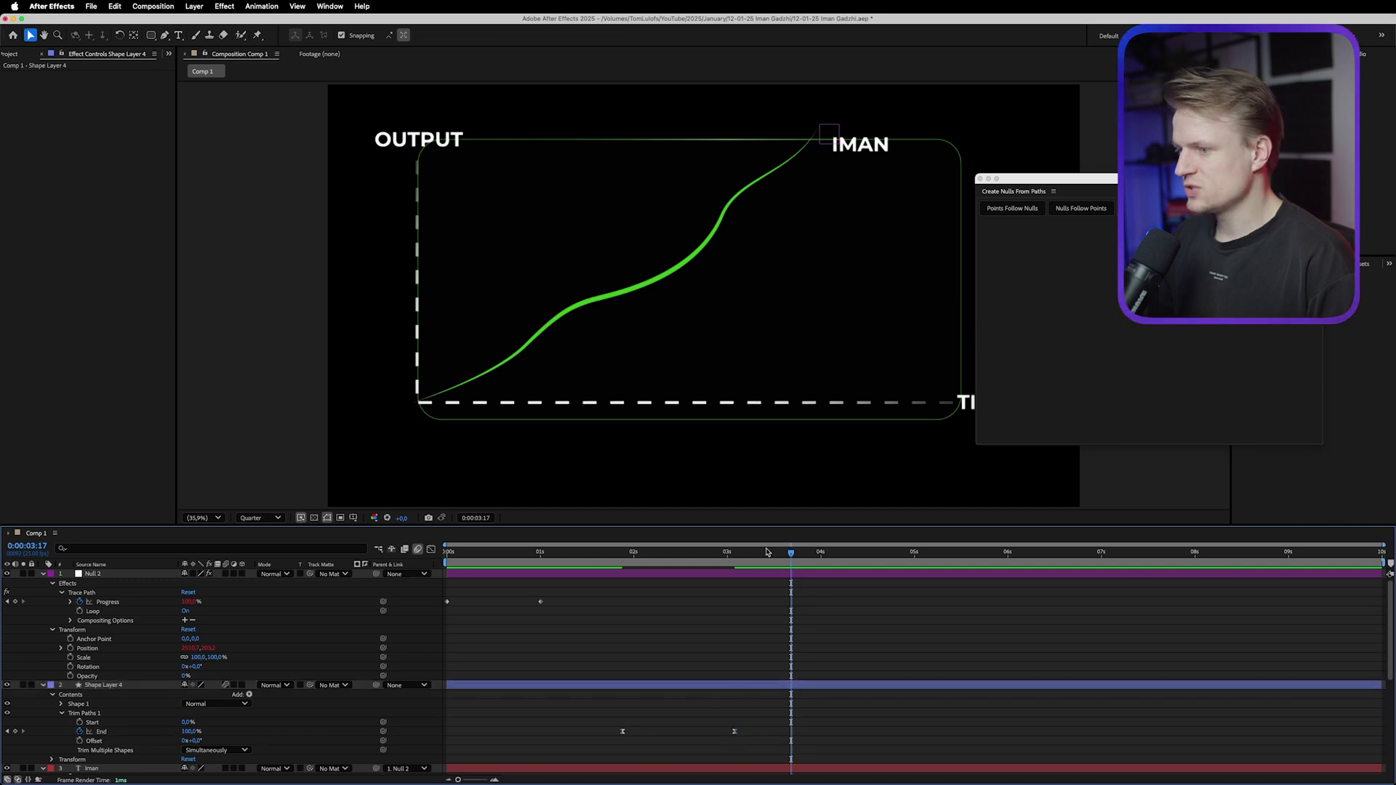
{"action": "mouse_move", "coordinate": [769, 557]}
{"action": "left_mouse_down"}
{"action": "mouse_move", "coordinate": [620, 567]}
{"action": "mouse_move", "coordinate": [701, 566]}
{"action": "left_mouse_up"}
{"action": "left_click_drag", "start_coordinate": [734, 733], "coordinate": [783, 733]}
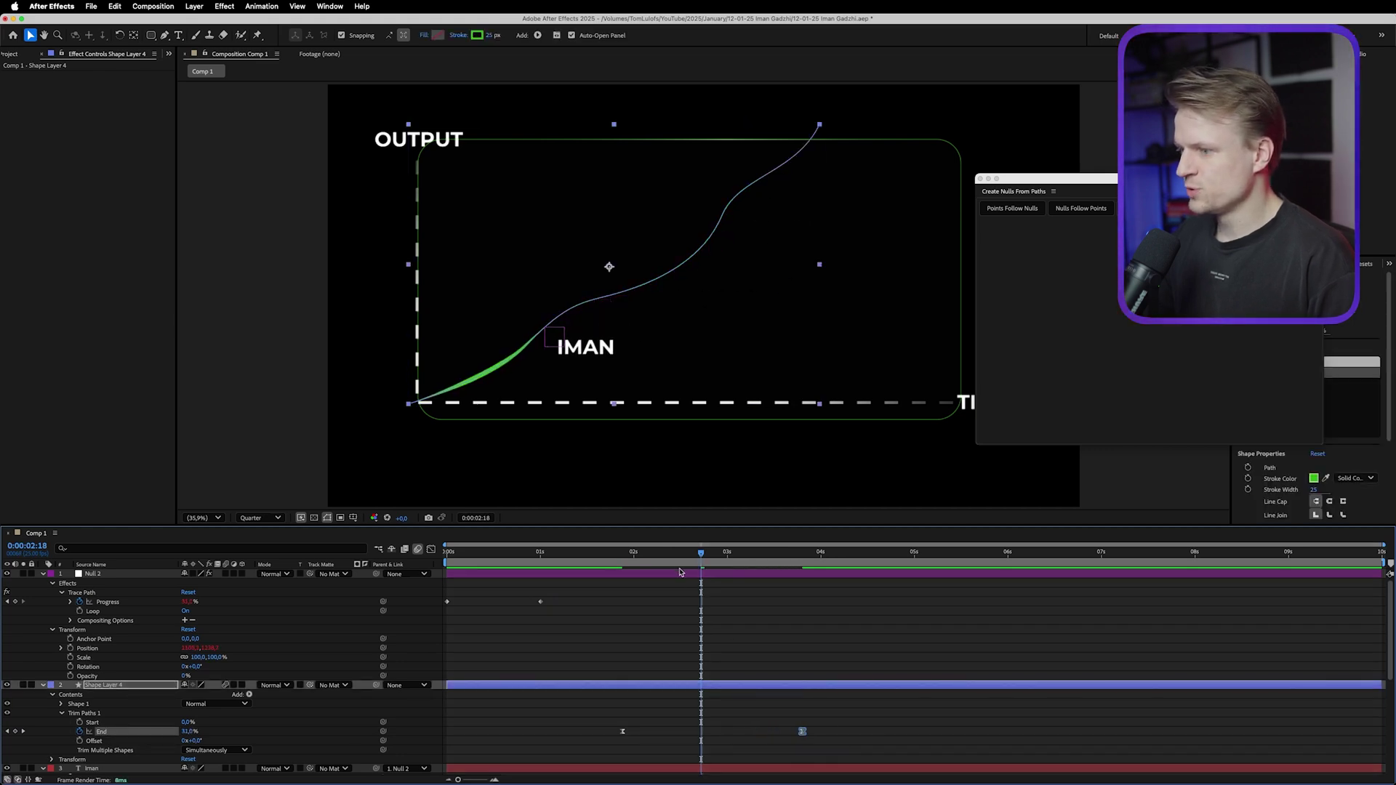
{"action": "left_click", "coordinate": [623, 567]}
{"action": "key", "text": "space"}
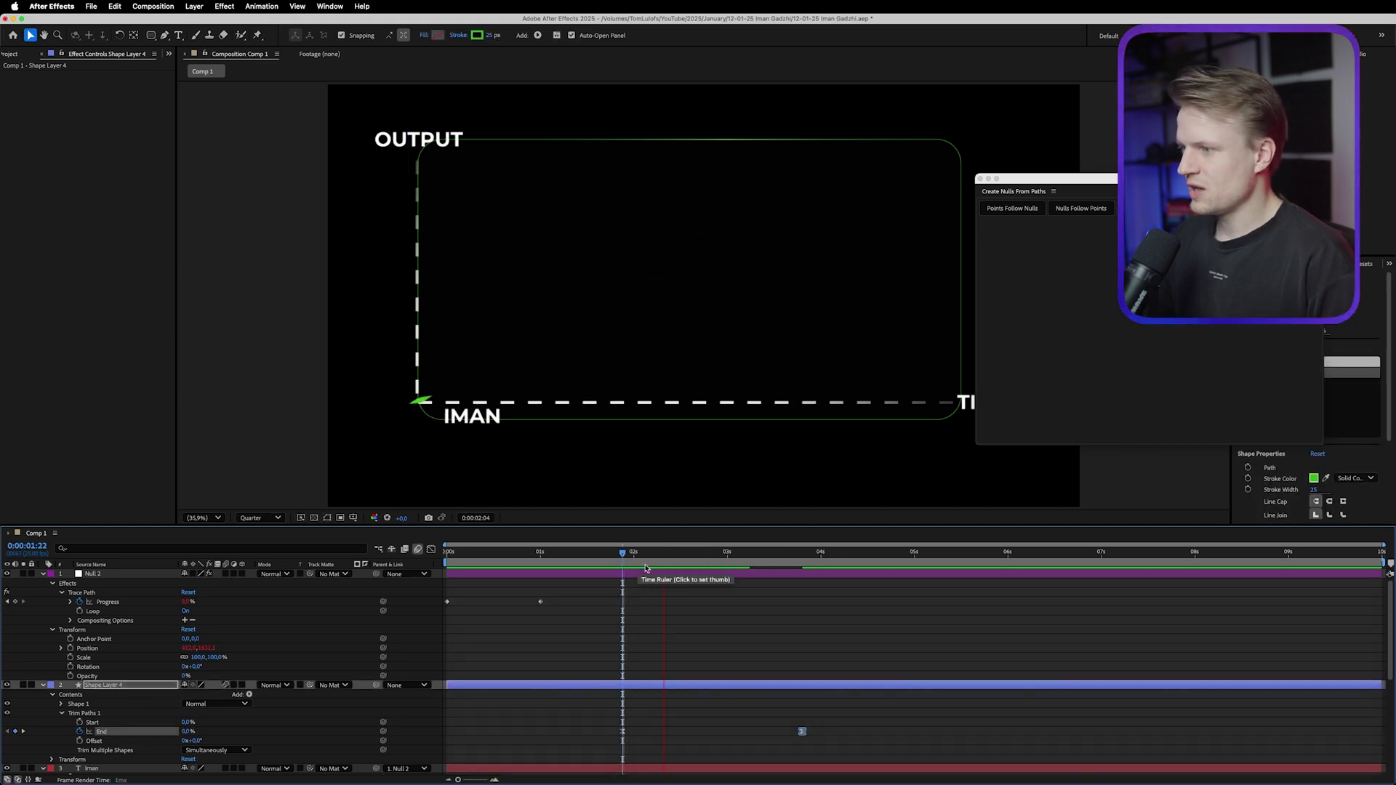
{"action": "left_click", "coordinate": [611, 554]}
{"action": "key", "text": "space"}
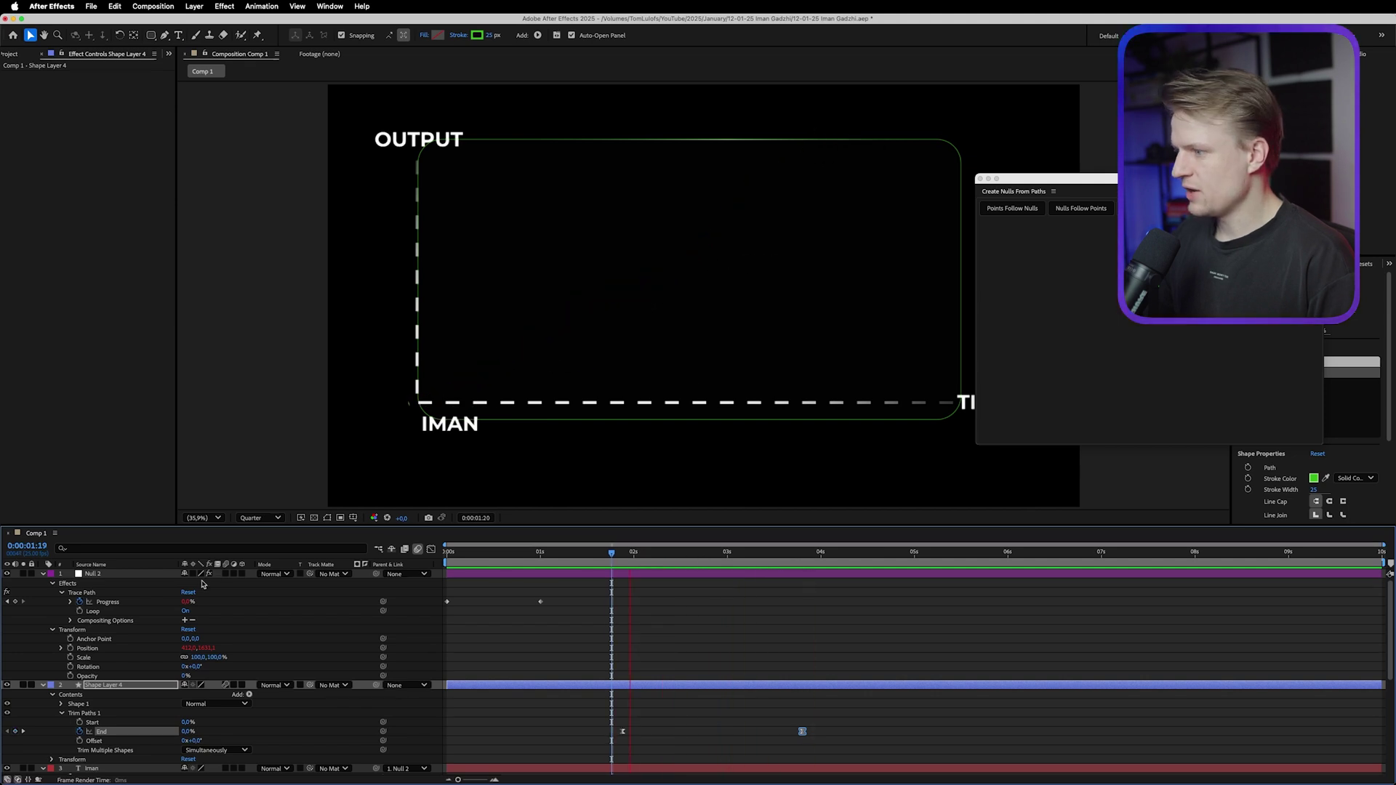
Enable motion blur for the Iman text layer and preview the animation from 0:00:01:22.
{"action": "scroll", "coordinate": [227, 707], "scroll_direction": "down", "scroll_amount": 3}
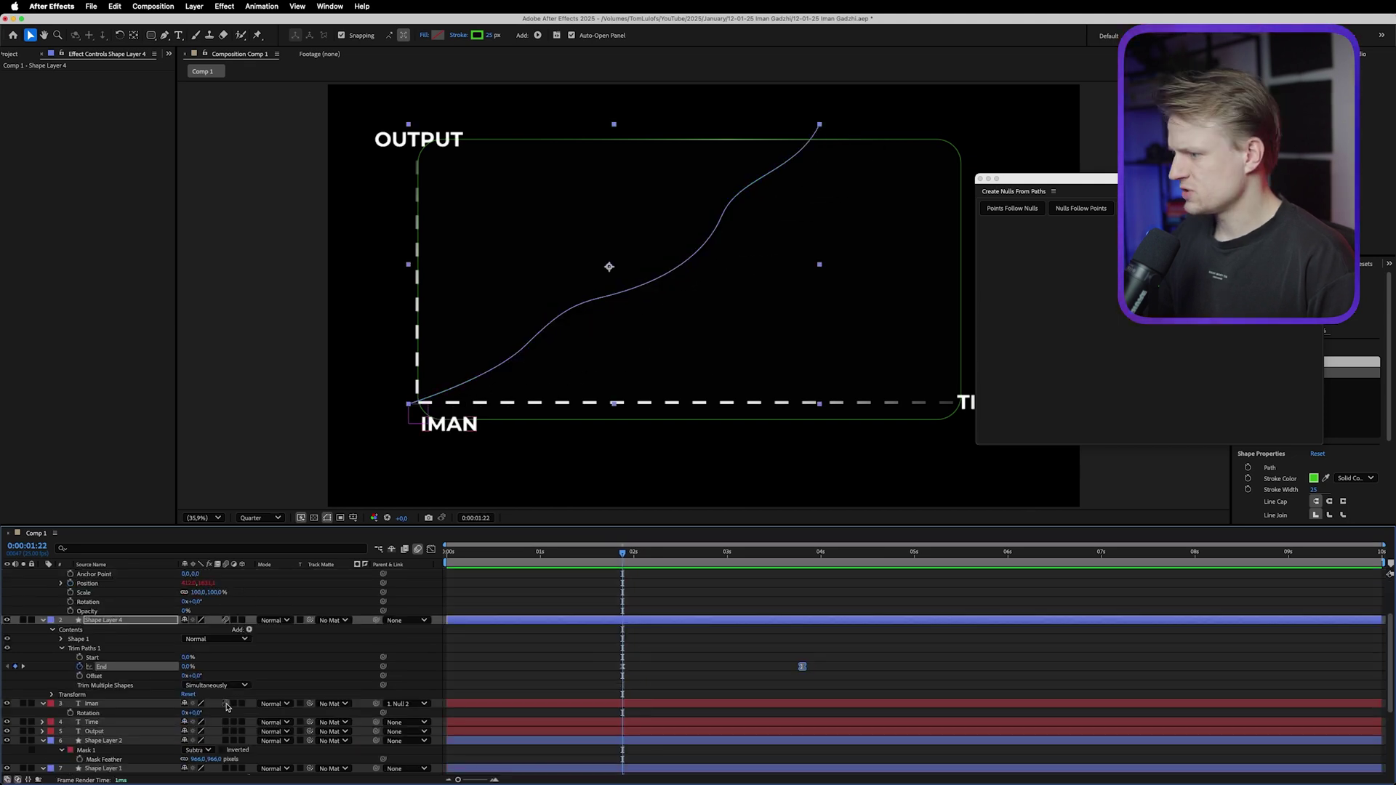
{"action": "key", "text": "space"}
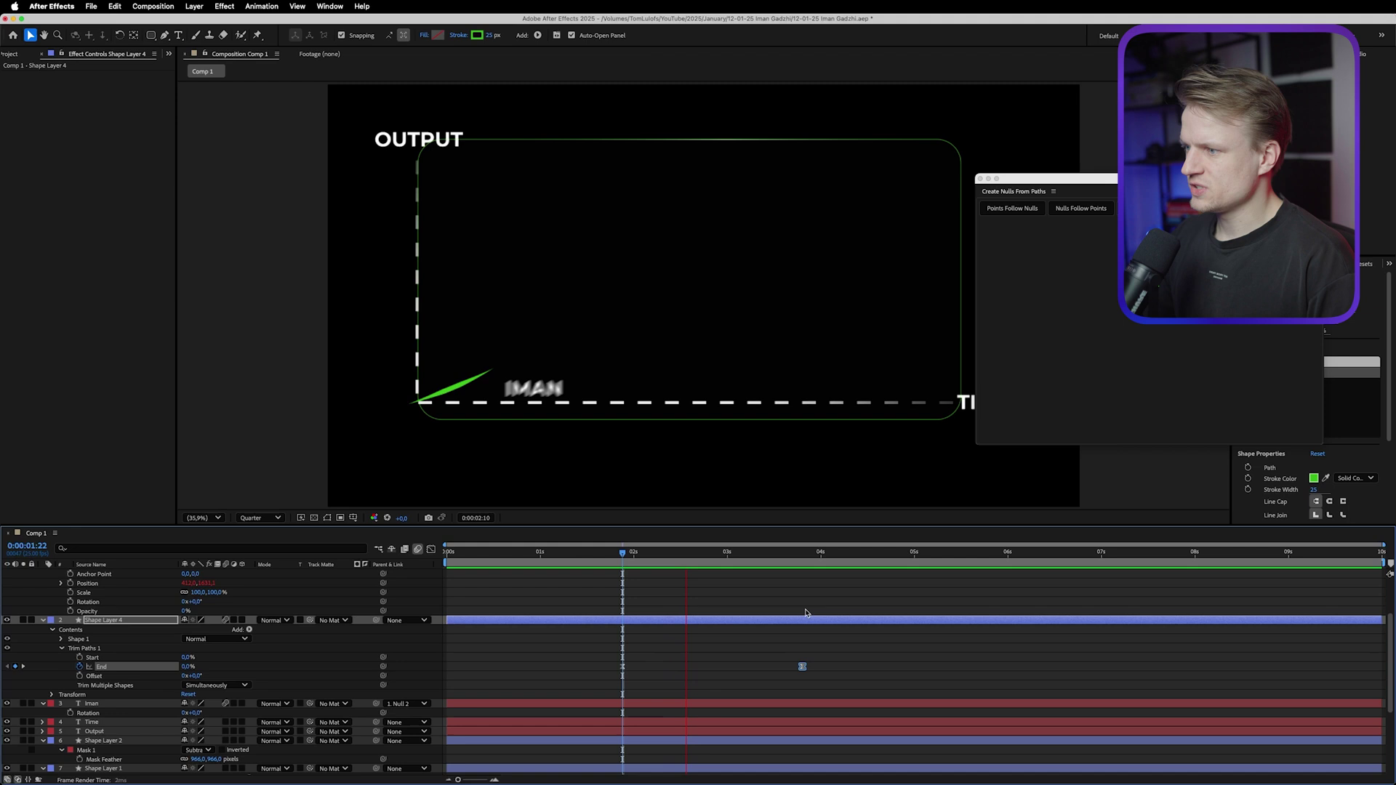
{"action": "left_click", "coordinate": [624, 559]}
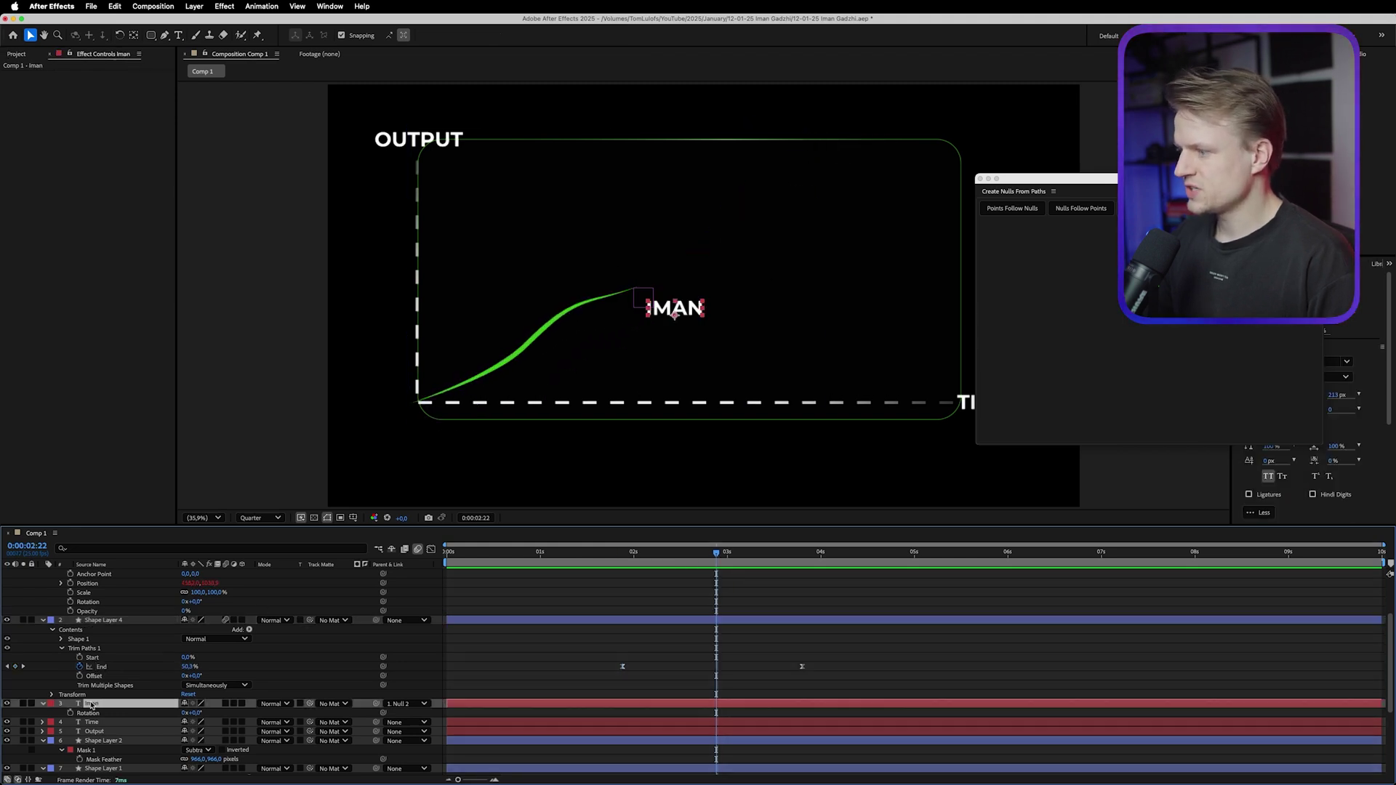
Move the Iman text just above the tip of the green line and preview it travelling along the curve.
{"action": "left_click_drag", "start_coordinate": [673, 311], "coordinate": [652, 267]}
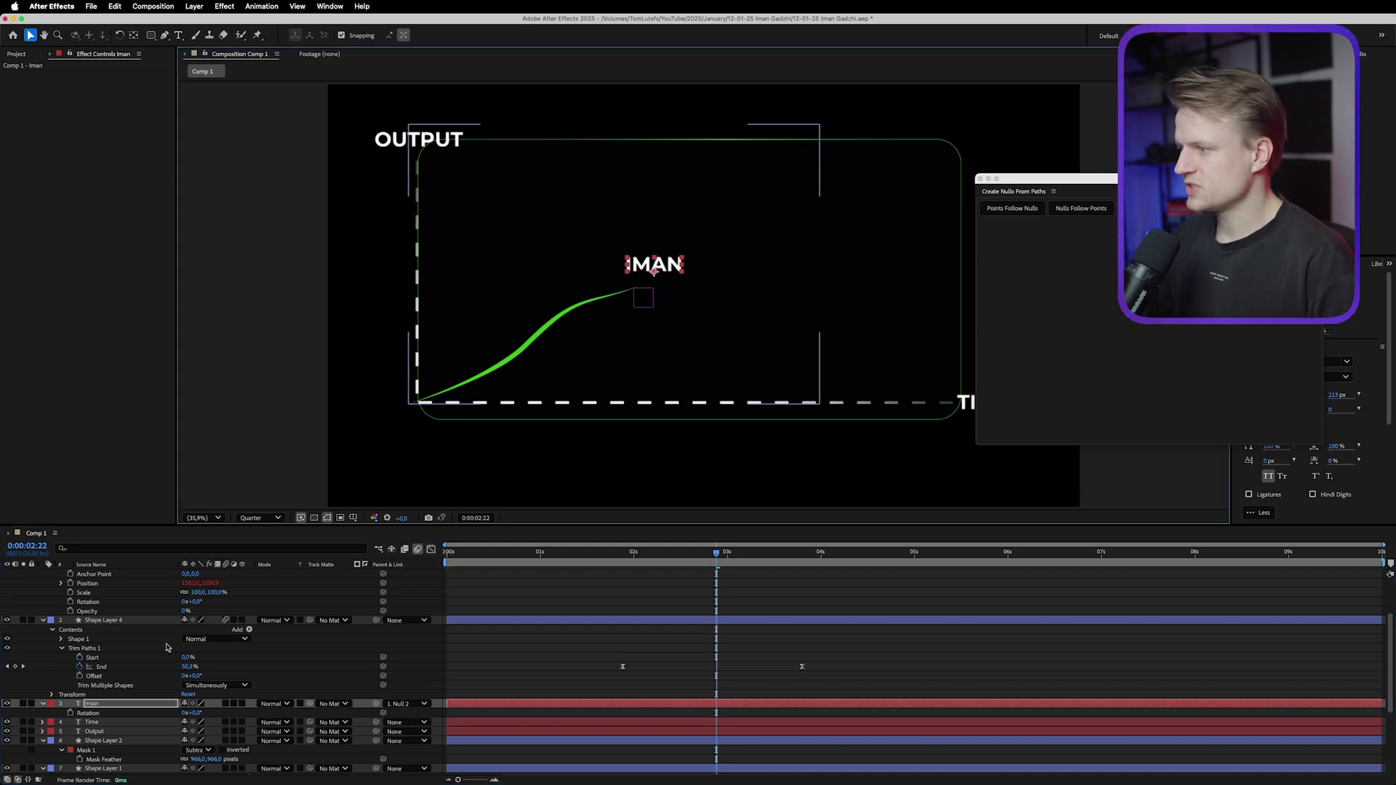
{"action": "scroll", "coordinate": [113, 593], "scroll_direction": "up", "scroll_amount": 3}
{"action": "left_click", "coordinate": [100, 573]}
{"action": "left_click_drag", "start_coordinate": [716, 552], "coordinate": [652, 558]}
{"action": "key", "text": "space"}
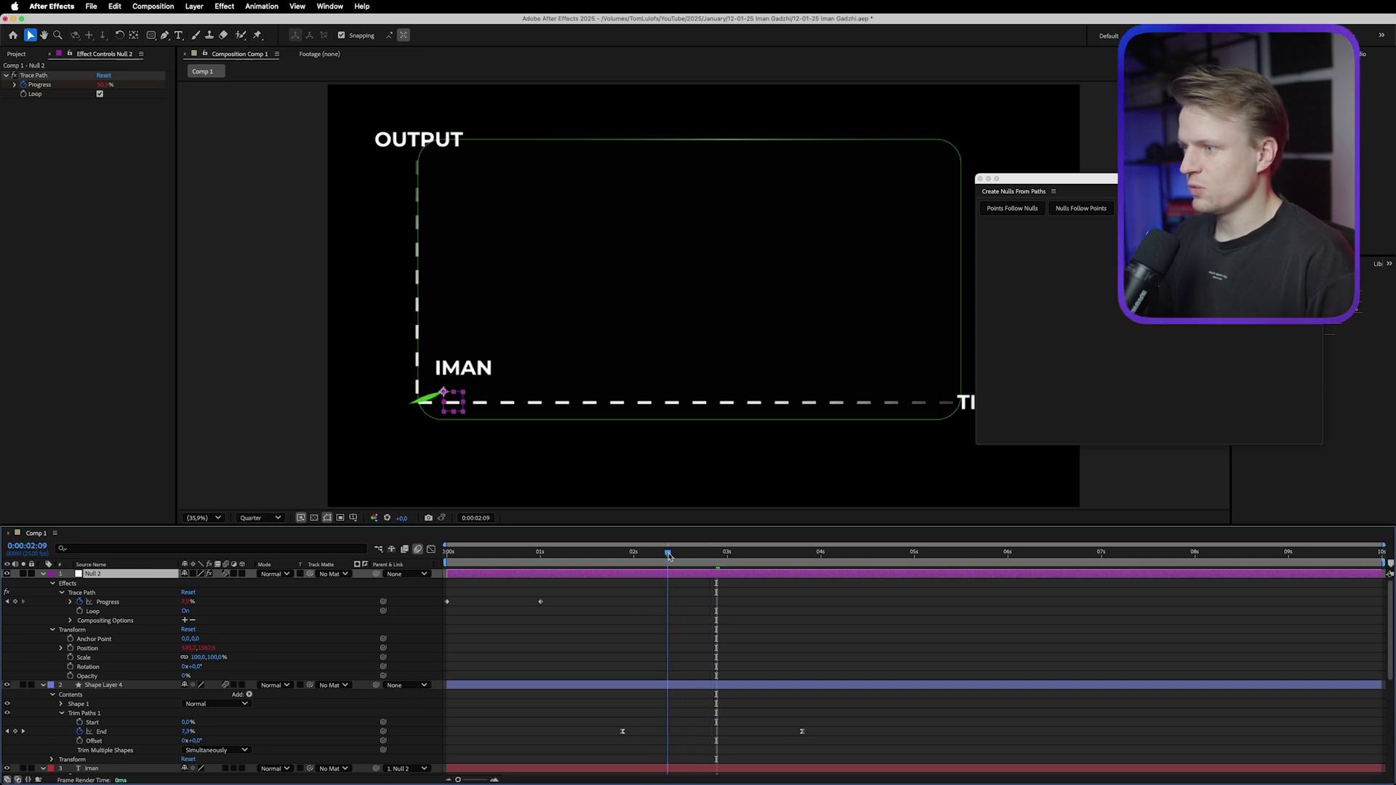
Close the Create Nulls From Paths window and collapse the properties of all layers.
{"action": "left_click", "coordinate": [980, 179]}
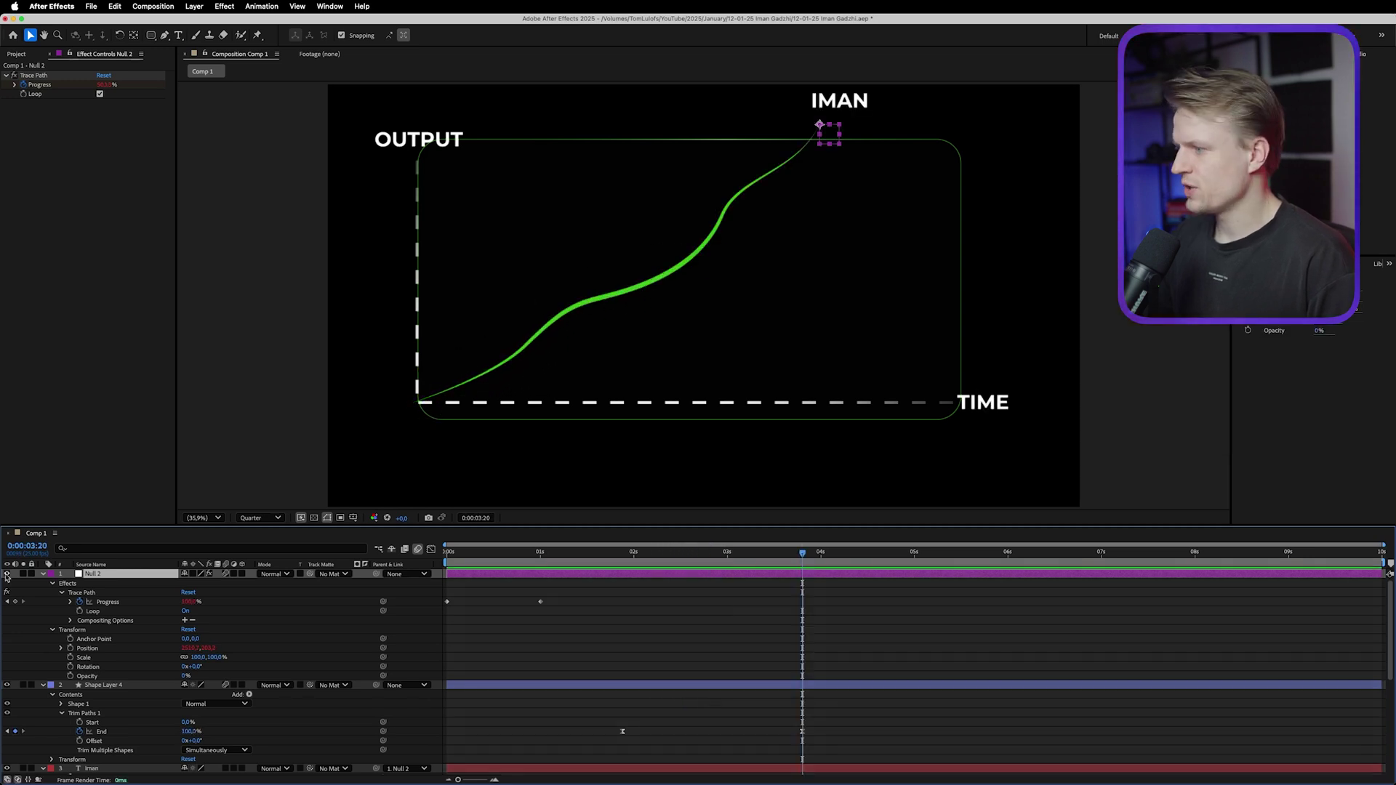
{"action": "left_click", "coordinate": [42, 573]}
{"action": "key", "text": "super+a"}
{"action": "left_click", "coordinate": [43, 573]}
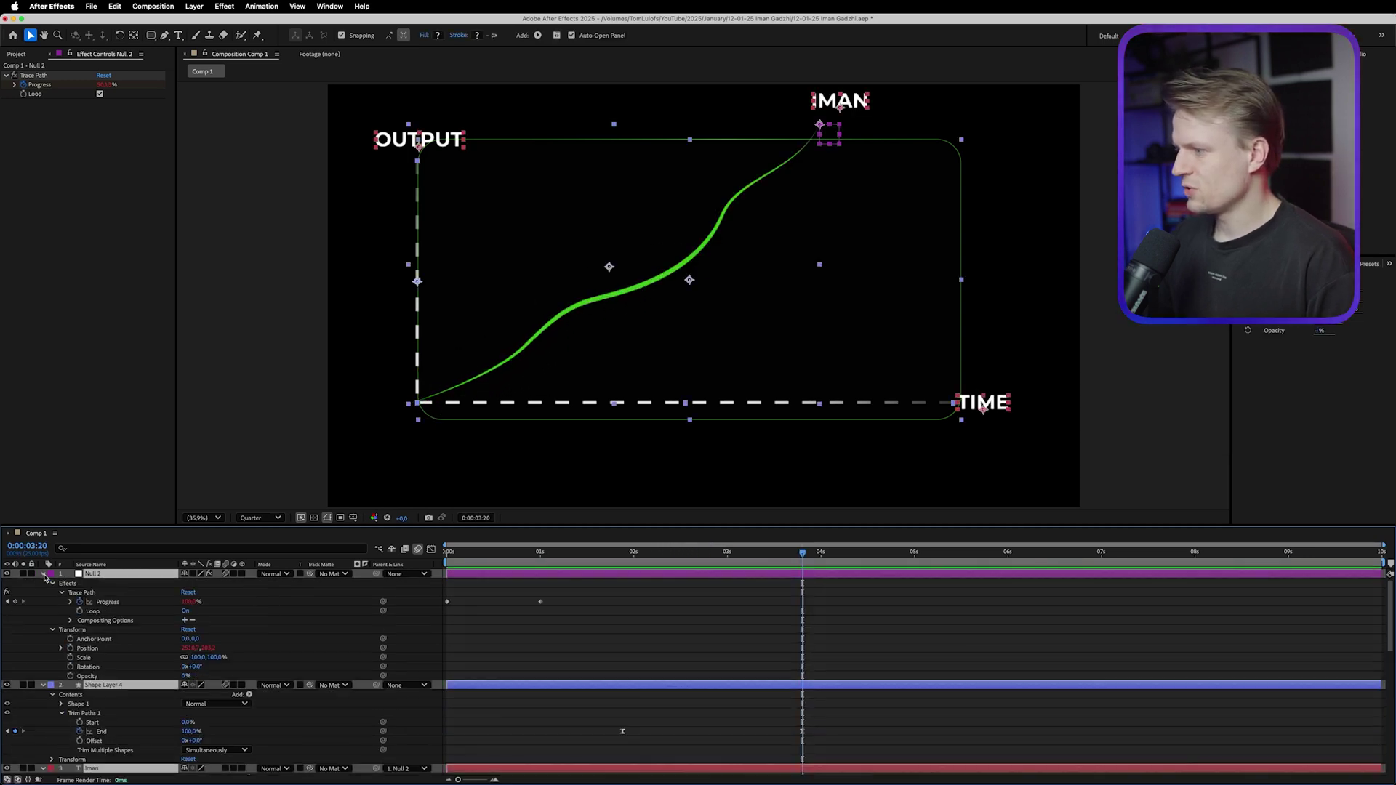
Duplicate the green curve's shape layer, reshape the copy into a lower, flatter curve and make its stroke red.
{"action": "left_click", "coordinate": [43, 573]}
{"action": "left_click", "coordinate": [102, 583]}
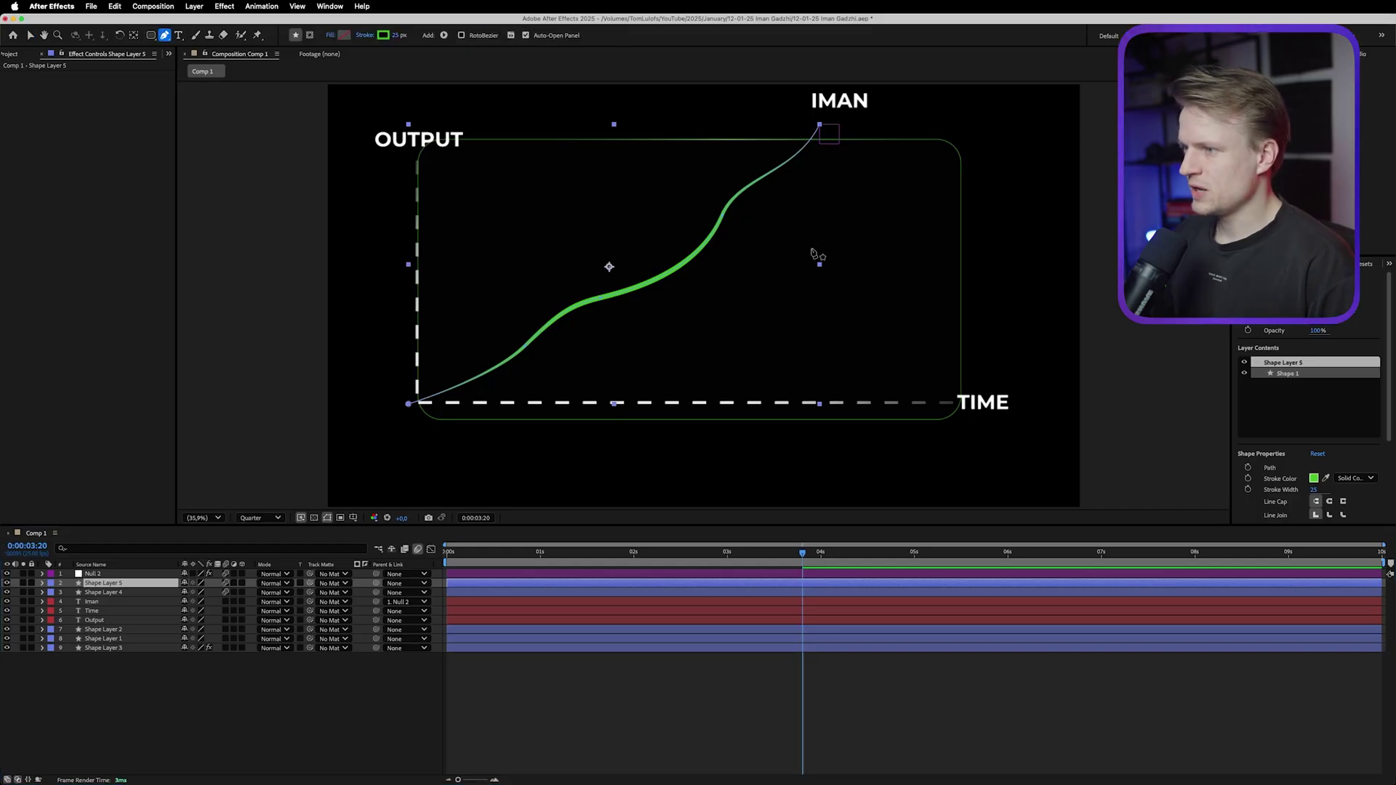
{"action": "left_click_drag", "start_coordinate": [596, 298], "coordinate": [645, 371]}
{"action": "left_click_drag", "start_coordinate": [526, 347], "coordinate": [583, 363]}
{"action": "left_click_drag", "start_coordinate": [722, 215], "coordinate": [775, 320]}
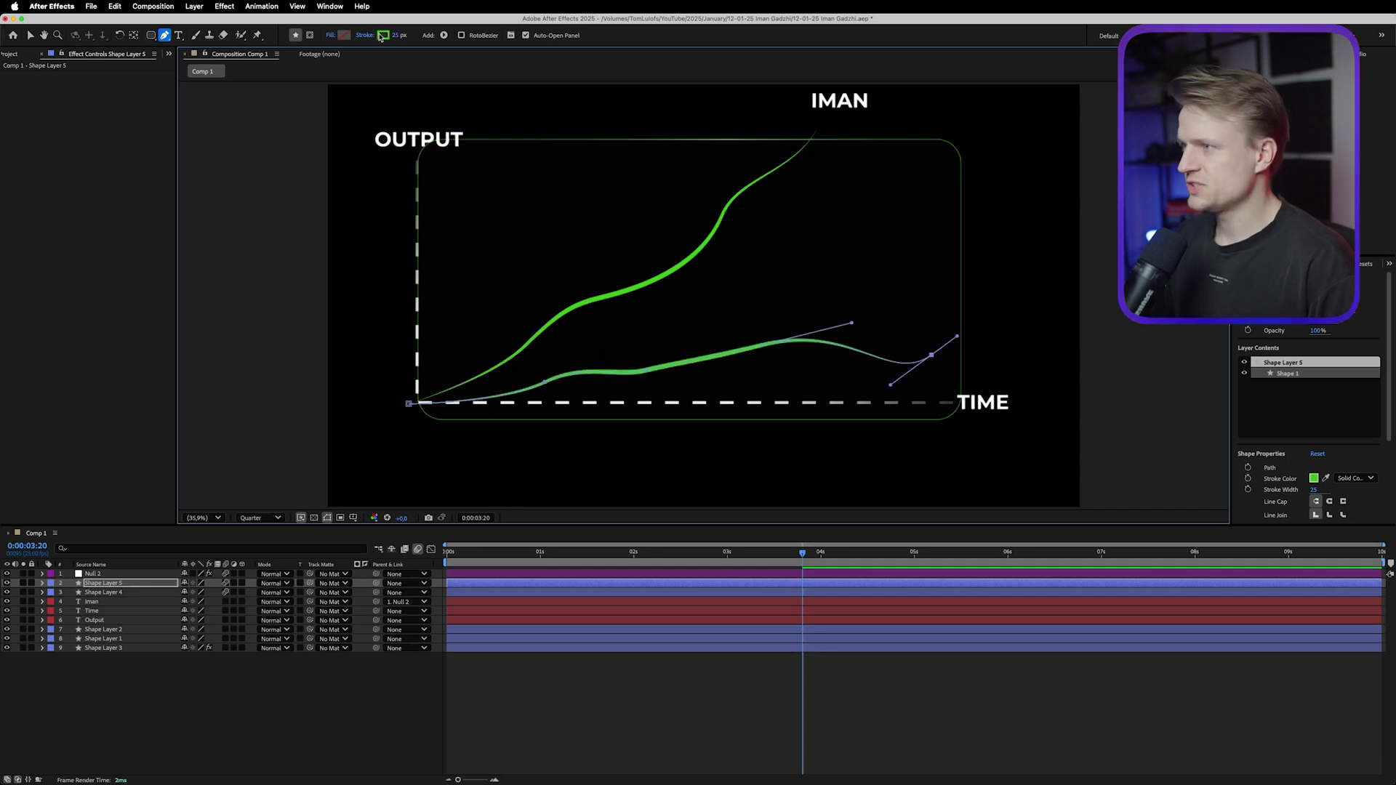
{"action": "left_click", "coordinate": [381, 36]}
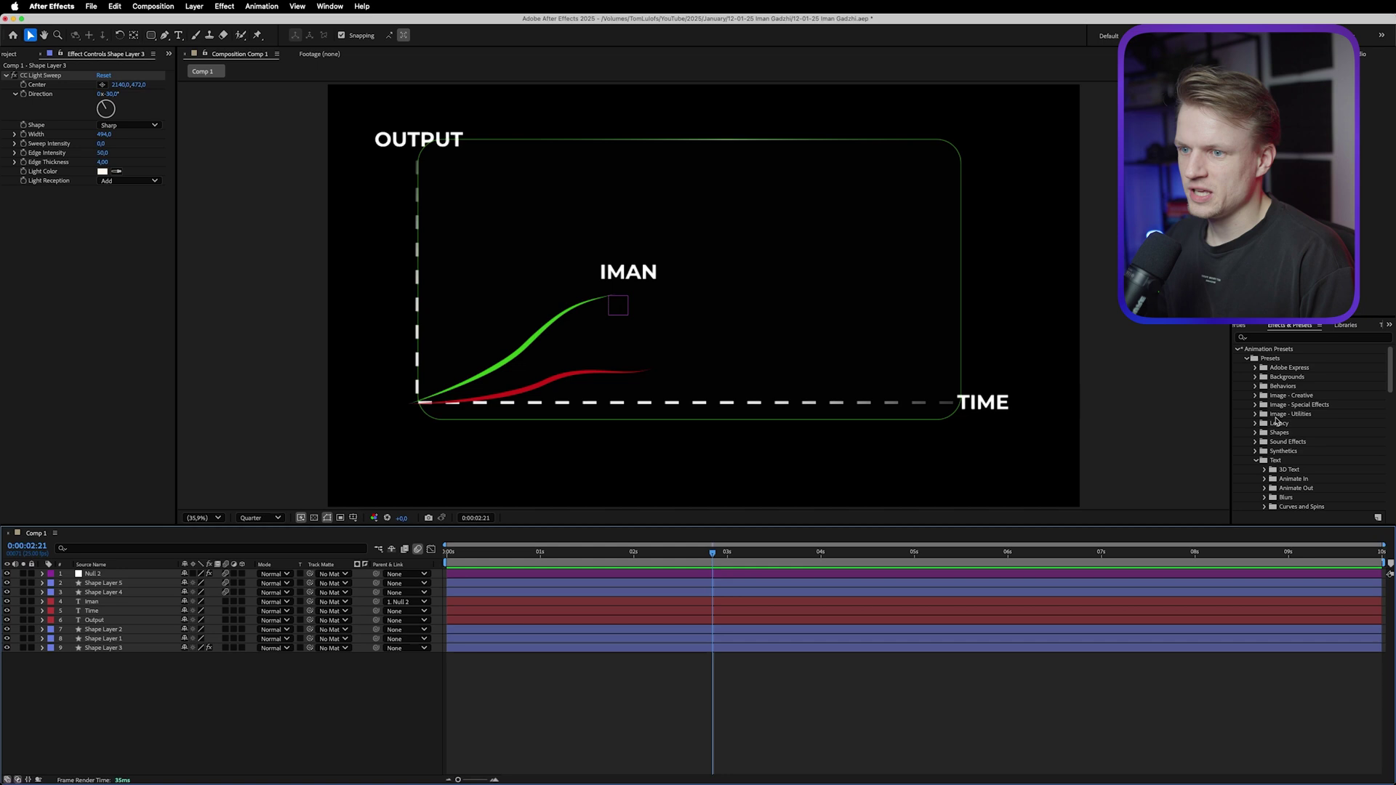
Add a number counter to the composition with the Counter Countdown Monospaced preset.
{"action": "scroll", "coordinate": [1279, 444], "scroll_direction": "down", "scroll_amount": 5}
{"action": "scroll", "coordinate": [1278, 417], "scroll_direction": "down", "scroll_amount": 1}
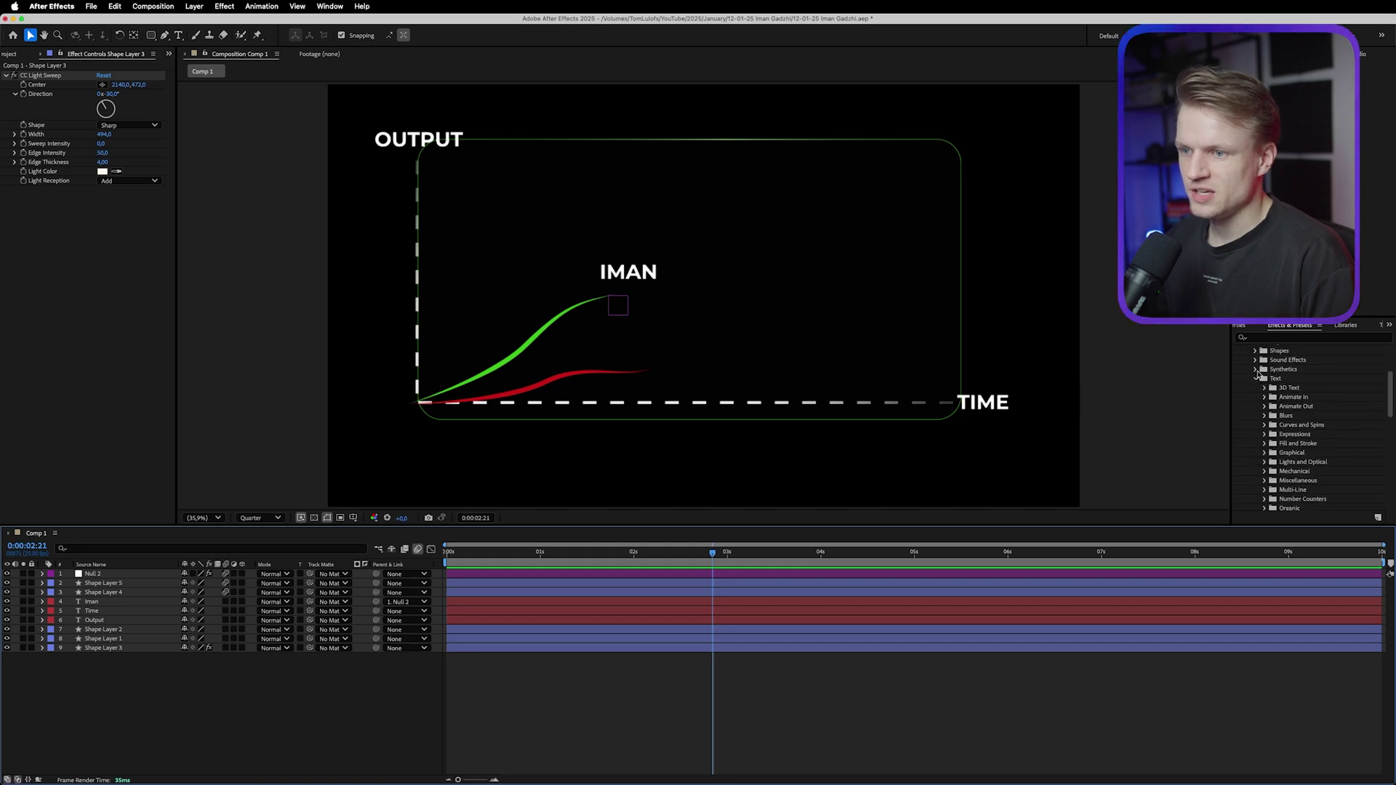
{"action": "scroll", "coordinate": [1265, 471], "scroll_direction": "down", "scroll_amount": 2}
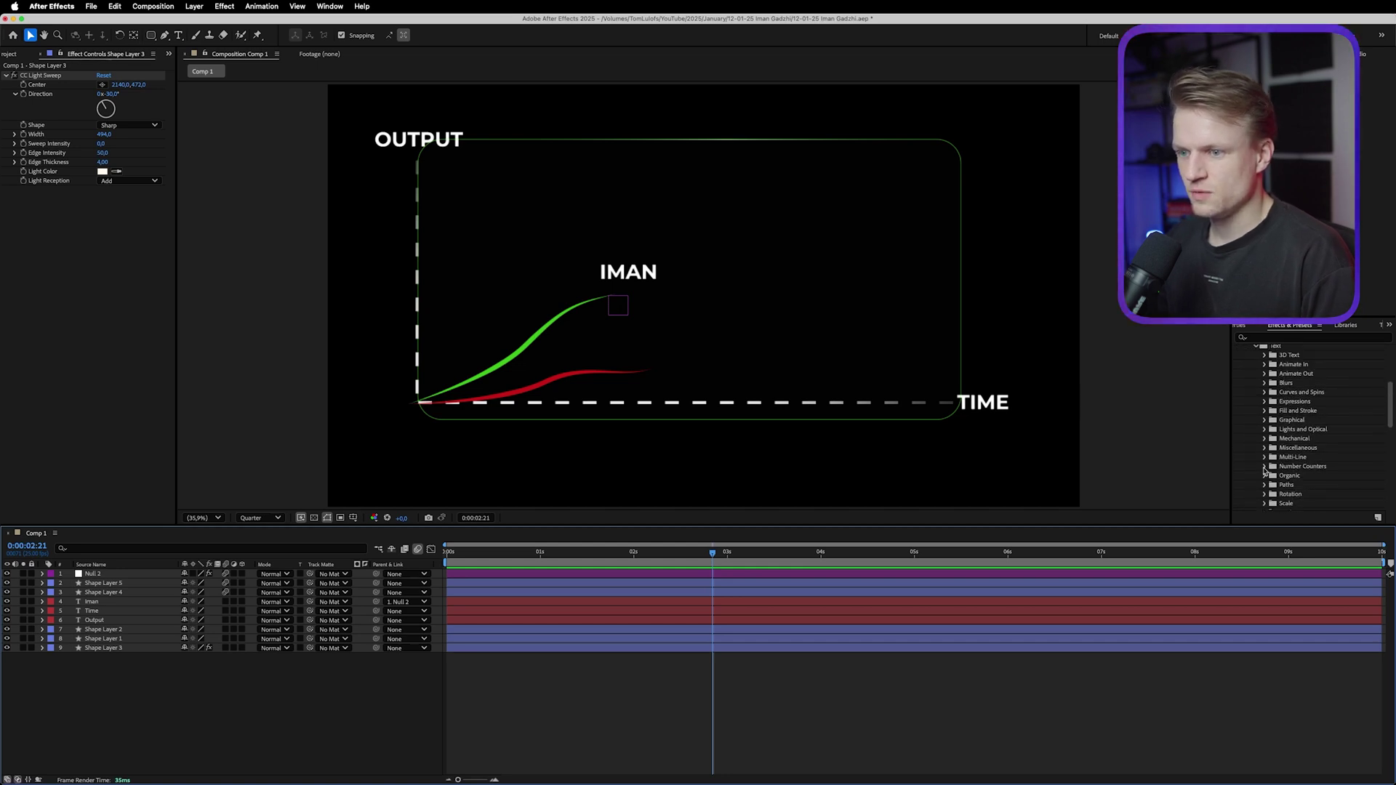
{"action": "left_click", "coordinate": [1265, 466]}
{"action": "scroll", "coordinate": [1269, 465], "scroll_direction": "down", "scroll_amount": 1}
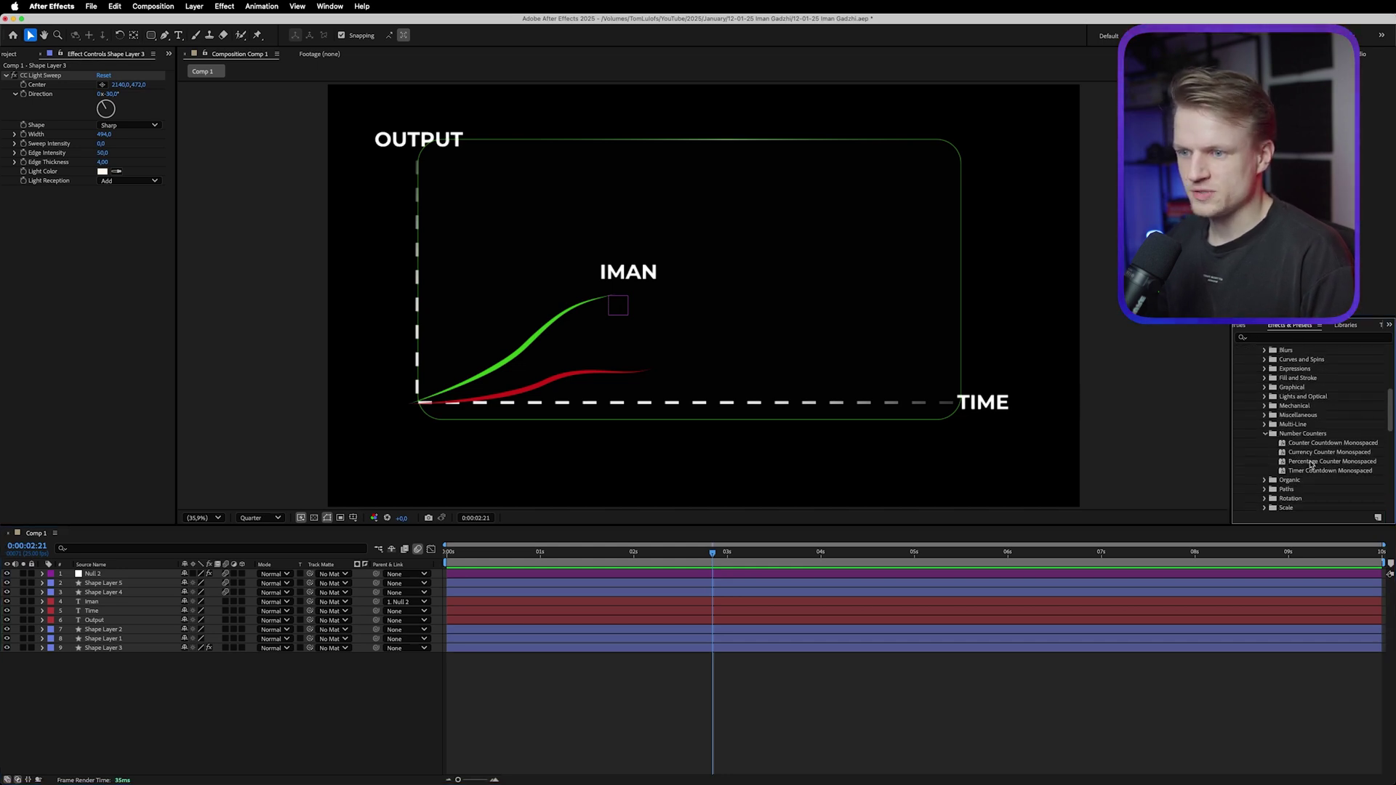
{"action": "left_click", "coordinate": [1283, 454]}
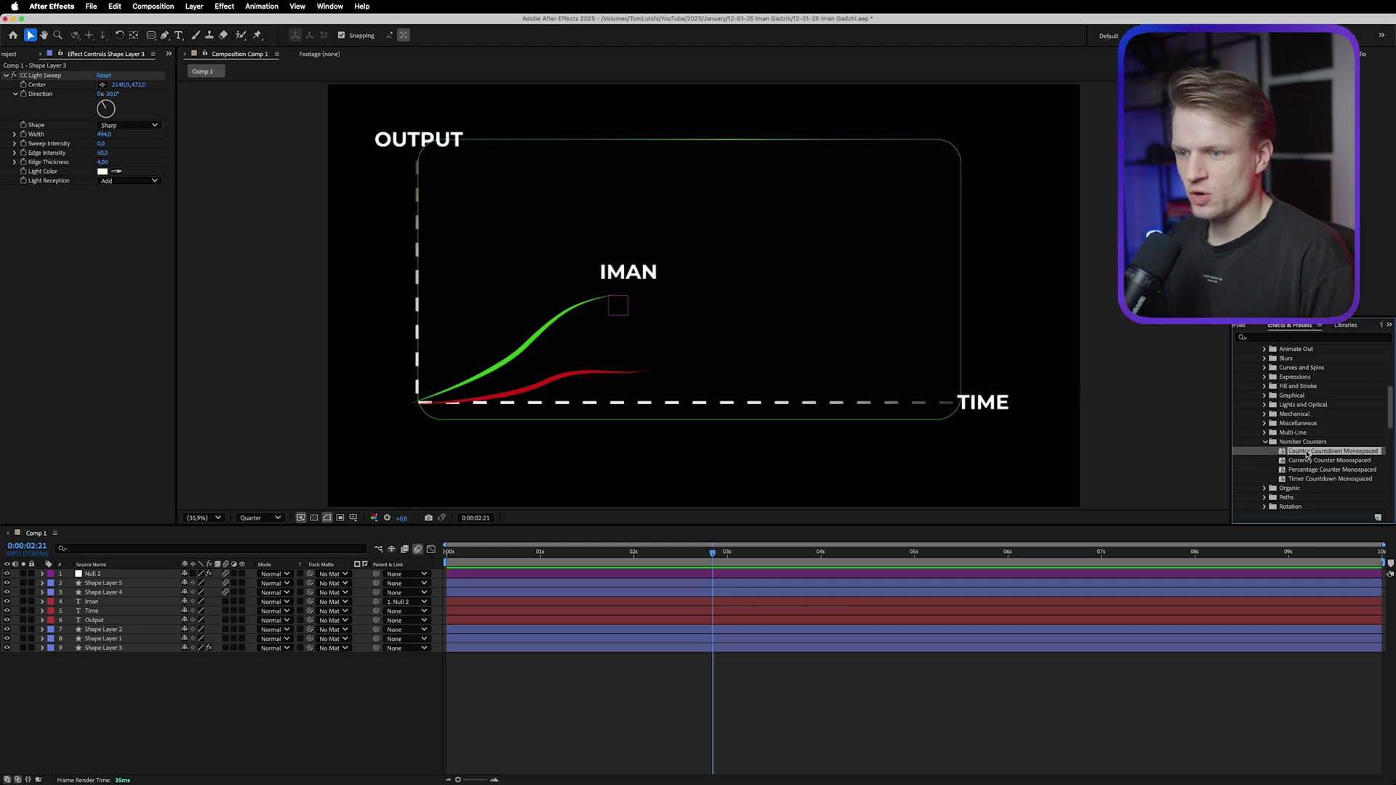
{"action": "double_click", "coordinate": [1285, 453]}
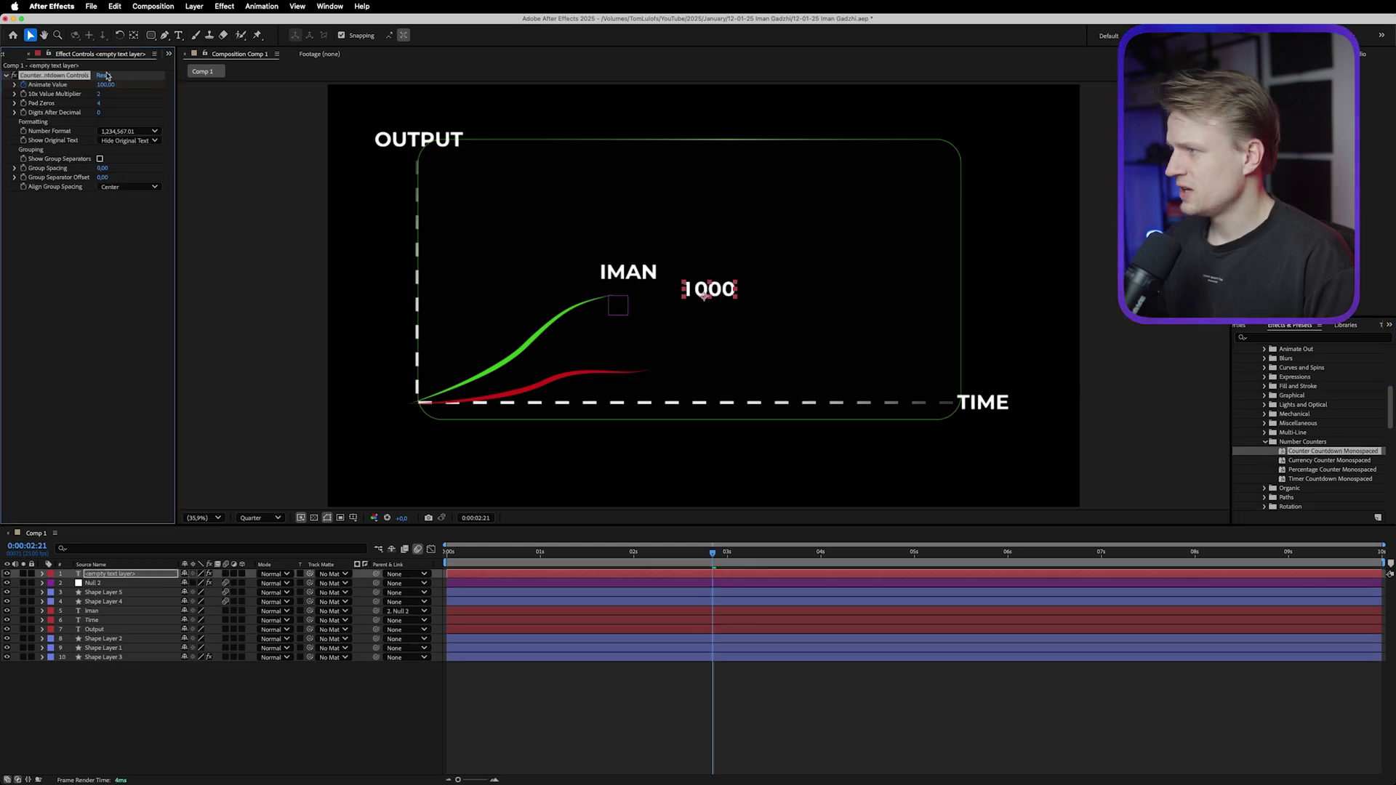
Set the counter's Pad Zeros to 3 and turn on Show Group Separators.
{"action": "left_click", "coordinate": [1243, 327]}
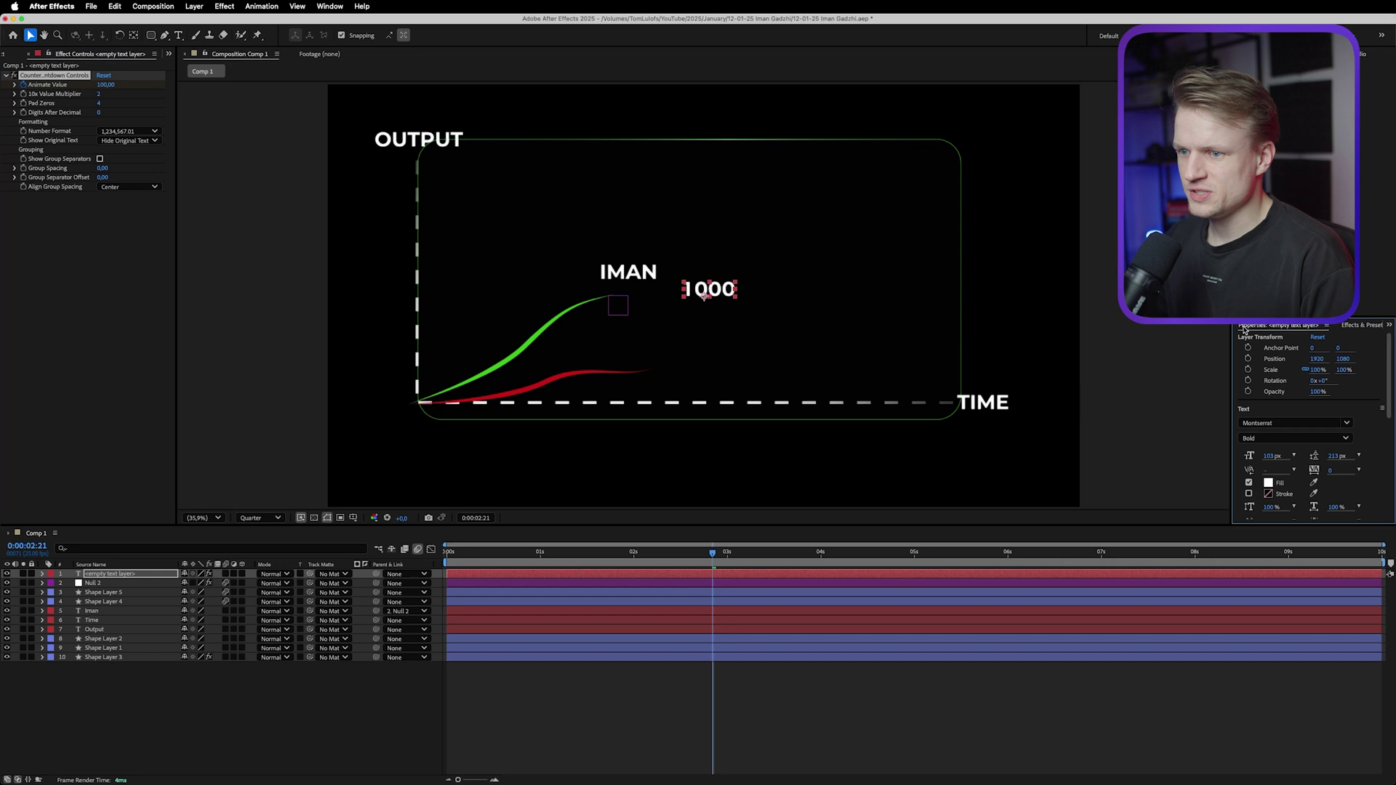
{"action": "left_click", "coordinate": [98, 107]}
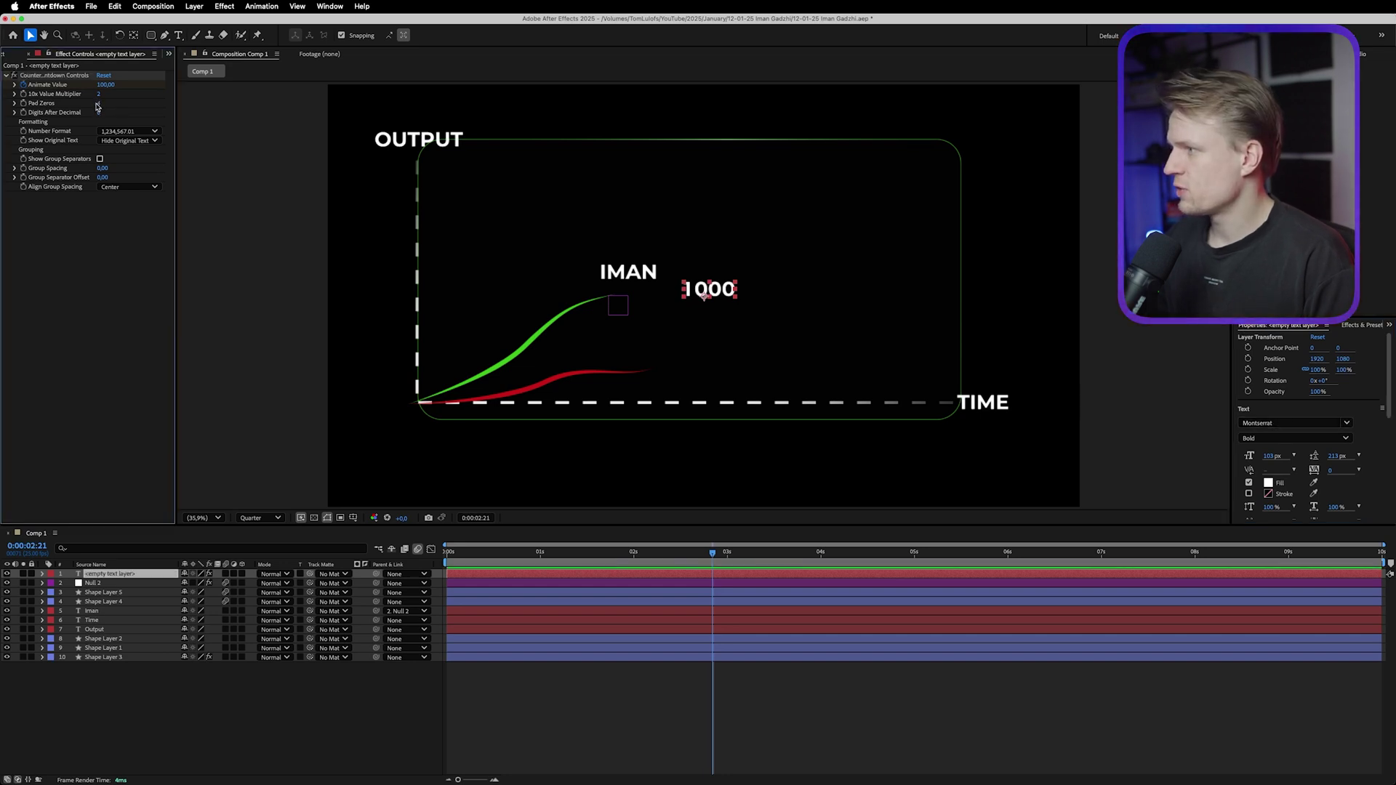
{"action": "type", "text": "3"}
{"action": "key", "text": "Return"}
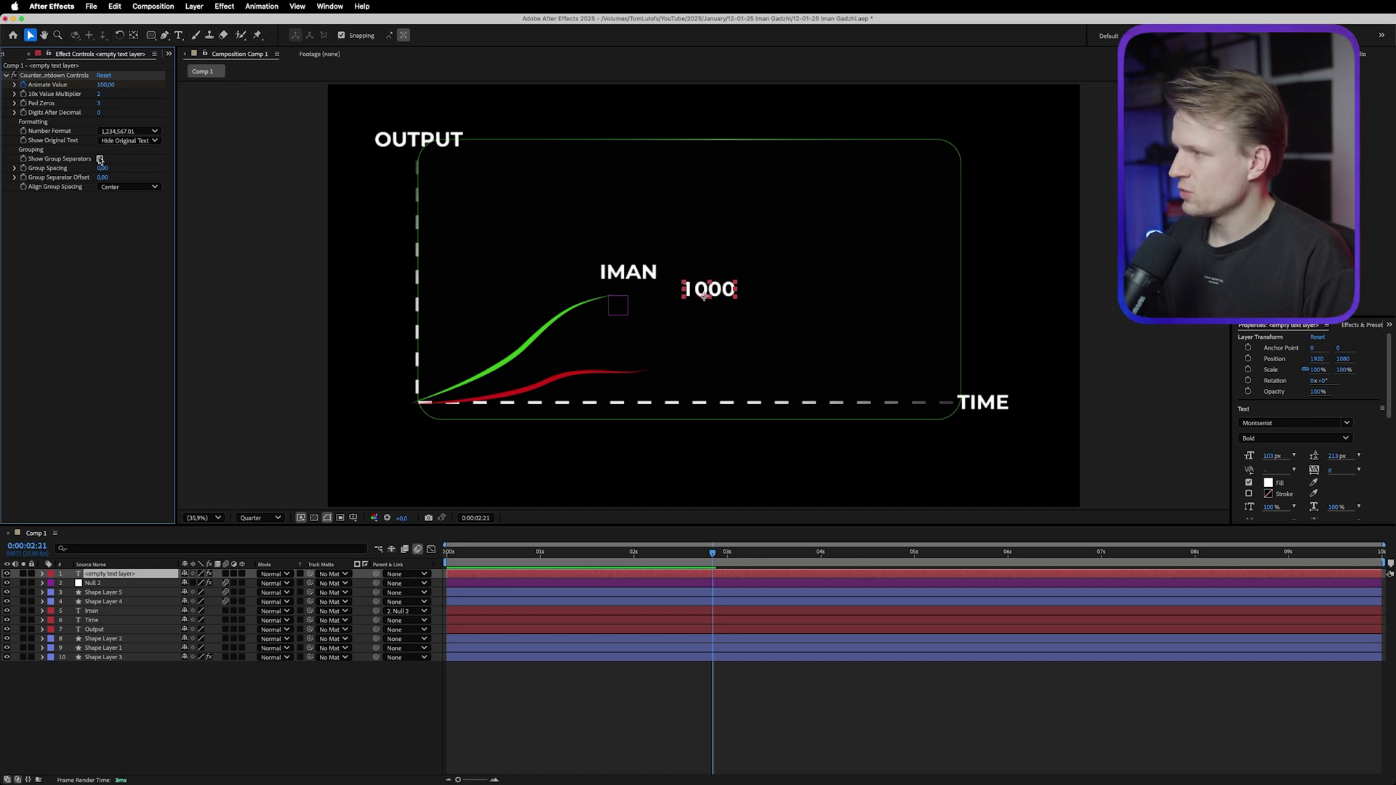
{"action": "left_click", "coordinate": [100, 158]}
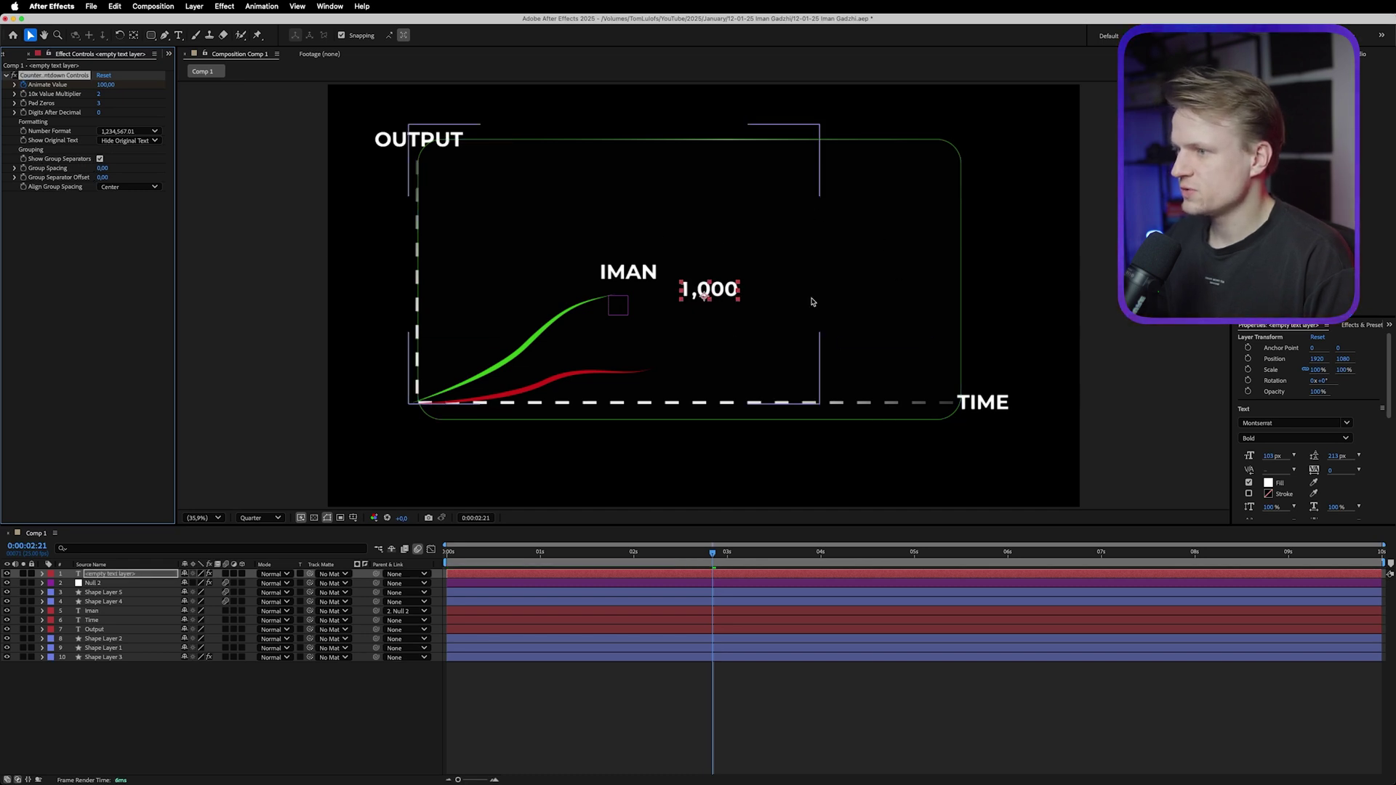
Delete the counter's last Animate Value keyframe and add a keyframe with the value 10 at 0:00:01:19.
{"action": "left_click", "coordinate": [733, 578]}
{"action": "key", "text": "u"}
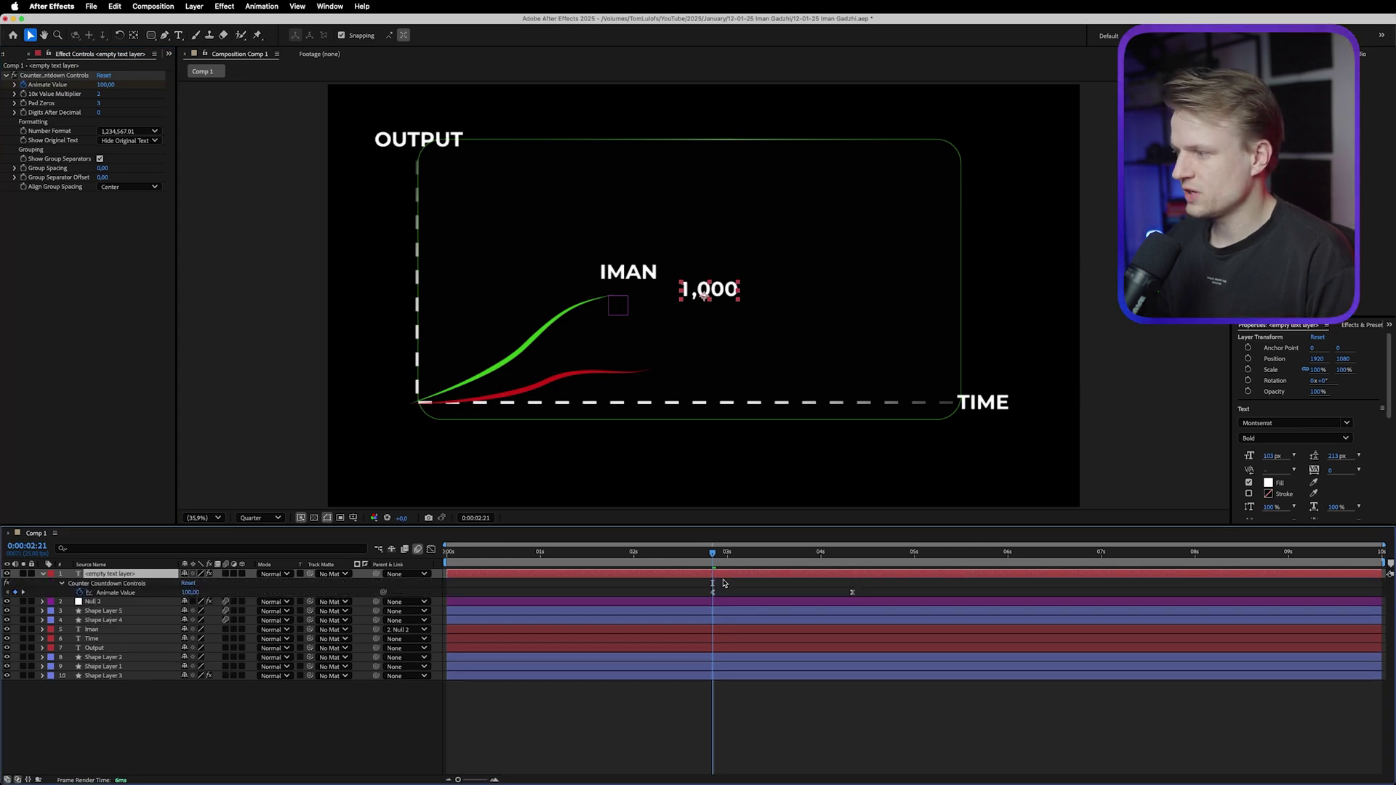
{"action": "left_click", "coordinate": [722, 584]}
{"action": "left_click_drag", "start_coordinate": [712, 553], "coordinate": [611, 554]}
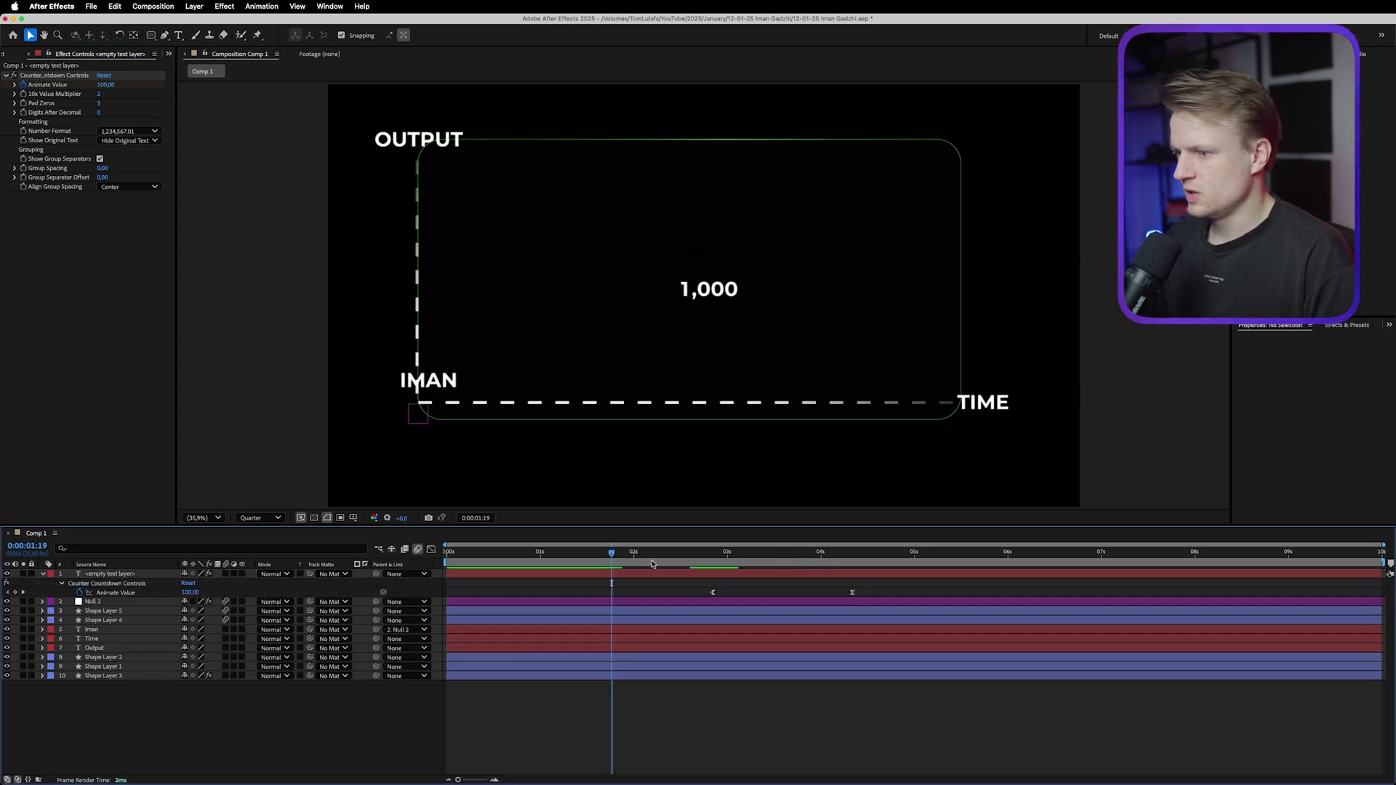
{"action": "left_click", "coordinate": [852, 592]}
{"action": "key", "text": "Delete"}
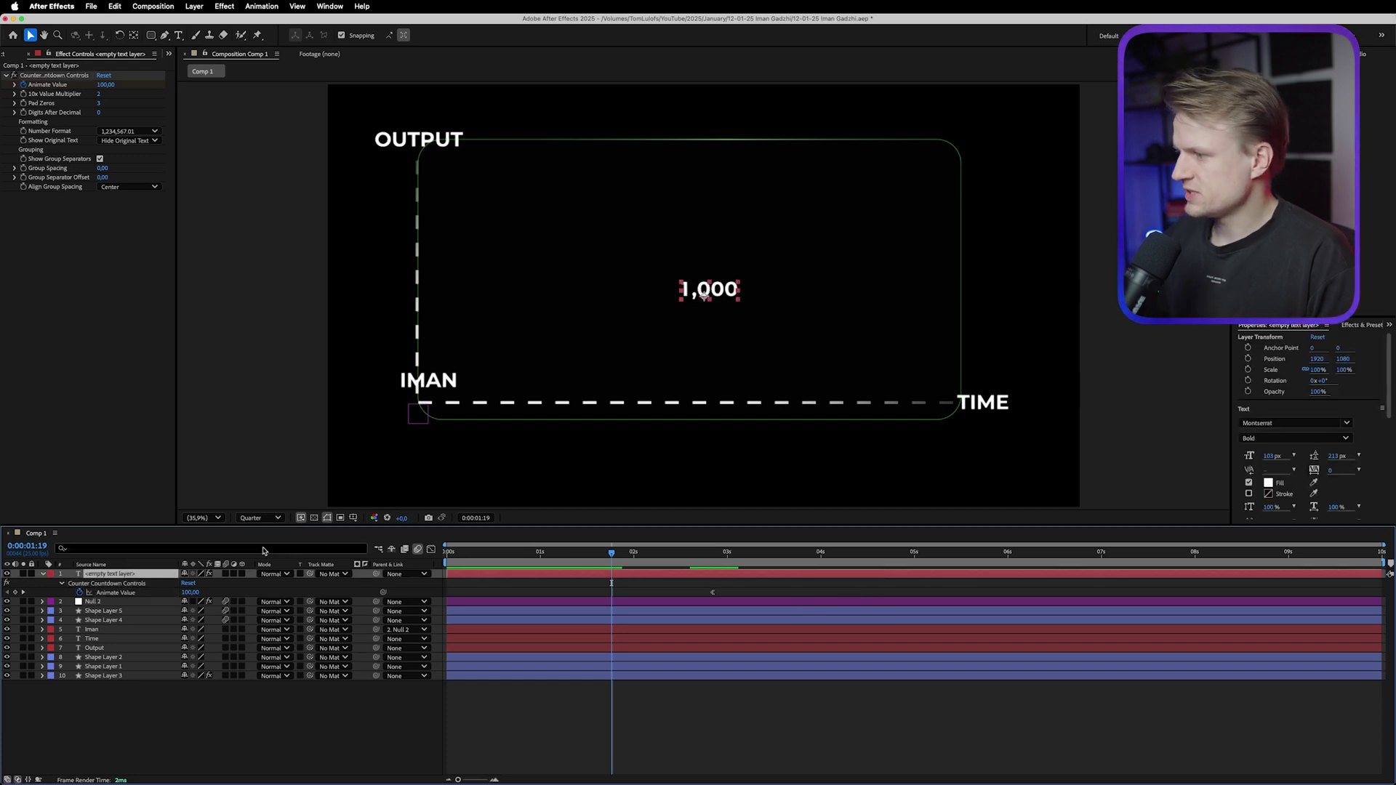
{"action": "left_click", "coordinate": [190, 592]}
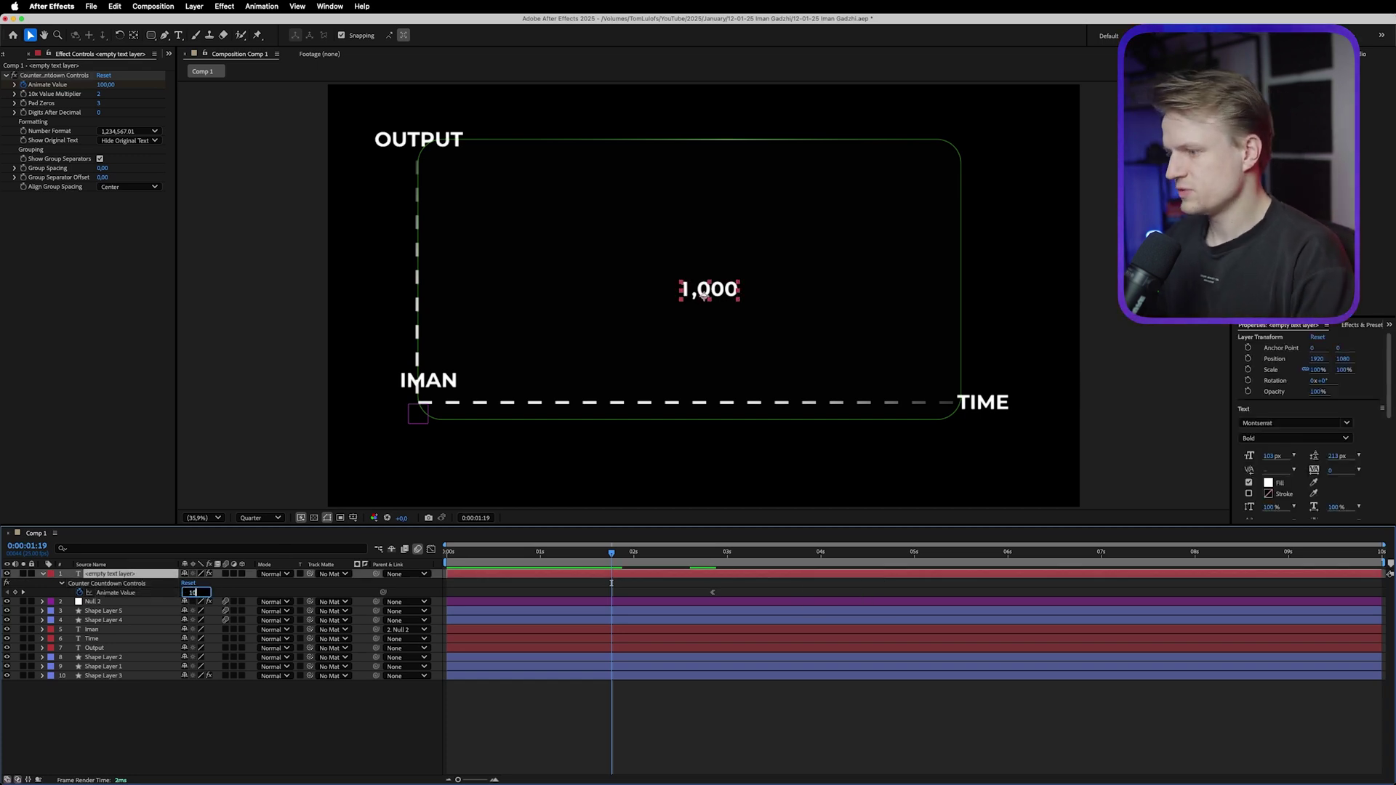
{"action": "type", "text": "10"}
{"action": "key", "text": "Return"}
Check the counter at 0:00:04:00, enlarge its font to about 161 px and place it slightly above and left of the frame's centre.
{"action": "left_click_drag", "start_coordinate": [611, 554], "coordinate": [821, 567]}
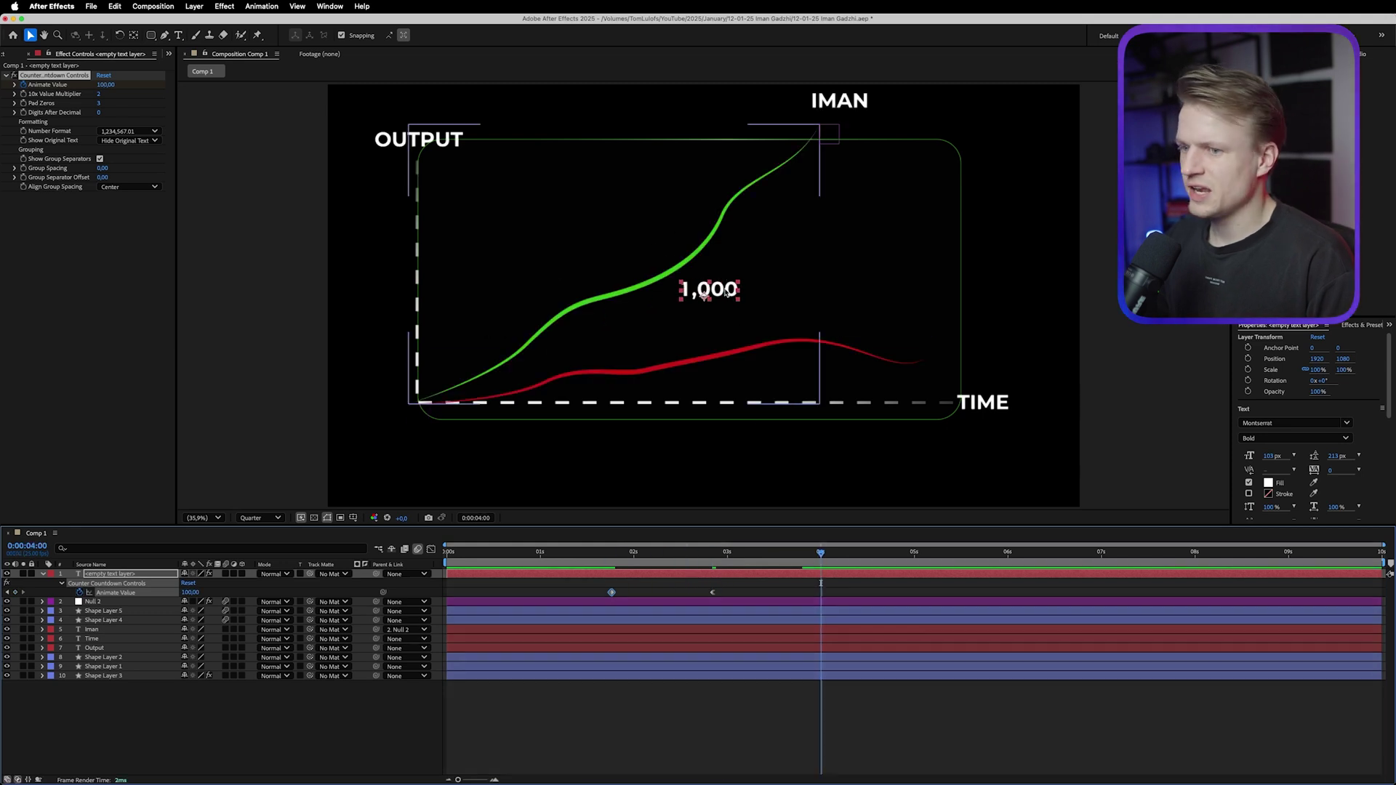
{"action": "left_click_drag", "start_coordinate": [1270, 457], "coordinate": [1312, 457]}
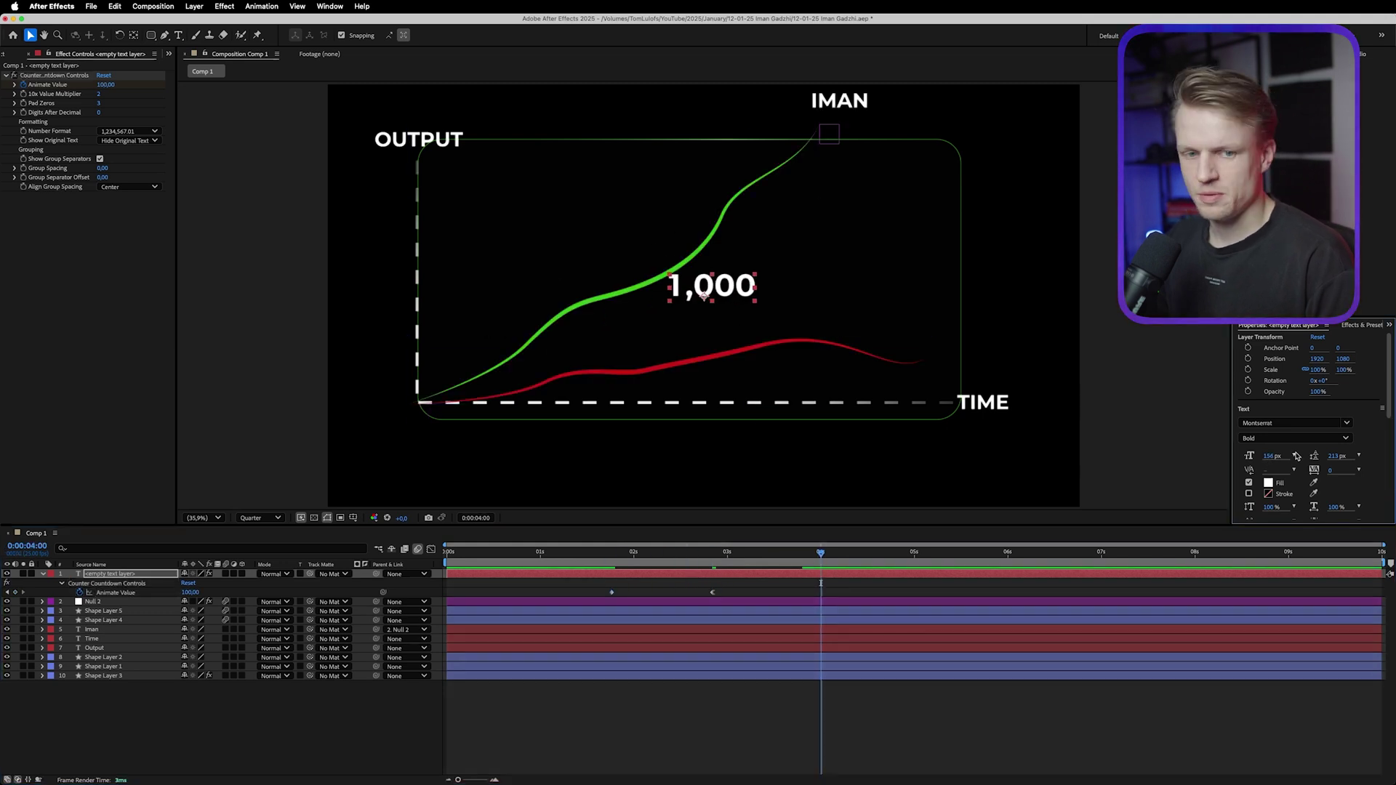
{"action": "left_click", "coordinate": [1267, 83]}
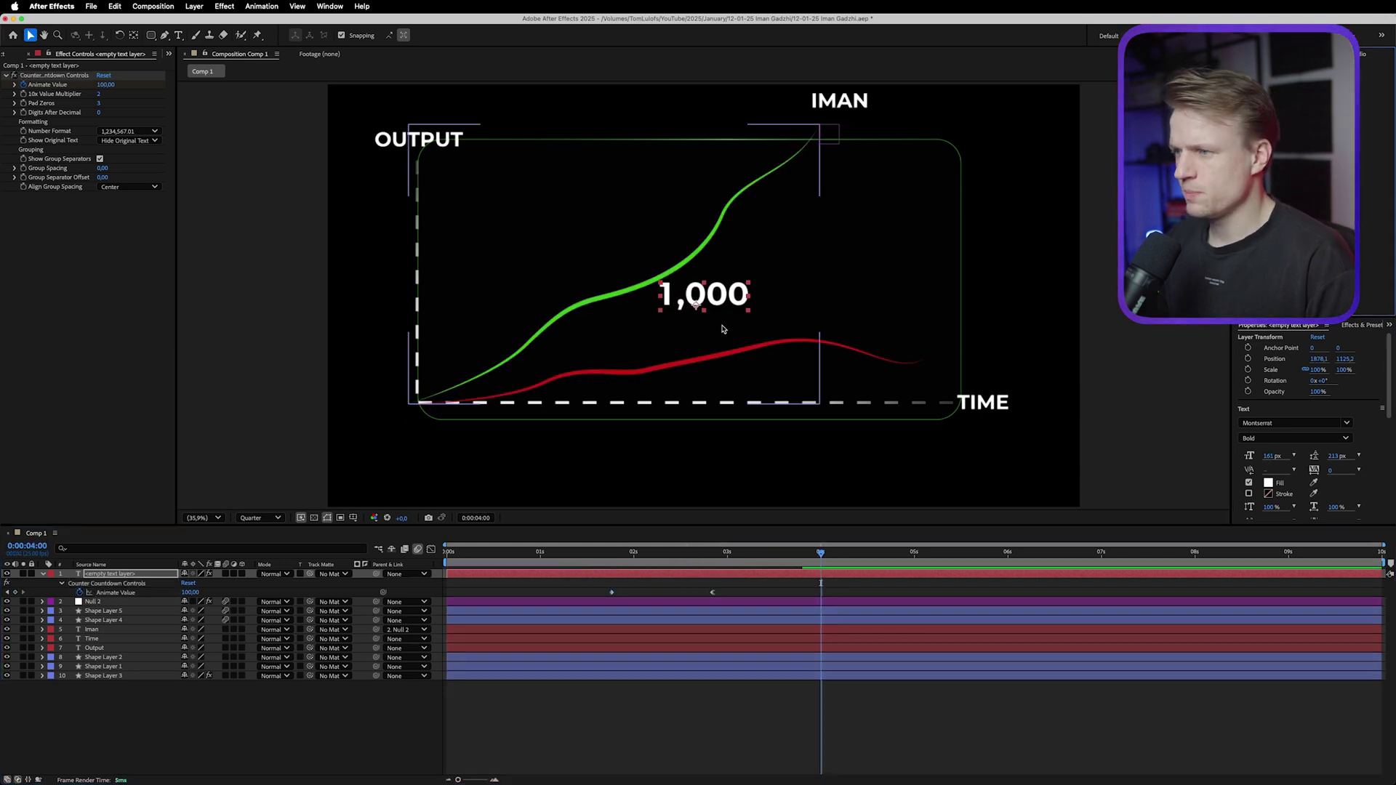
{"action": "left_click_drag", "start_coordinate": [695, 295], "coordinate": [718, 255]}
{"action": "key", "text": "shift+Left"}
{"action": "key", "text": "shift+Left"}
{"action": "key", "text": "shift+Left"}
{"action": "key", "text": "shift+Left"}
{"action": "key", "text": "shift+Left"}
{"action": "key", "text": "shift+Left"}
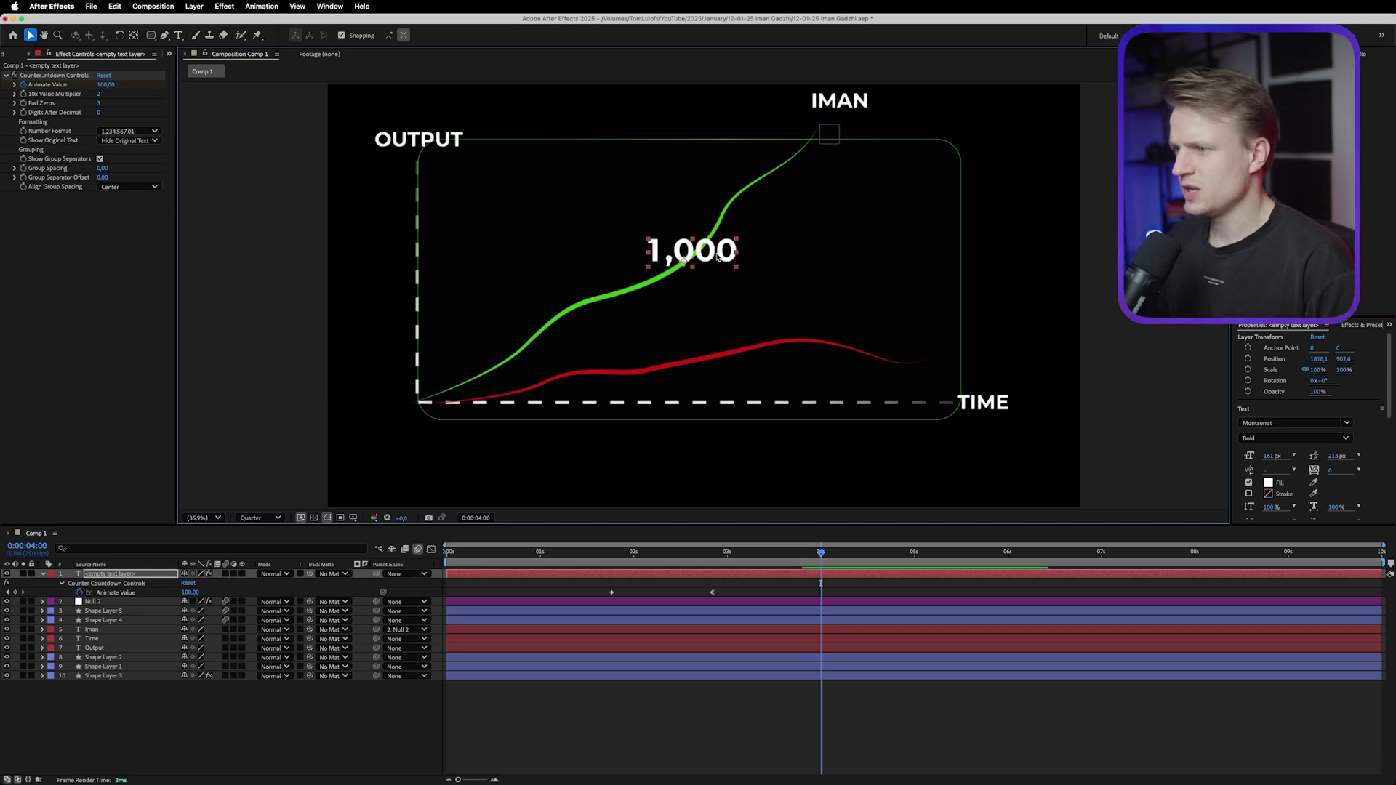
Add an "x" text layer directly after the counter number and nudge it level with the digits.
{"action": "left_click", "coordinate": [178, 35]}
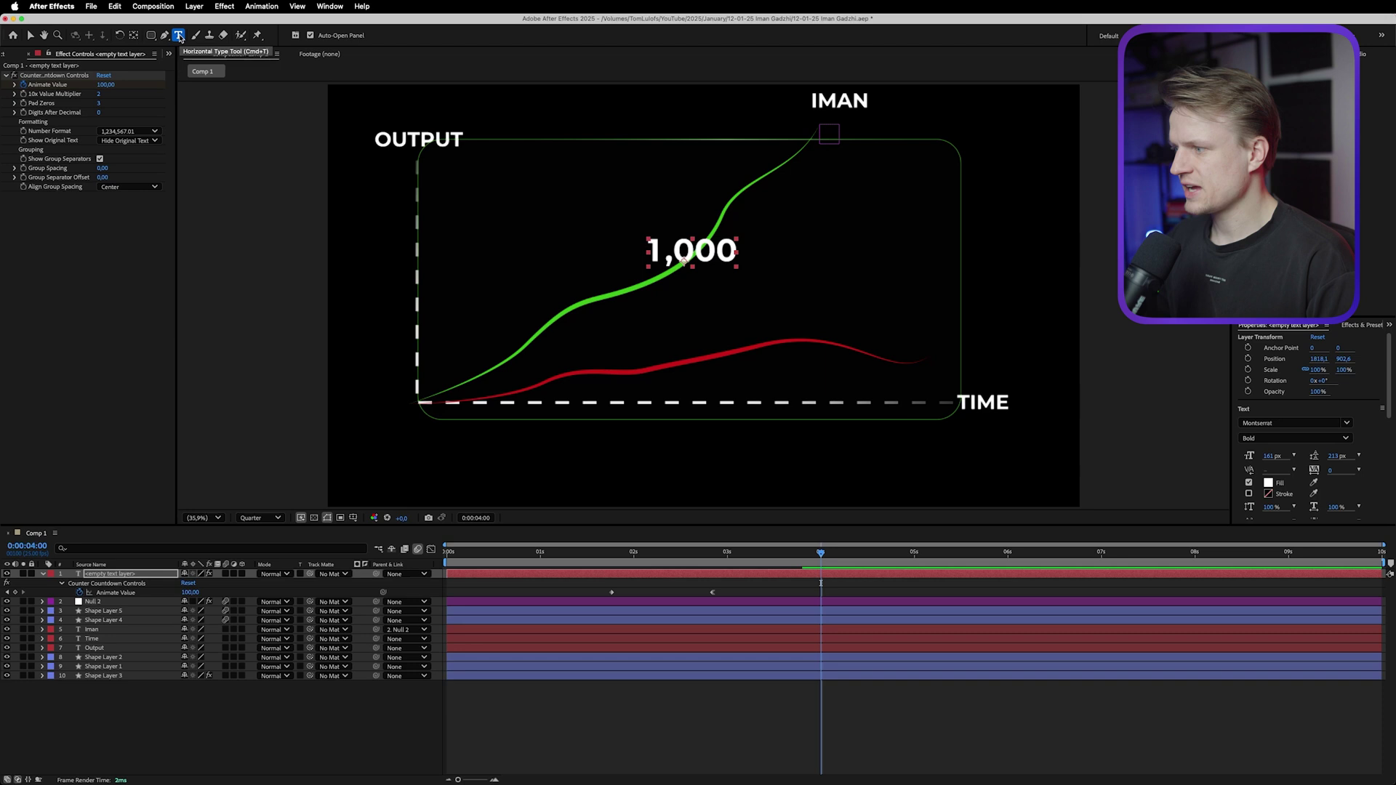
{"action": "left_click", "coordinate": [748, 251]}
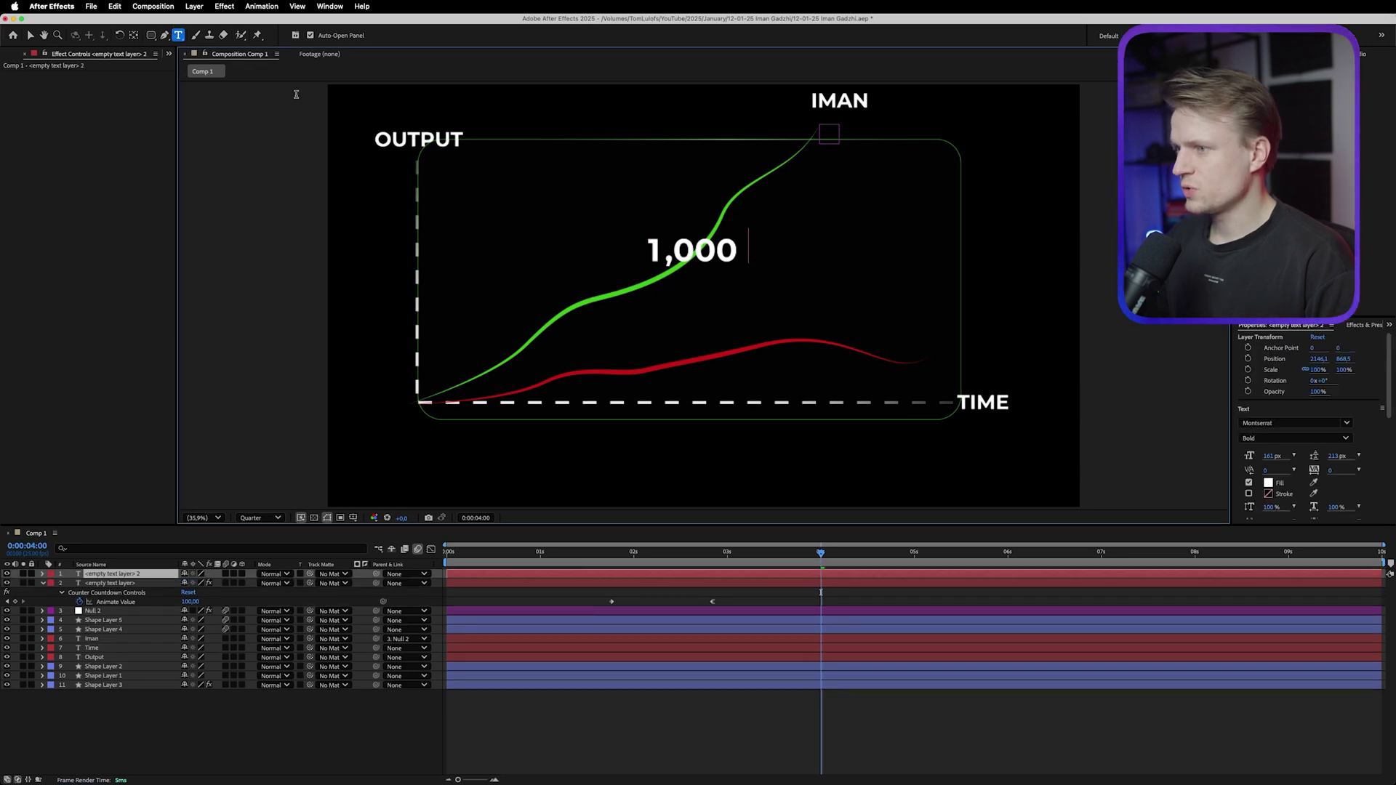
{"action": "type", "text": "x"}
{"action": "left_click", "coordinate": [30, 35]}
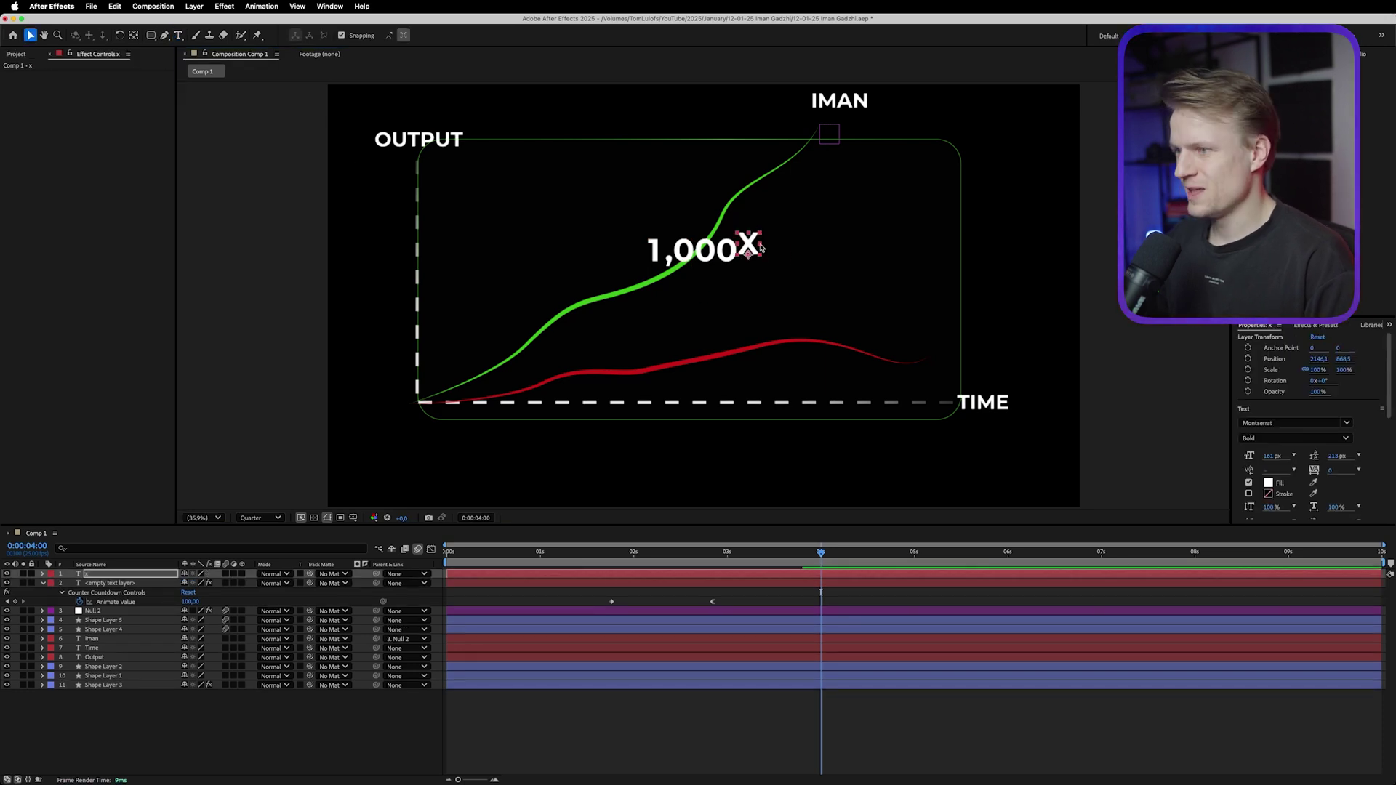
{"action": "key", "text": "shift+Down"}
{"action": "key", "text": "Down"}
{"action": "key", "text": "Down"}
{"action": "key", "text": "Down"}
{"action": "key", "text": "Right"}
{"action": "key", "text": "Right"}
{"action": "key", "text": "Right"}
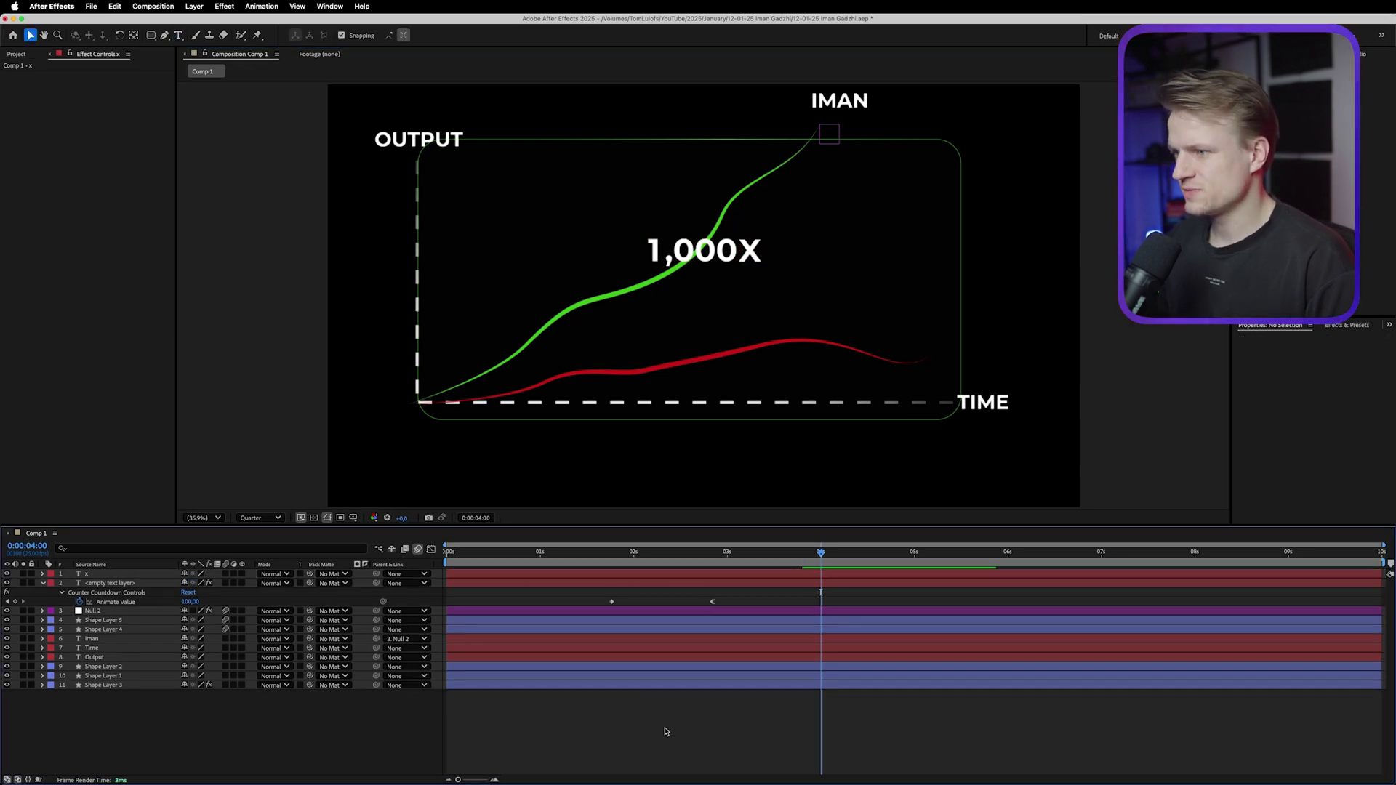
Duplicate the x text layer, move the copy below the counter and change its text to "Higher output".
{"action": "key", "text": "super+d"}
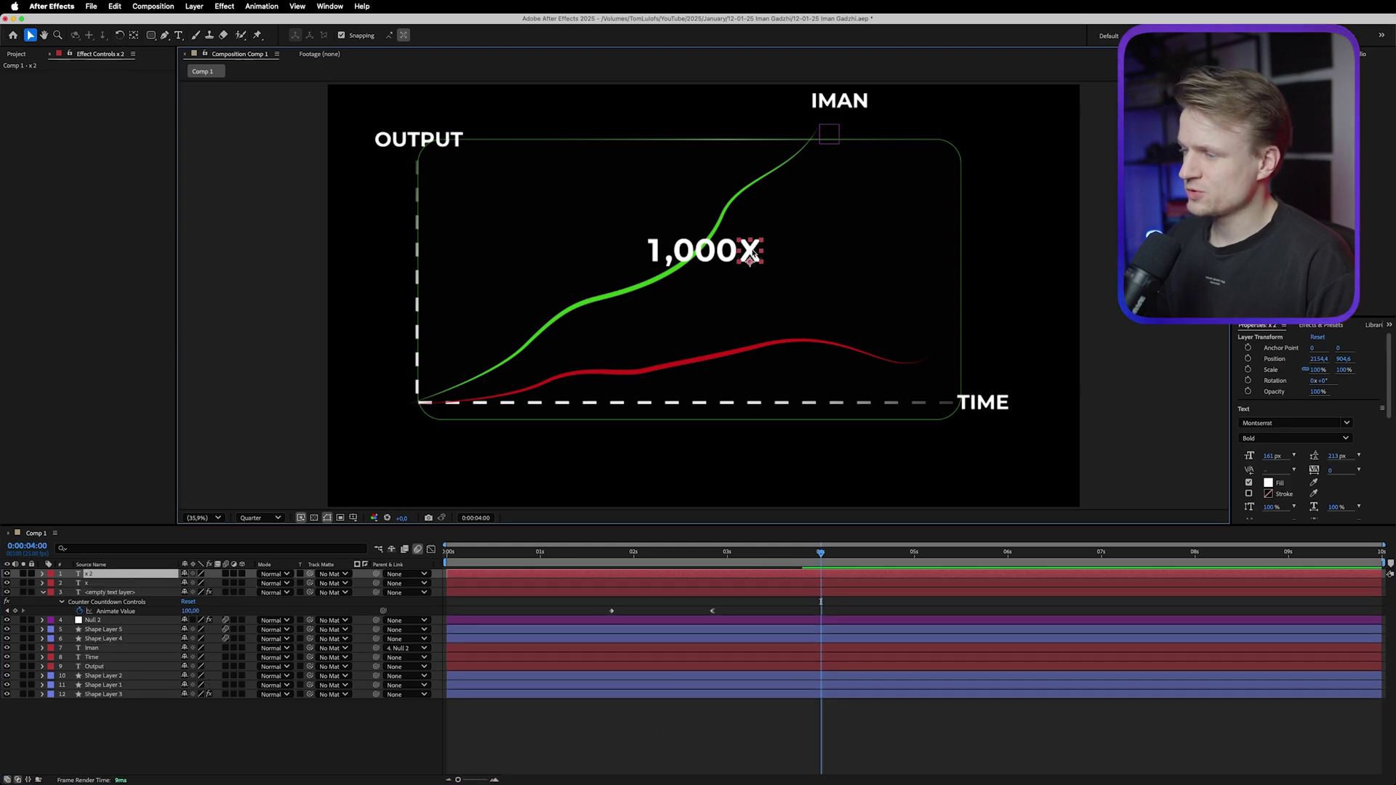
{"action": "left_click_drag", "start_coordinate": [751, 256], "coordinate": [707, 289]}
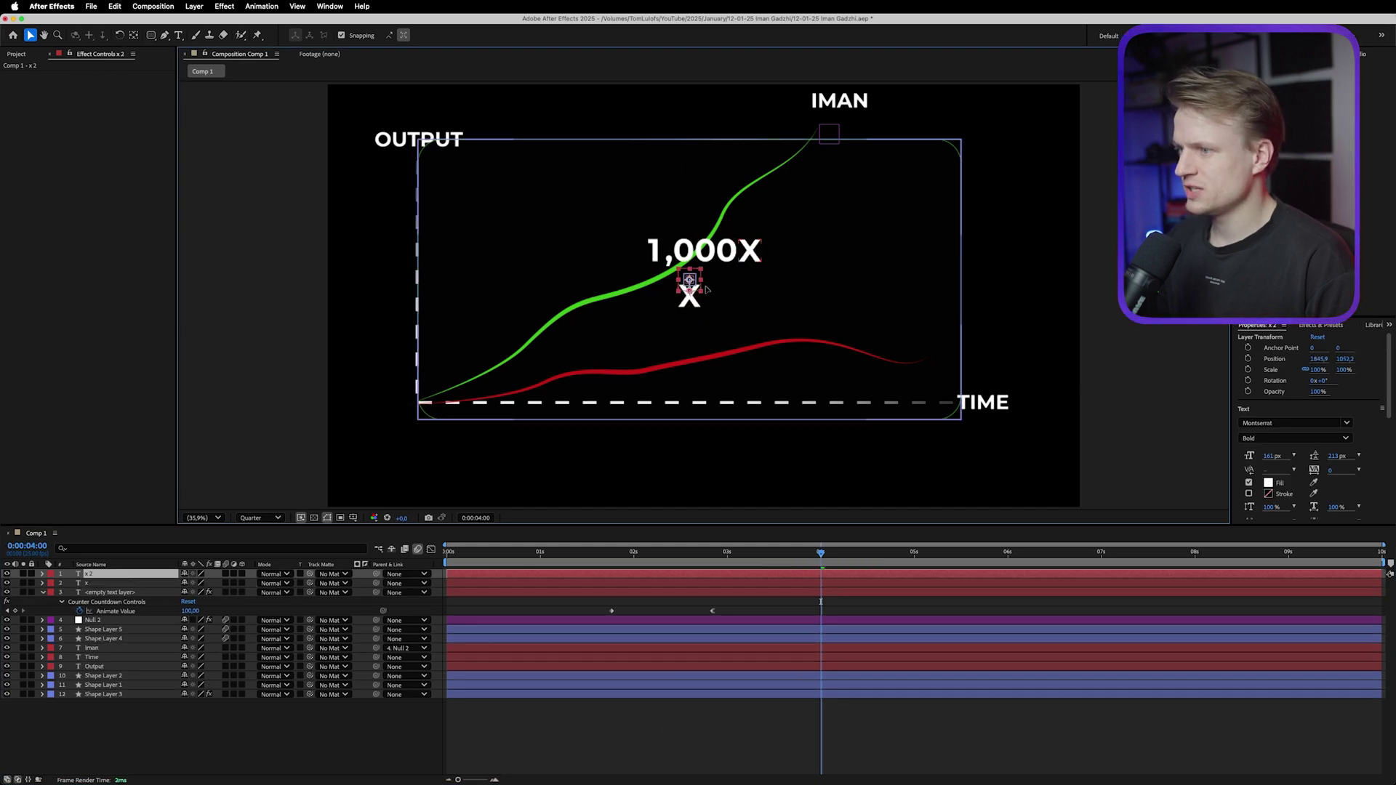
{"action": "double_click", "coordinate": [689, 282]}
{"action": "type", "text": "Higher output"}
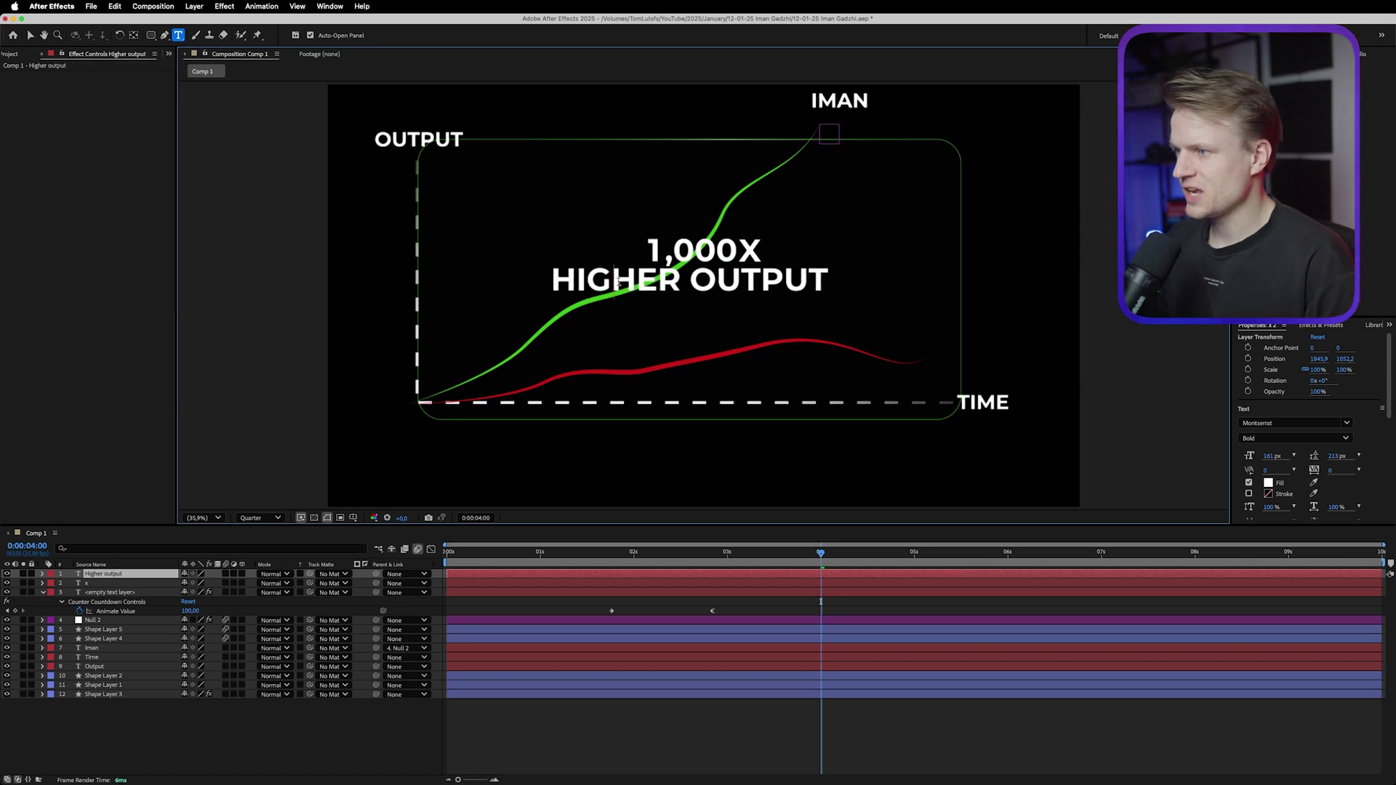
Set the word HIGHER to the Black font style and centre the line beneath the 1,000X text.
{"action": "double_click", "coordinate": [616, 282]}
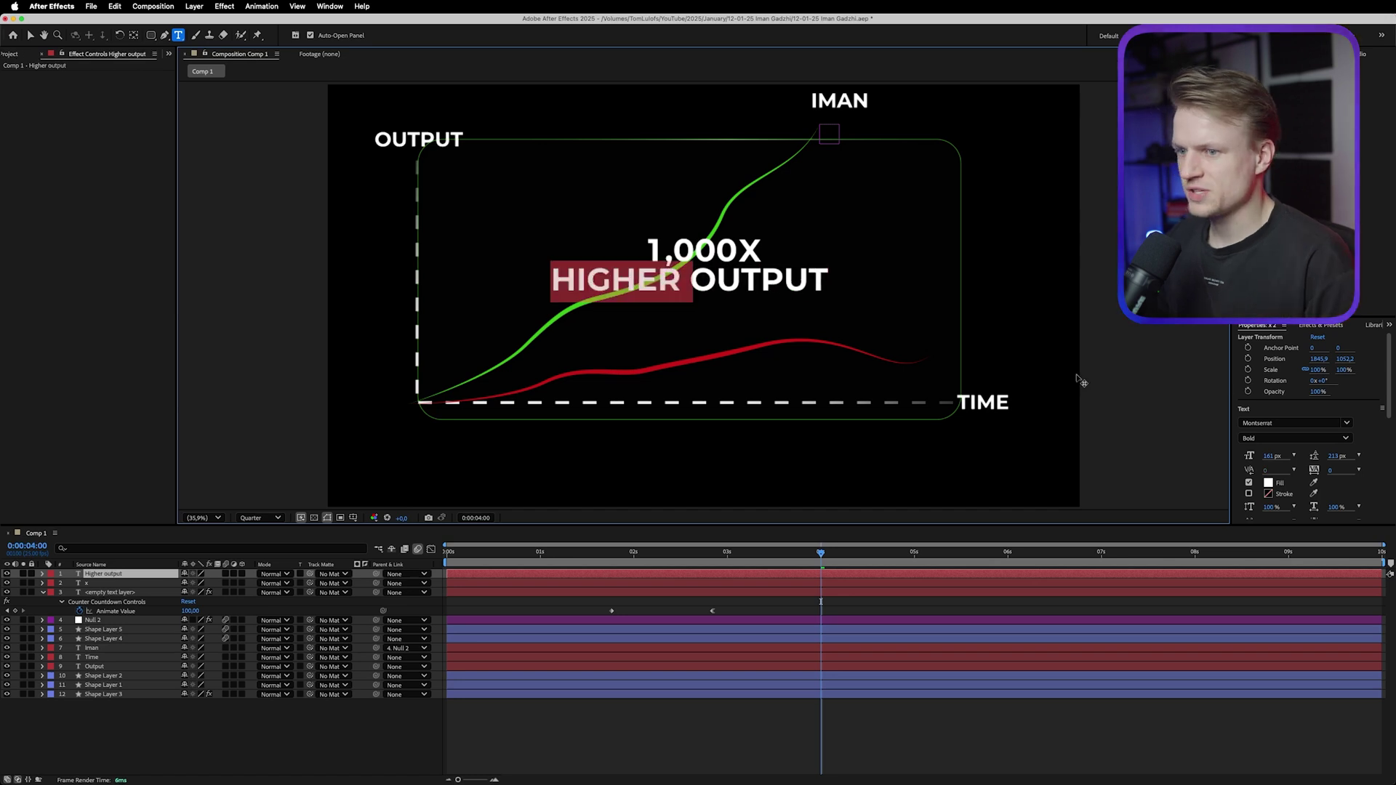
{"action": "left_click", "coordinate": [1331, 438]}
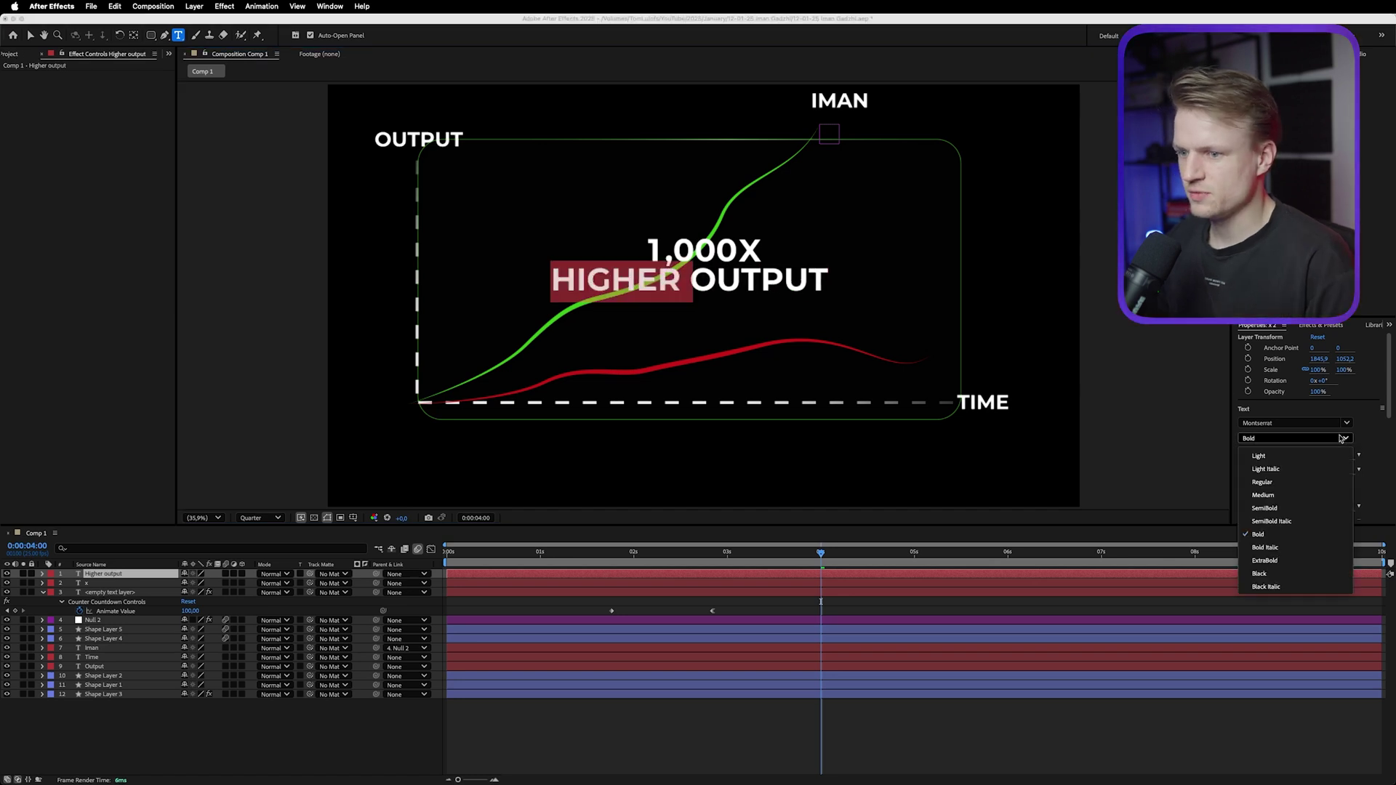
{"action": "left_click", "coordinate": [1267, 574]}
{"action": "key", "text": "Escape"}
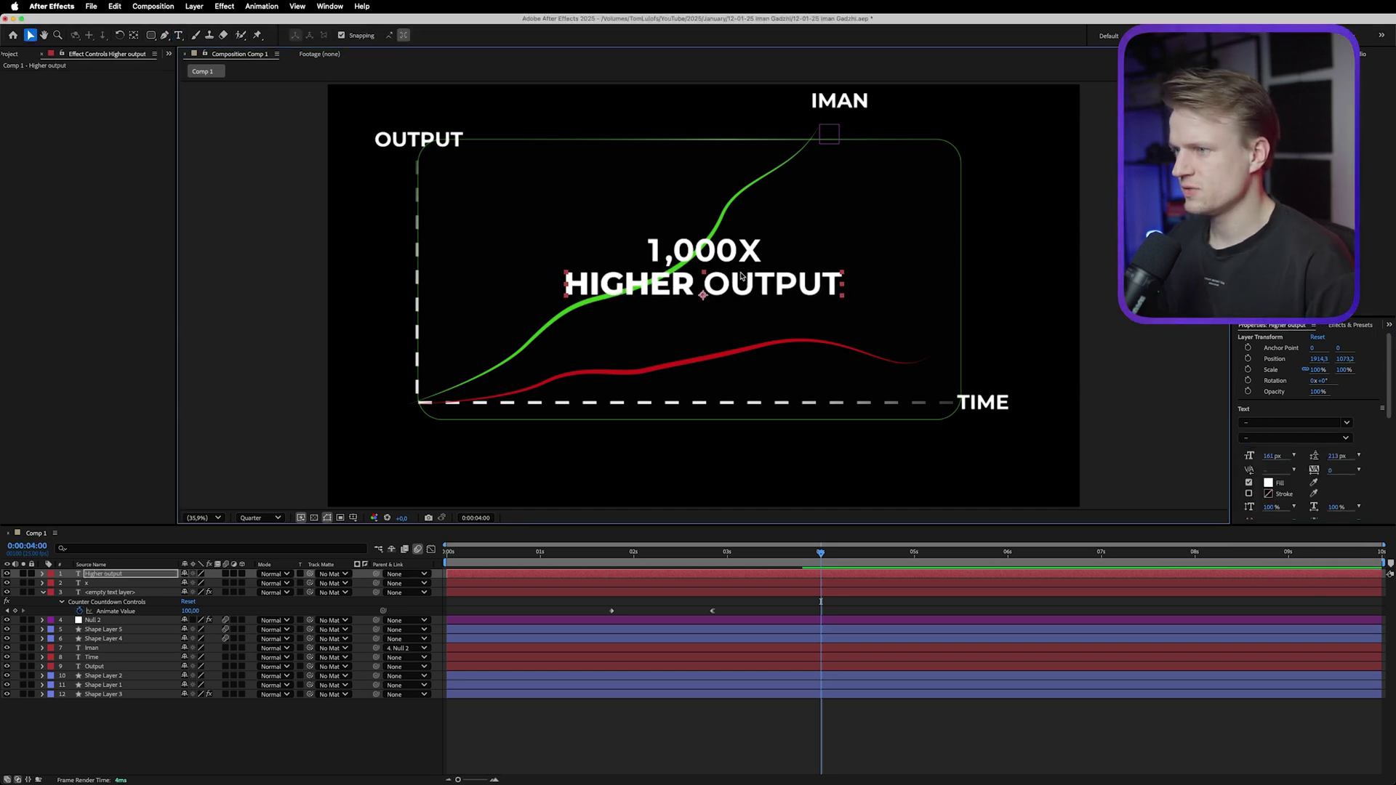
{"action": "left_click", "coordinate": [903, 207]}
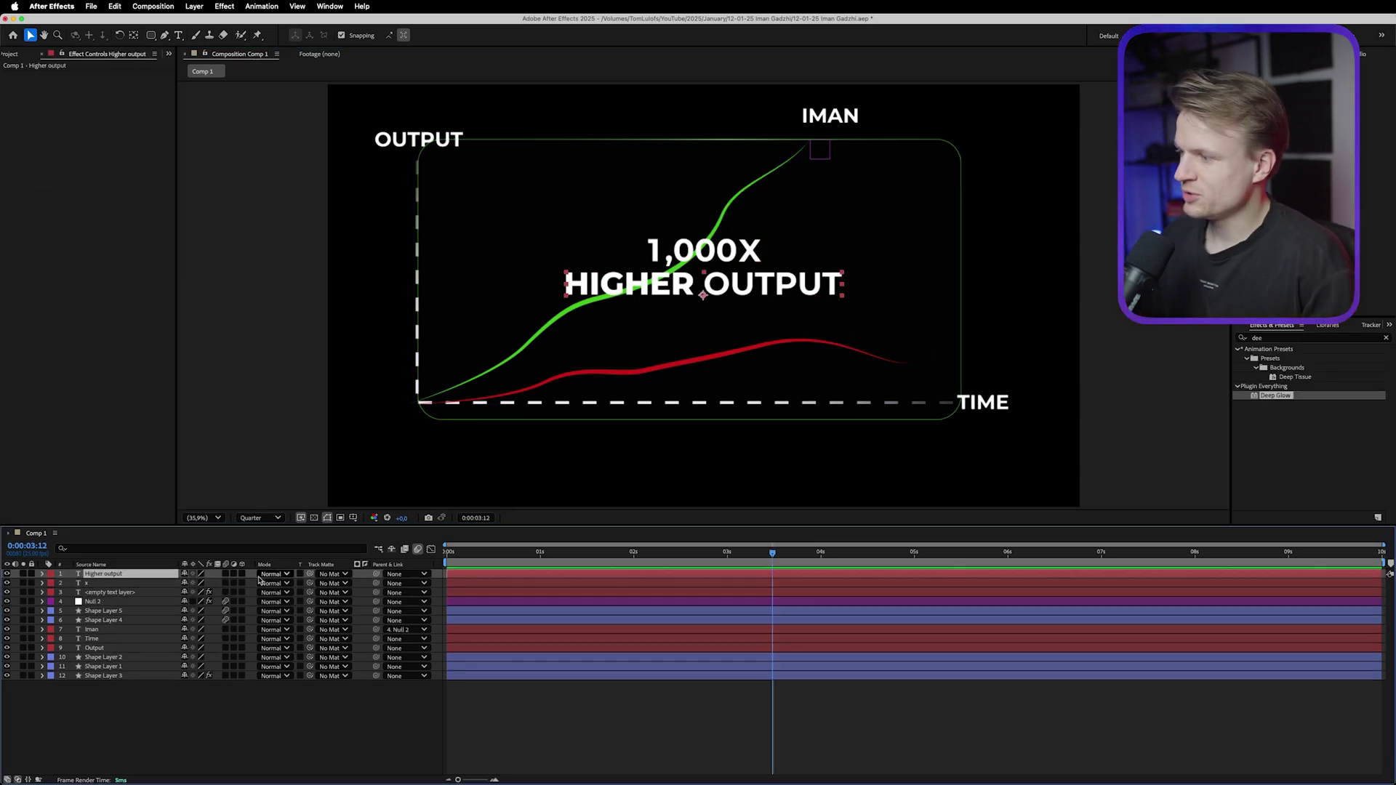
Make every layer except the Iman text 3D and set the composition's renderer to Classic 3D.
{"action": "left_click_drag", "start_coordinate": [243, 574], "coordinate": [244, 676]}
{"action": "left_click", "coordinate": [1079, 518]}
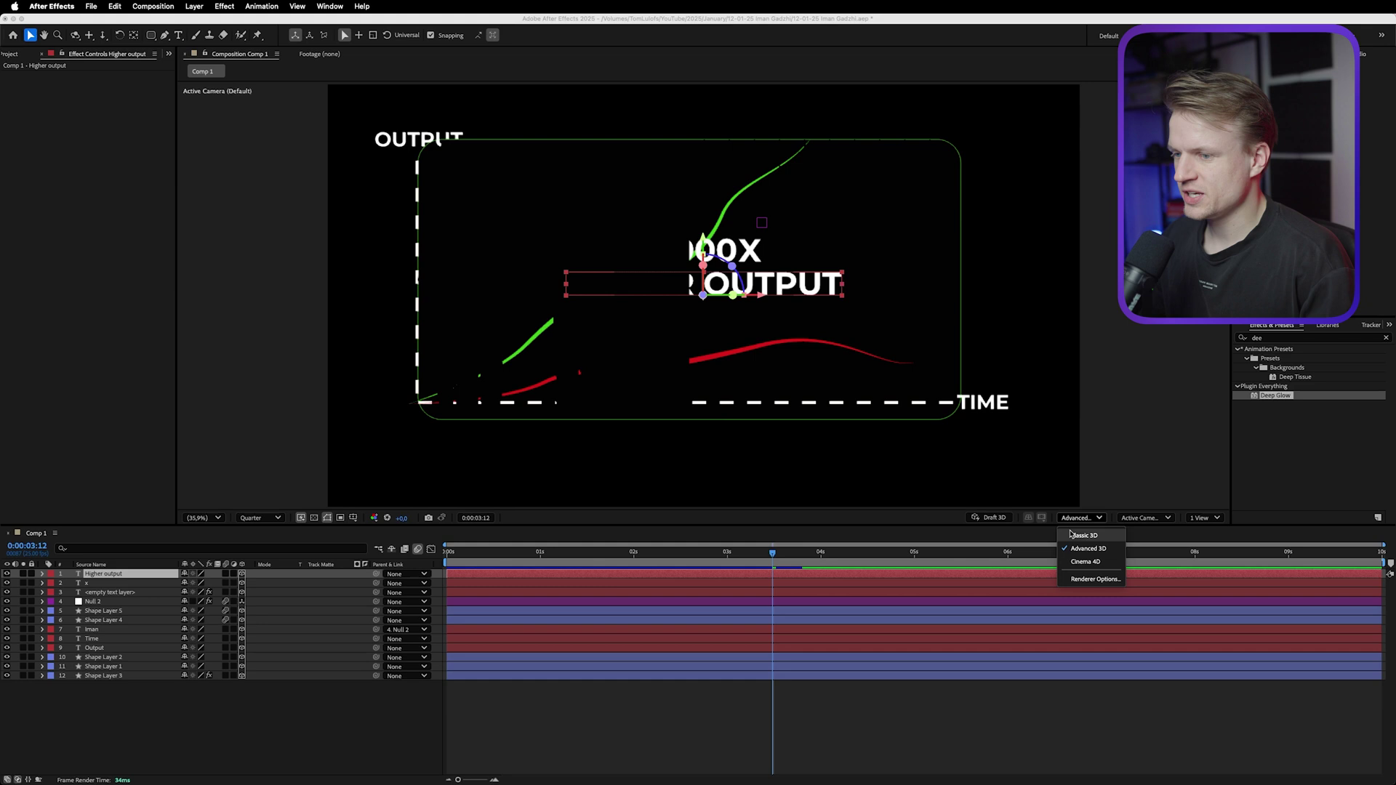
{"action": "left_click", "coordinate": [1083, 536]}
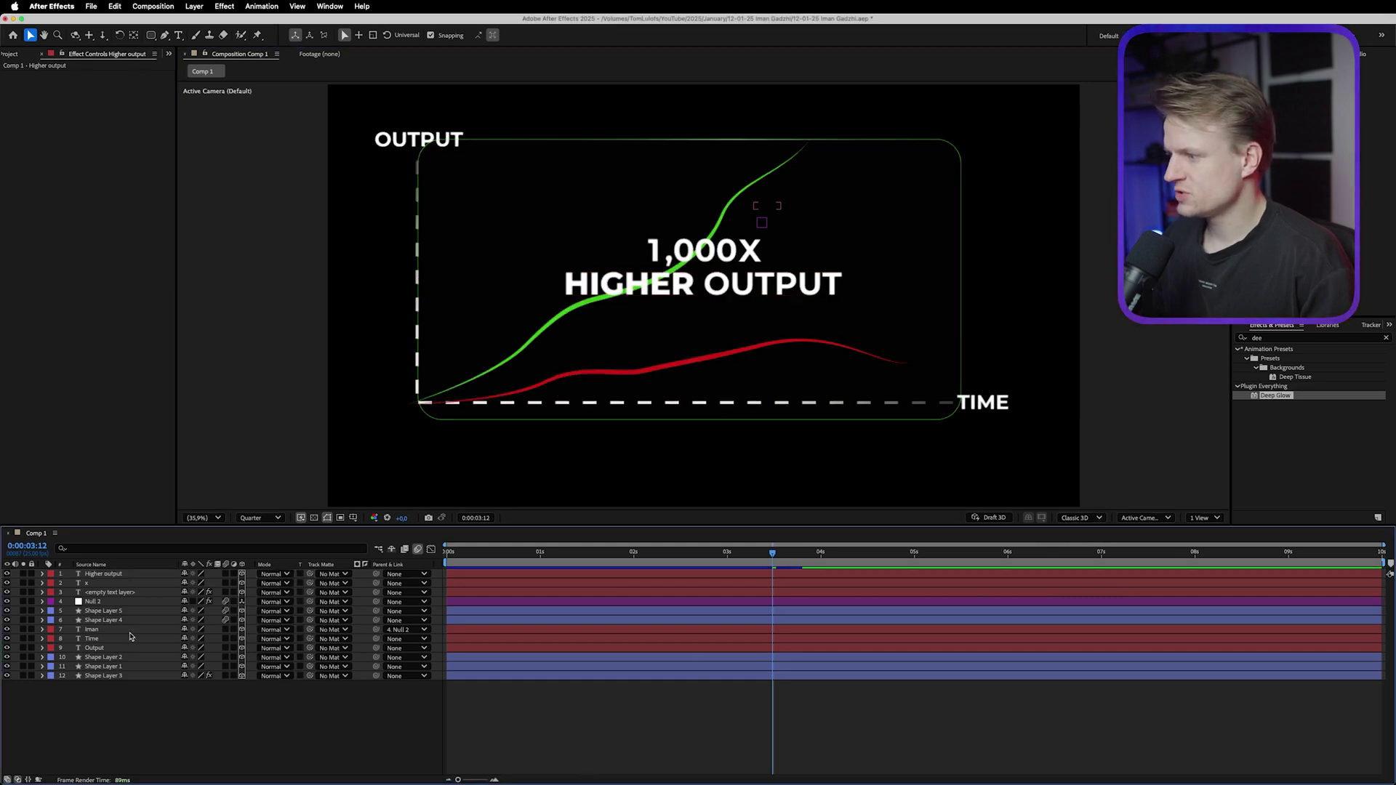
{"action": "left_click", "coordinate": [242, 631]}
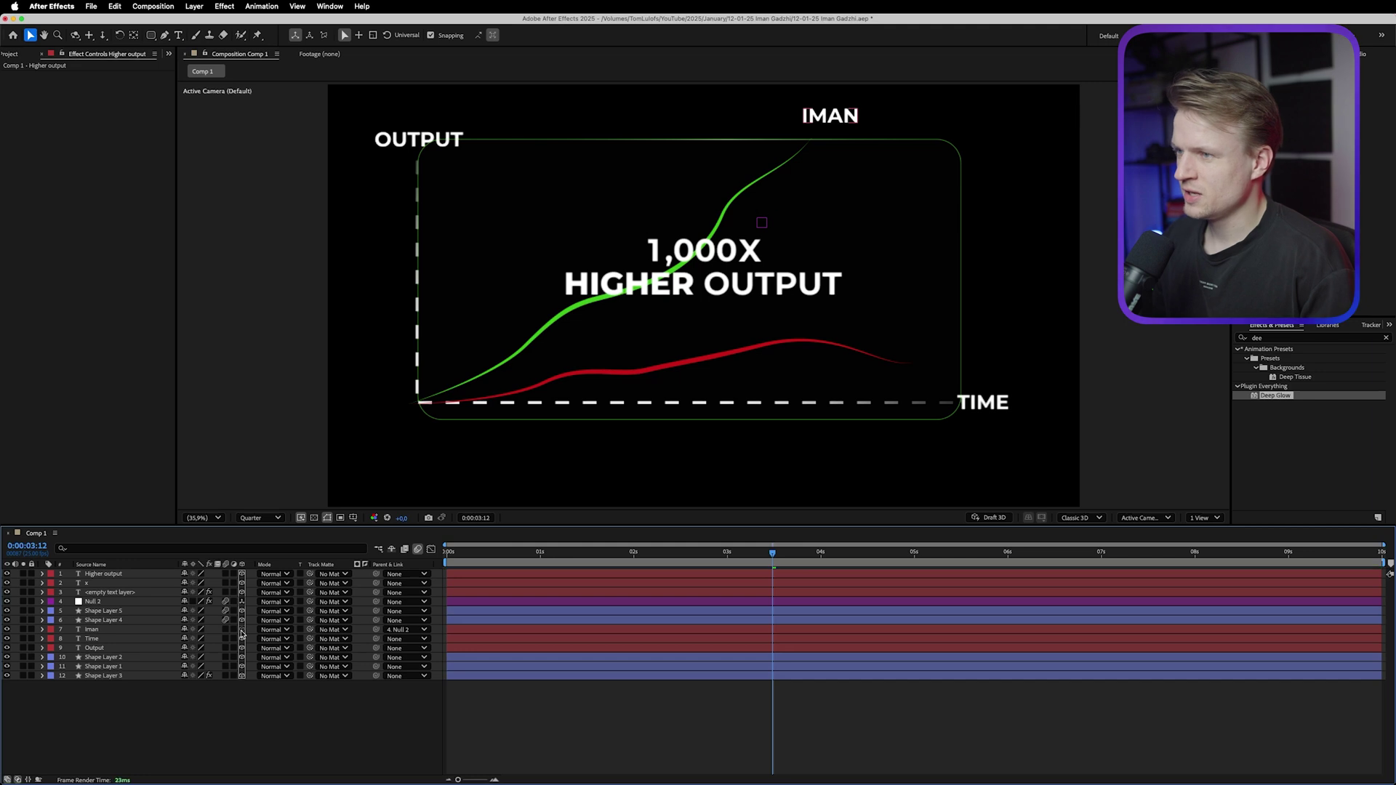
Add a one-node camera with the 50mm preset and depth of field enabled.
{"action": "left_click", "coordinate": [189, 6]}
{"action": "mouse_move", "coordinate": [197, 22]}
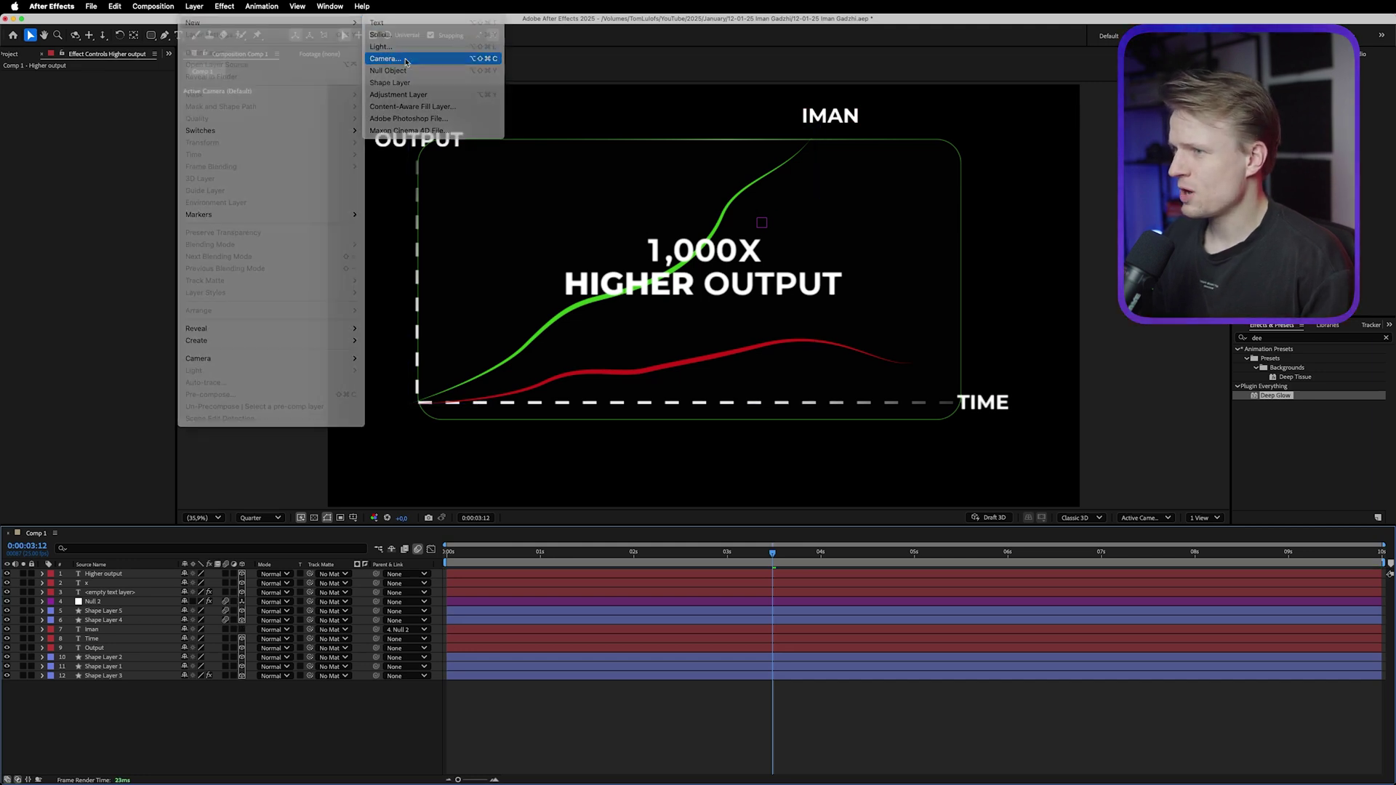
{"action": "left_click", "coordinate": [405, 59]}
{"action": "left_click", "coordinate": [627, 305]}
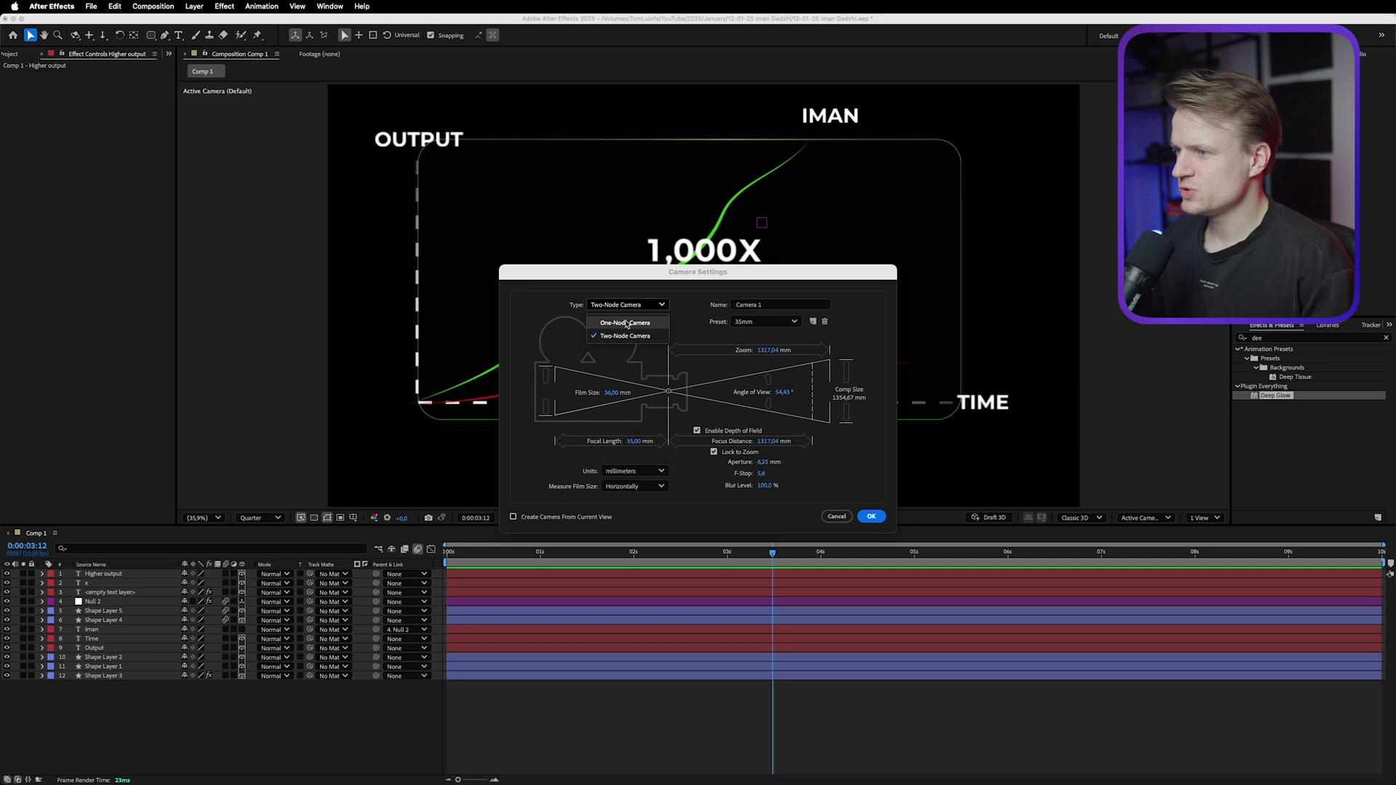
{"action": "left_click", "coordinate": [623, 323]}
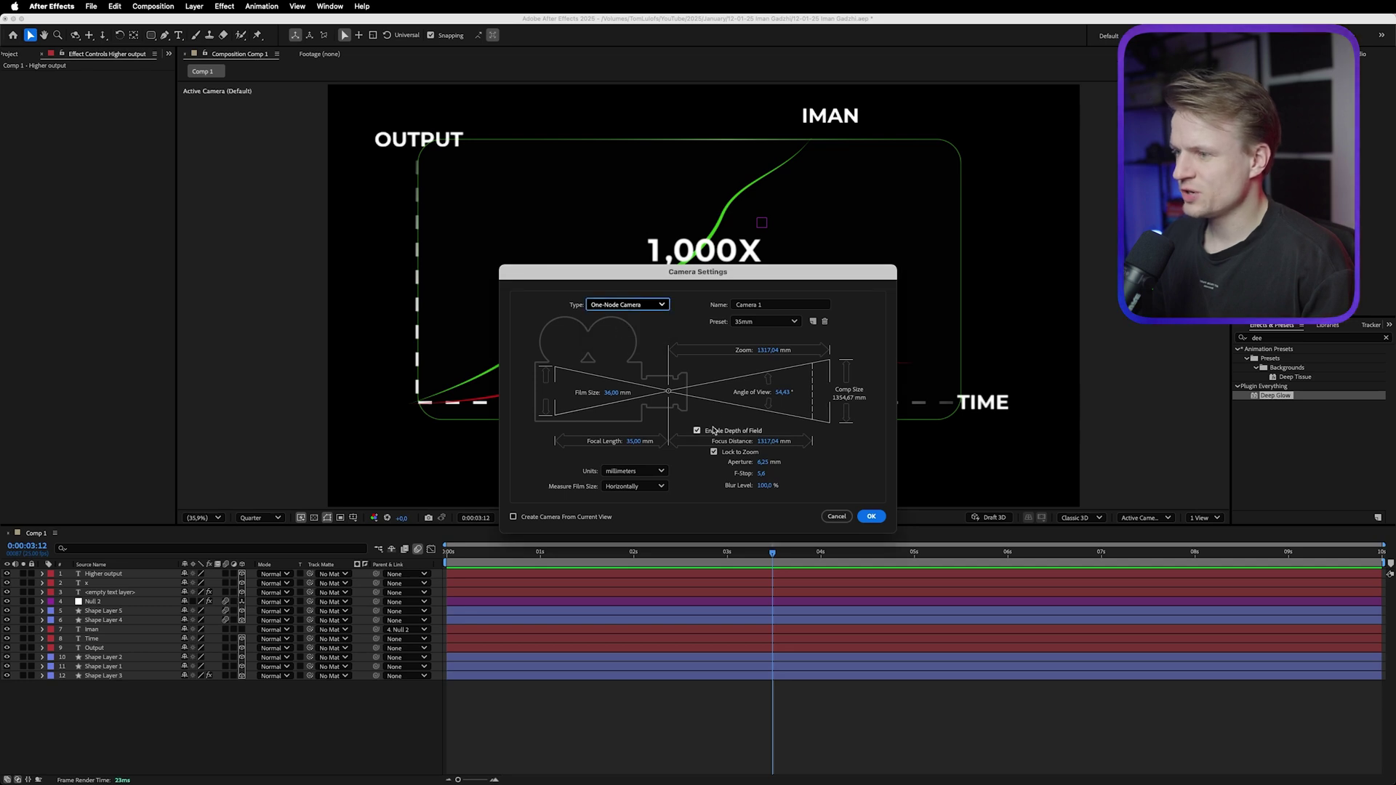
{"action": "left_click", "coordinate": [745, 323]}
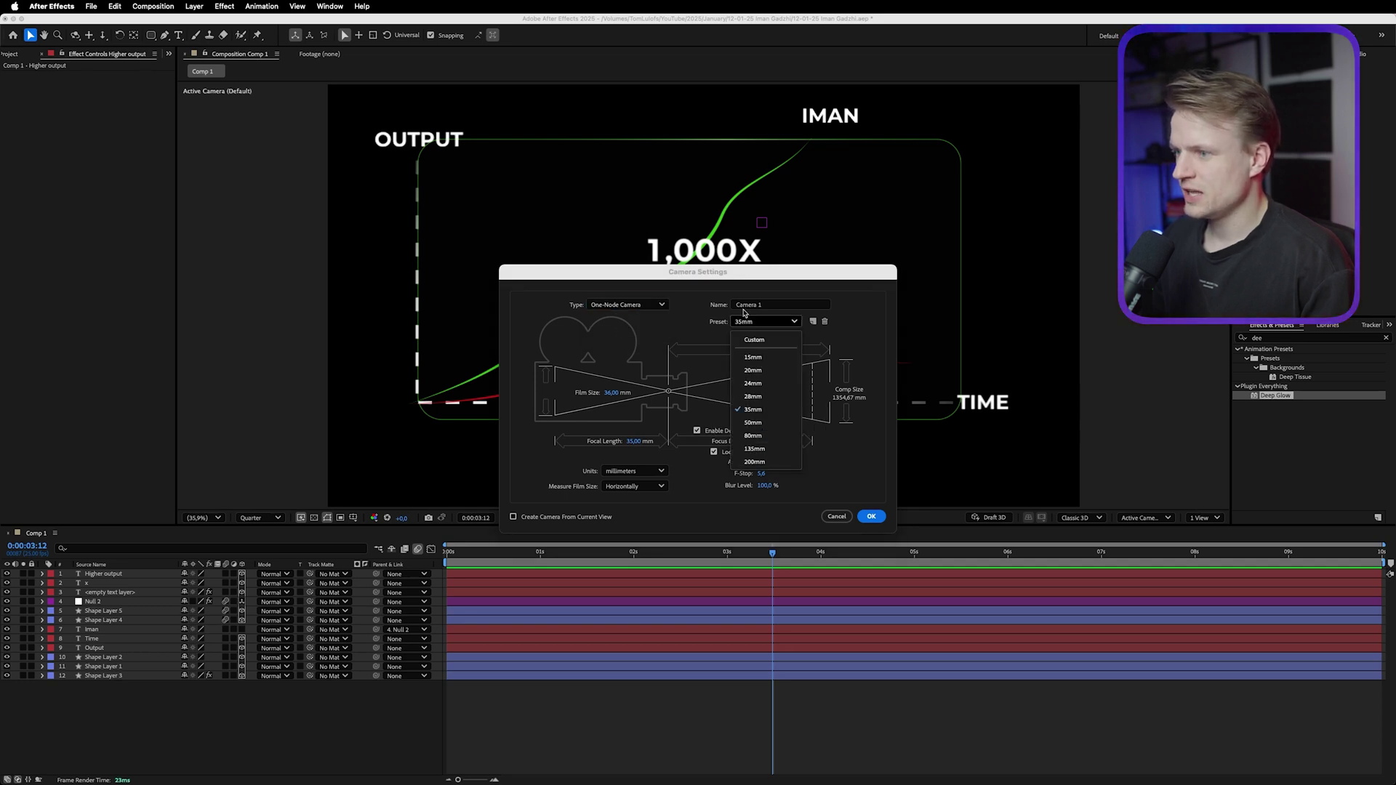
{"action": "left_click", "coordinate": [756, 423]}
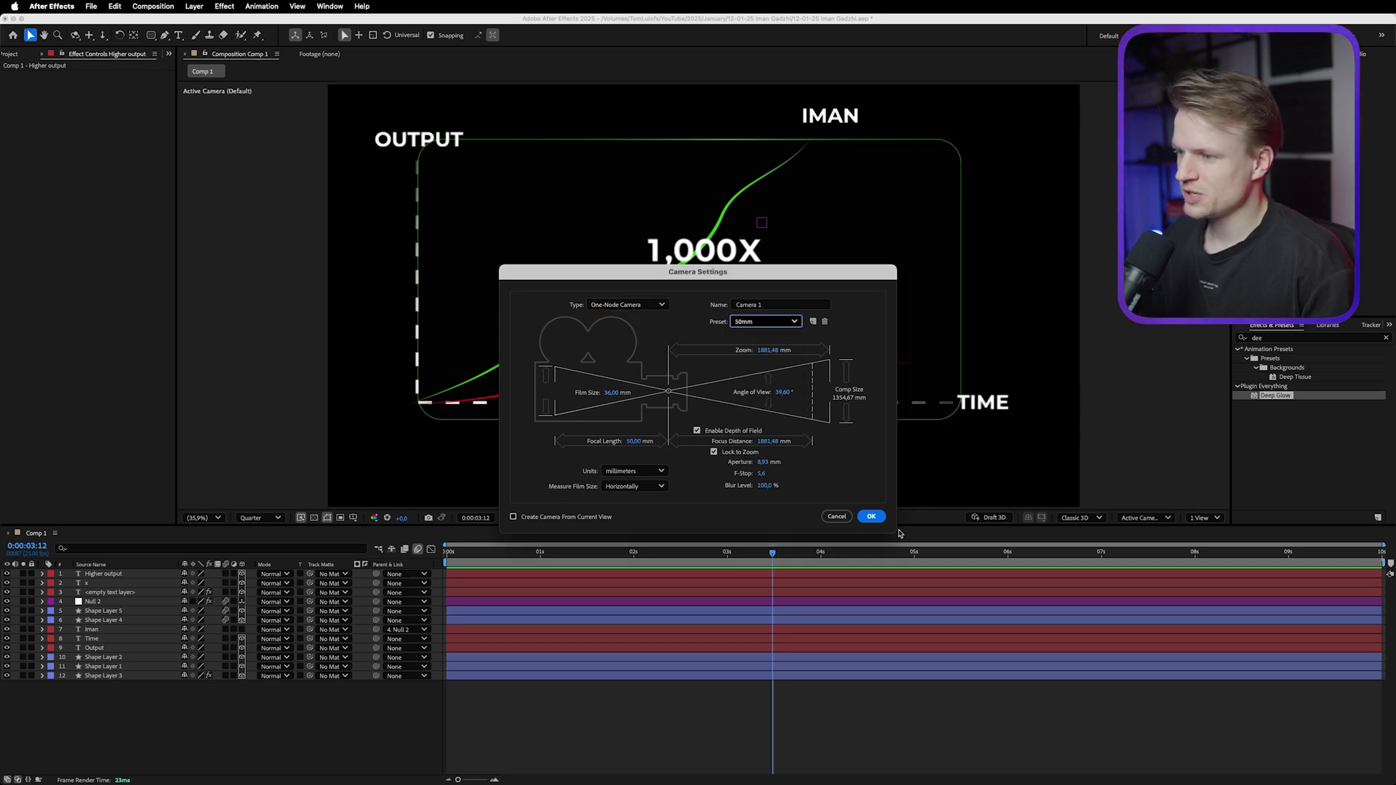
{"action": "left_click", "coordinate": [873, 517]}
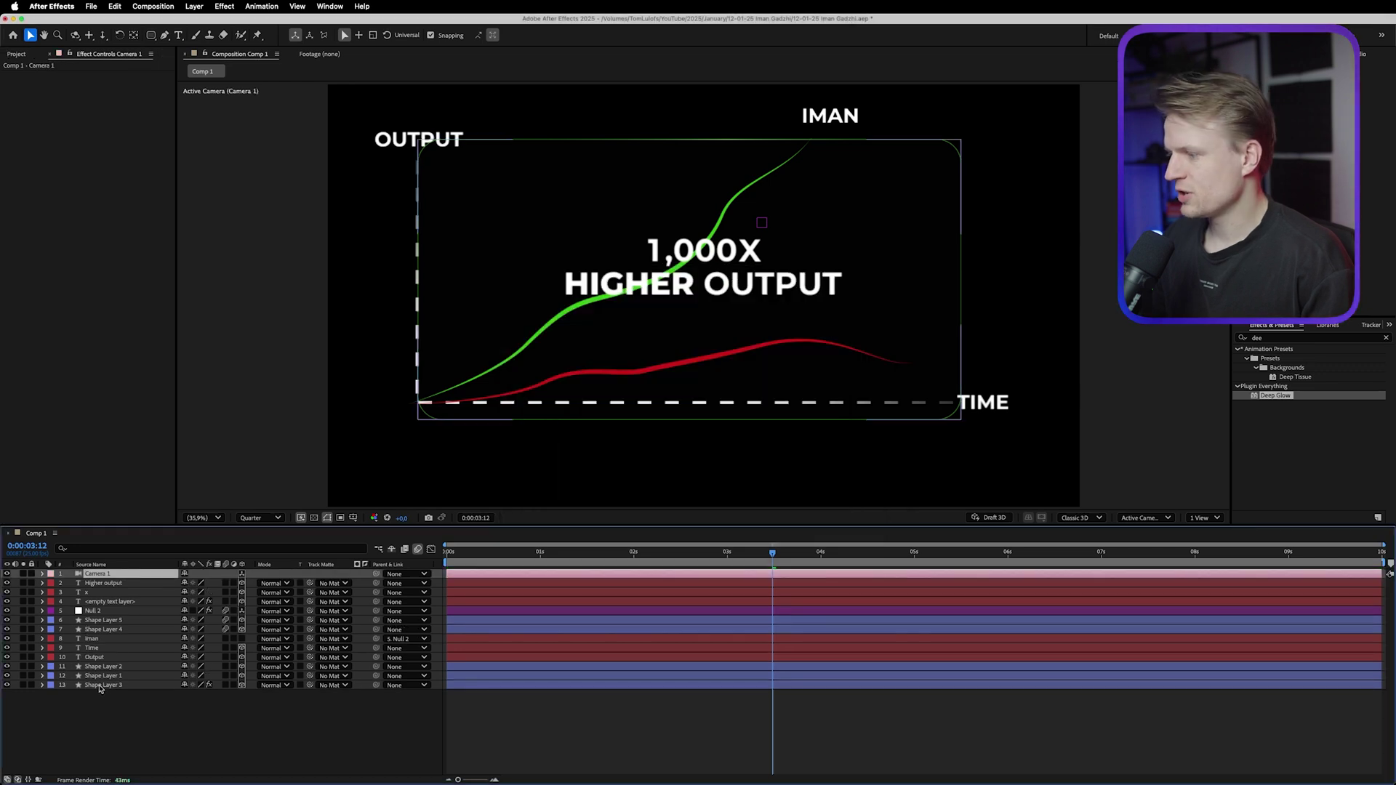
Push the green rounded rectangle on Shape Layer 3 back in Z space and scale it to 130%.
{"action": "left_click", "coordinate": [100, 685]}
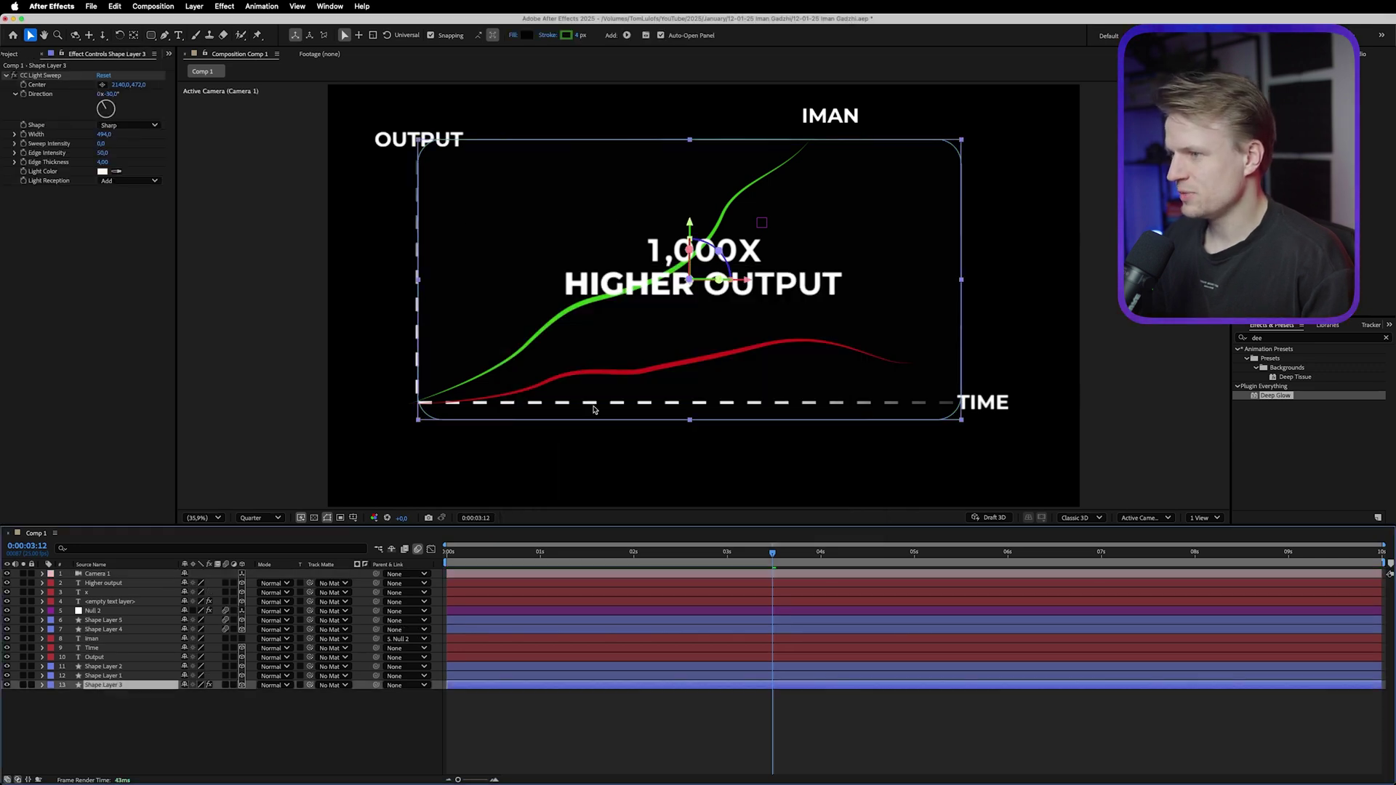
{"action": "key", "text": "p"}
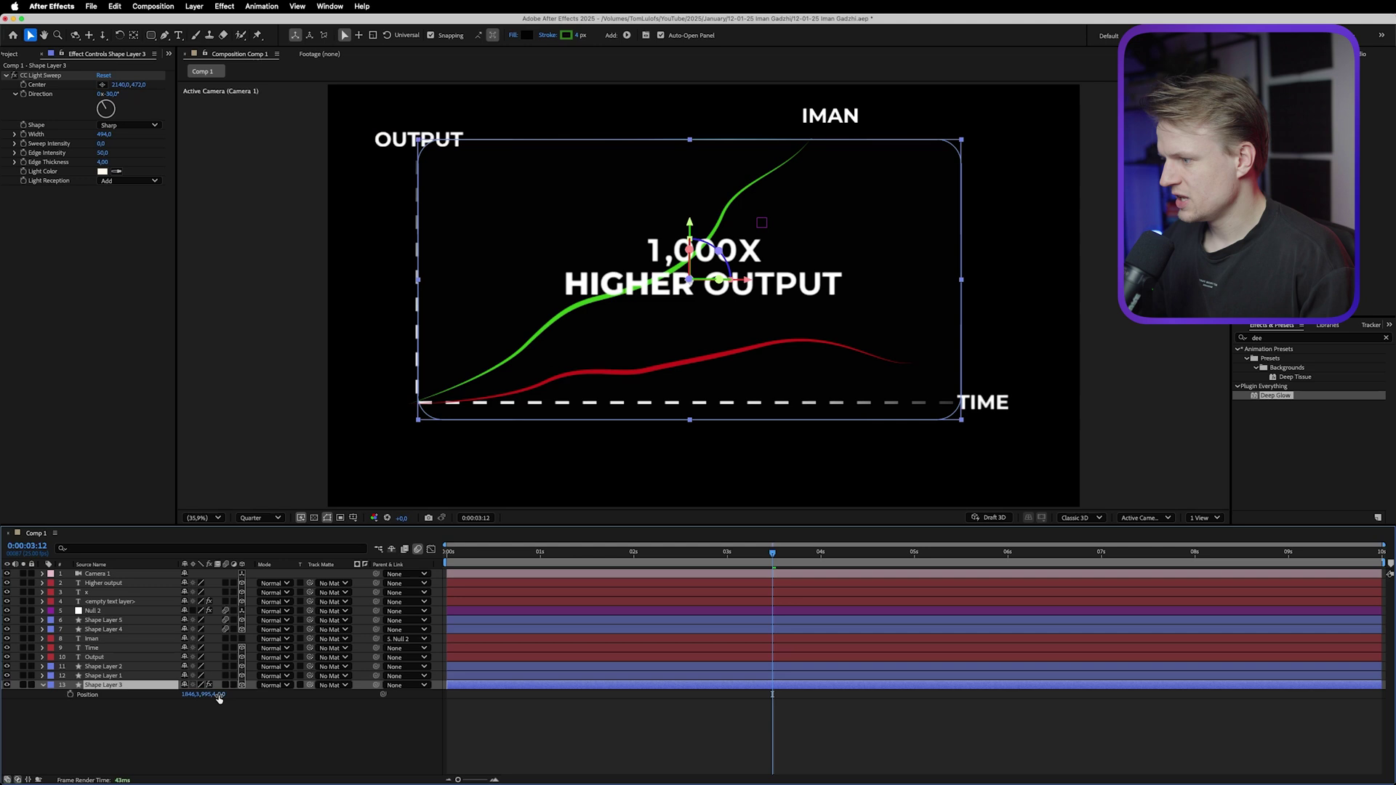
{"action": "left_click_drag", "start_coordinate": [219, 695], "coordinate": [327, 694]}
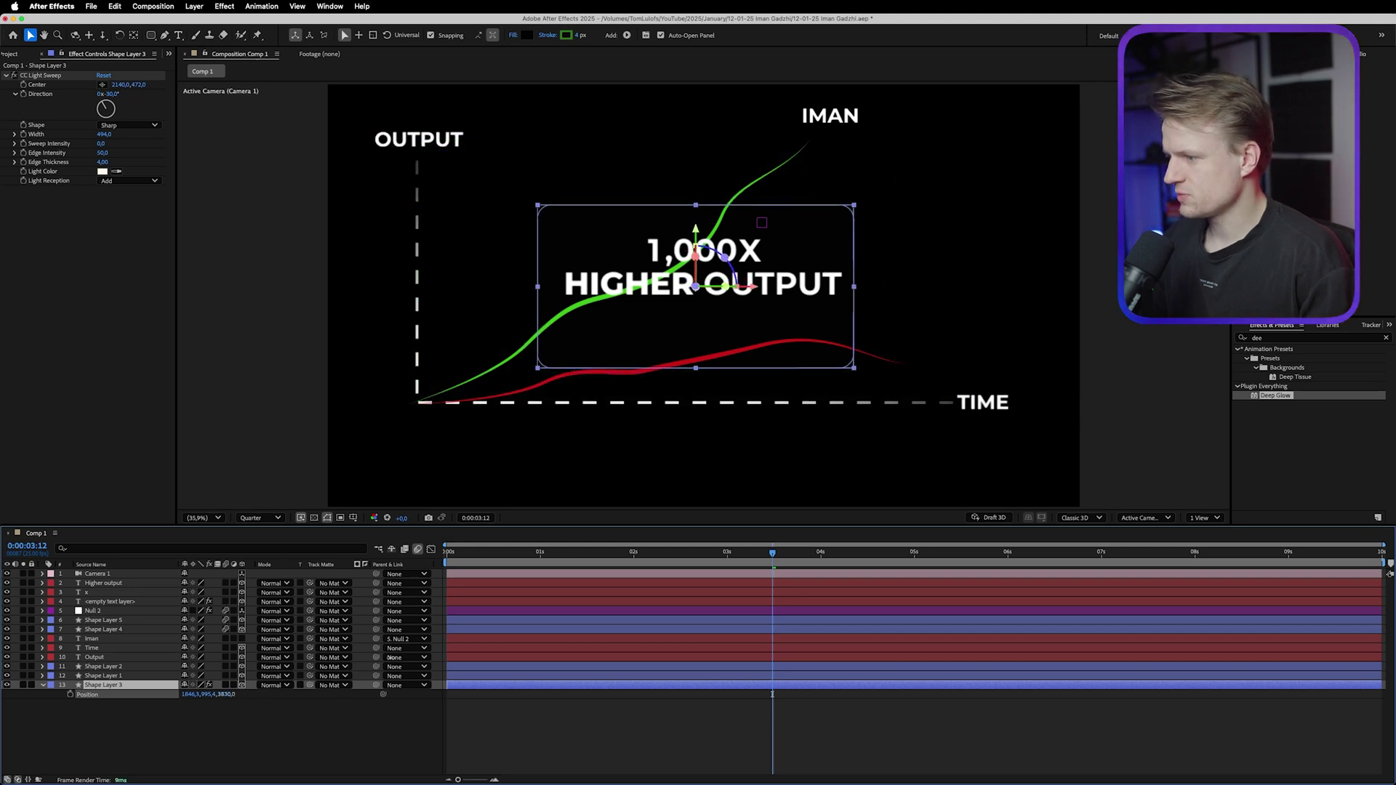
{"action": "left_click_drag", "start_coordinate": [391, 657], "coordinate": [242, 693]}
{"action": "key", "text": "s"}
Try shifting Camera 1 along the X axis and undo the move.
{"action": "left_click", "coordinate": [96, 574]}
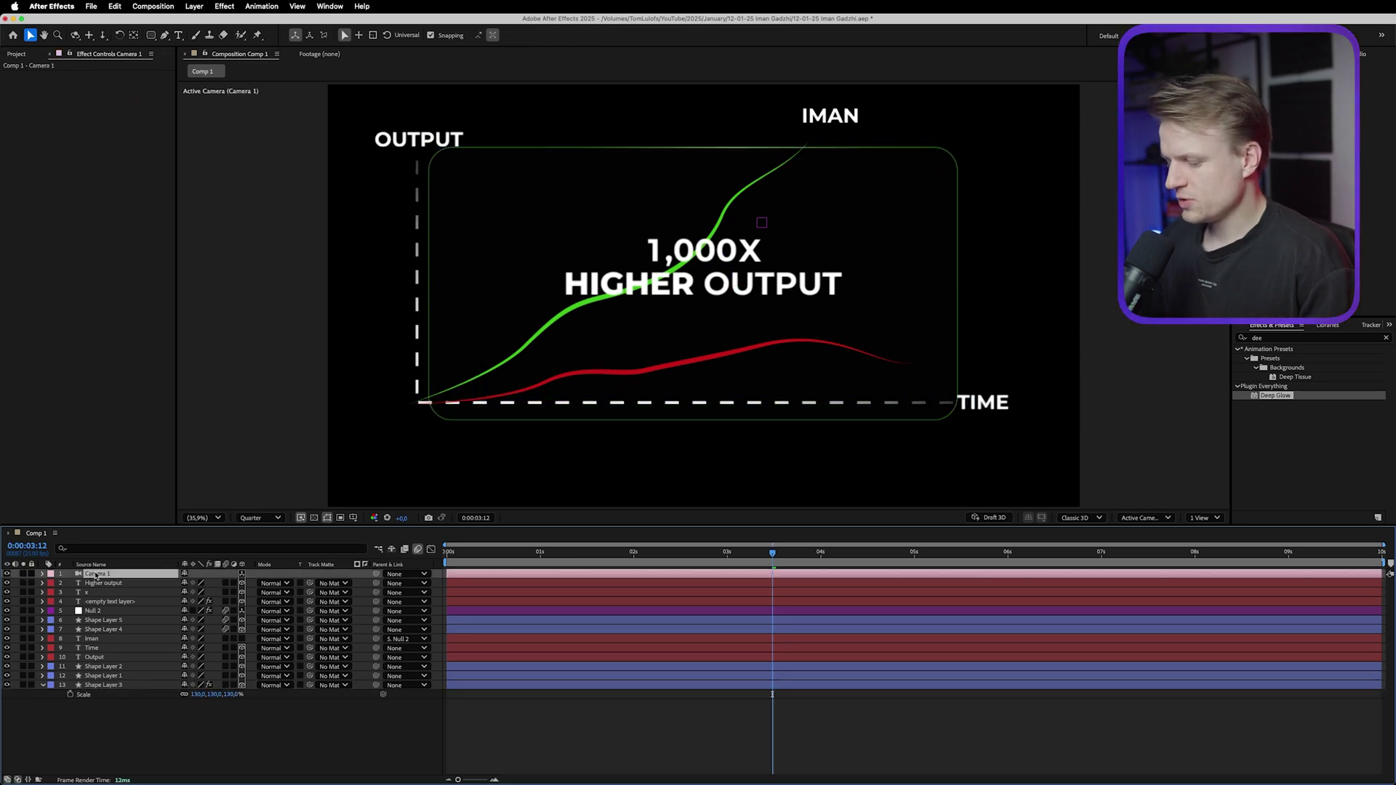
{"action": "key", "text": "p"}
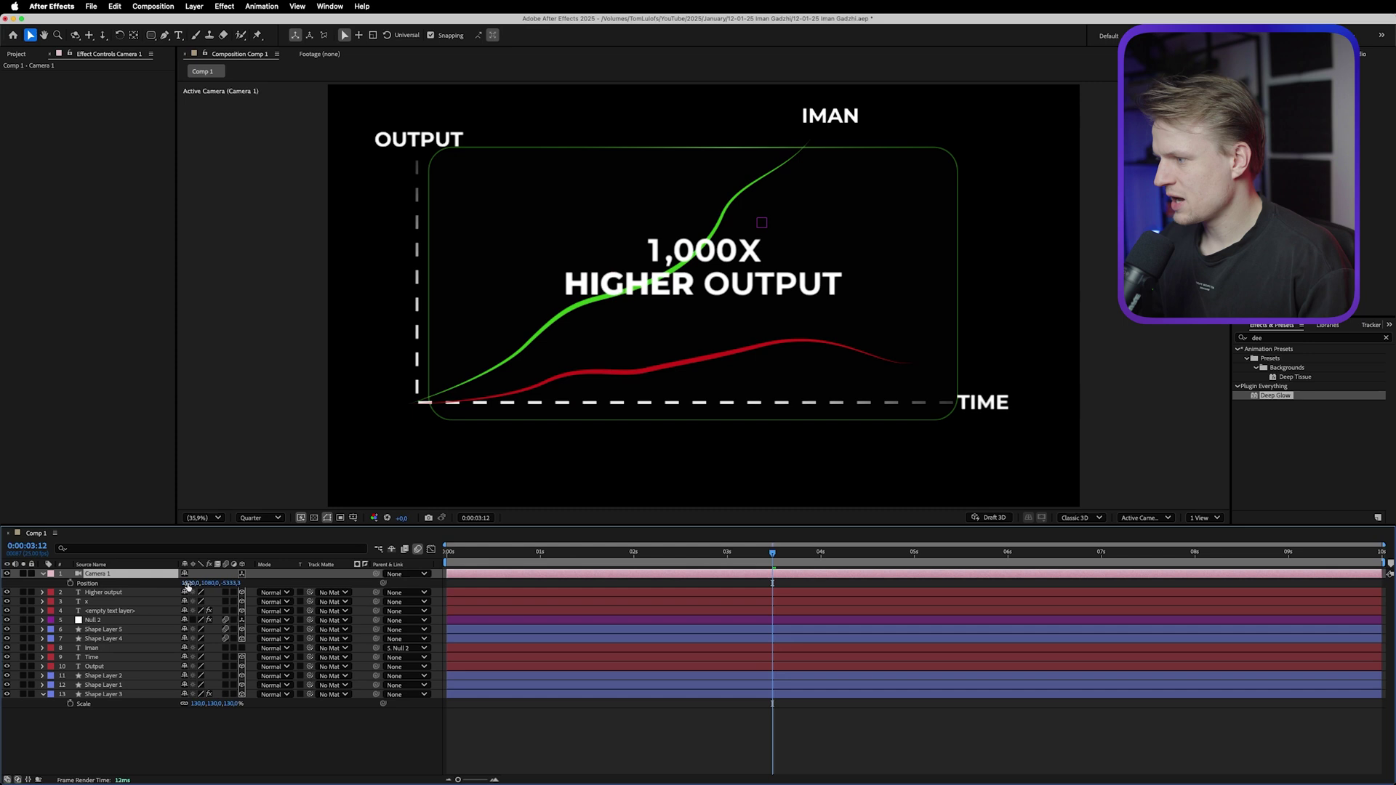
{"action": "mouse_move", "coordinate": [186, 583]}
{"action": "left_mouse_down"}
{"action": "mouse_move", "coordinate": [162, 584]}
{"action": "mouse_move", "coordinate": [184, 583]}
{"action": "left_mouse_up"}
{"action": "key", "text": "super+z"}
Set Camera 1's aperture to about 567.3 pixels to blur the rounded rectangle in the background.
{"action": "left_click", "coordinate": [42, 575]}
{"action": "left_click", "coordinate": [41, 575]}
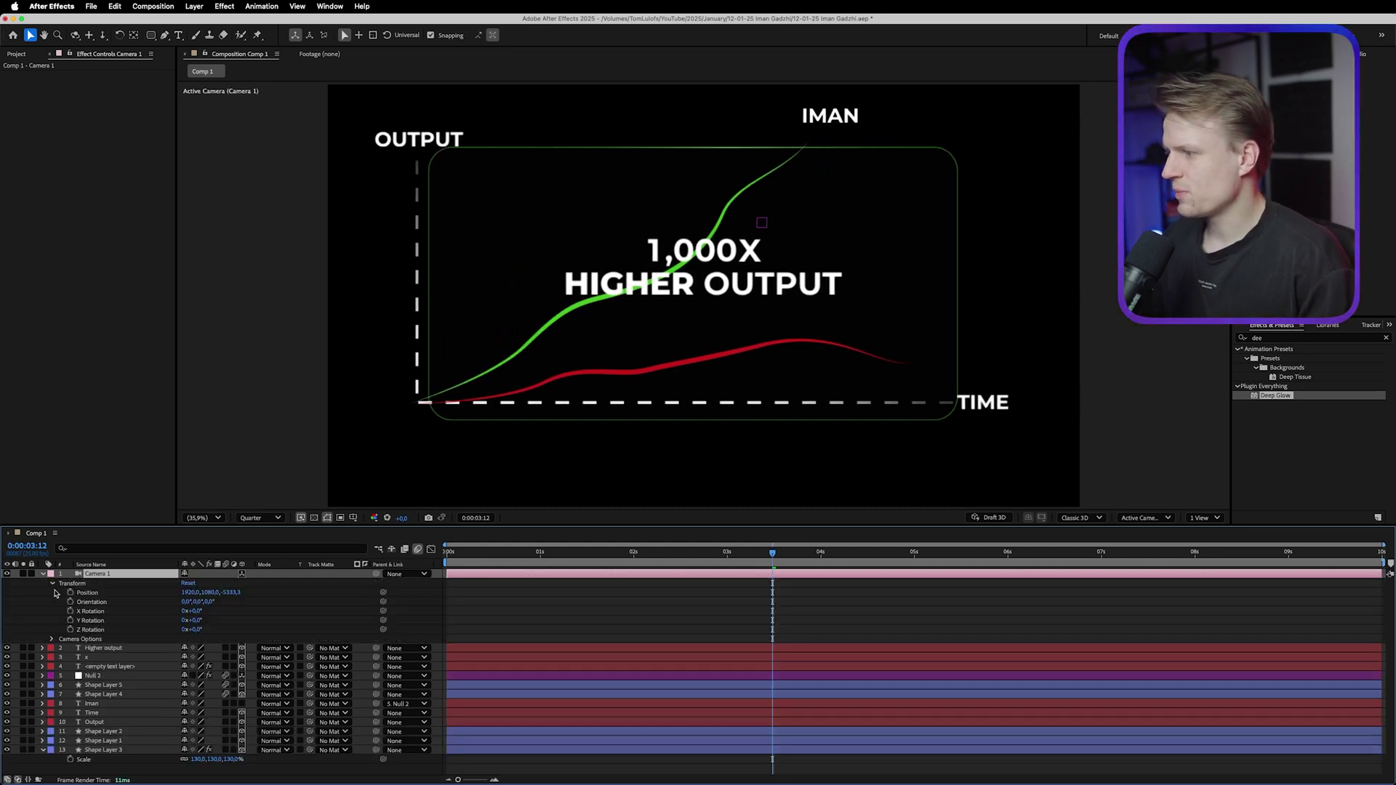
{"action": "left_click", "coordinate": [51, 640]}
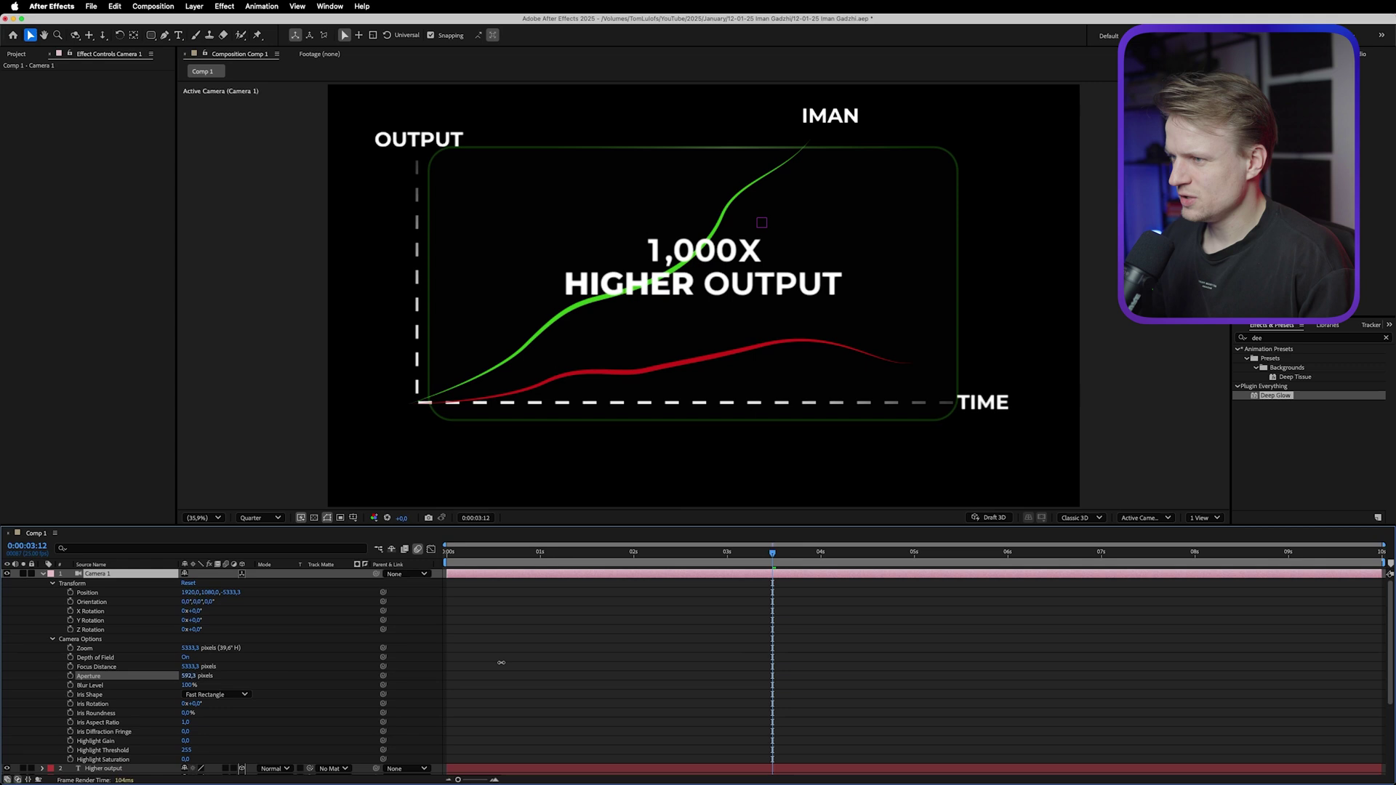
{"action": "left_click_drag", "start_coordinate": [501, 663], "coordinate": [457, 651]}
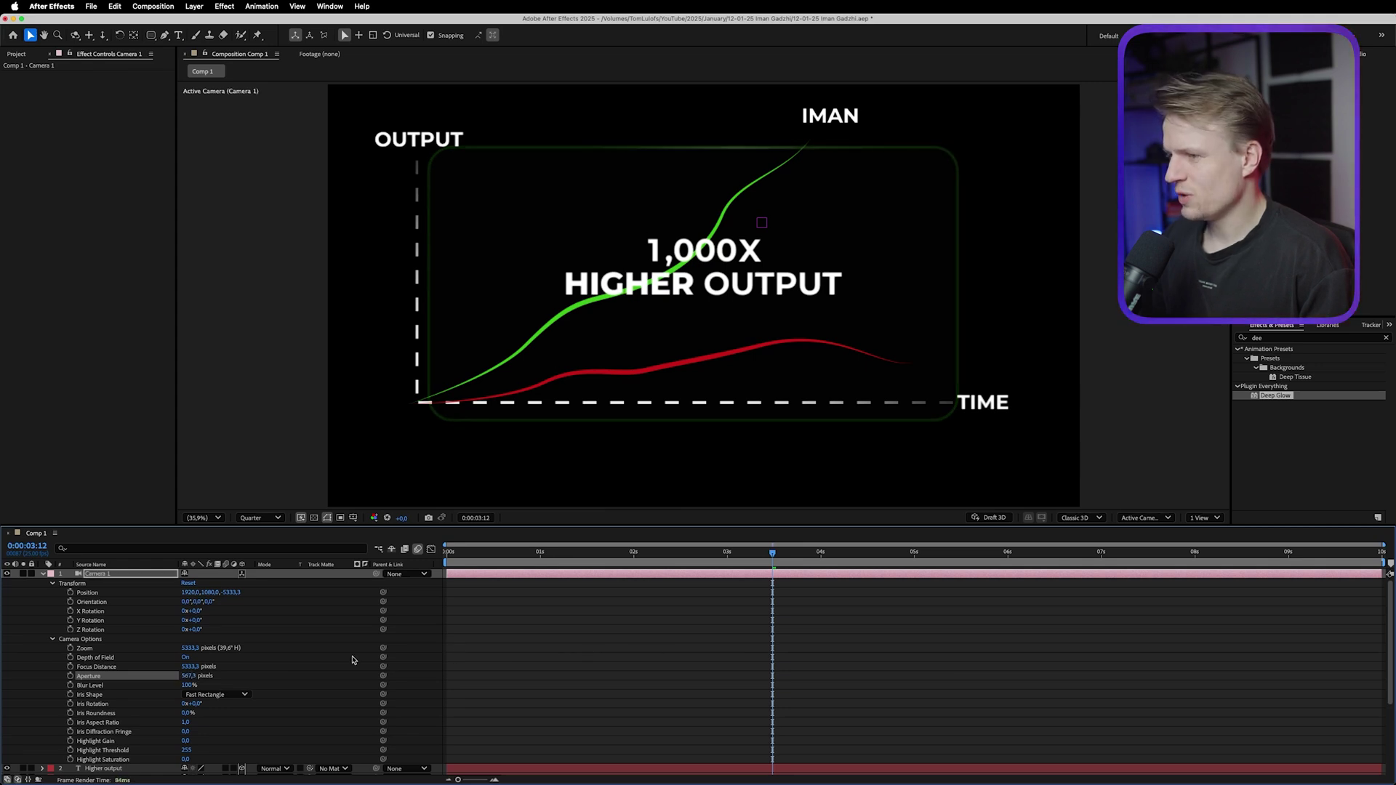
{"action": "key", "text": "u"}
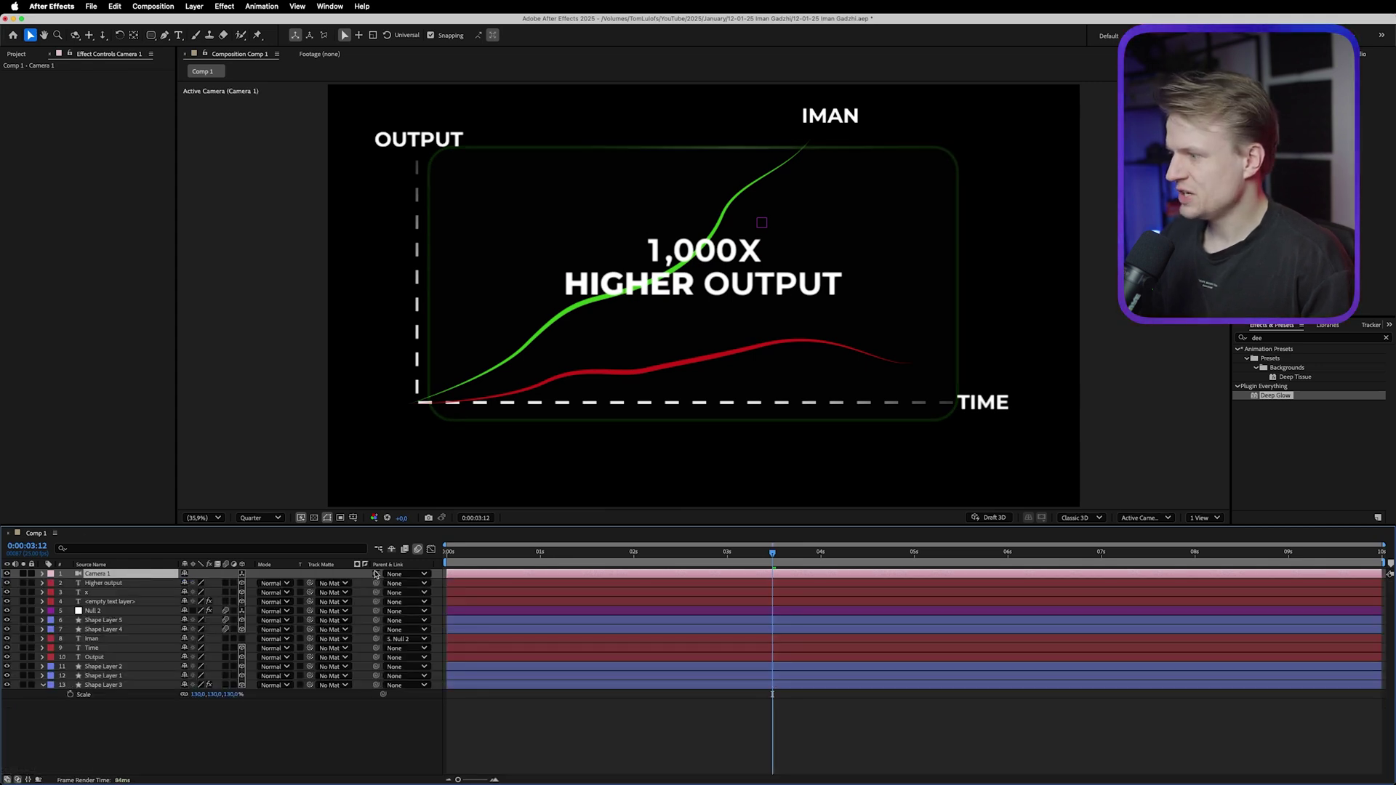
Parent Camera 1 to Null 2 and, at 0:00:02:11, move it closer to the graph at Z about -8773.7.
{"action": "left_click_drag", "start_coordinate": [369, 577], "coordinate": [93, 610]}
{"action": "left_click", "coordinate": [679, 555]}
{"action": "mouse_move", "coordinate": [679, 578]}
{"action": "left_mouse_down"}
{"action": "mouse_move", "coordinate": [754, 570]}
{"action": "mouse_move", "coordinate": [675, 575]}
{"action": "left_mouse_up"}
{"action": "key", "text": "p"}
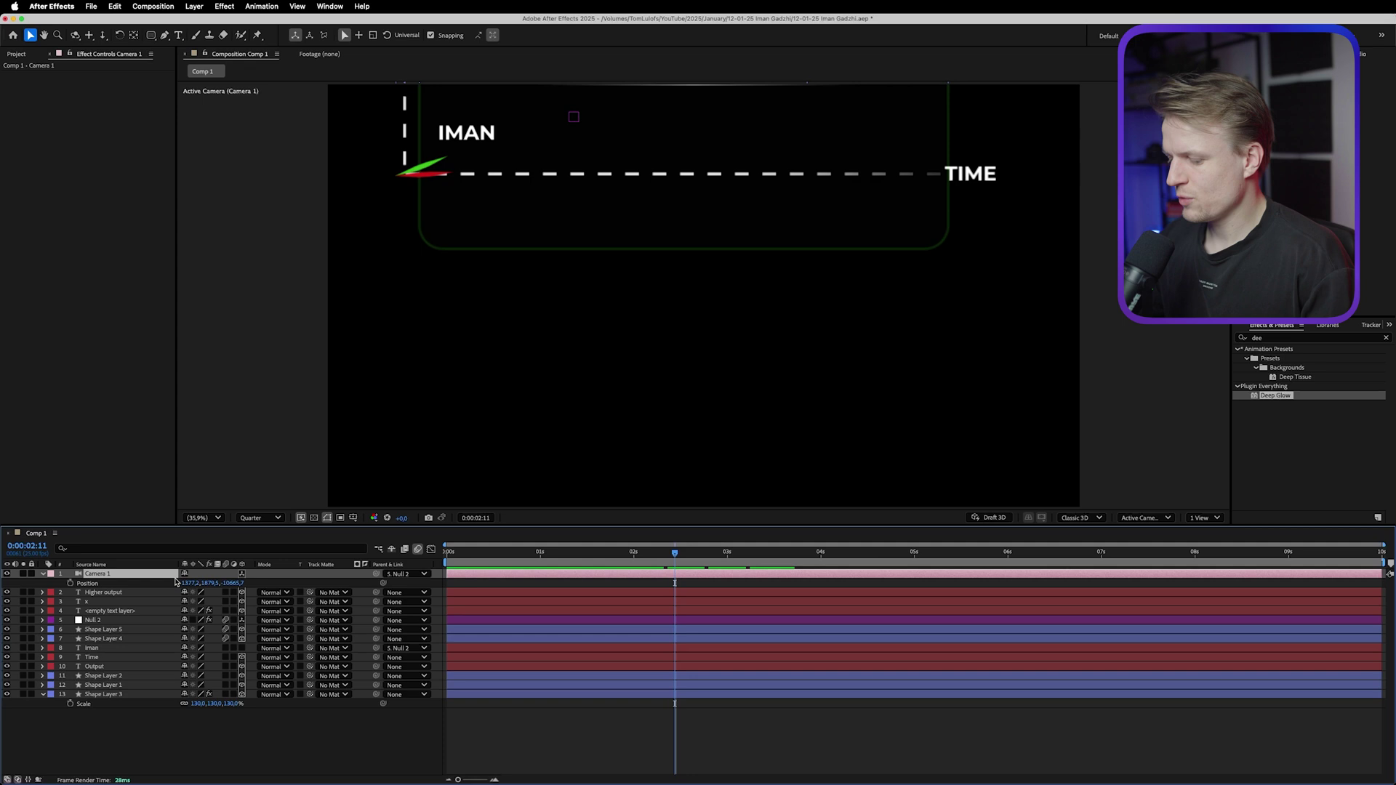
{"action": "left_click_drag", "start_coordinate": [185, 584], "coordinate": [44, 592]}
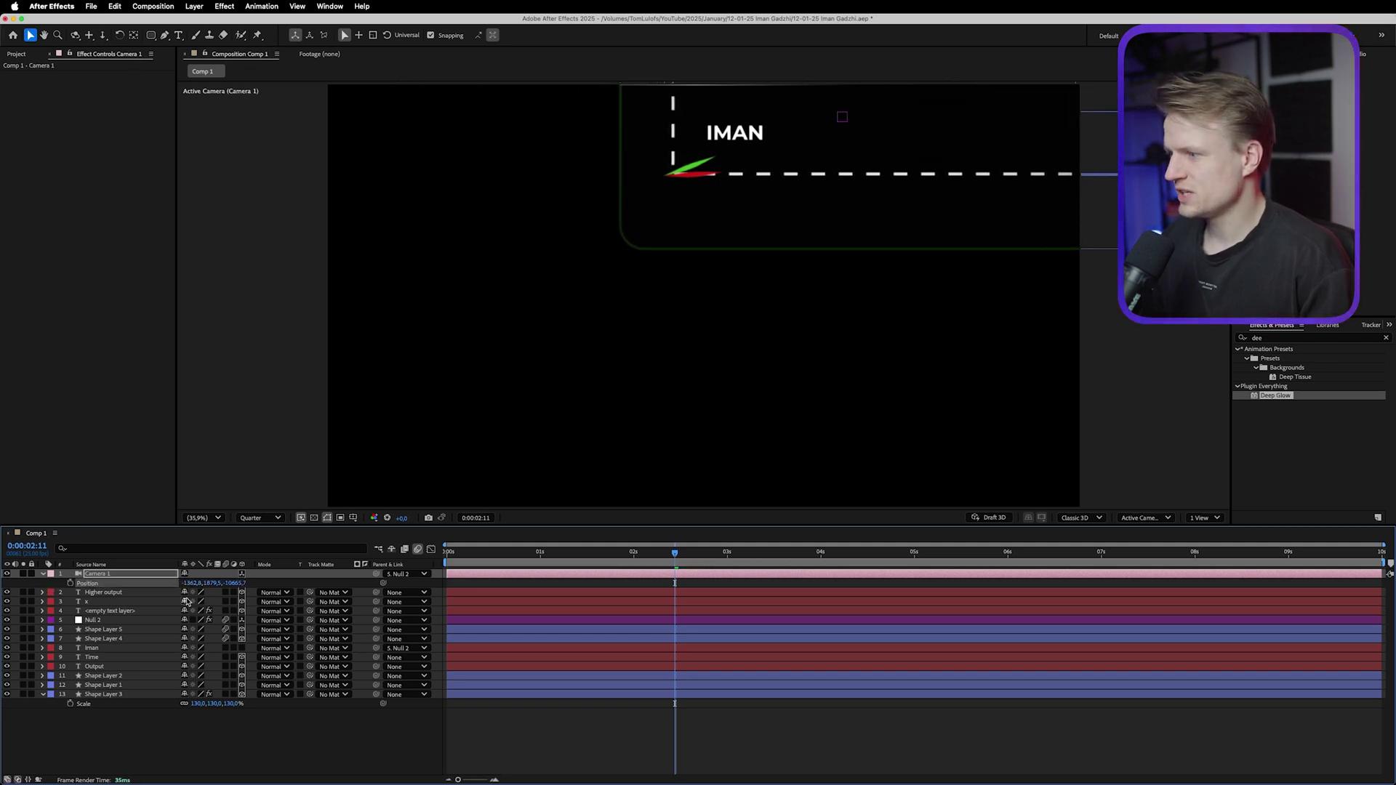
{"action": "left_click_drag", "start_coordinate": [234, 583], "coordinate": [324, 570]}
{"action": "left_click_drag", "start_coordinate": [188, 583], "coordinate": [224, 572]}
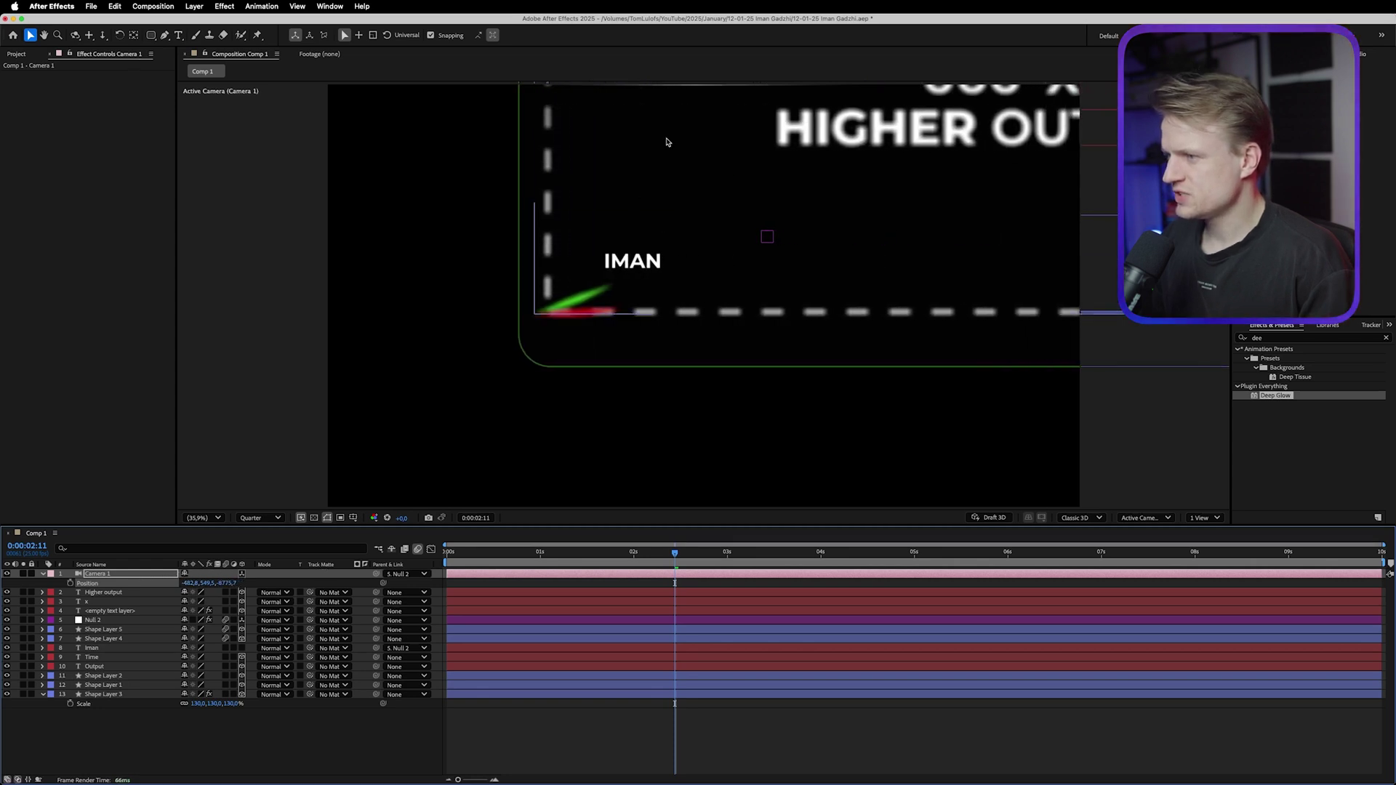
Set Camera 1's focus distance to about 3400.3 pixels so the graph and title are sharp.
{"action": "left_click", "coordinate": [43, 574]}
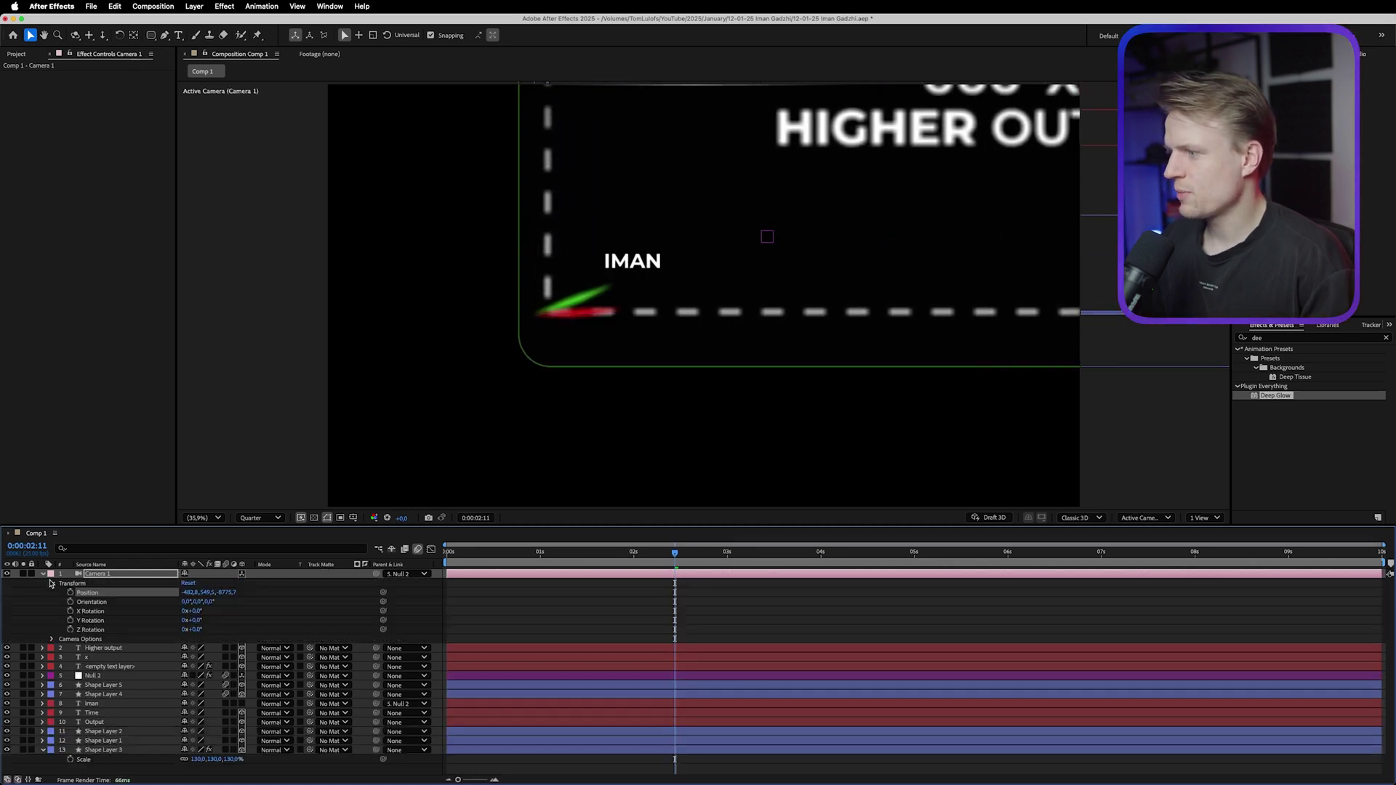
{"action": "left_click", "coordinate": [52, 639]}
{"action": "left_click_drag", "start_coordinate": [189, 666], "coordinate": [95, 667]}
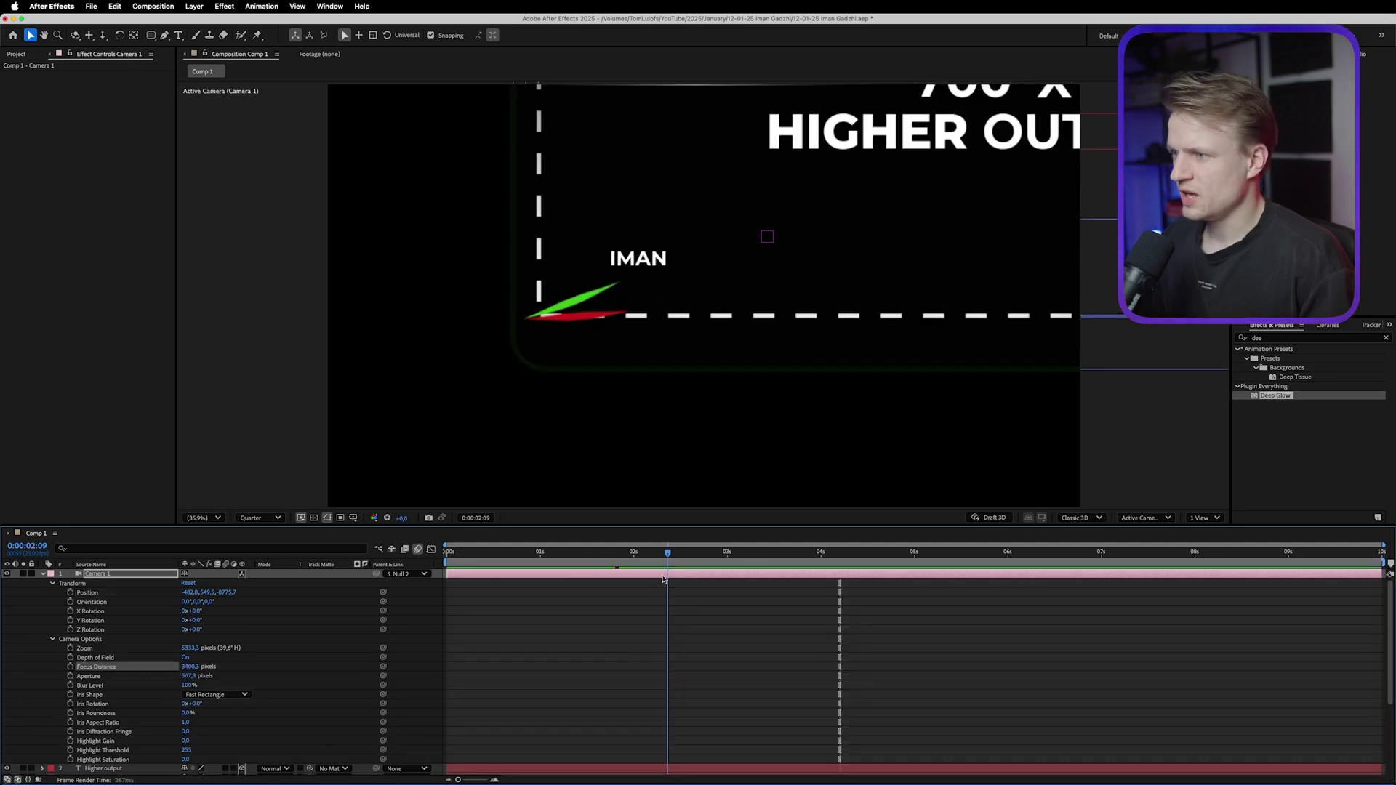
At 0:00:04:10, shift Camera 1 in X and Y to bring the Iman label nearer the frame's centre, and preview the motion.
{"action": "left_click_drag", "start_coordinate": [663, 579], "coordinate": [858, 571]}
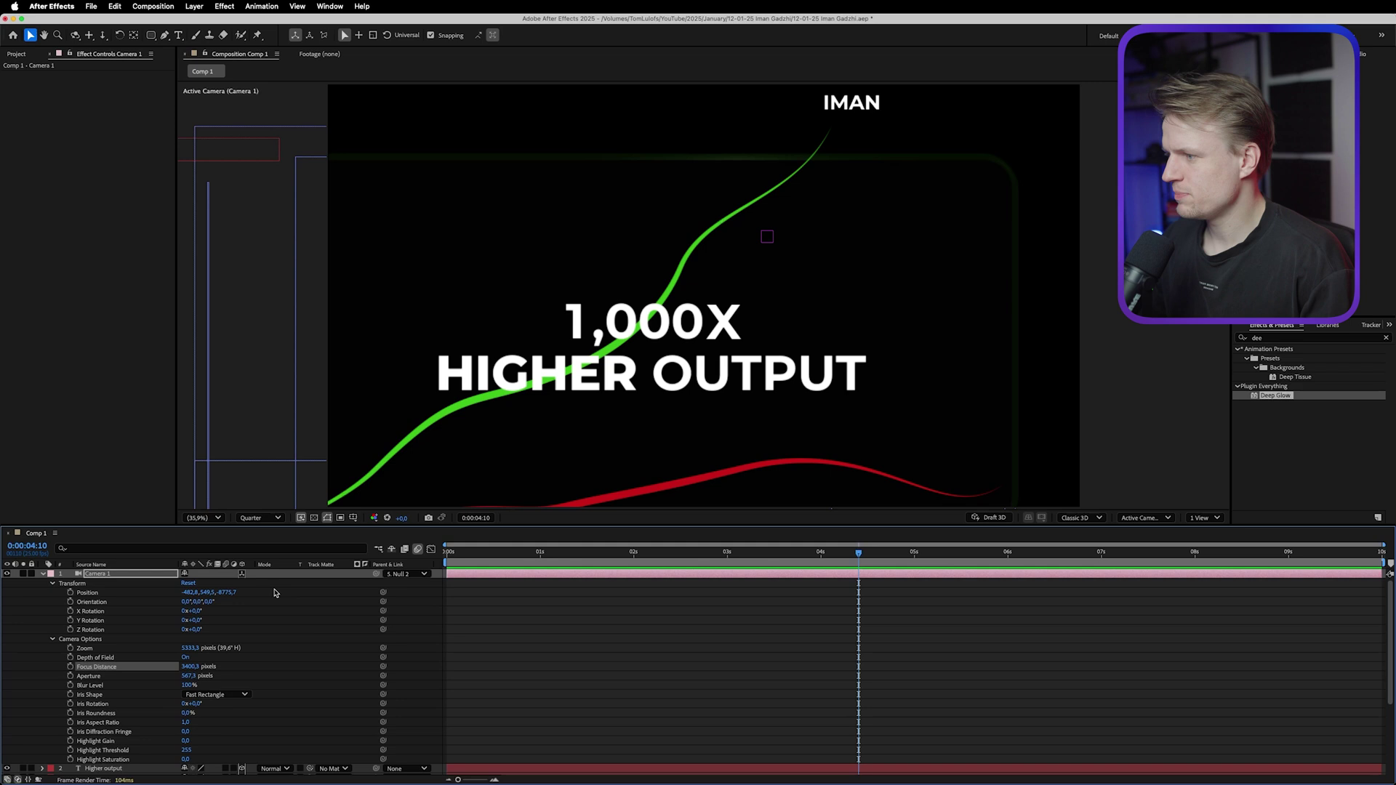
{"action": "mouse_move", "coordinate": [190, 592]}
{"action": "left_mouse_down"}
{"action": "mouse_move", "coordinate": [205, 593]}
{"action": "mouse_move", "coordinate": [168, 593]}
{"action": "left_mouse_up"}
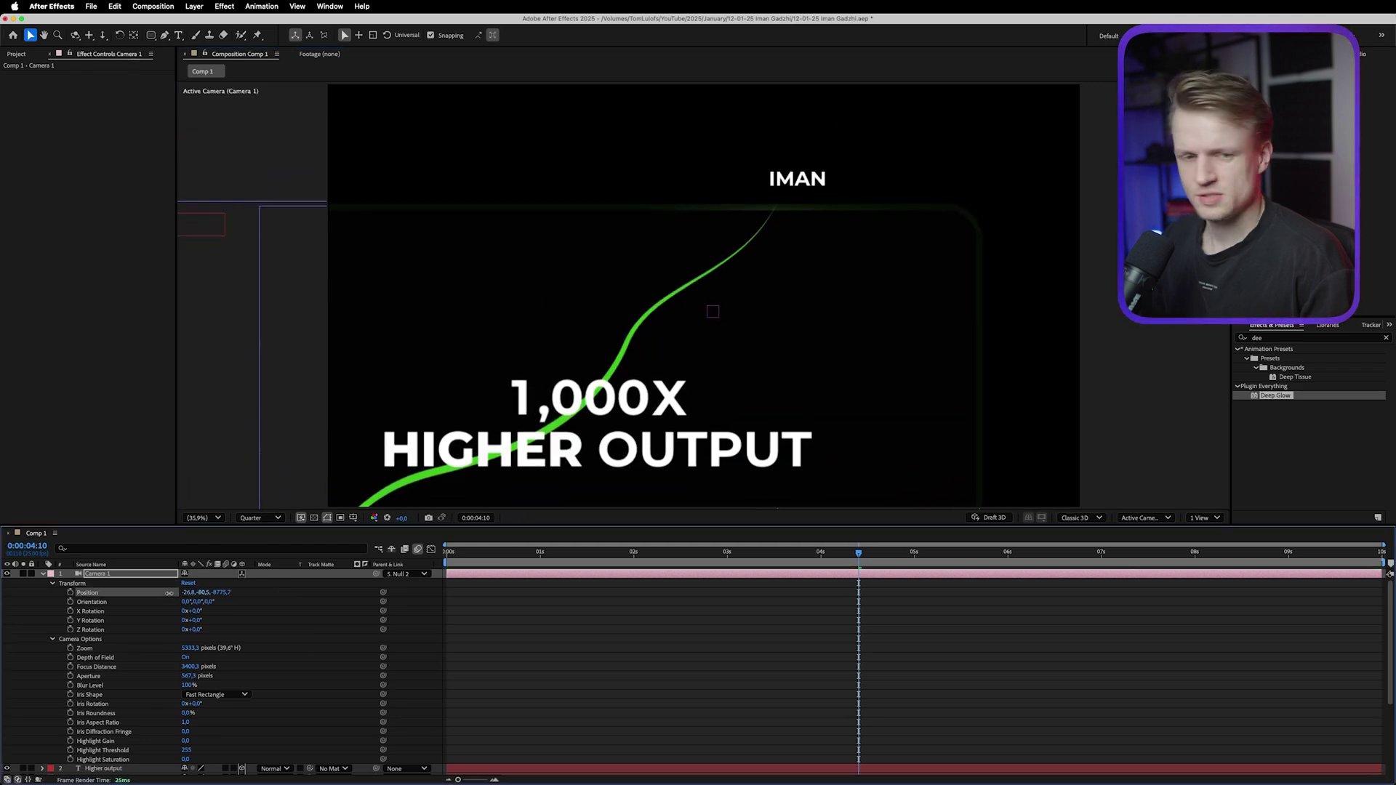
{"action": "left_click_drag", "start_coordinate": [756, 571], "coordinate": [711, 570]}
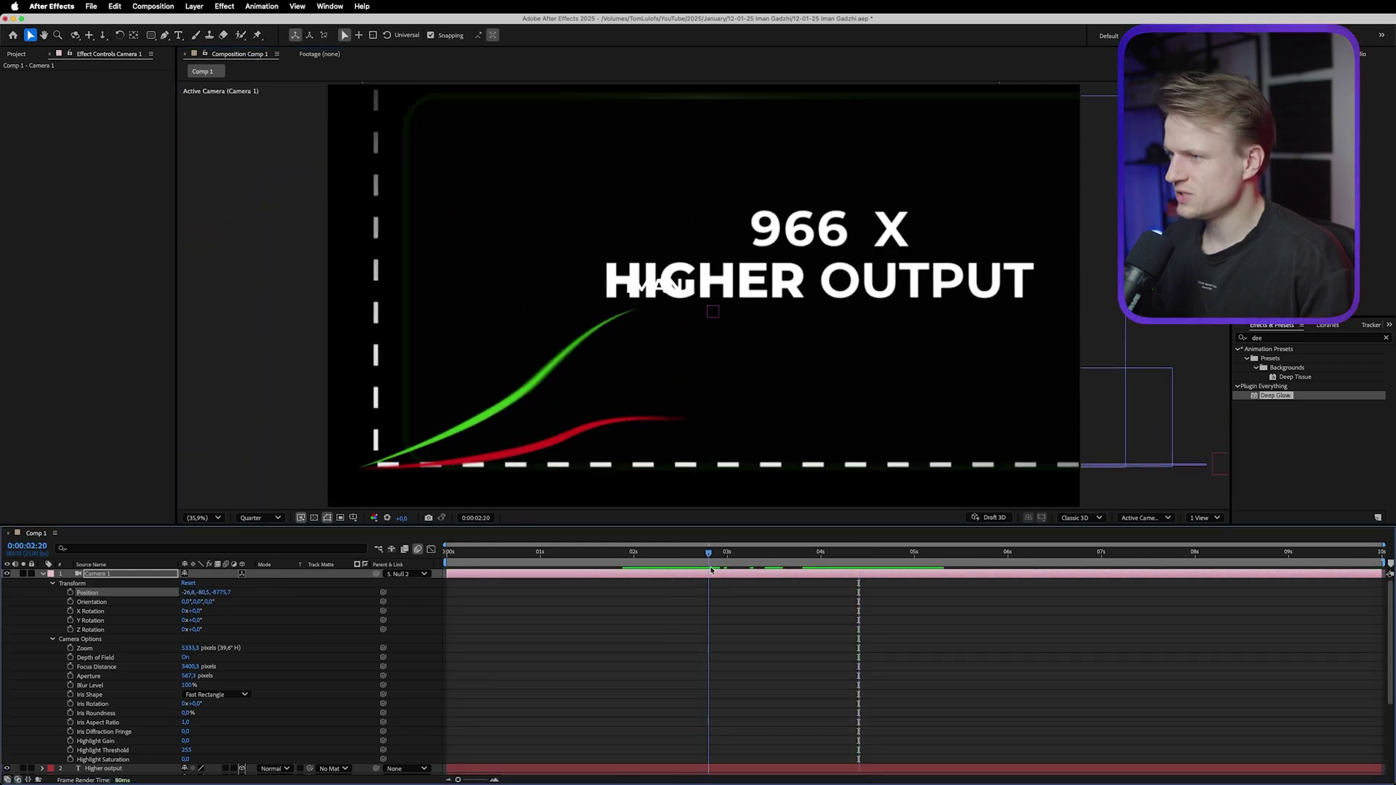
{"action": "key", "text": "space"}
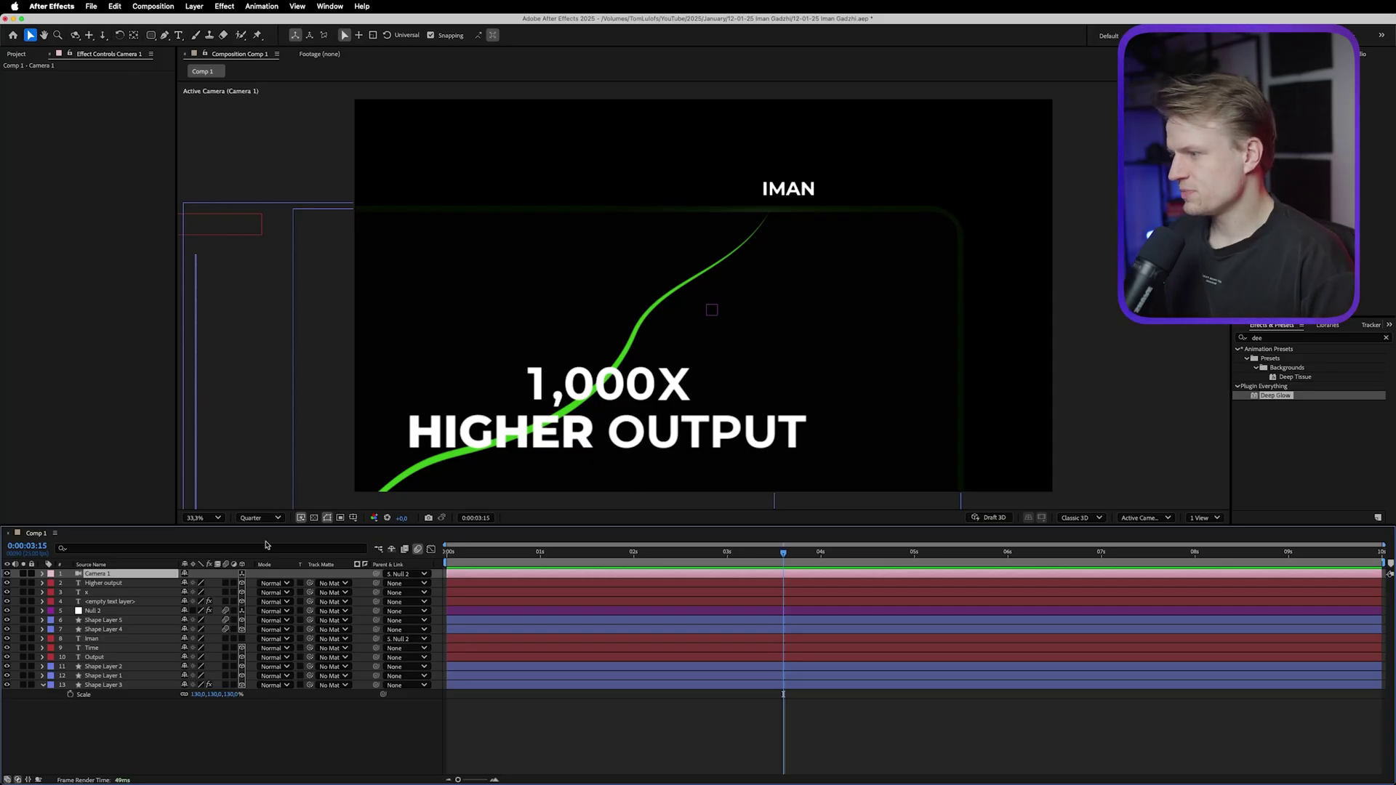
Split the camera layer at 0:00:03:15 and remove the parent from Camera 2.
{"action": "key", "text": "super+shift+d"}
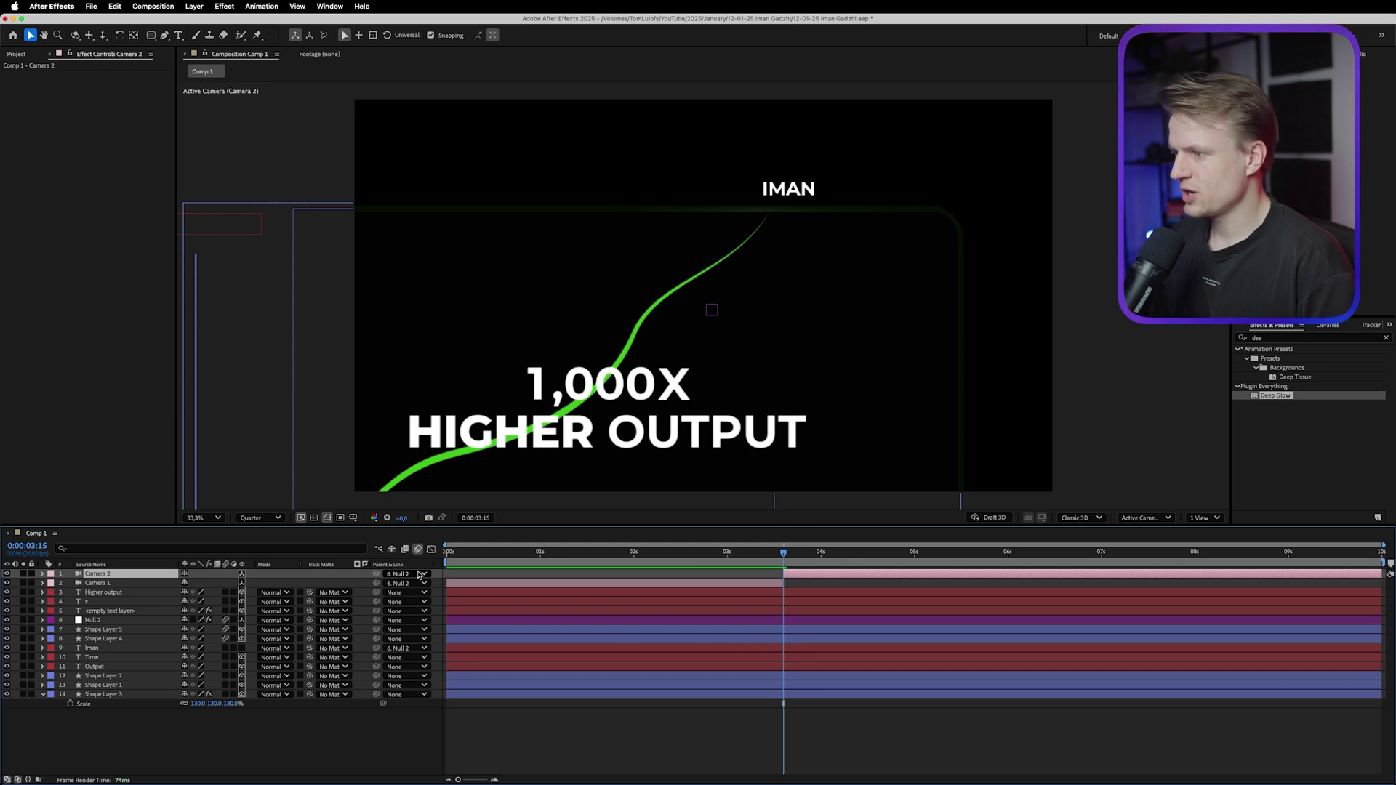
{"action": "left_click", "coordinate": [419, 575]}
{"action": "left_click", "coordinate": [396, 580]}
{"action": "key", "text": "p"}
Change Camera 2's type to Two-Node Camera.
{"action": "left_click", "coordinate": [194, 6]}
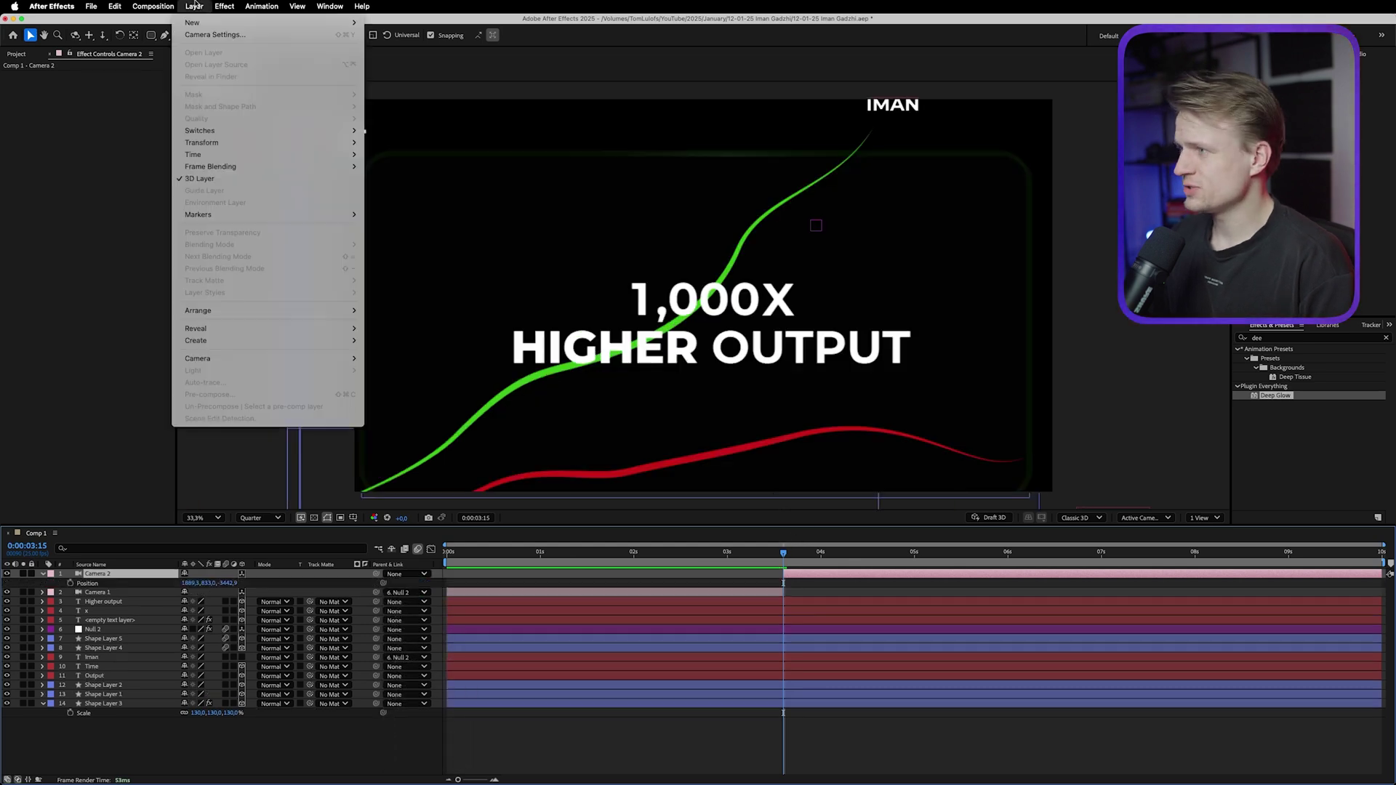
{"action": "left_click", "coordinate": [211, 35]}
{"action": "left_click", "coordinate": [606, 308]}
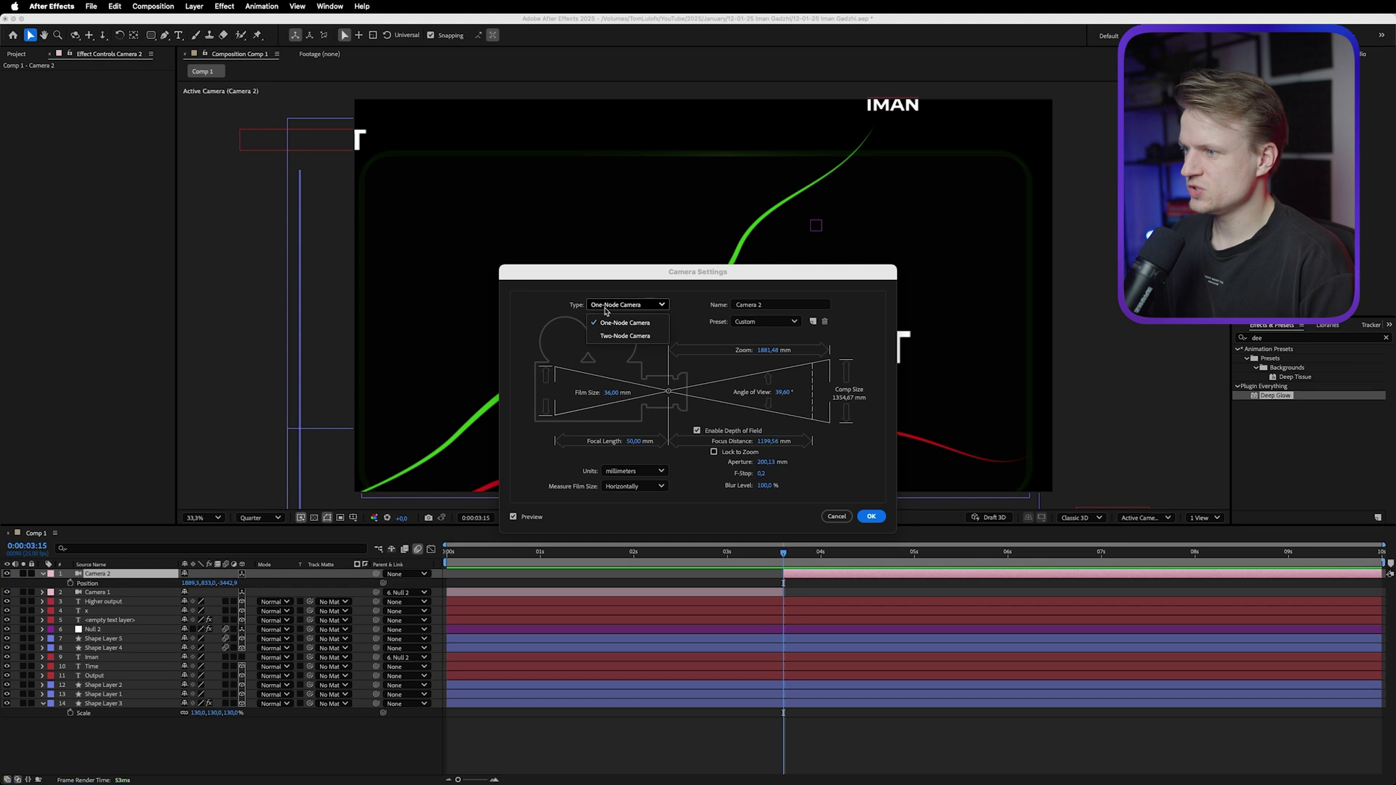
{"action": "left_click", "coordinate": [616, 336]}
{"action": "left_click", "coordinate": [872, 517]}
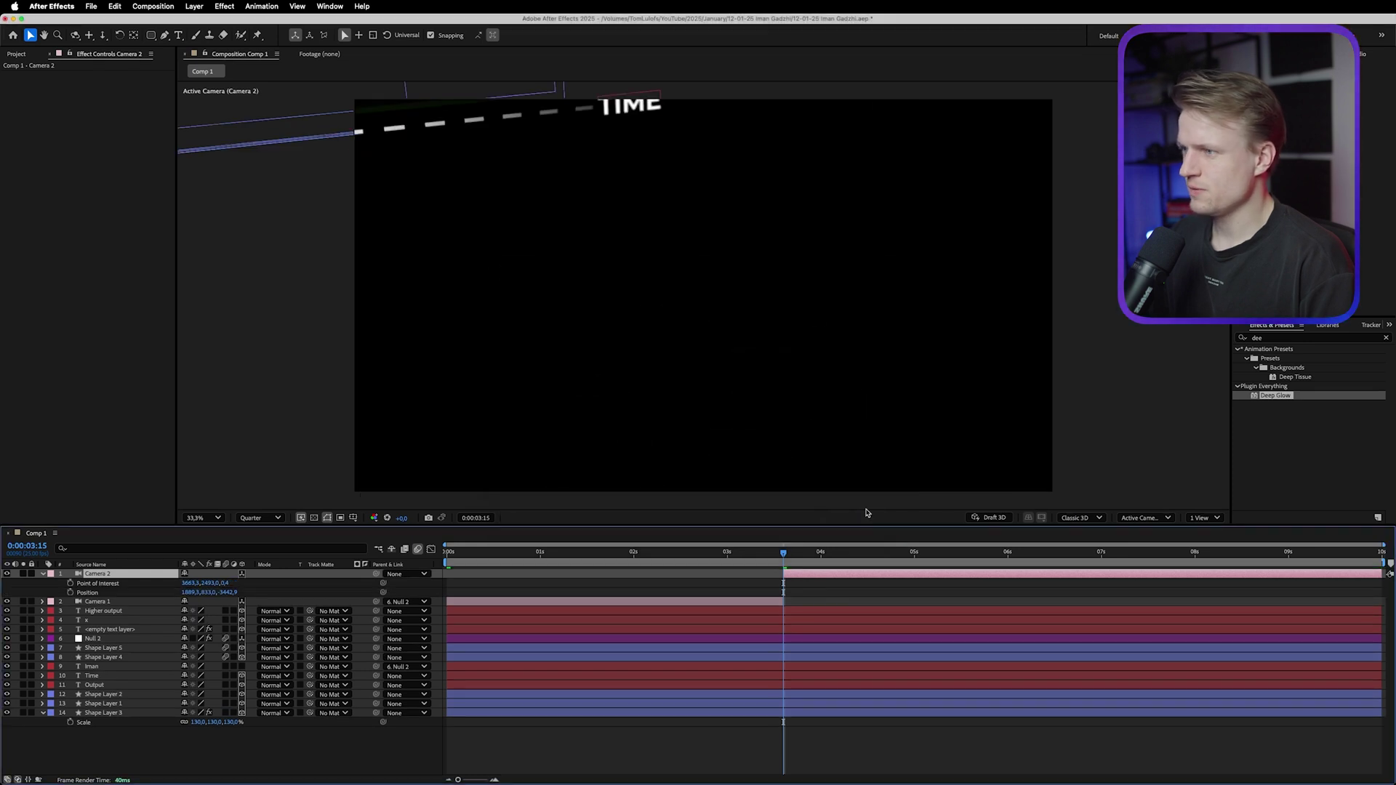
Reset Camera 2's transform and set its focus distance to about 5320.3 pixels.
{"action": "key", "text": "comma"}
{"action": "key", "text": "comma"}
{"action": "key", "text": "comma"}
{"action": "key", "text": "comma"}
{"action": "left_click", "coordinate": [43, 575]}
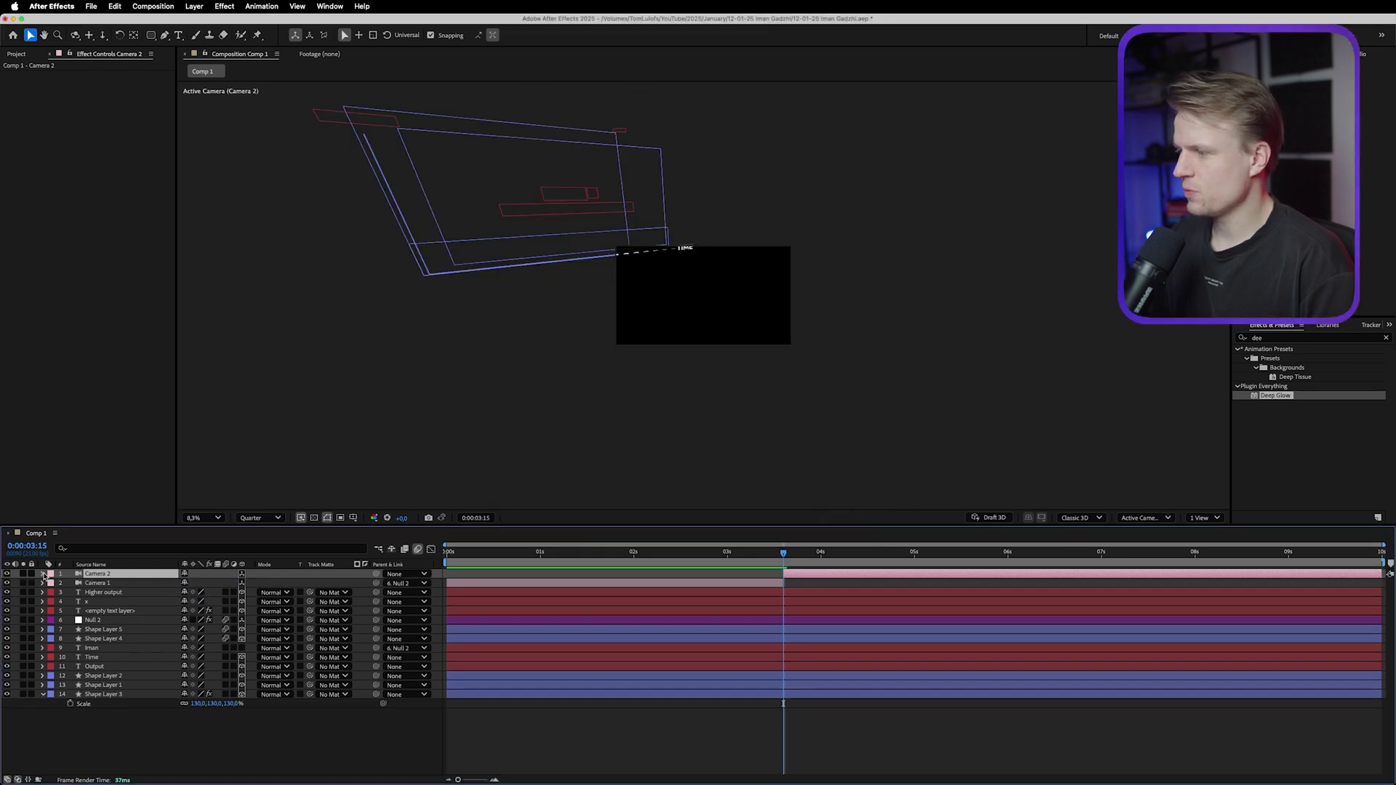
{"action": "left_click", "coordinate": [43, 574]}
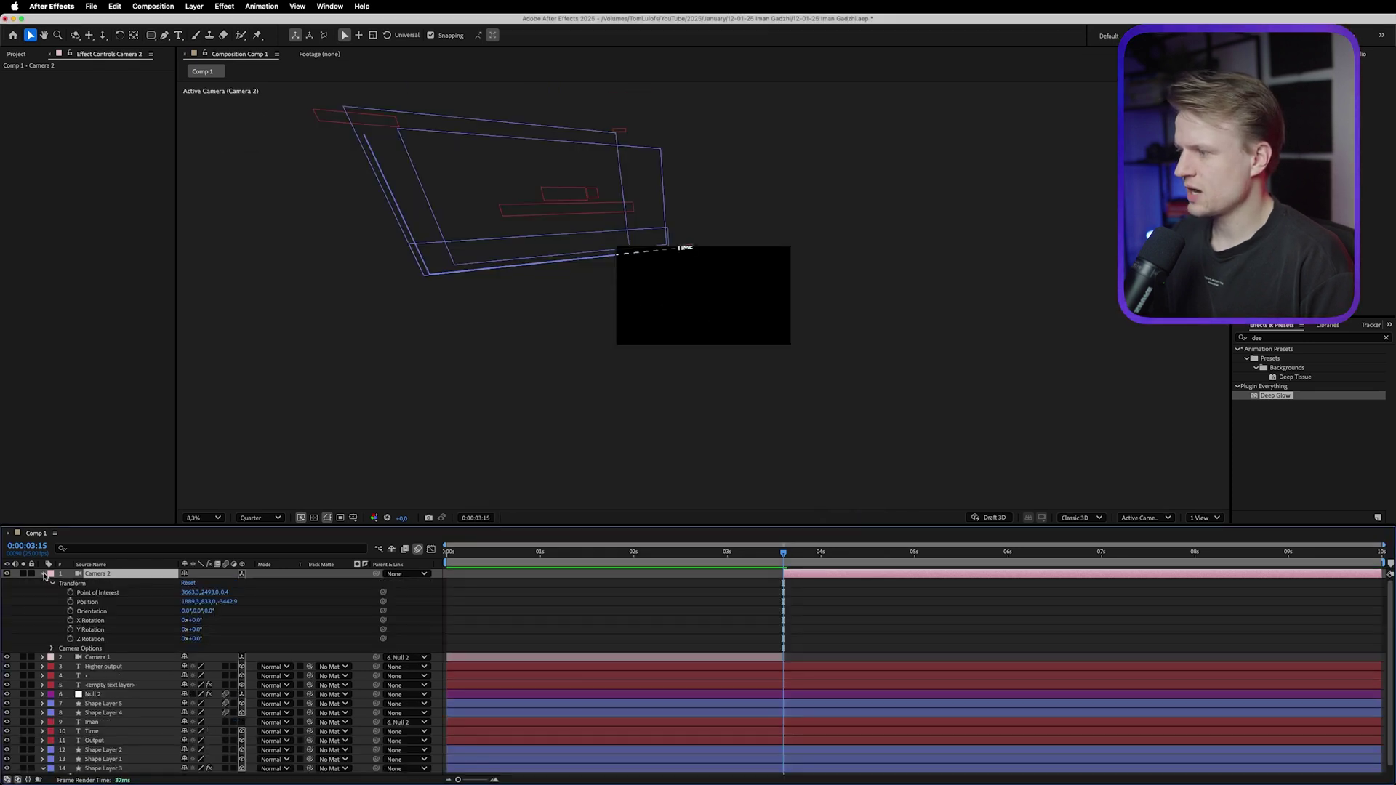
{"action": "left_click", "coordinate": [188, 583]}
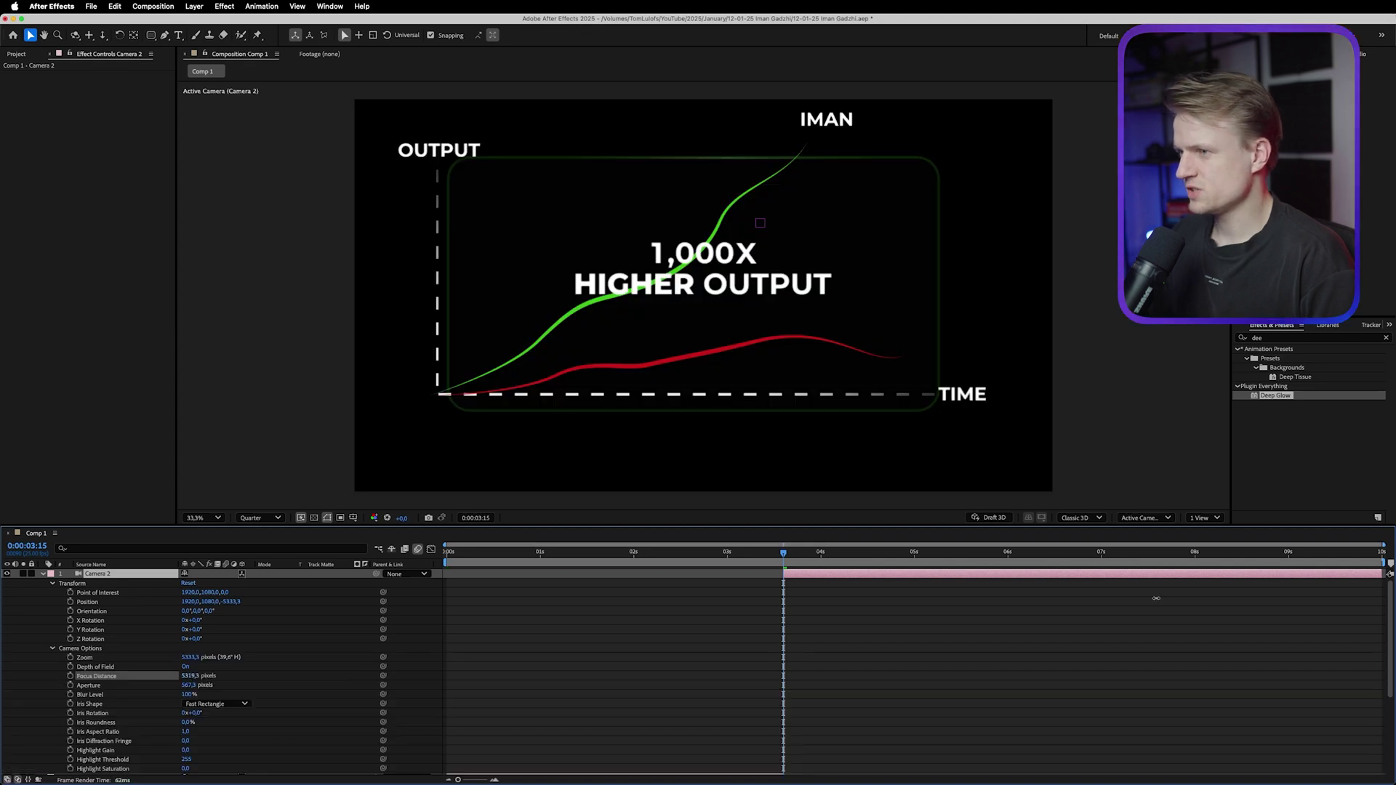
Move Camera 2 to X about -718 and Z about -4983.3 for an angled view of the graph.
{"action": "left_click_drag", "start_coordinate": [189, 602], "coordinate": [51, 602]}
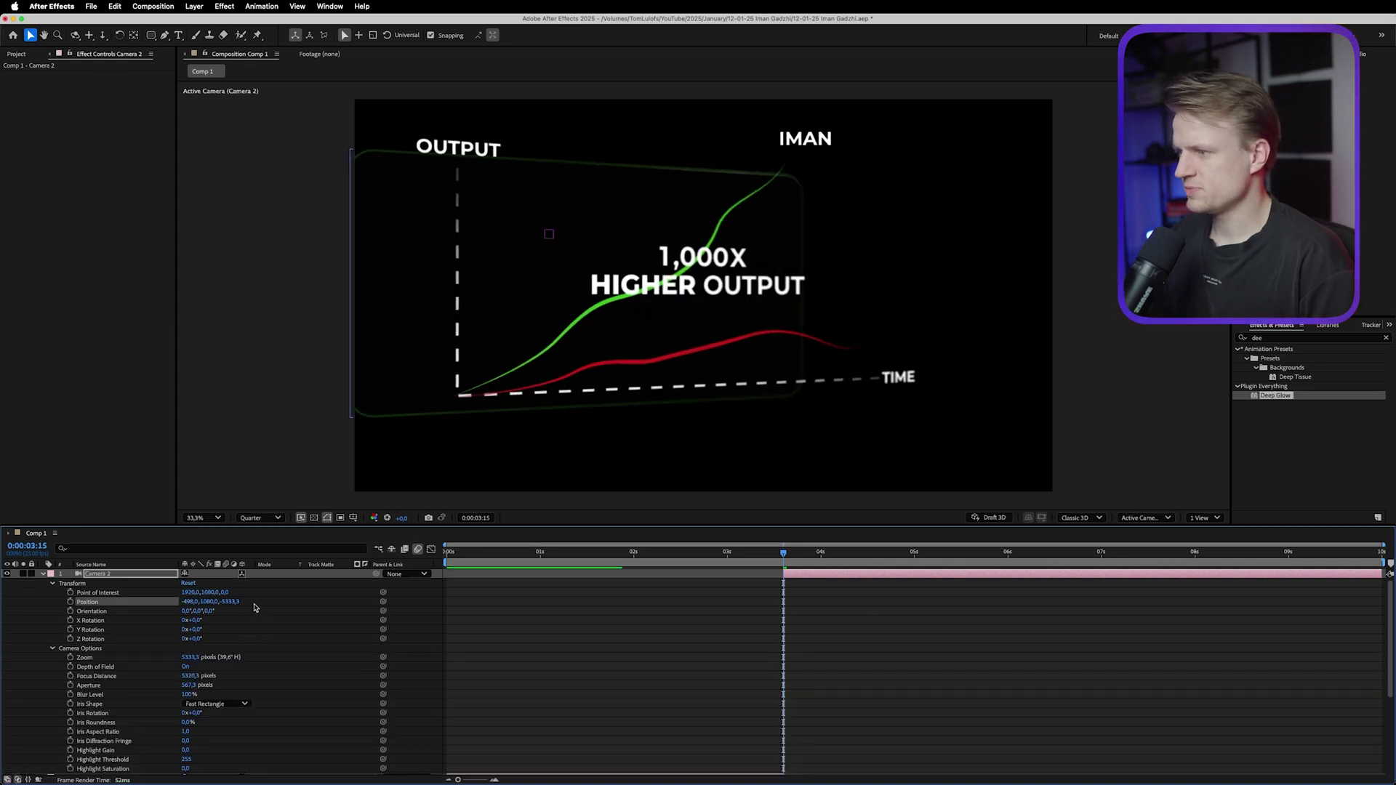
{"action": "left_click_drag", "start_coordinate": [231, 604], "coordinate": [174, 601]}
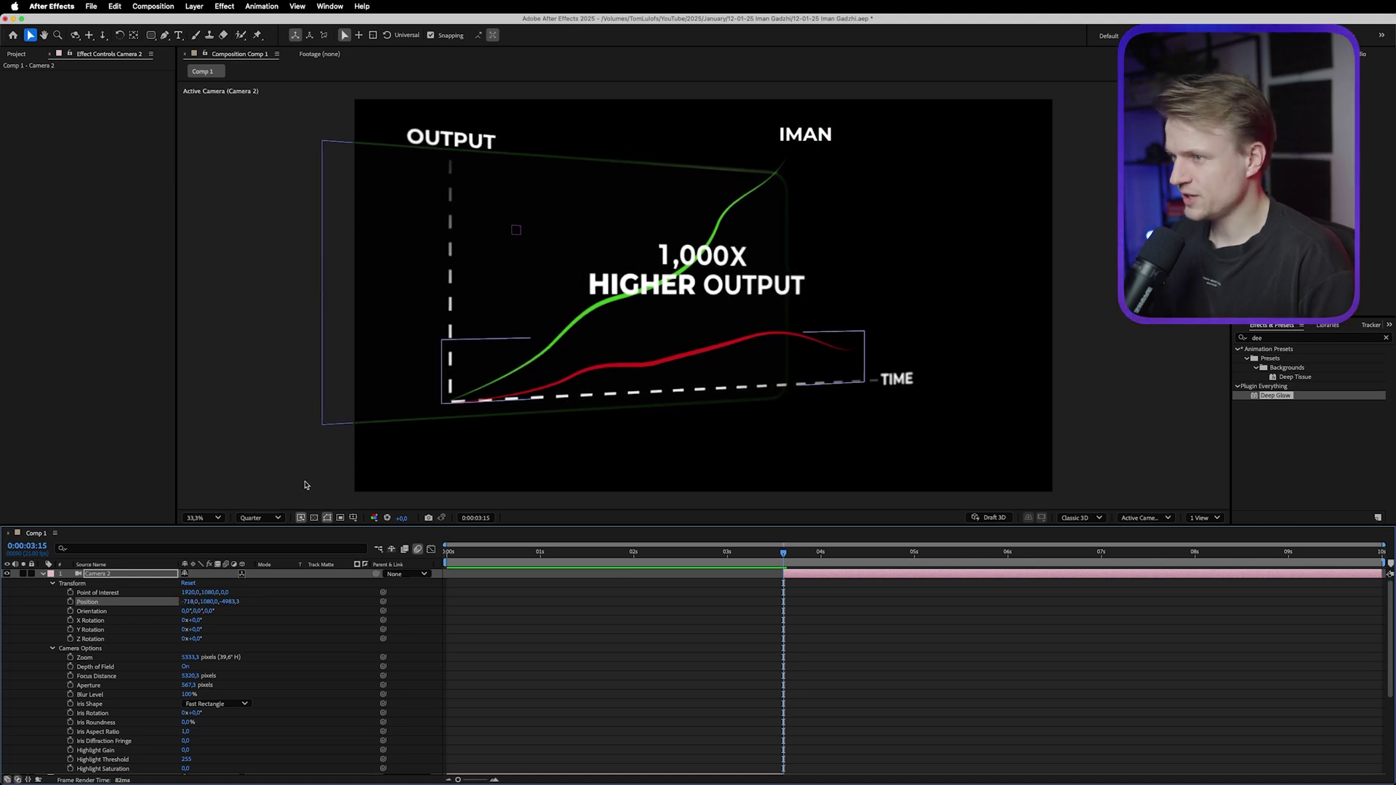
{"action": "key", "text": "u"}
Split the Iman text layer at 0:00:03:15.
{"action": "left_click", "coordinate": [815, 129]}
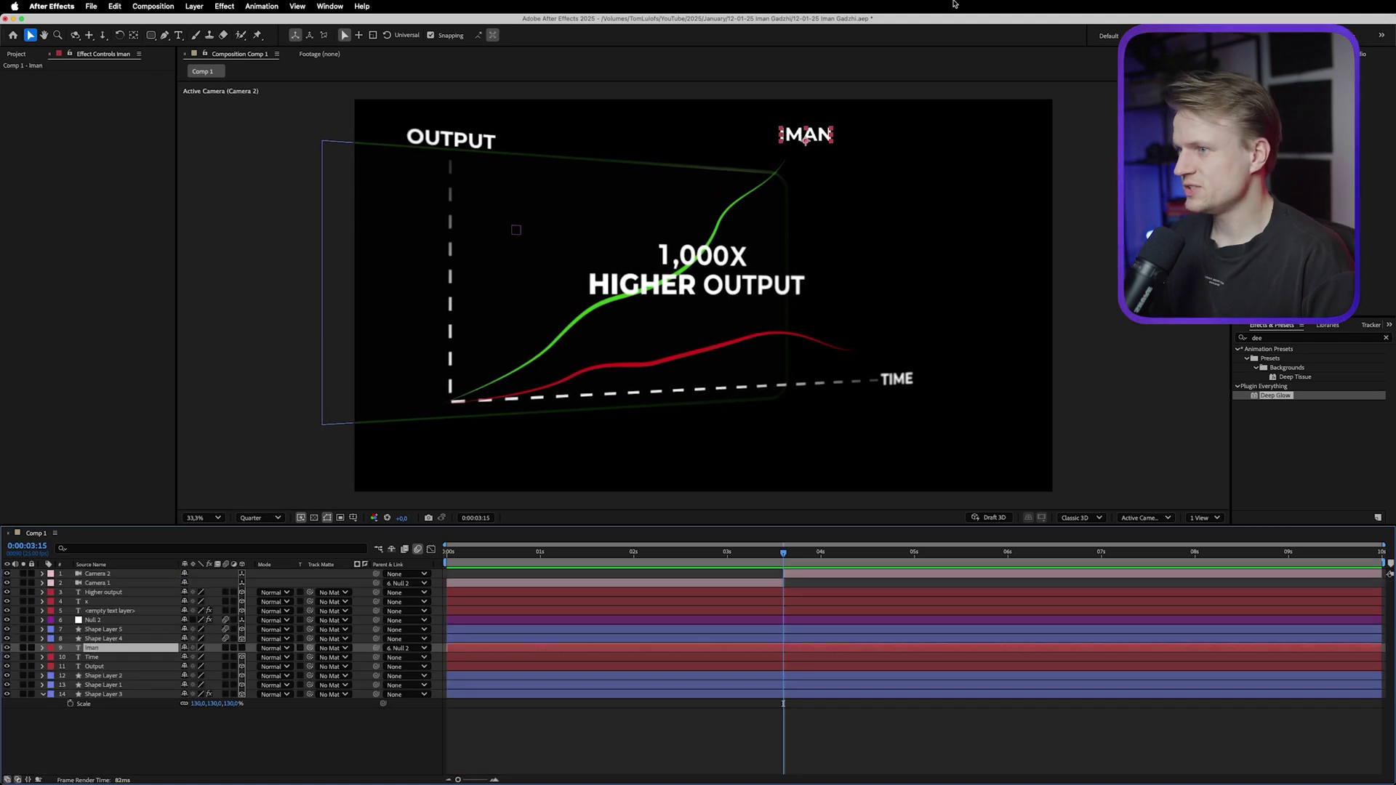
{"action": "left_click", "coordinate": [101, 630]}
{"action": "left_click", "coordinate": [96, 648]}
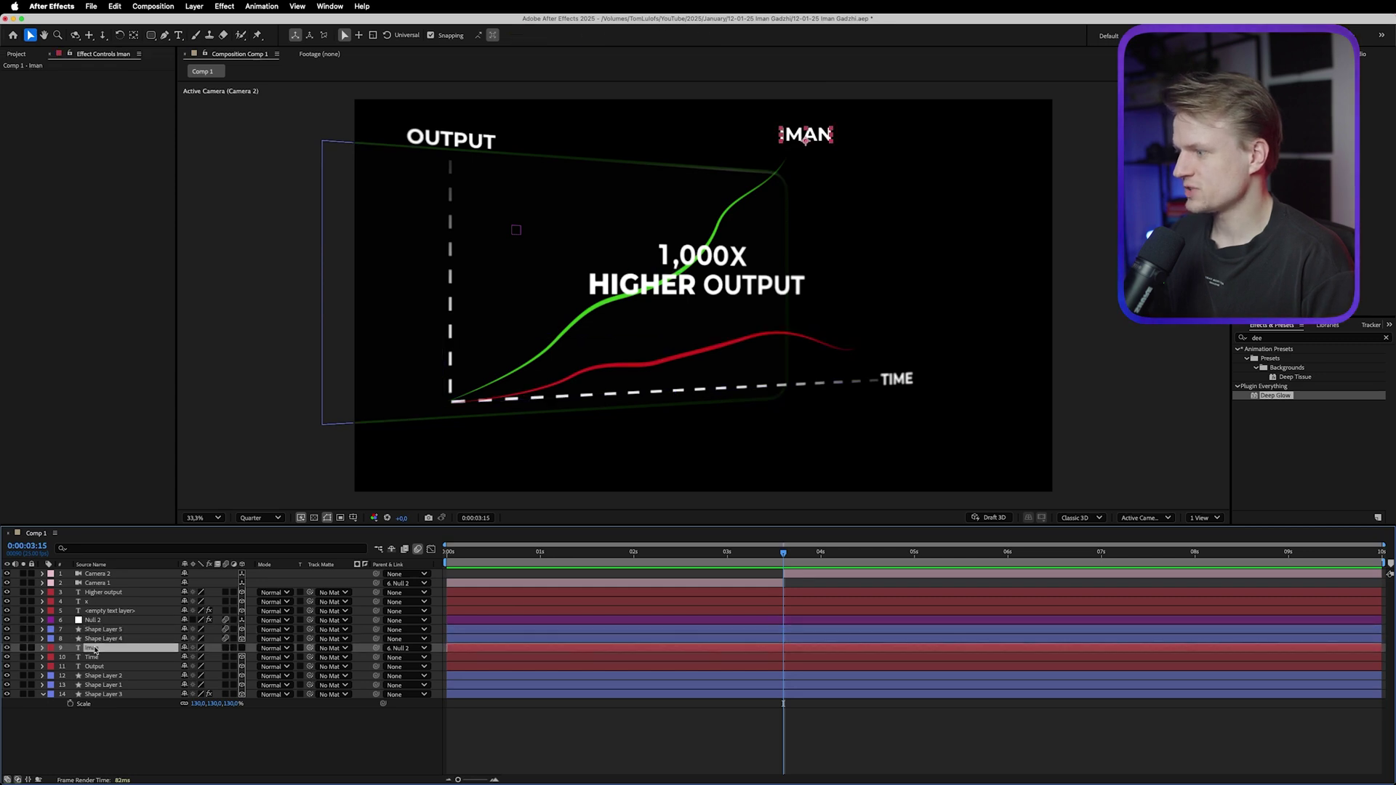
{"action": "key", "text": "super+d"}
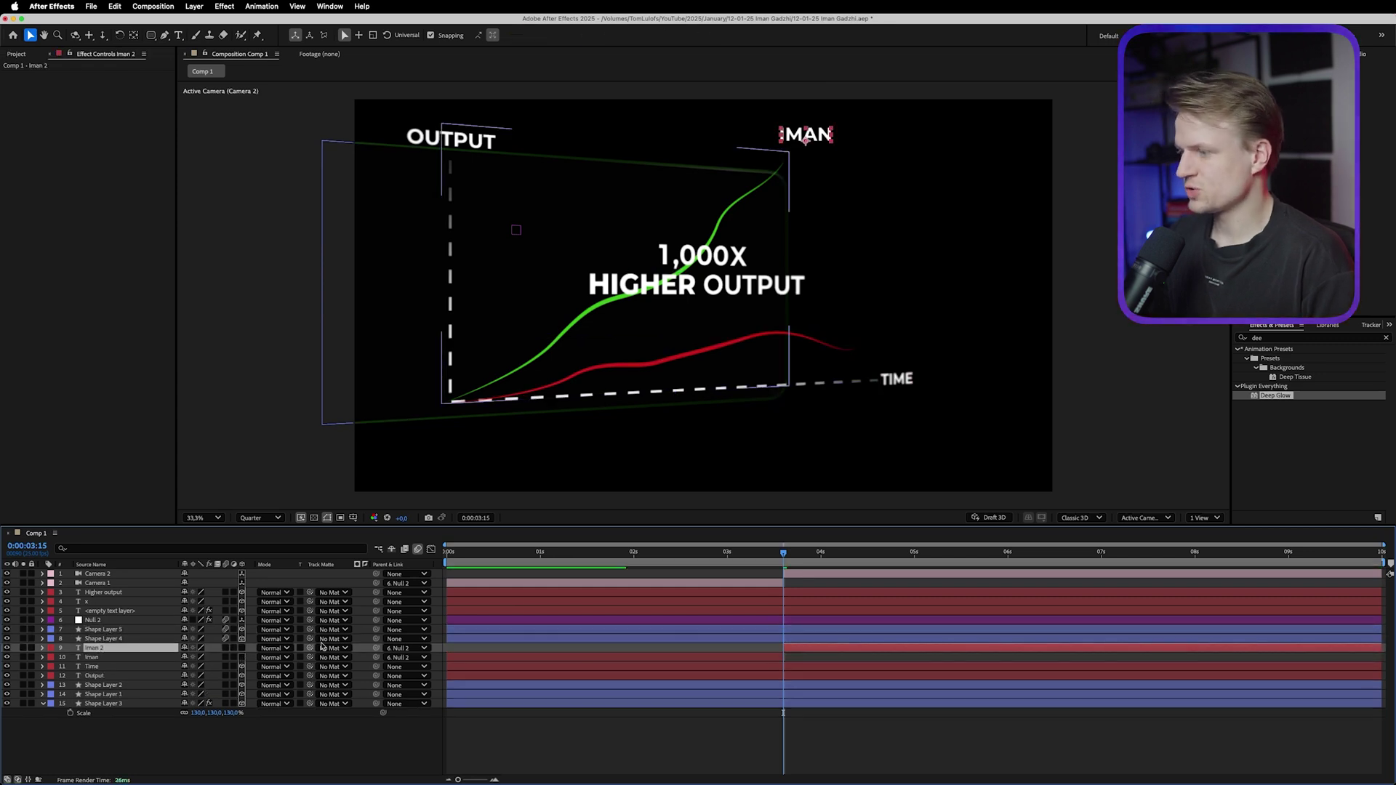
Remove the parent from the Iman 2 layer and make it a 3D layer.
{"action": "left_click", "coordinate": [405, 648]}
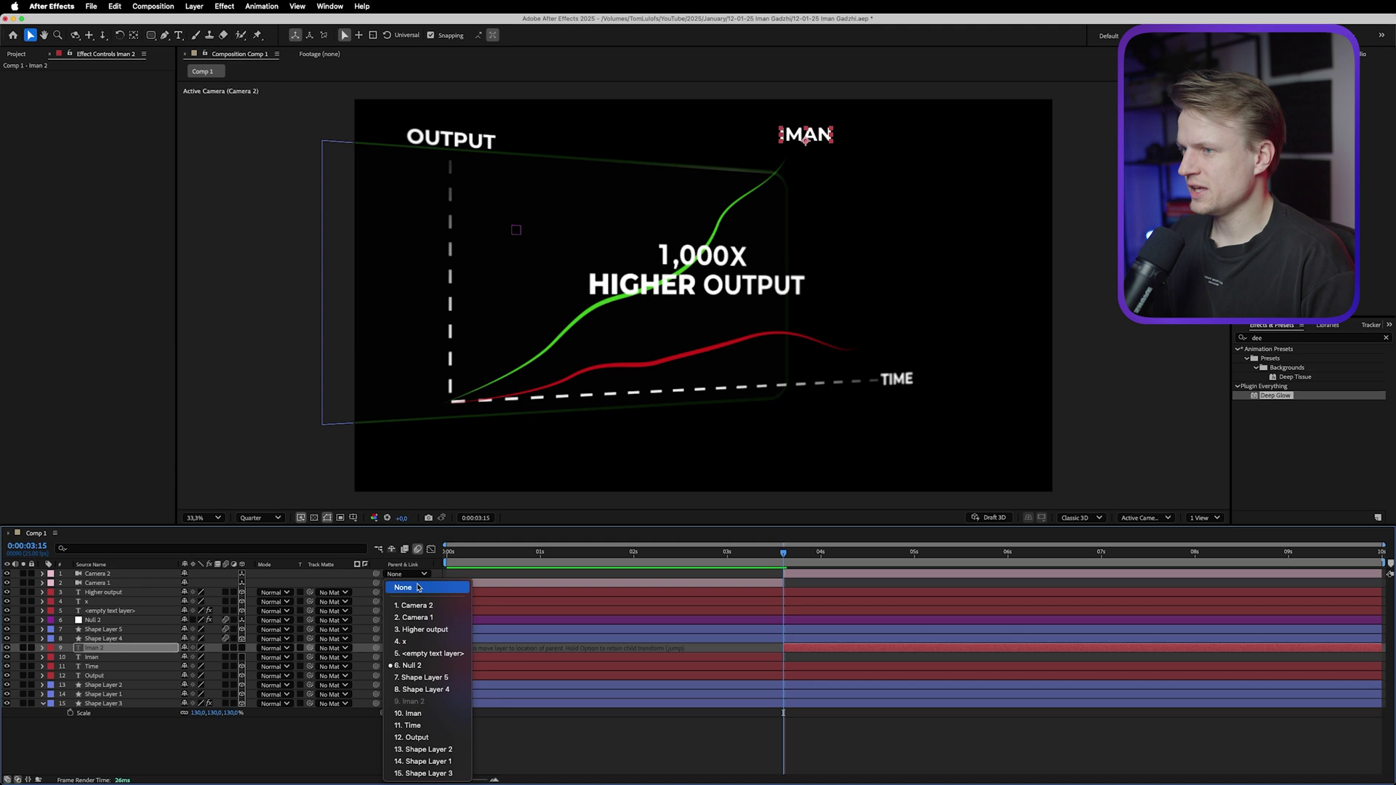
{"action": "left_click", "coordinate": [411, 587]}
{"action": "left_click", "coordinate": [242, 647]}
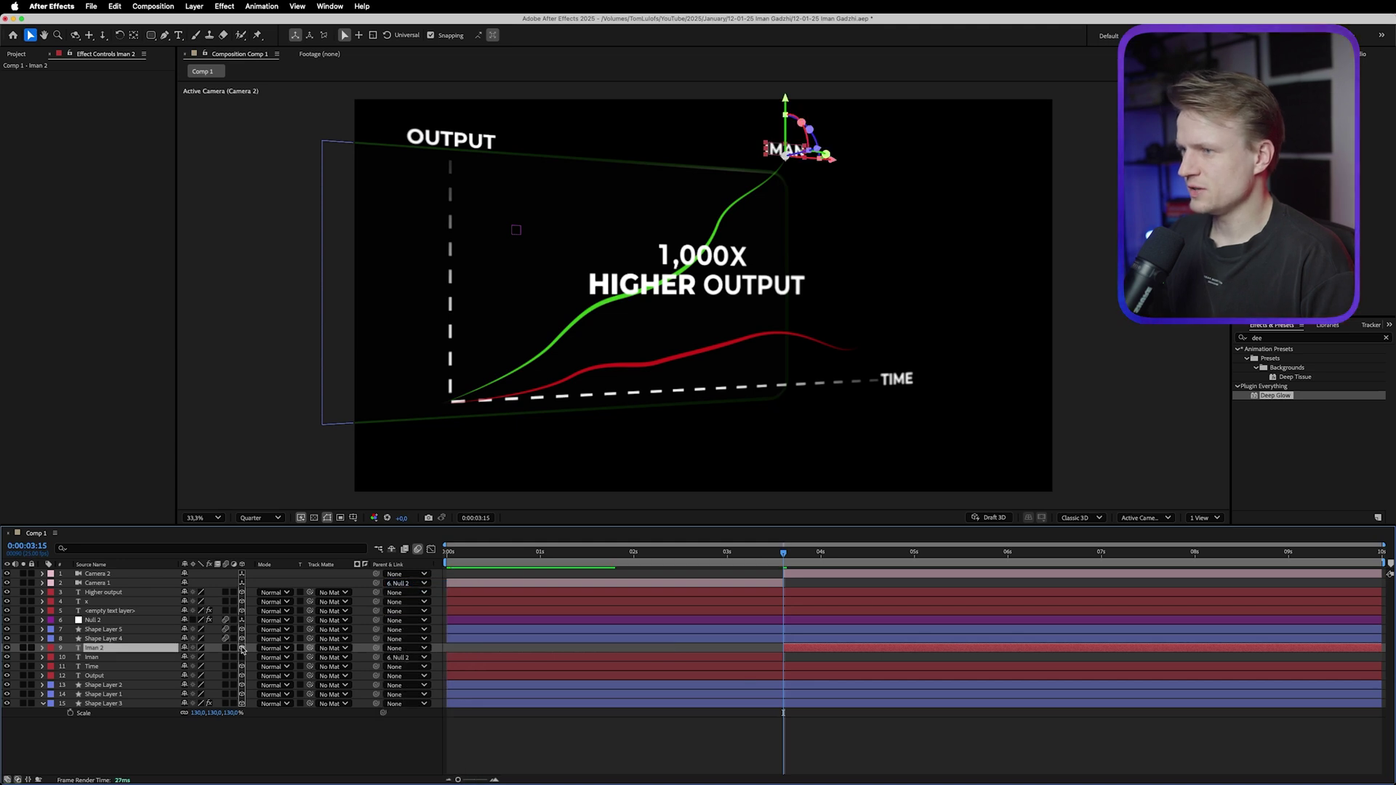
Turn on position keyframing for Camera 2, with the first keyframe at 0:00:03:15.
{"action": "left_click", "coordinate": [115, 576]}
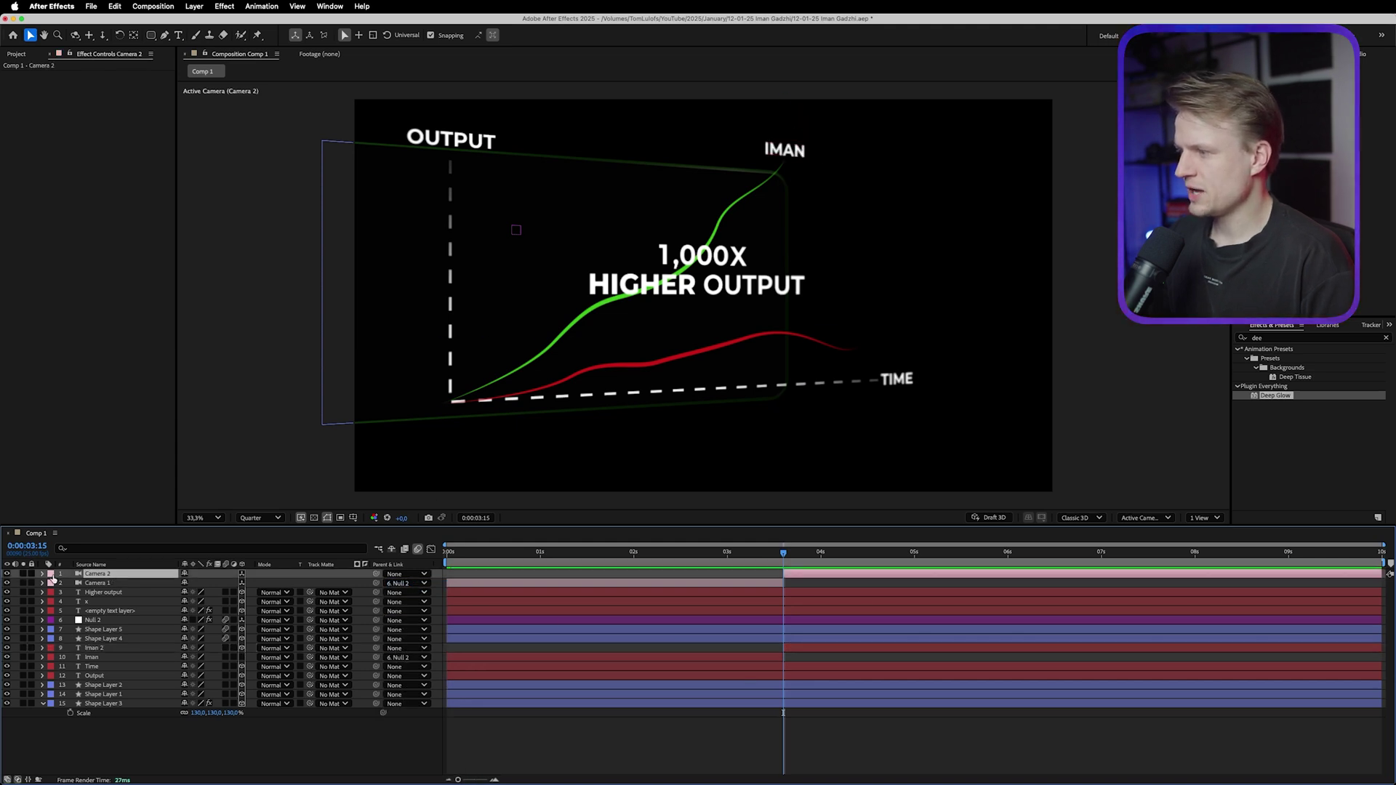
{"action": "key", "text": "p"}
{"action": "key", "text": "End"}
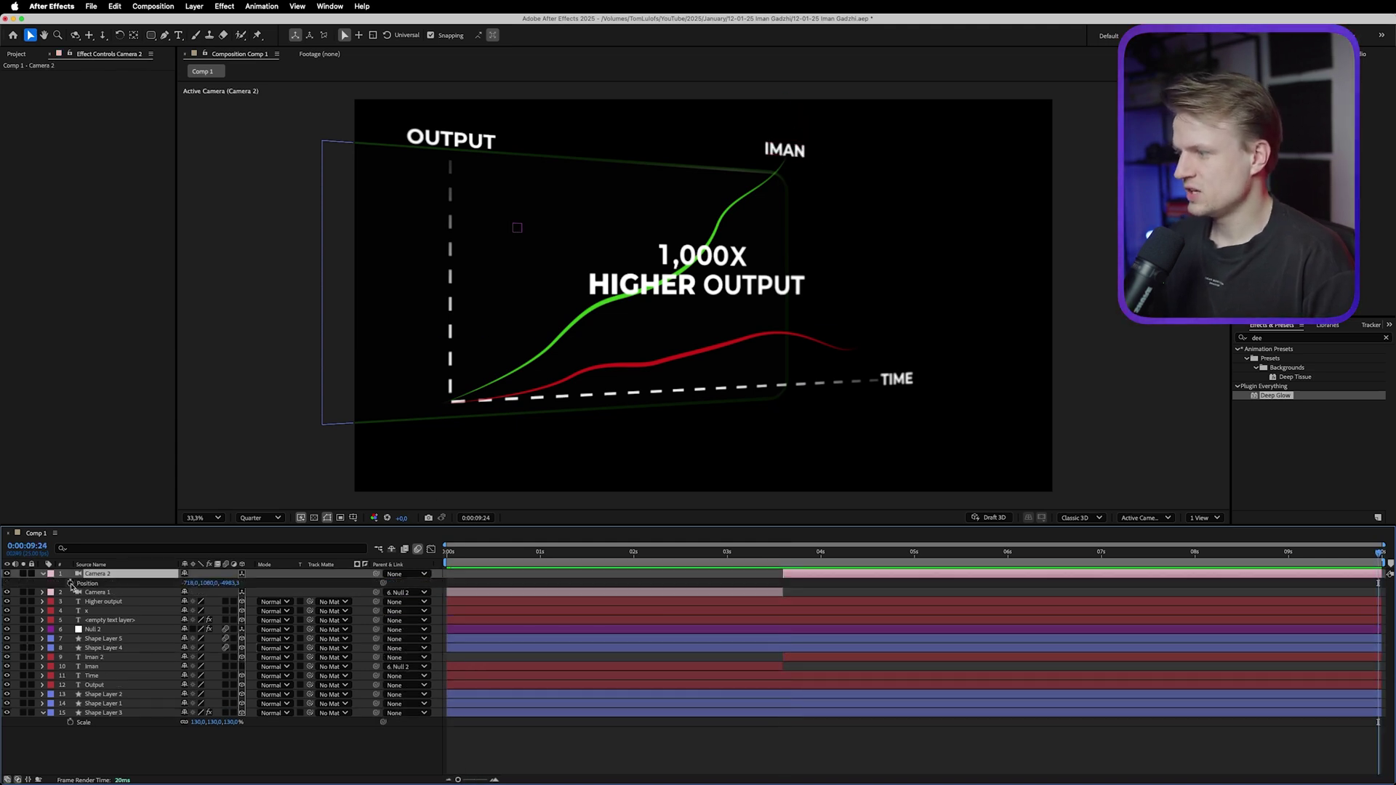
{"action": "left_click", "coordinate": [70, 583]}
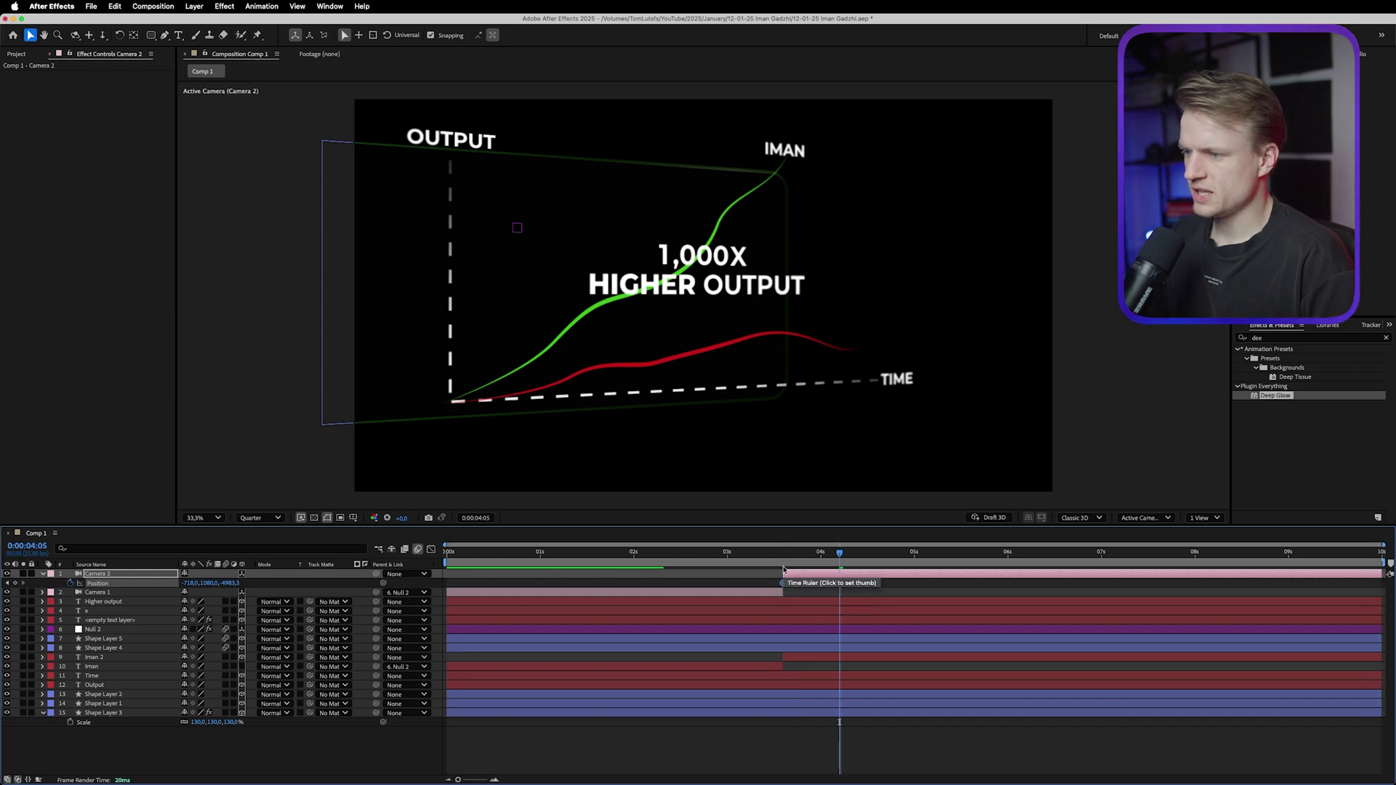
Add a Camera 2 position keyframe at 0:00:09:24 with X at about -446 for a slow sideways drift.
{"action": "left_click", "coordinate": [768, 554]}
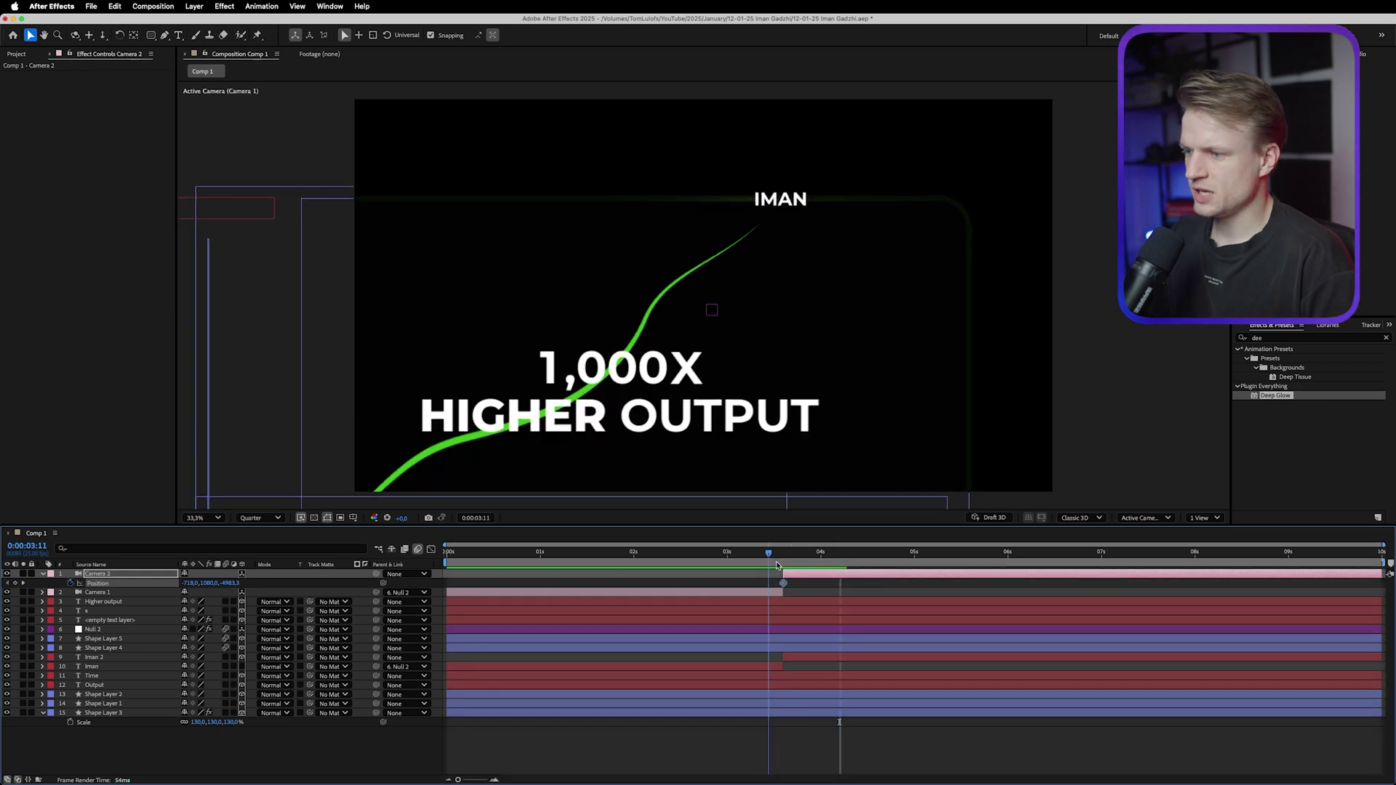
{"action": "left_click_drag", "start_coordinate": [777, 566], "coordinate": [1275, 547]}
{"action": "left_click_drag", "start_coordinate": [1372, 553], "coordinate": [1380, 552]}
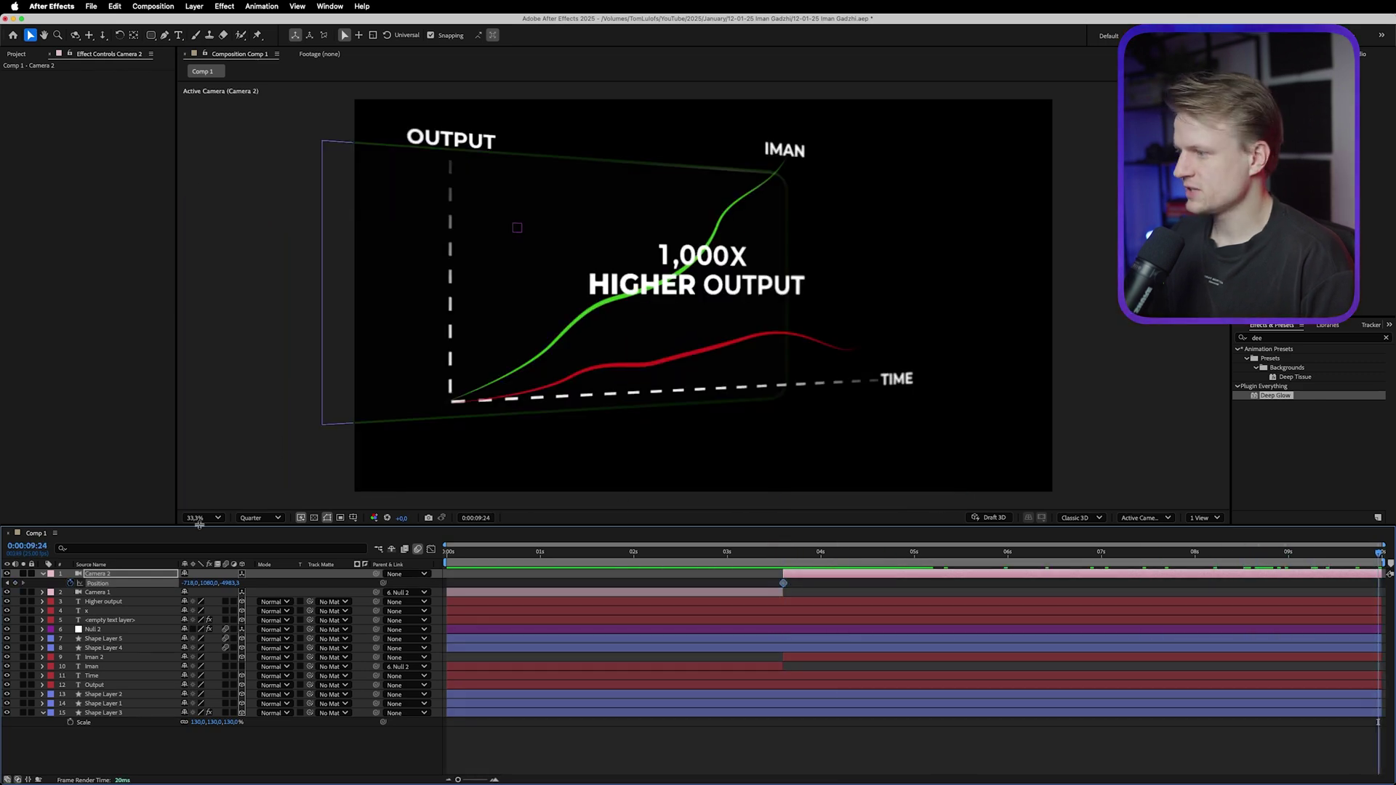
{"action": "left_click_drag", "start_coordinate": [187, 583], "coordinate": [424, 554]}
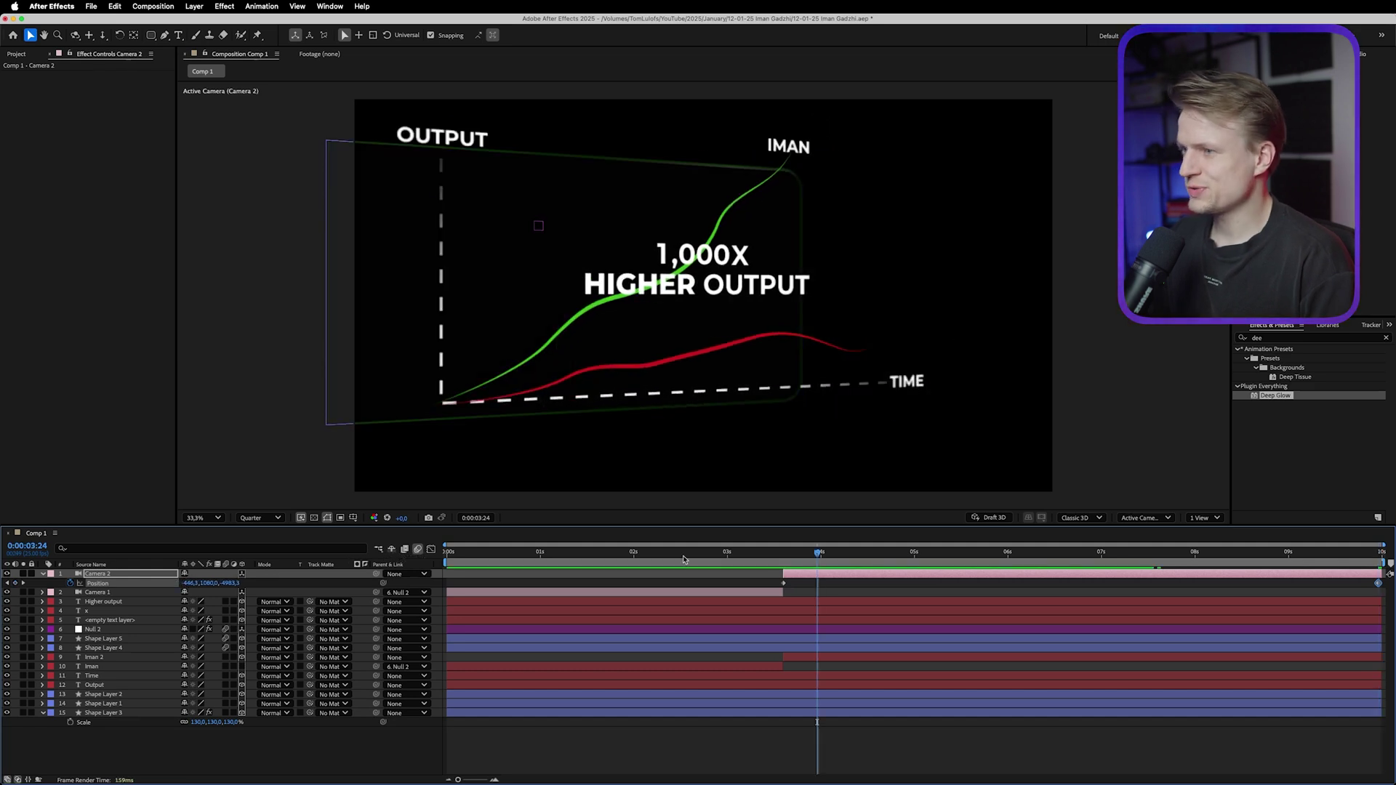
Create a new adjustment layer above all the other layers and apply the Deep Glow effect to it.
{"action": "left_click", "coordinate": [191, 6]}
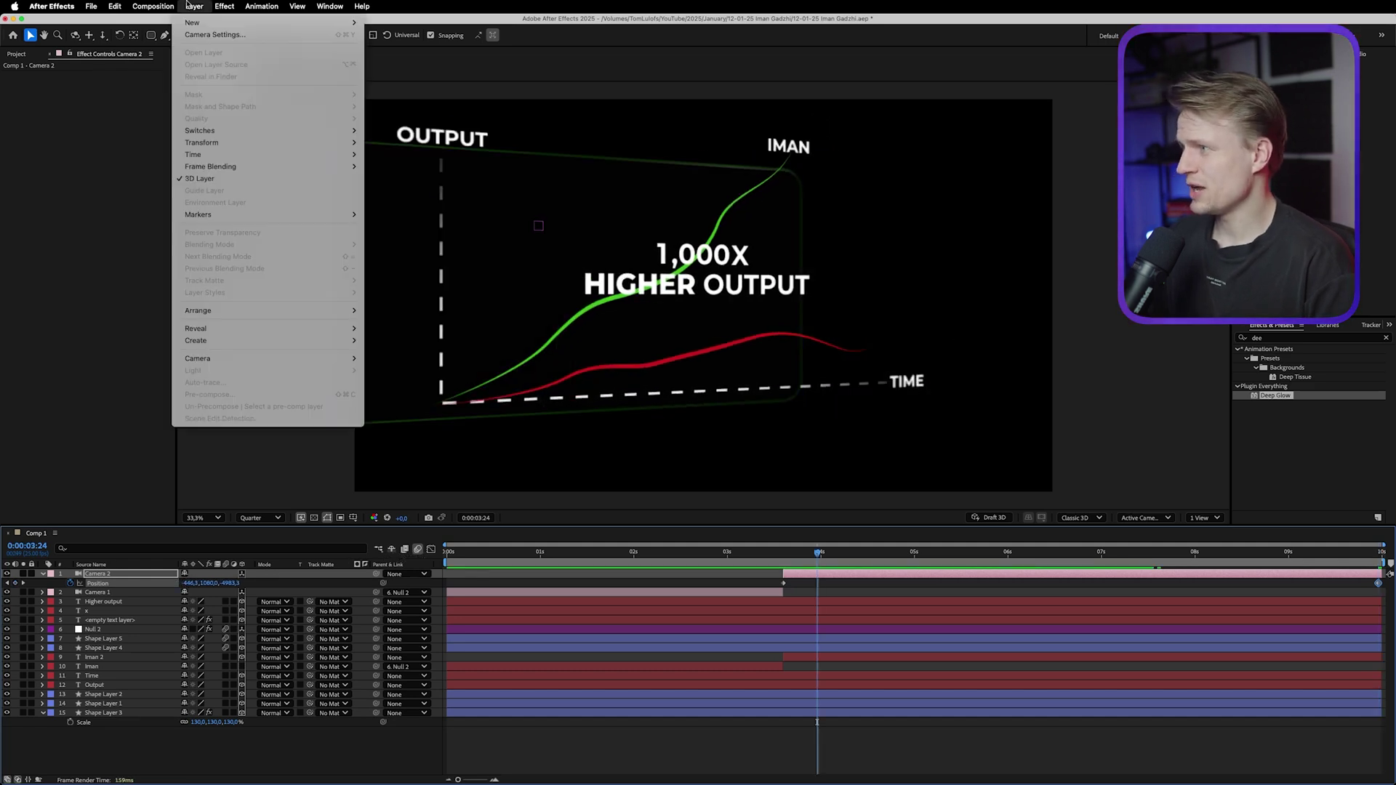
{"action": "mouse_move", "coordinate": [240, 23]}
{"action": "left_click", "coordinate": [445, 97]}
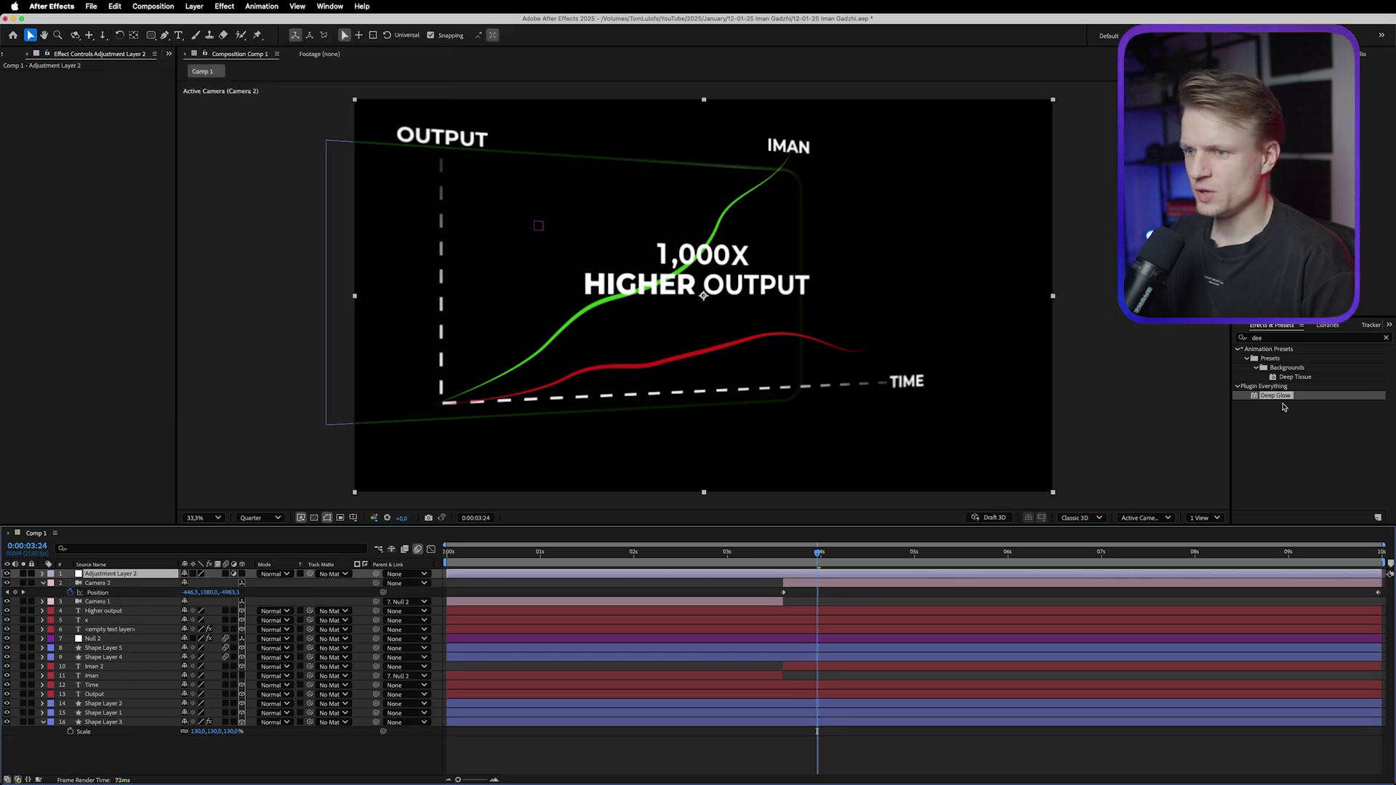
{"action": "double_click", "coordinate": [1279, 395]}
Find the CC Vignette effect and apply it to the adjustment layer.
{"action": "left_click", "coordinate": [1306, 338]}
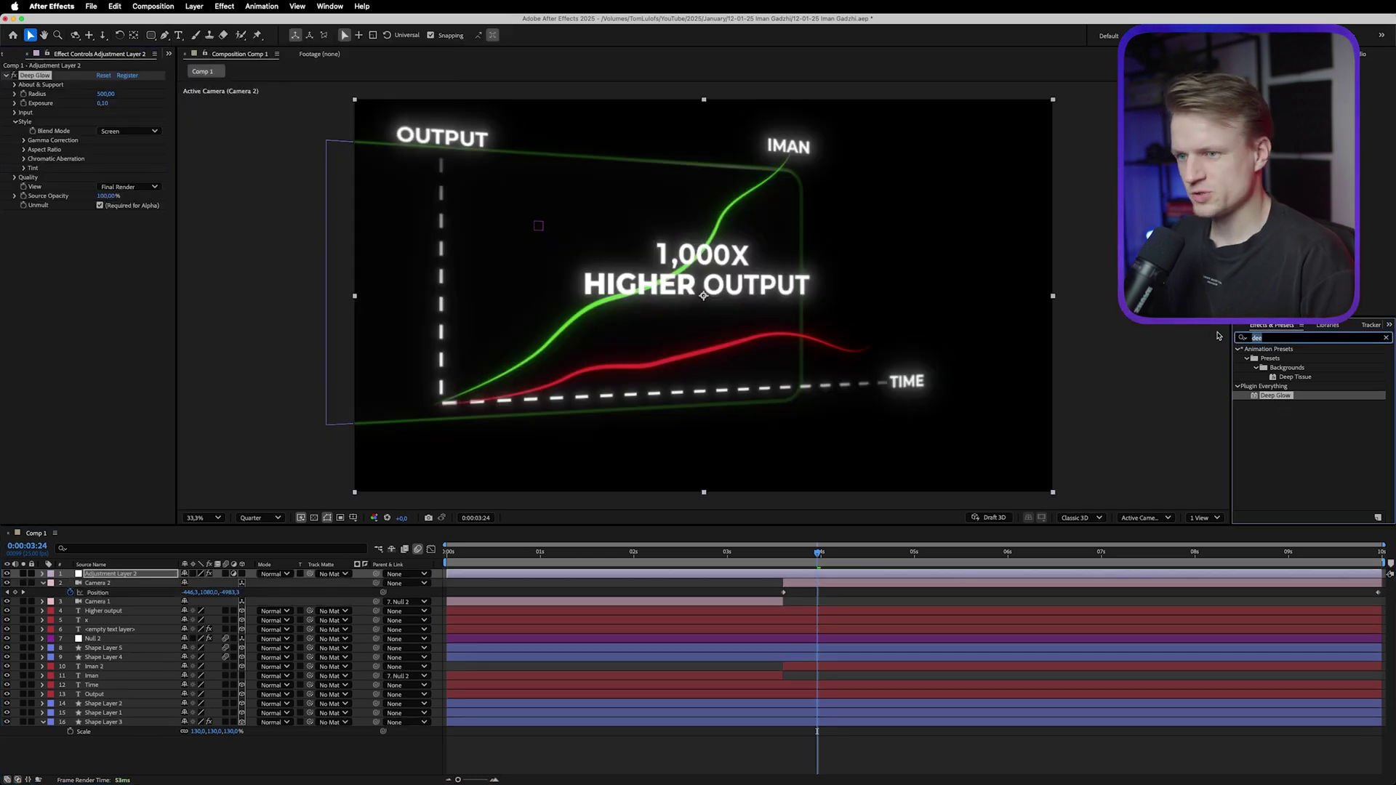
{"action": "type", "text": "vigne"}
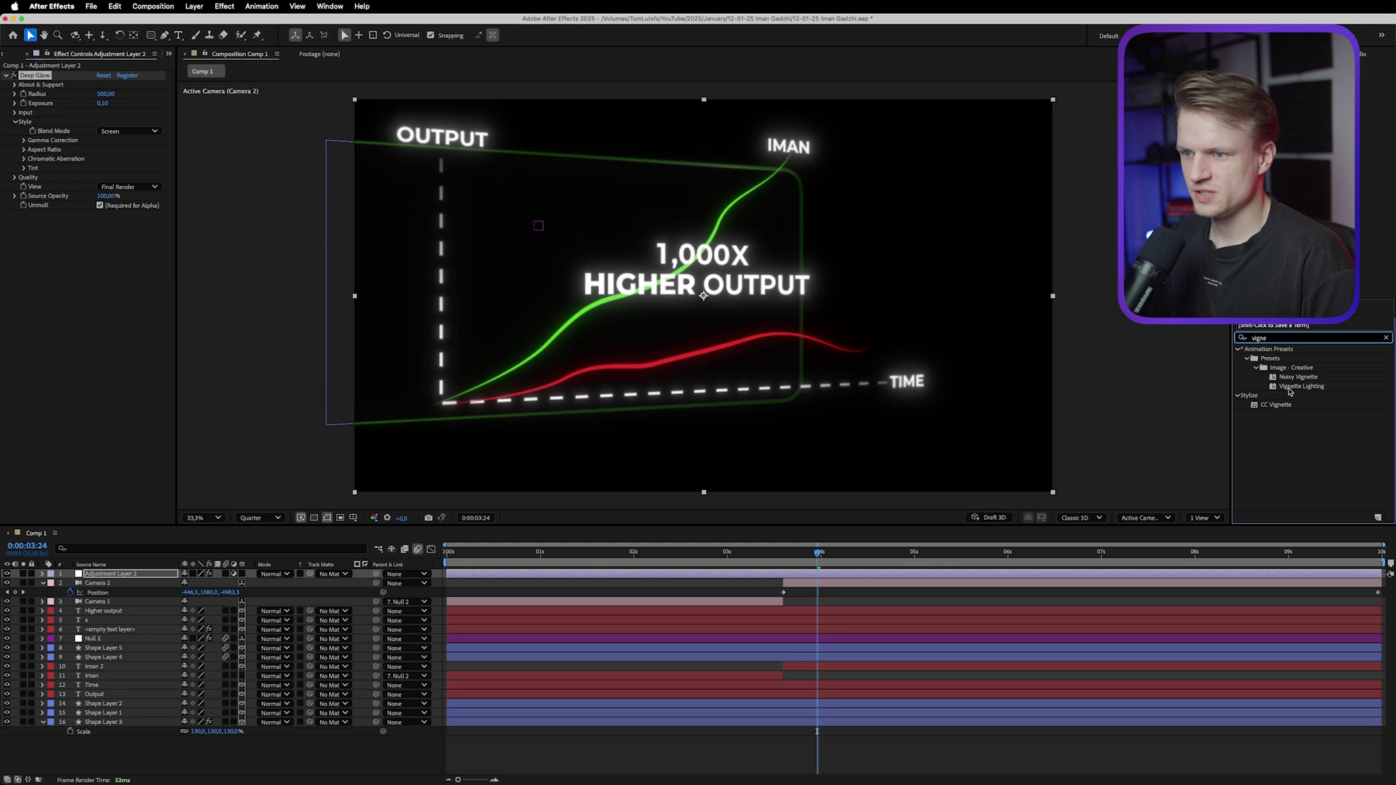
{"action": "double_click", "coordinate": [1276, 405]}
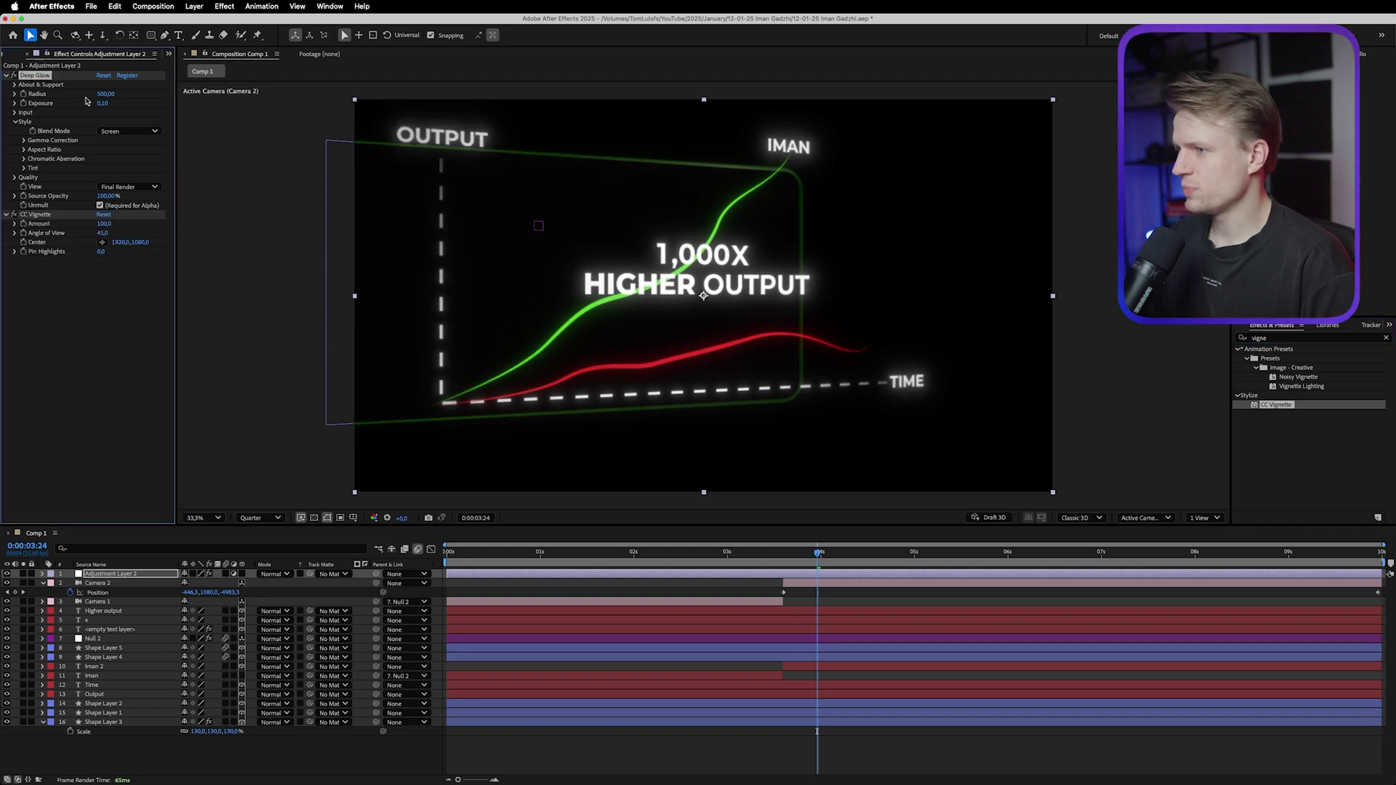
Select Shape Layer 3, the rounded frame behind the graph.
{"action": "left_click", "coordinate": [123, 722]}
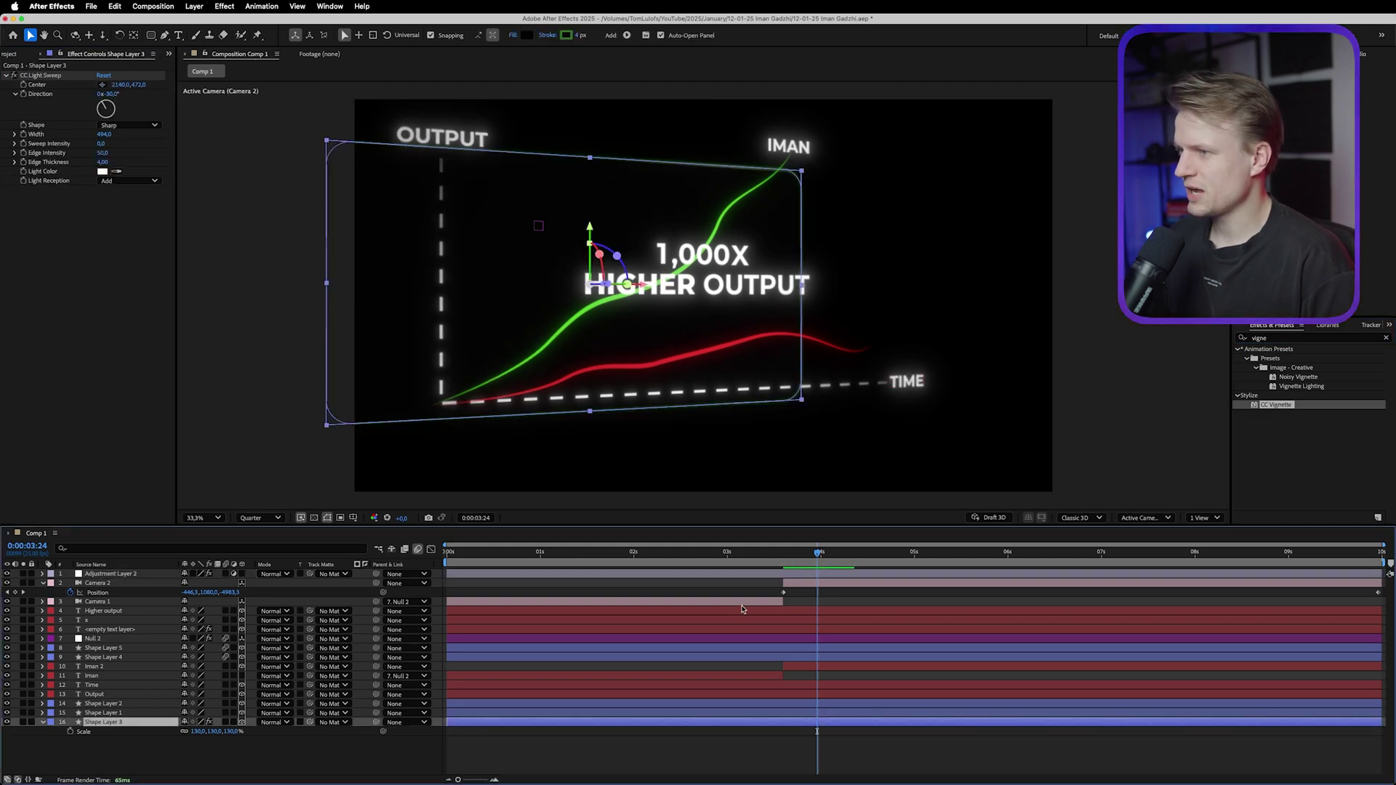